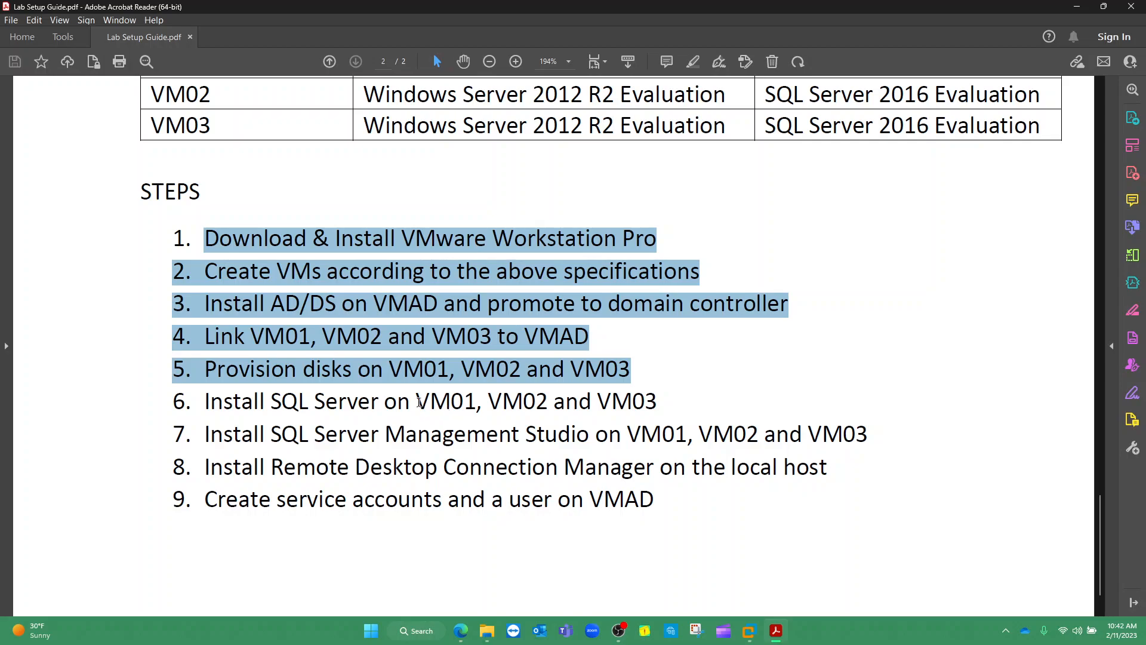
Highlight VM01, VM02, SQL Server Management Studio, RDCMan and service-account text in the lab guide steps
left_click_drag(418, 401, 474, 401)
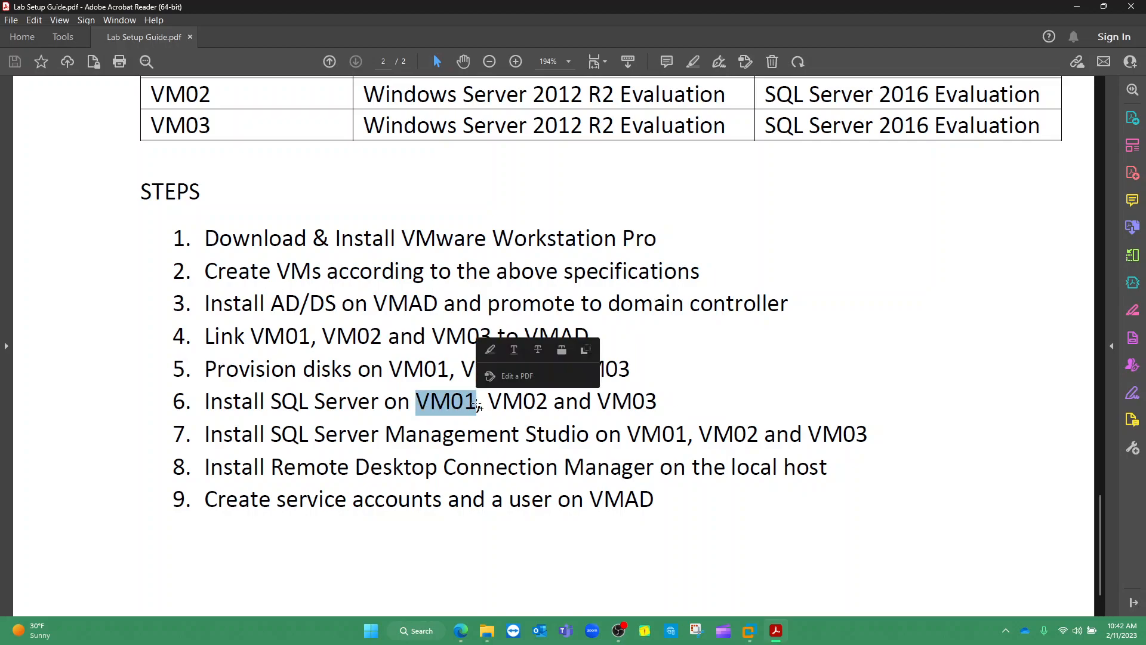
left_click_drag(489, 401, 543, 401)
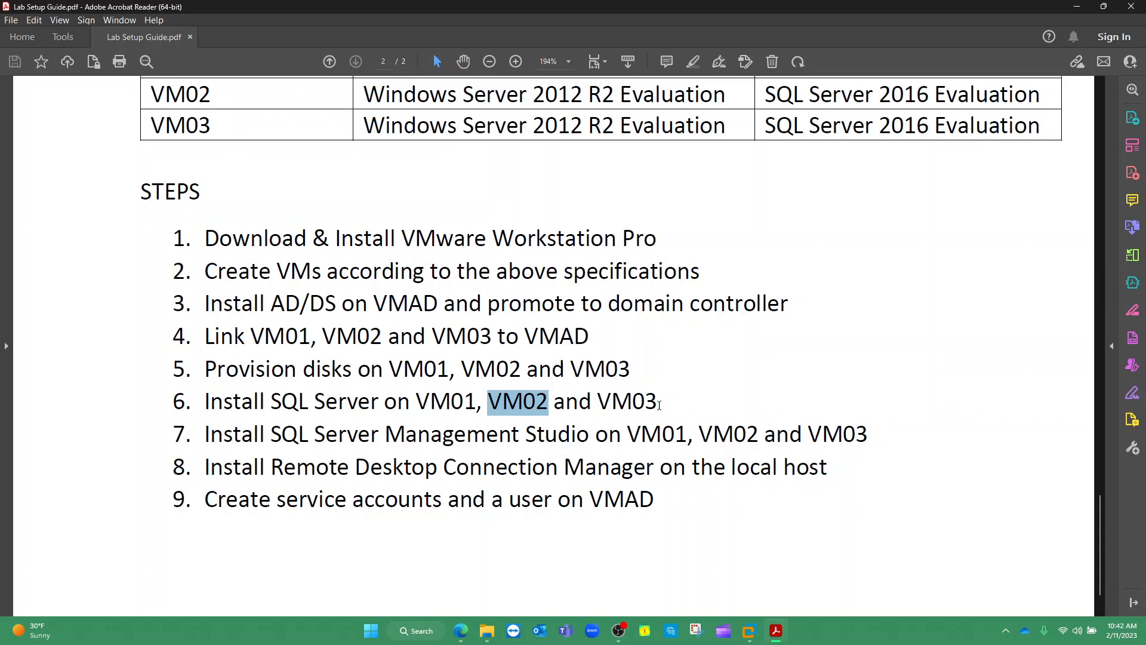
left_click_drag(270, 436, 561, 426)
left_click_drag(699, 435, 765, 434)
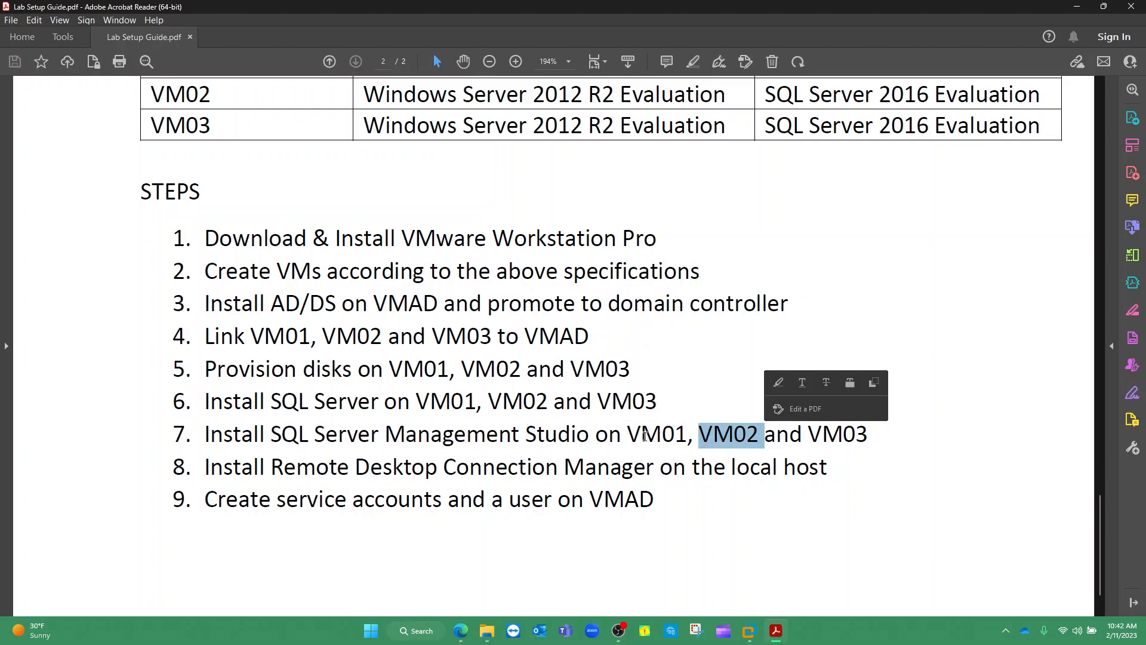
left_click_drag(627, 435, 675, 435)
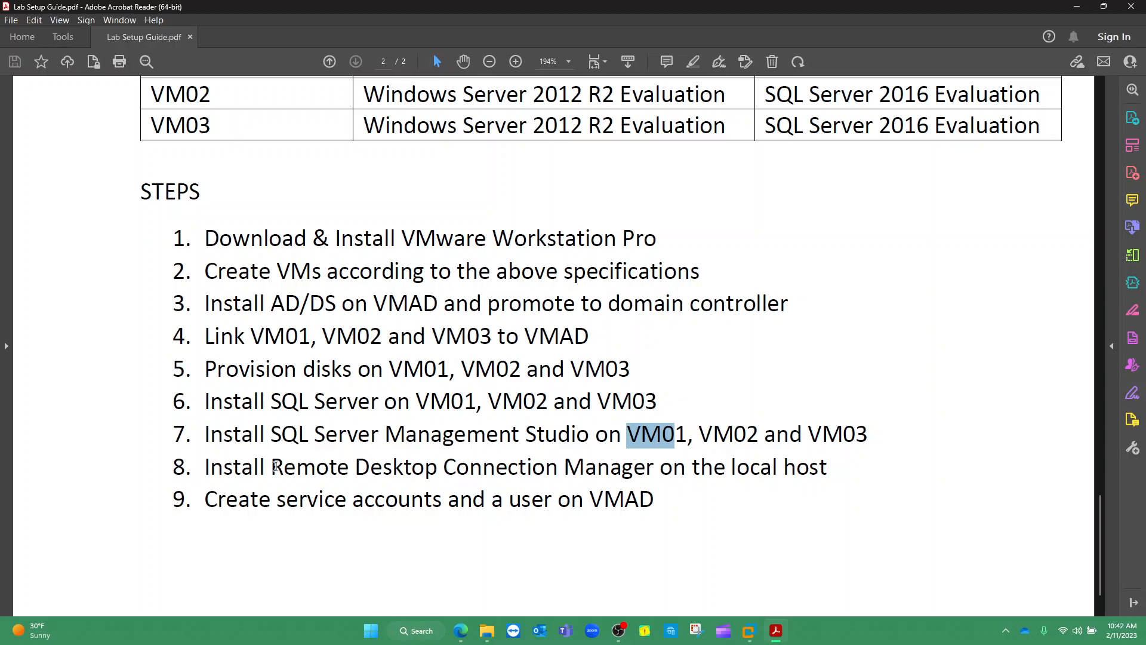
left_click_drag(274, 466, 628, 465)
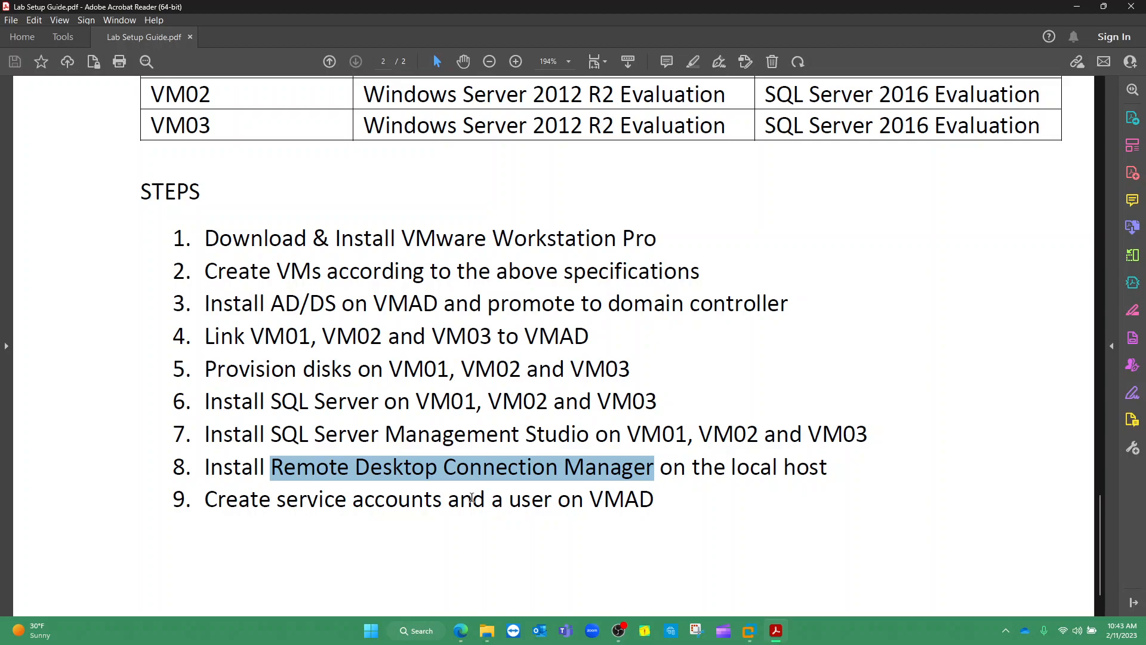
left_click_drag(491, 500, 543, 503)
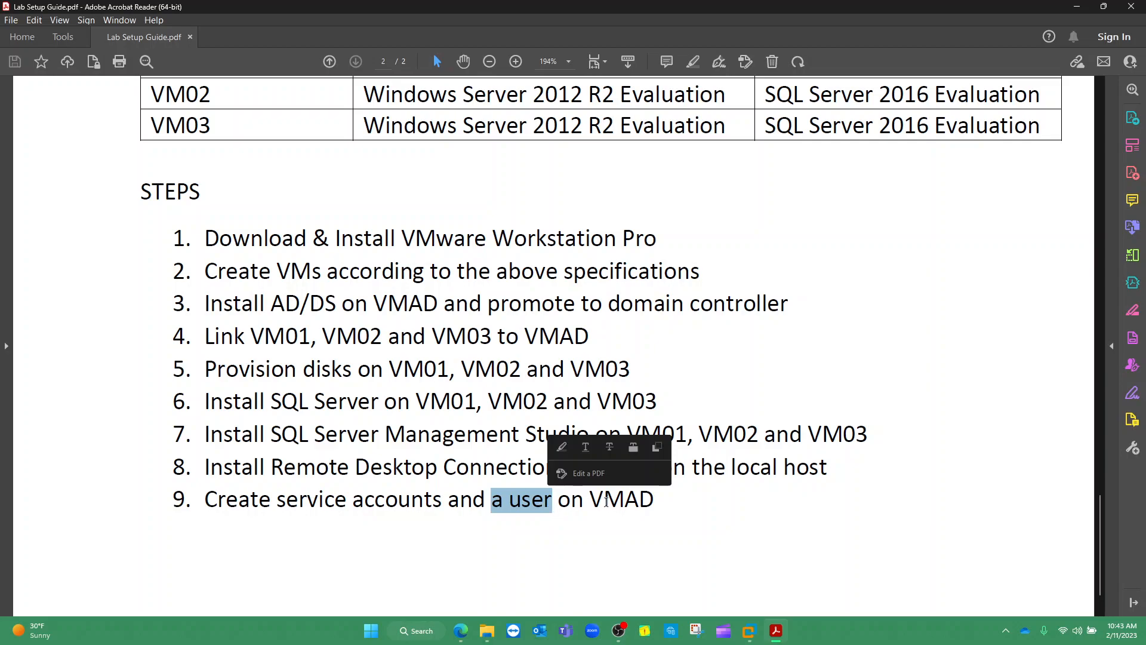
left_click_drag(277, 500, 417, 503)
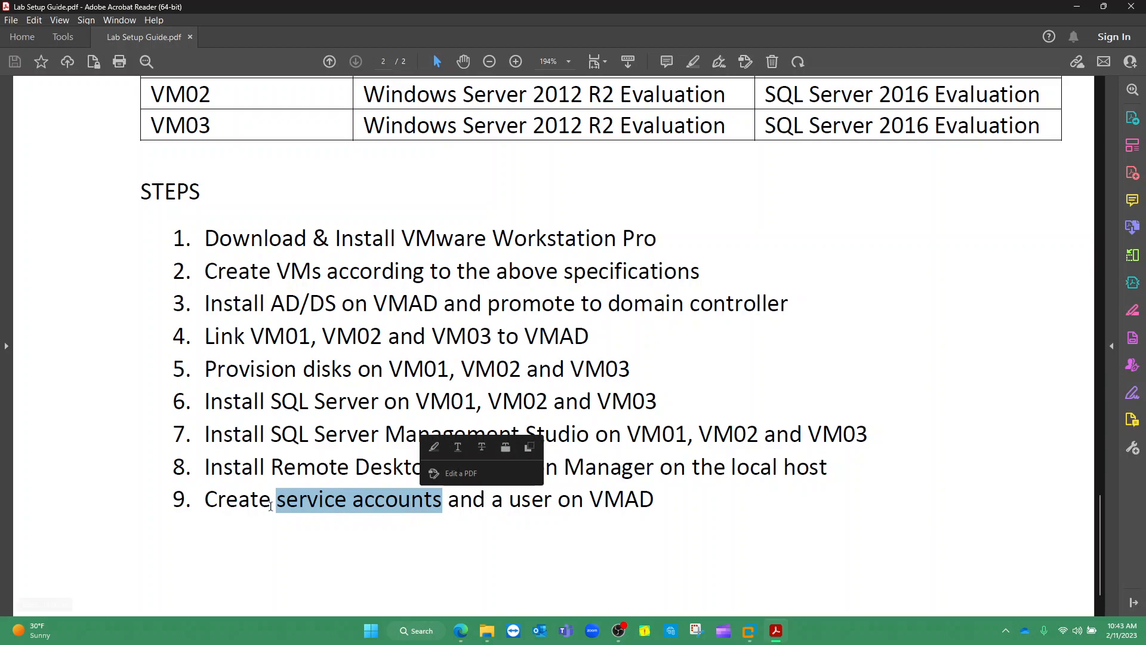
left_click_drag(205, 500, 643, 506)
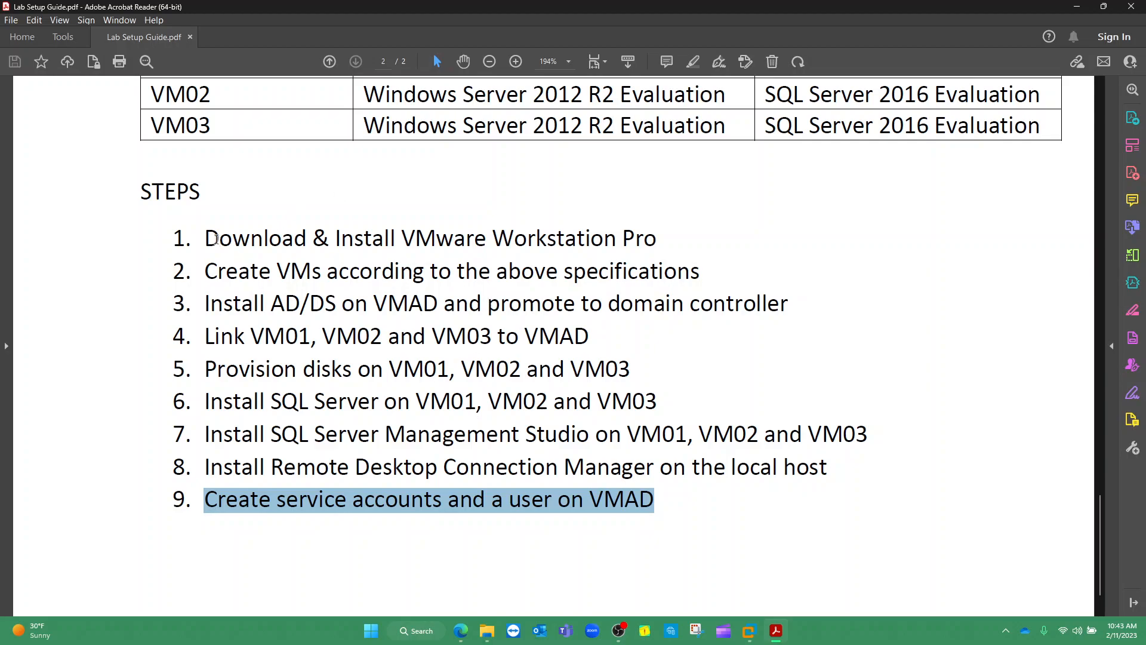
left_click_drag(207, 237, 618, 365)
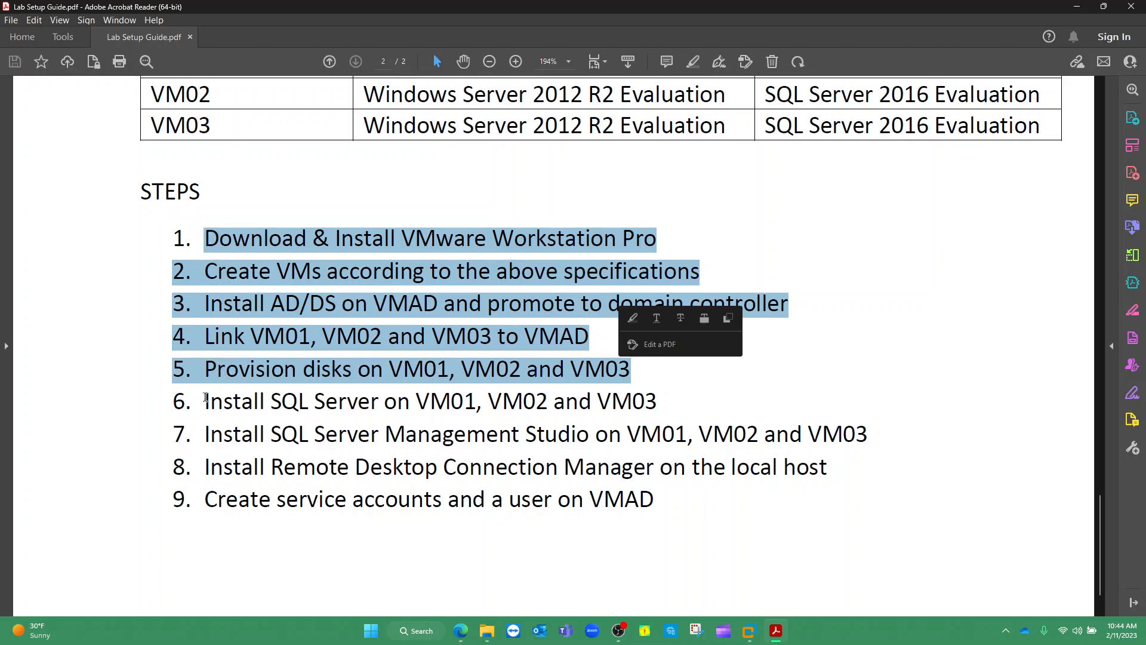
Highlight steps 6–9 and 1–5 of the guide again, marking VMAD and service accounts in step 9
left_click_drag(206, 399, 362, 399)
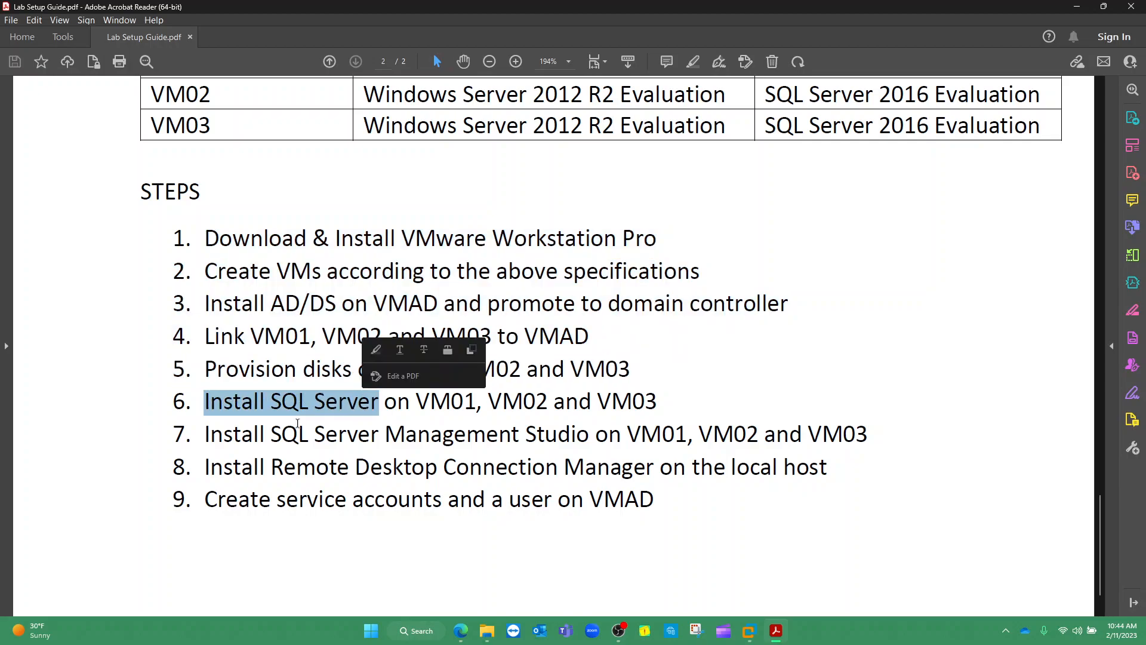
left_click_drag(205, 435, 522, 426)
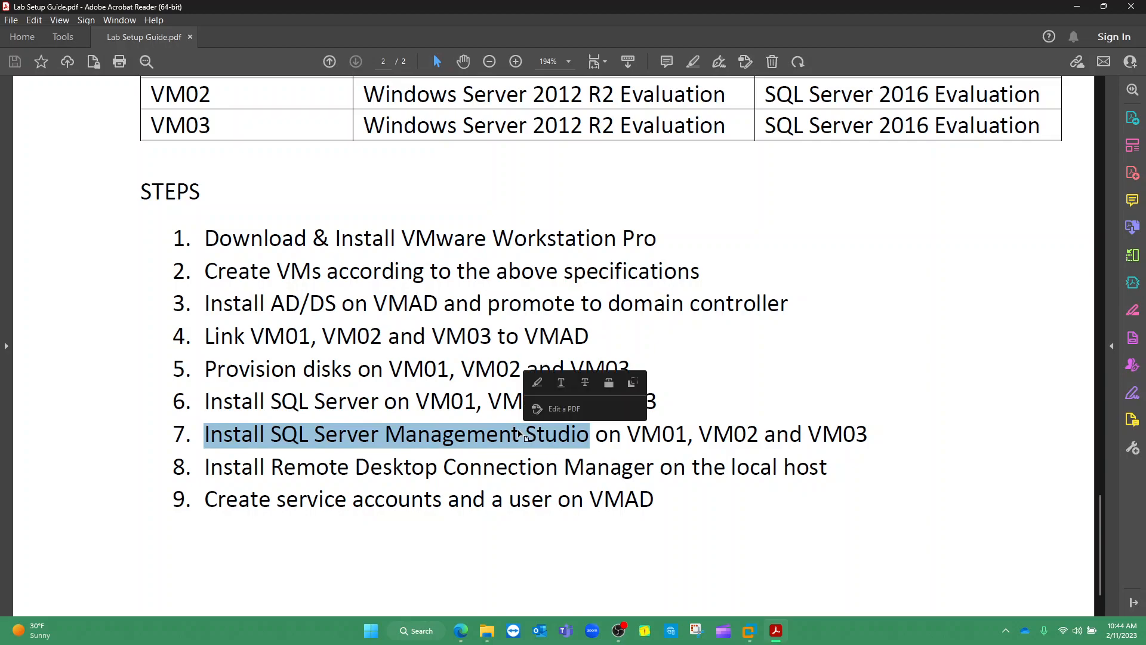
left_click_drag(271, 466, 603, 459)
left_click_drag(206, 499, 646, 501)
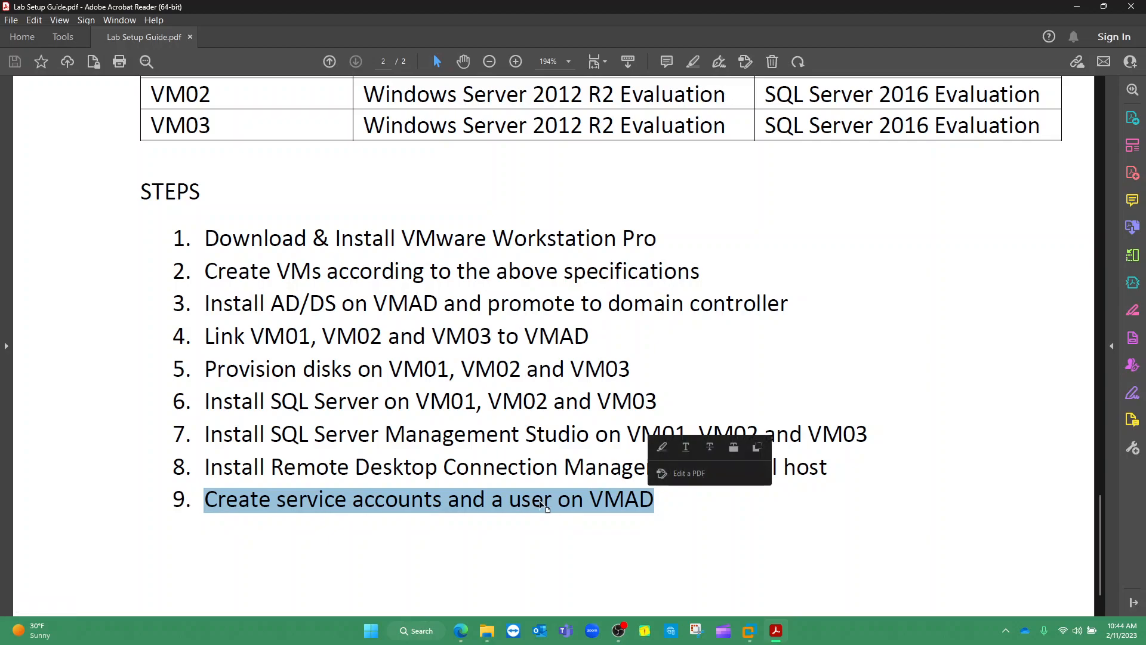
left_click(208, 400)
left_click_drag(207, 399, 810, 462)
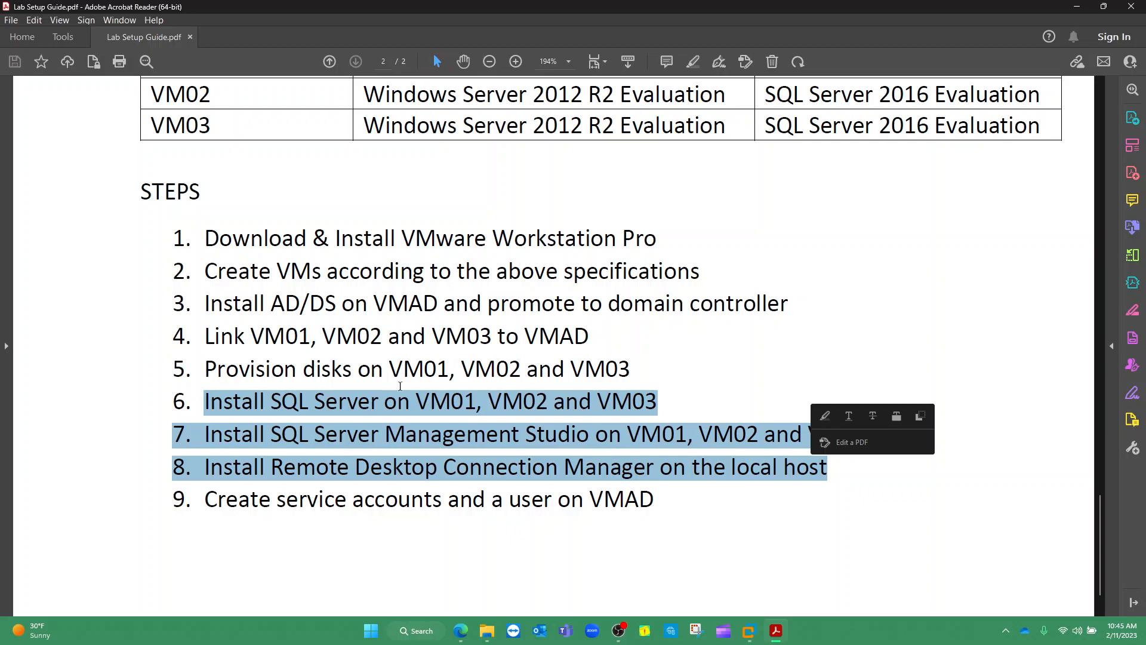
left_click_drag(630, 368, 198, 246)
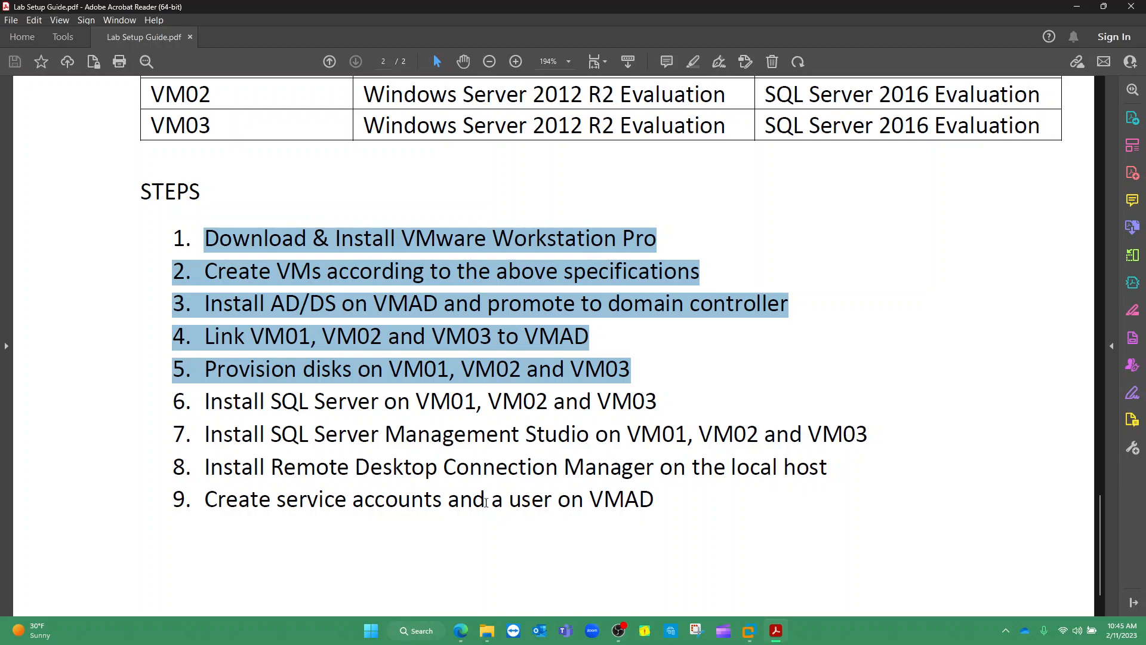
left_click_drag(650, 498, 590, 504)
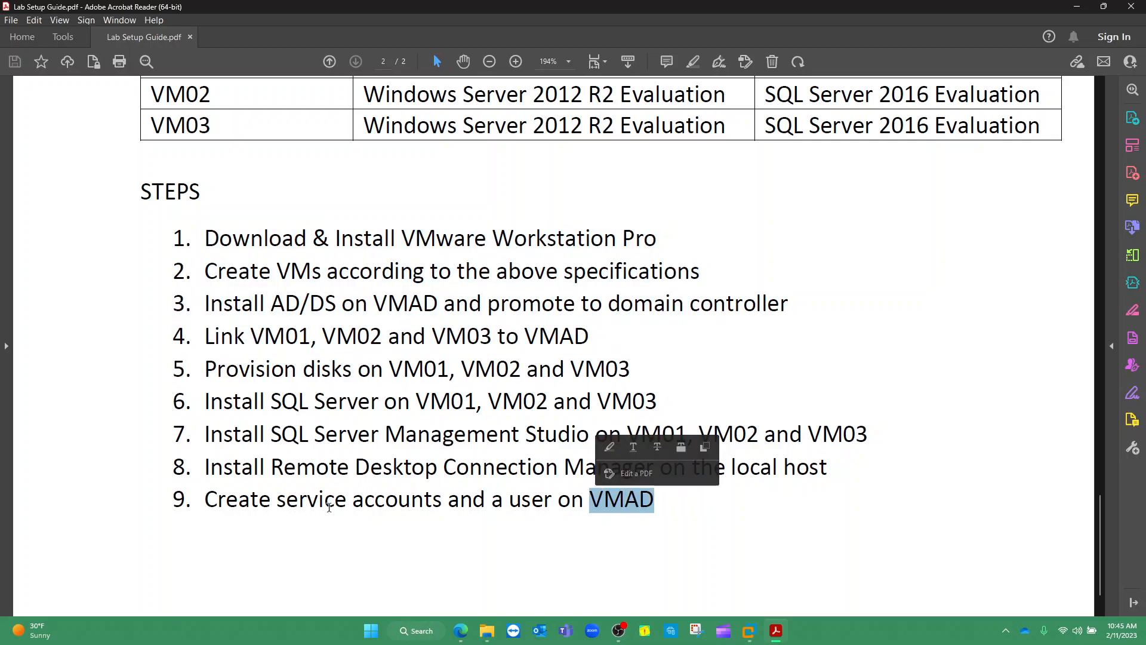
left_click_drag(277, 500, 510, 501)
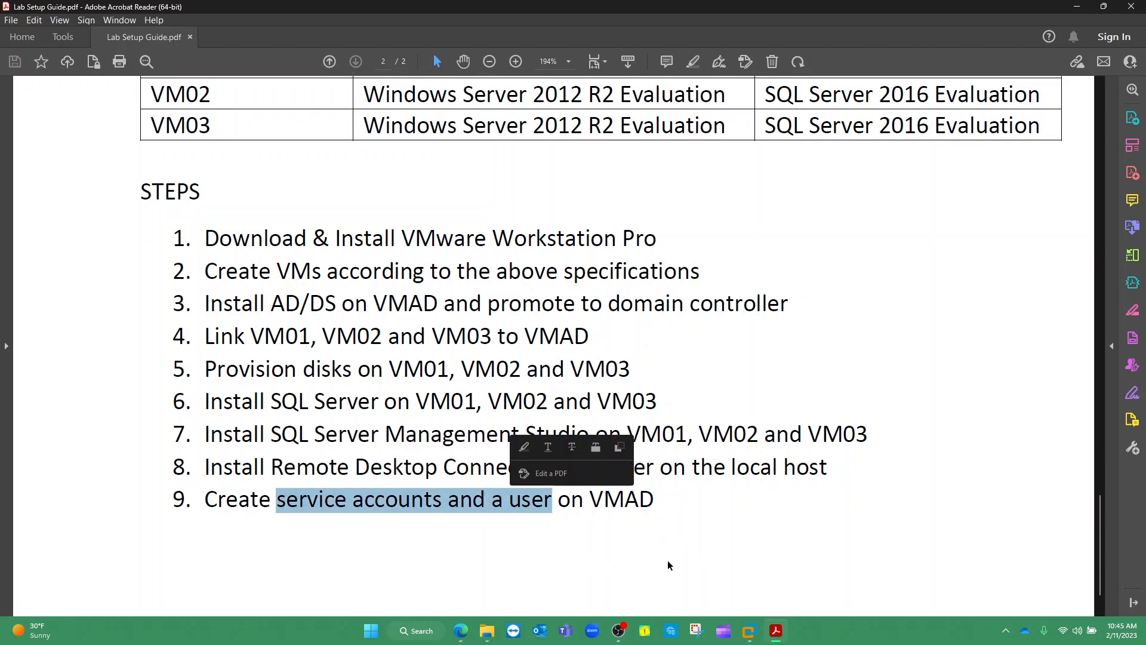
Unlock VMAD with the Administrator password, retrying after the incorrect-password error
mouse_move(750, 632)
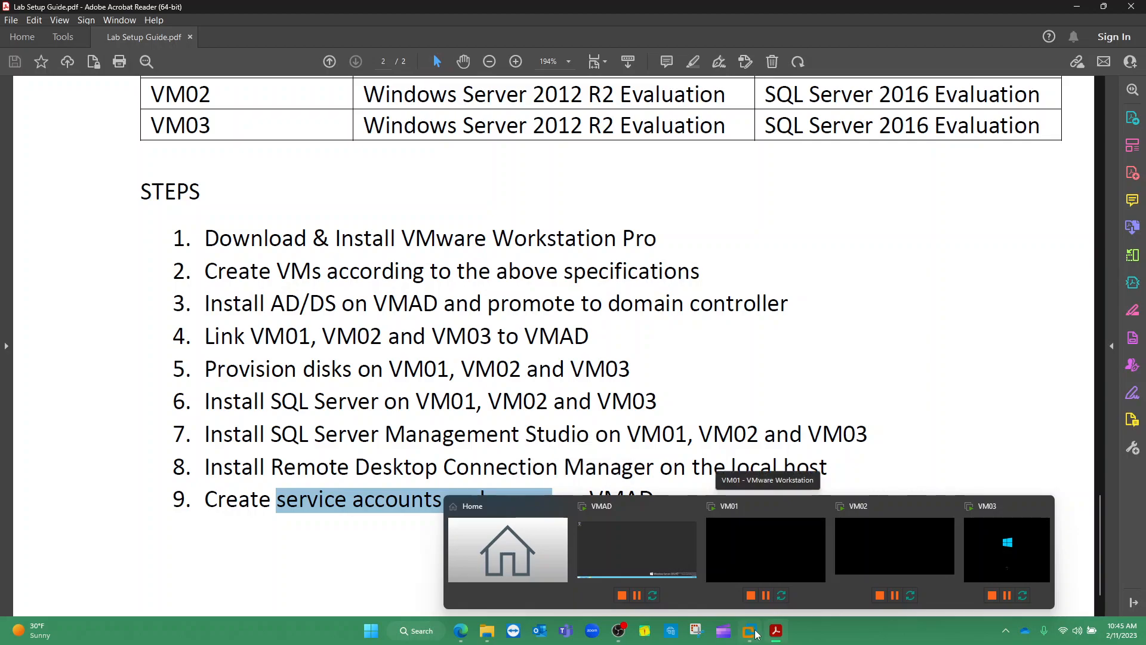
left_click(683, 562)
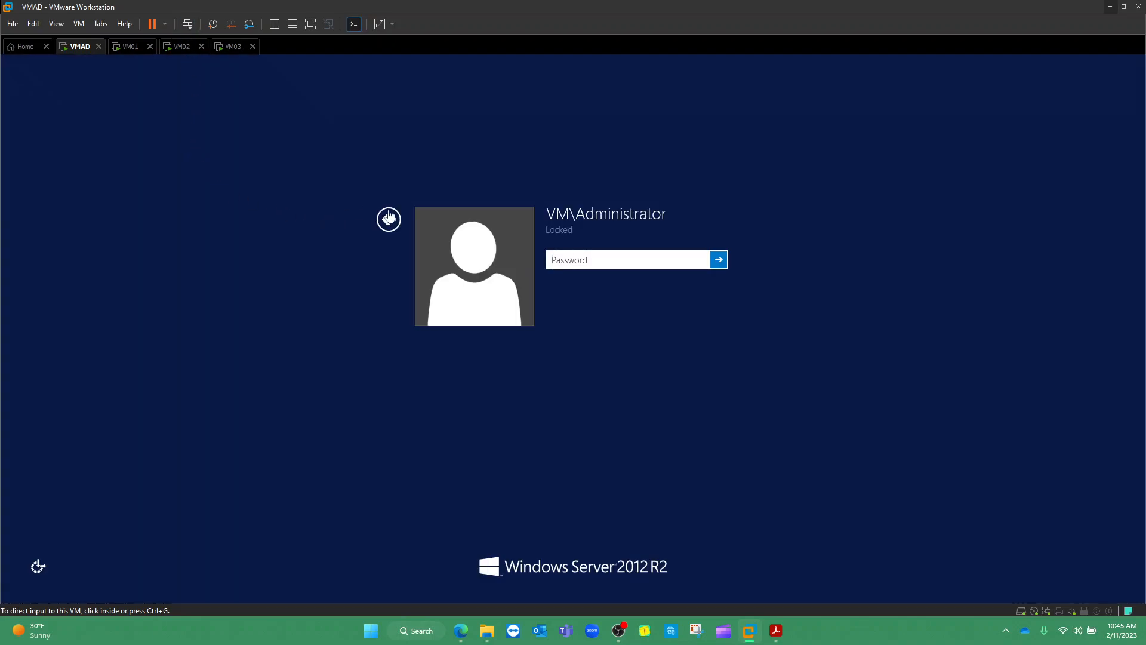
left_click(609, 259)
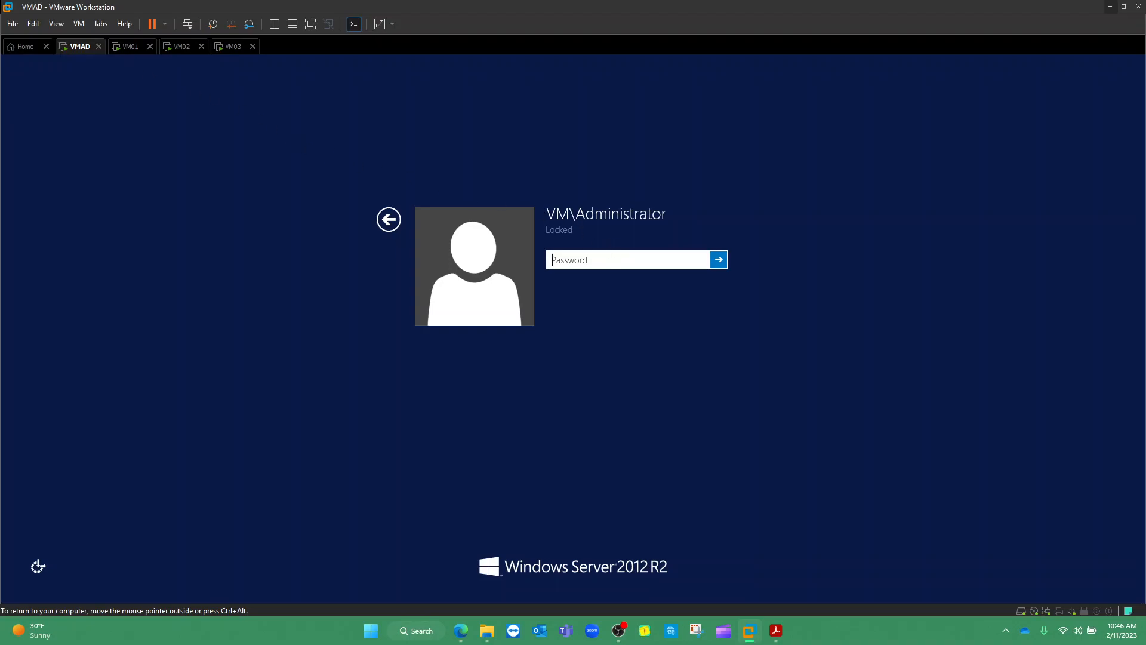
type("Password12345")
key("Return")
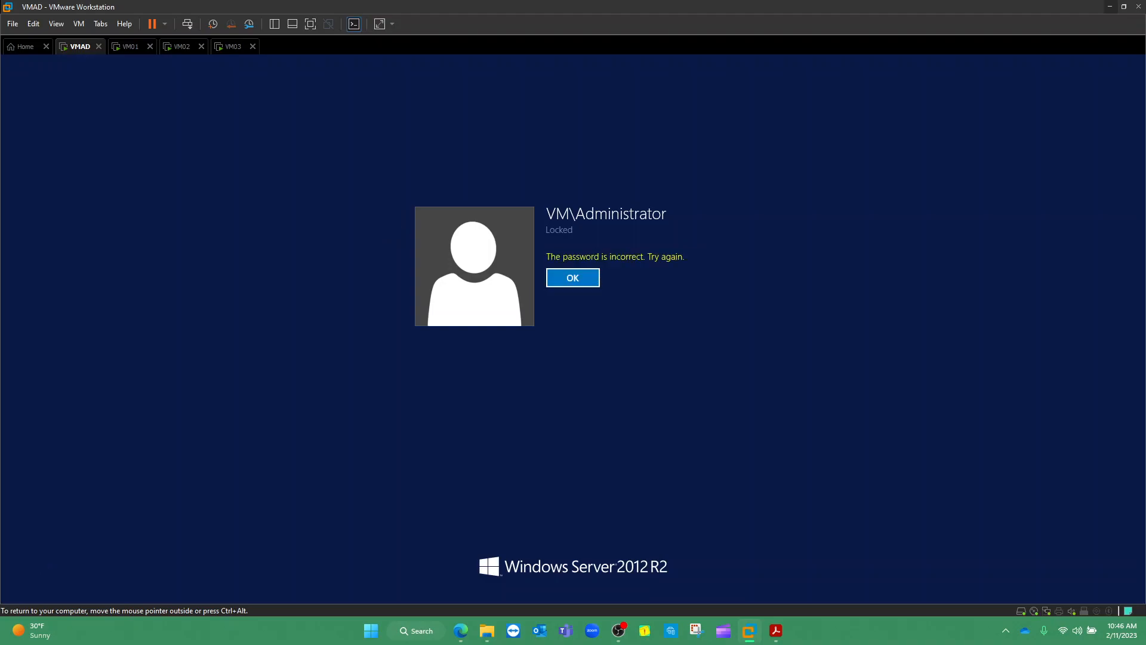
key("Return")
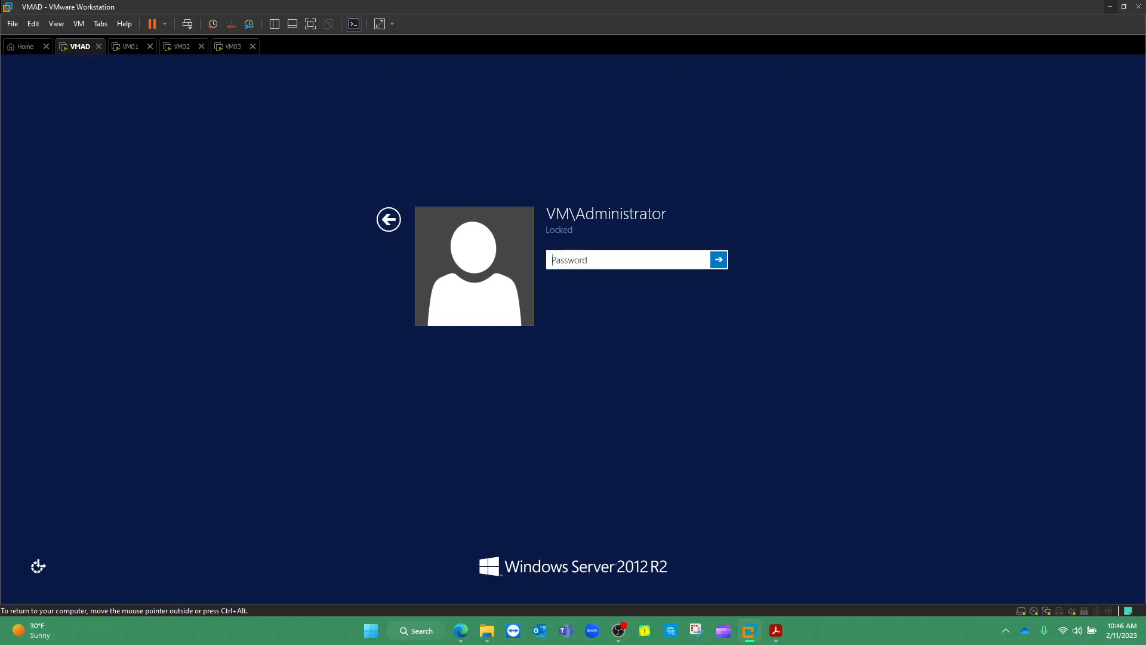
type("**************")
key("Return")
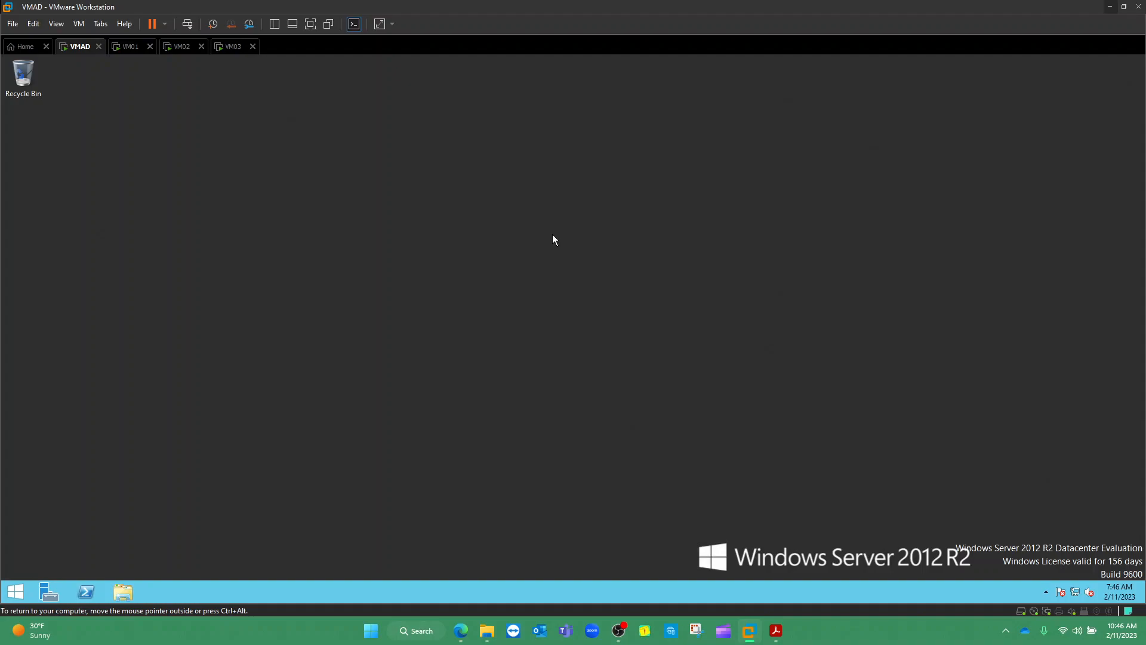
Open Active Directory Users and Computers from Server Manager's Tools menu on VMAD
left_click(52, 594)
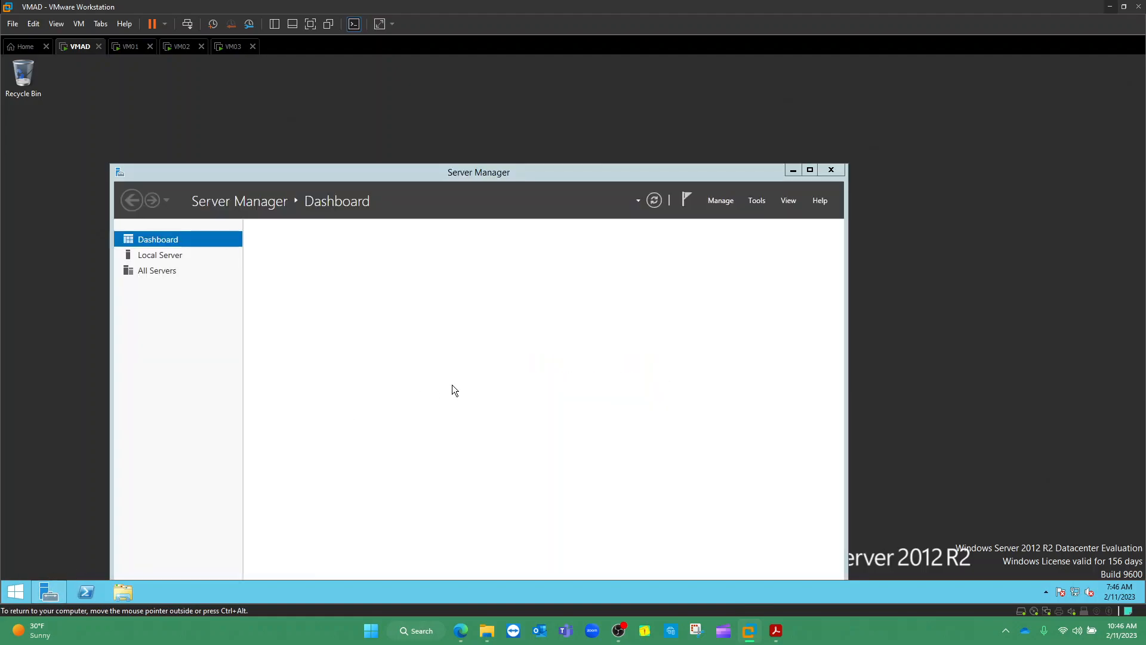
left_click_drag(552, 174, 552, 123)
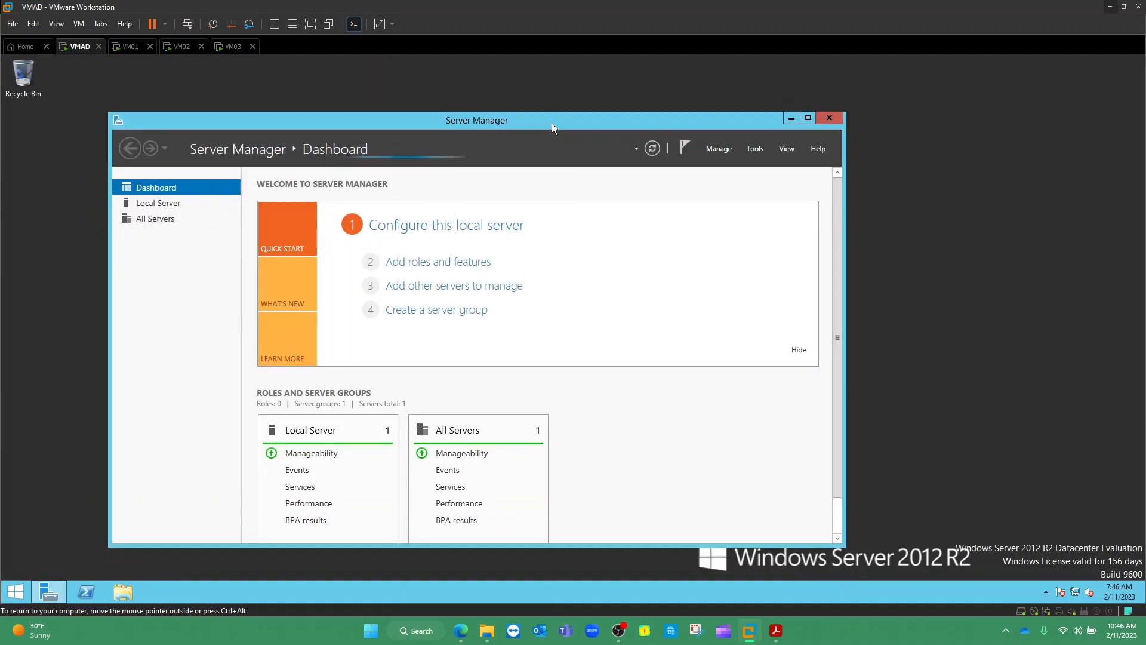
left_click(756, 148)
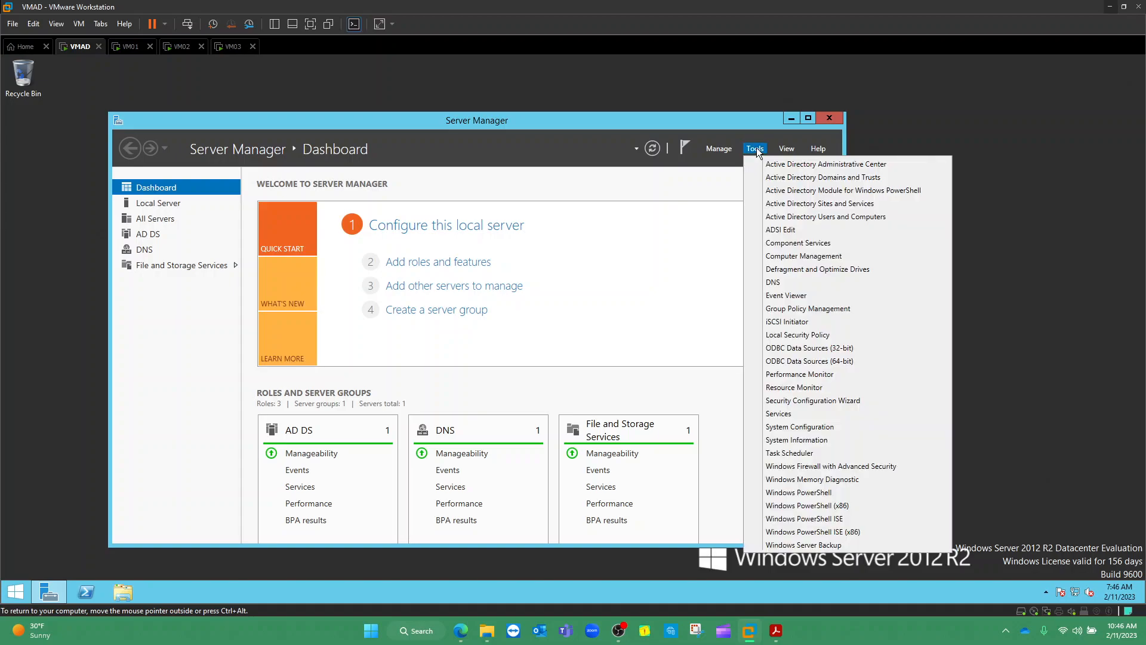
left_click(796, 217)
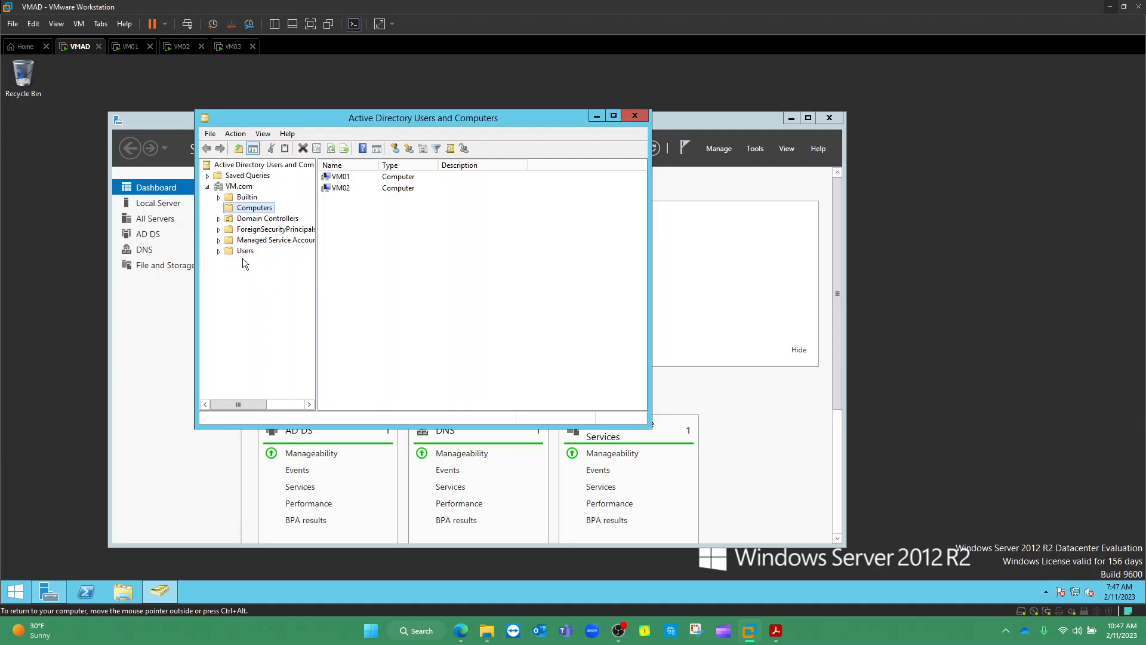
Show the VM.com Users container and widen the Name column so full names are readable
left_click(269, 240)
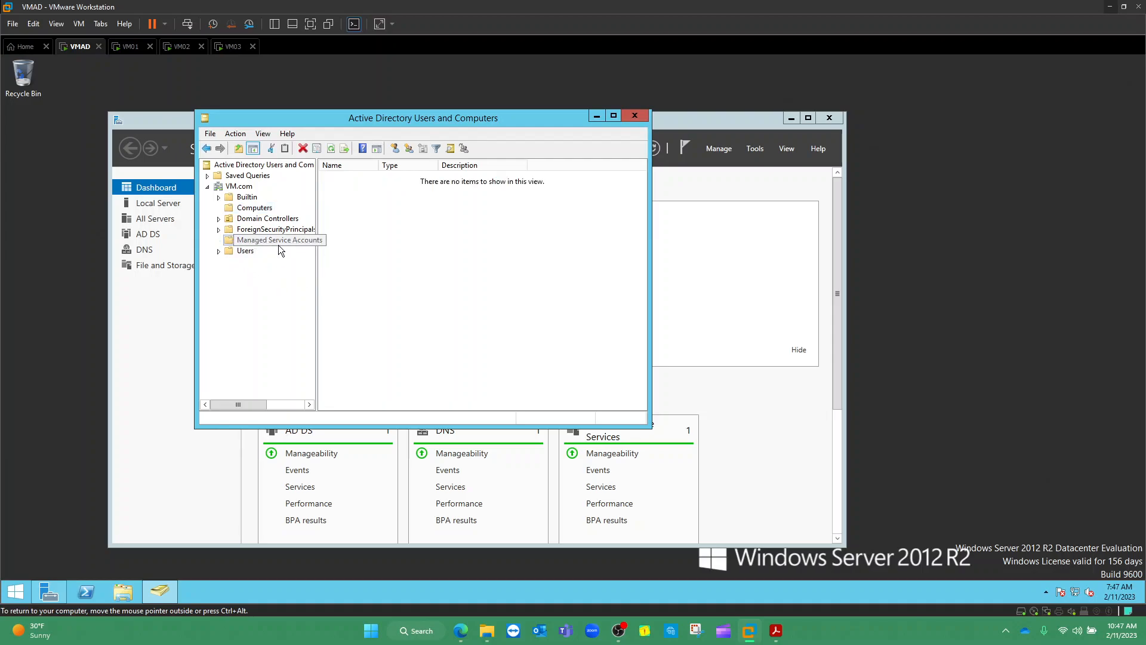
left_click(244, 251)
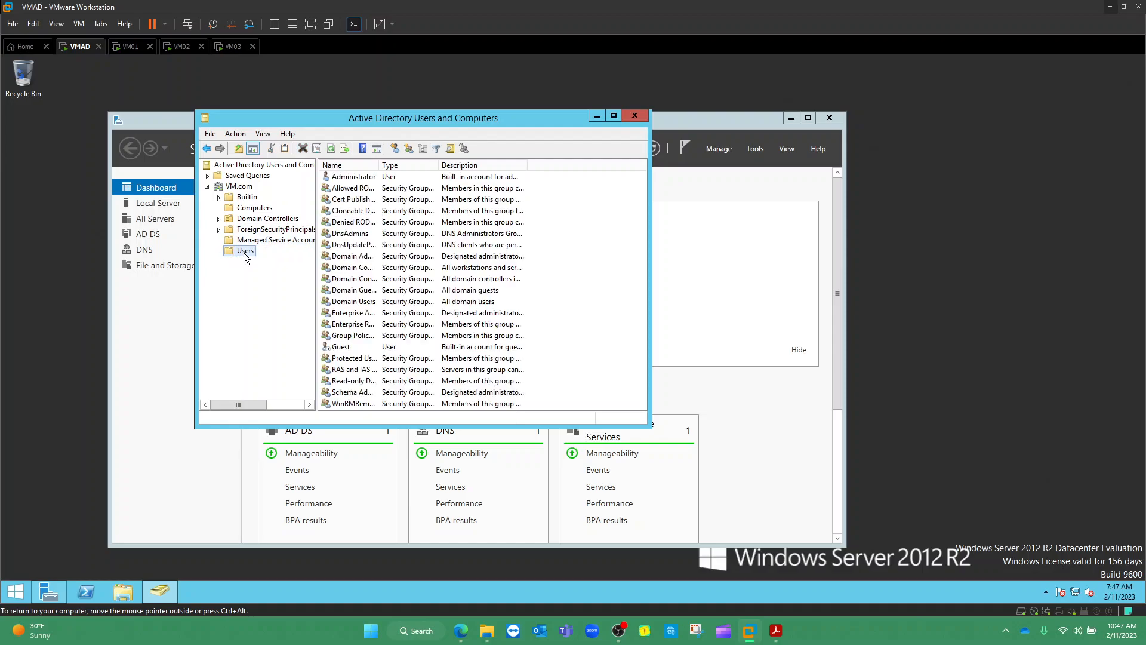
left_click_drag(378, 164, 412, 165)
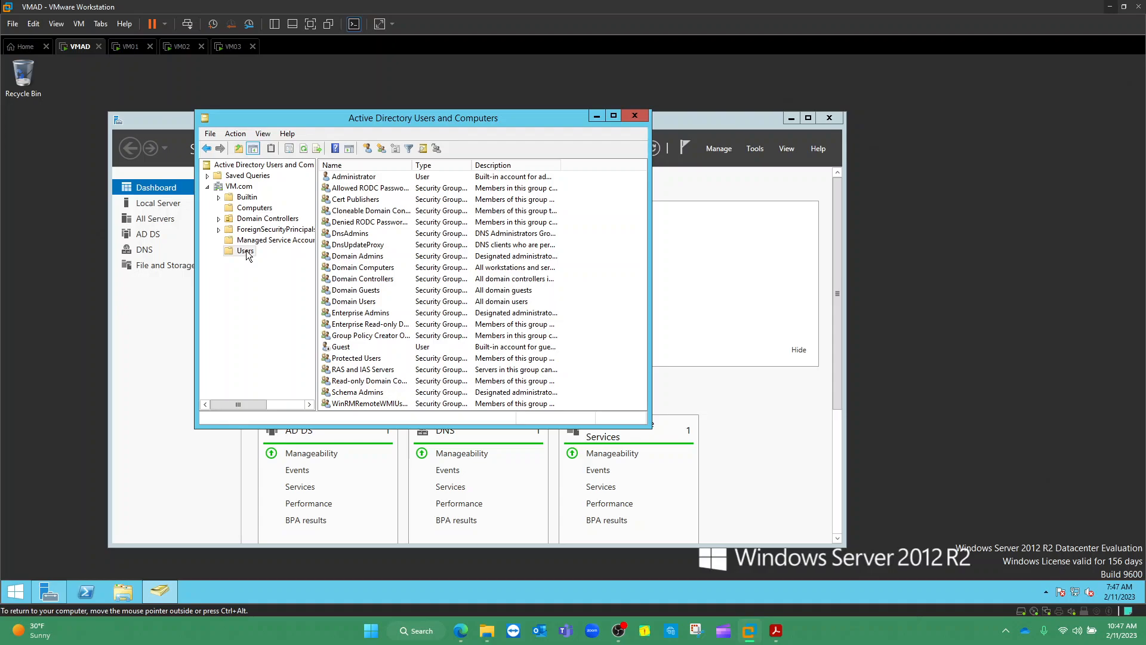
Start a new user in VM.com's Users container via New > User
right_click(247, 253)
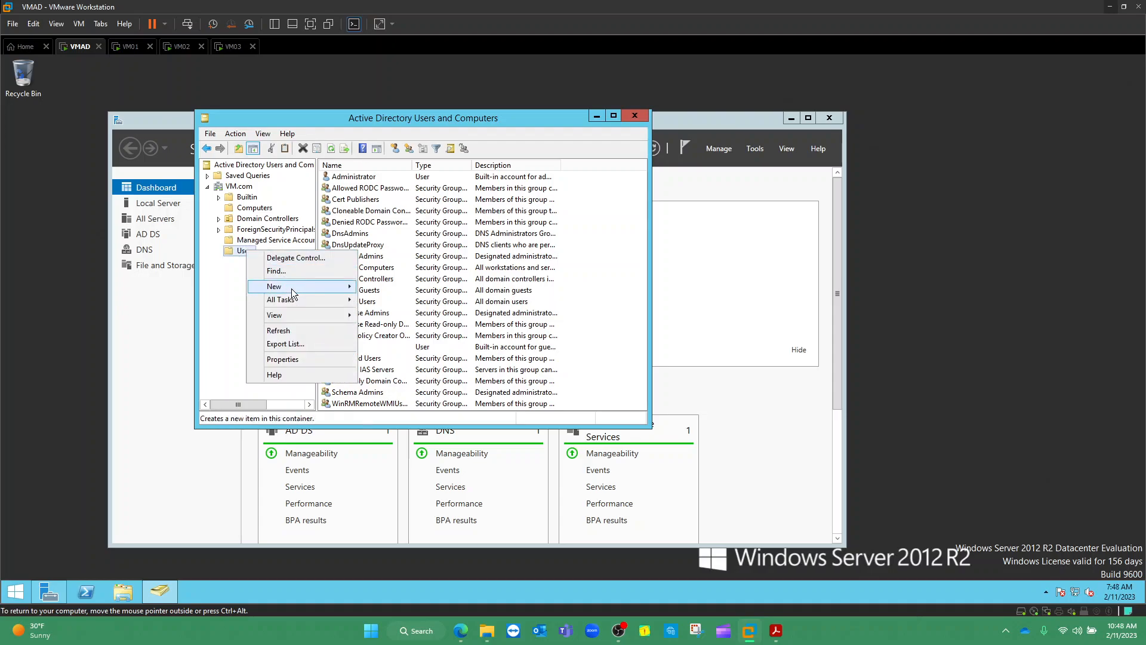
mouse_move(291, 289)
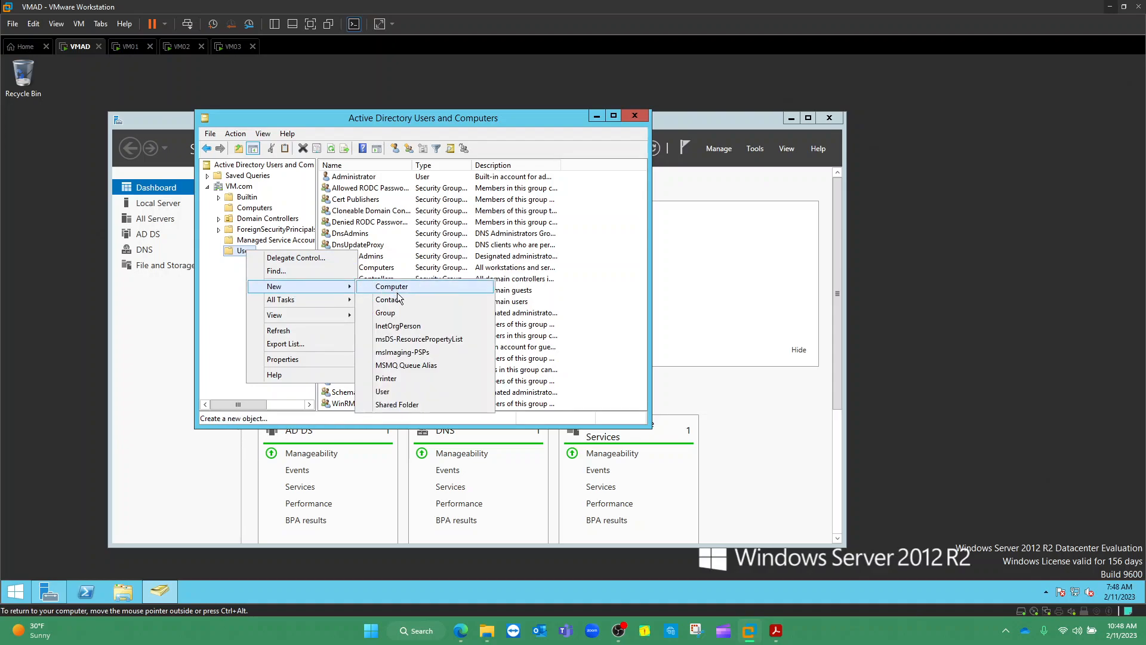
left_click(396, 392)
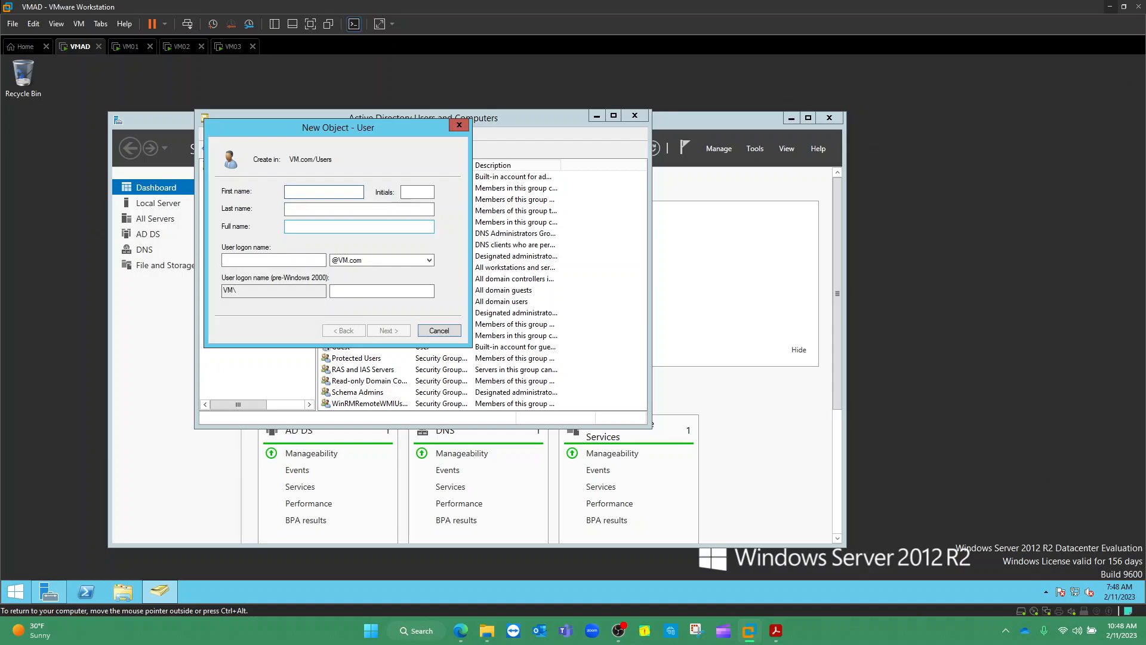
Enter svc_ssms02 as both the first name and the user logon name, then go on to password settings
type("svc")
type("_ssms02")
left_click(273, 260)
type("svc")
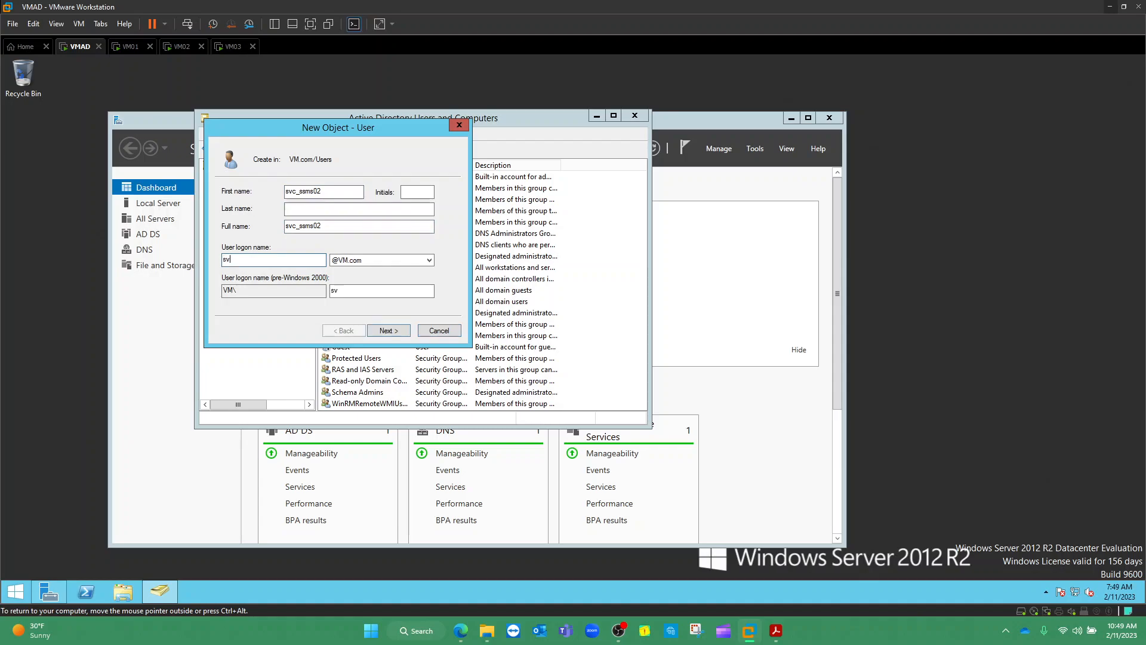
type("_ssms02")
left_click(338, 209)
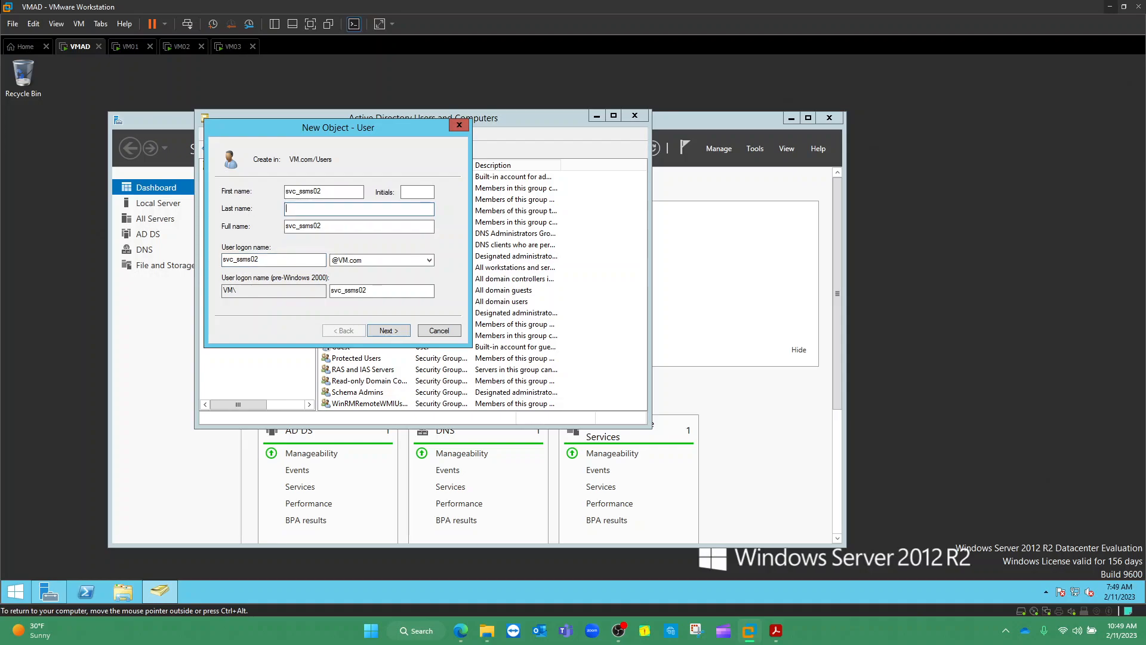
left_click(391, 329)
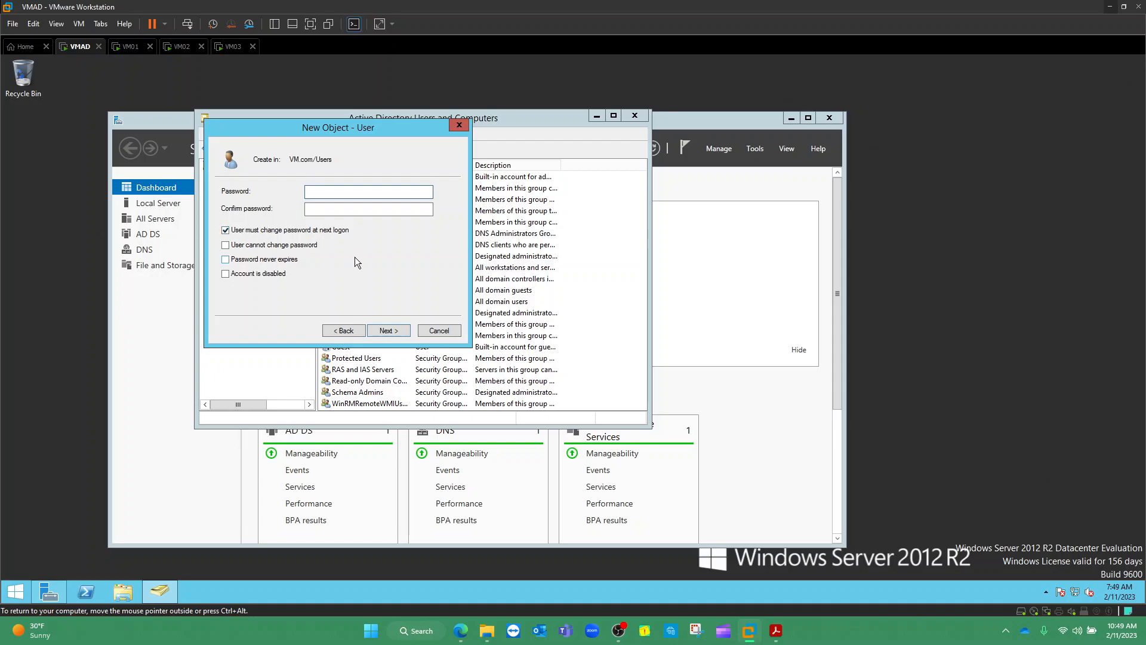
Make the svc_ssms02 password never expire, enter and confirm the password, and finish creating the account
left_click(226, 259)
left_click(675, 364)
type("ord123!")
left_click(334, 210)
type("Password123!@#")
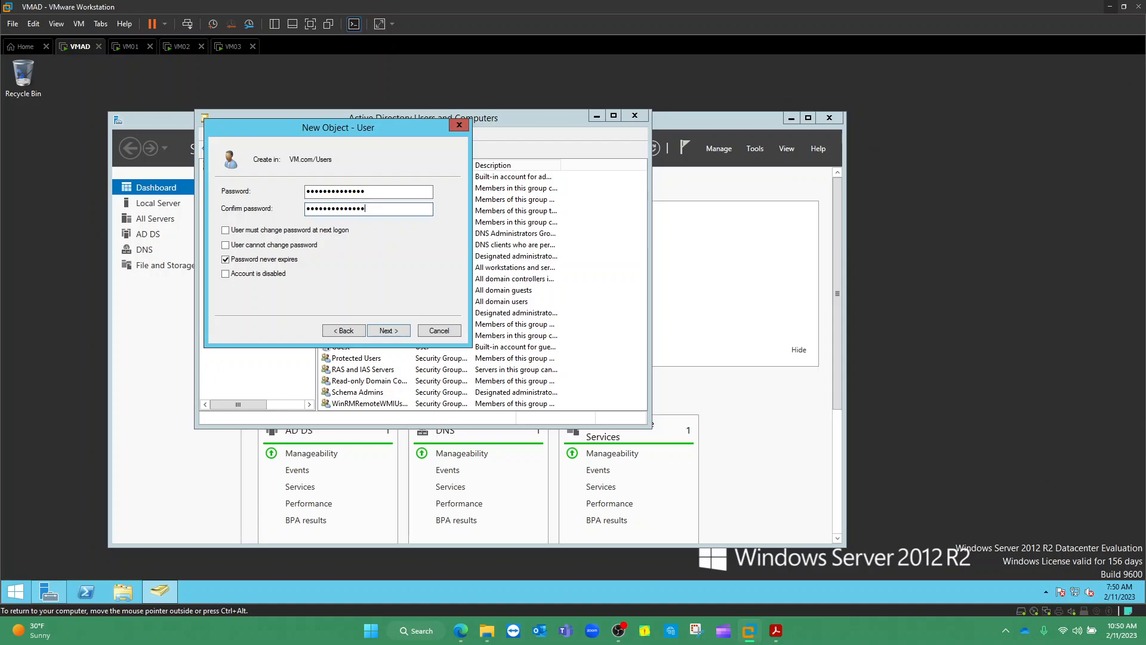
left_click(384, 328)
left_click(384, 329)
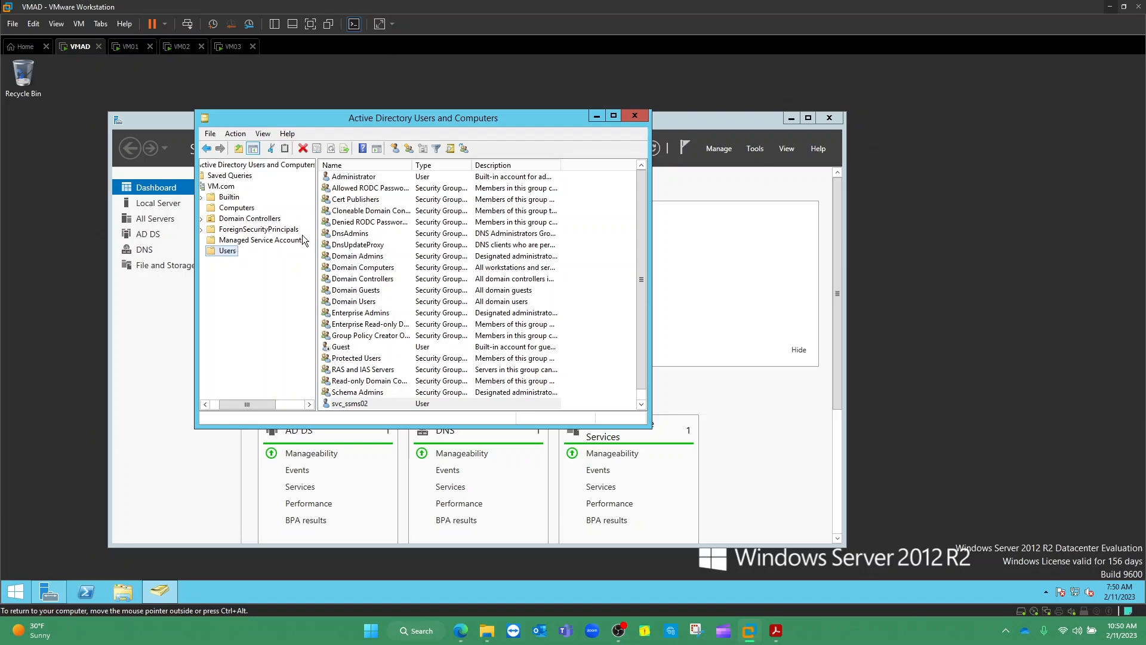
Start another new user from the Users container's New > User menu
left_click(369, 183)
left_click(368, 182)
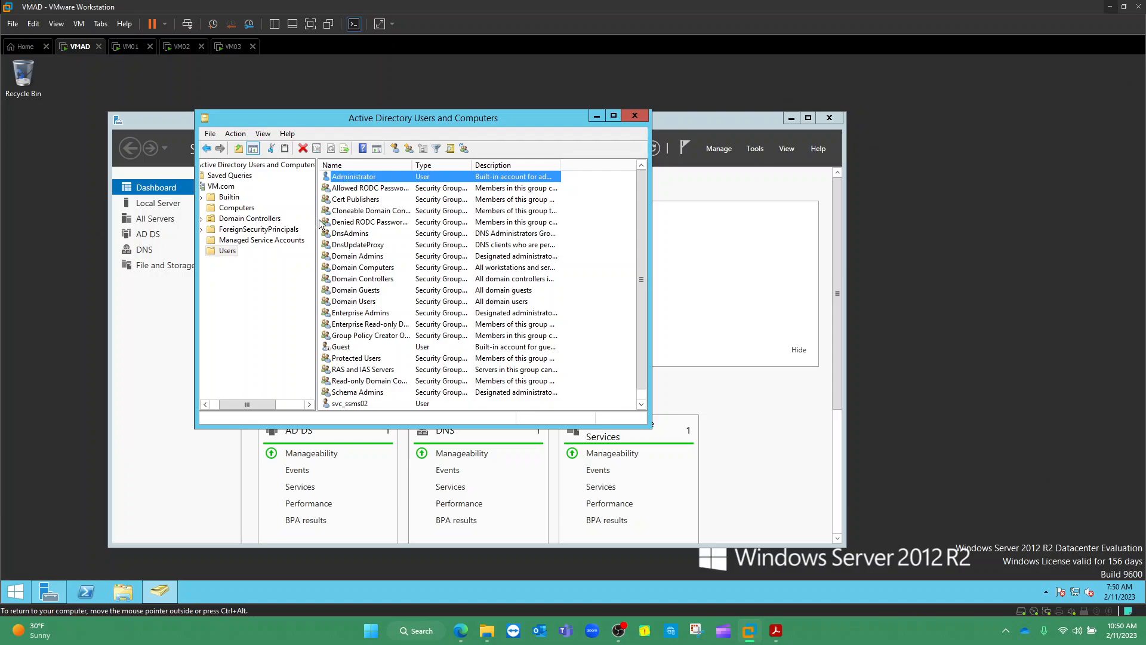
left_click(228, 251)
right_click(229, 253)
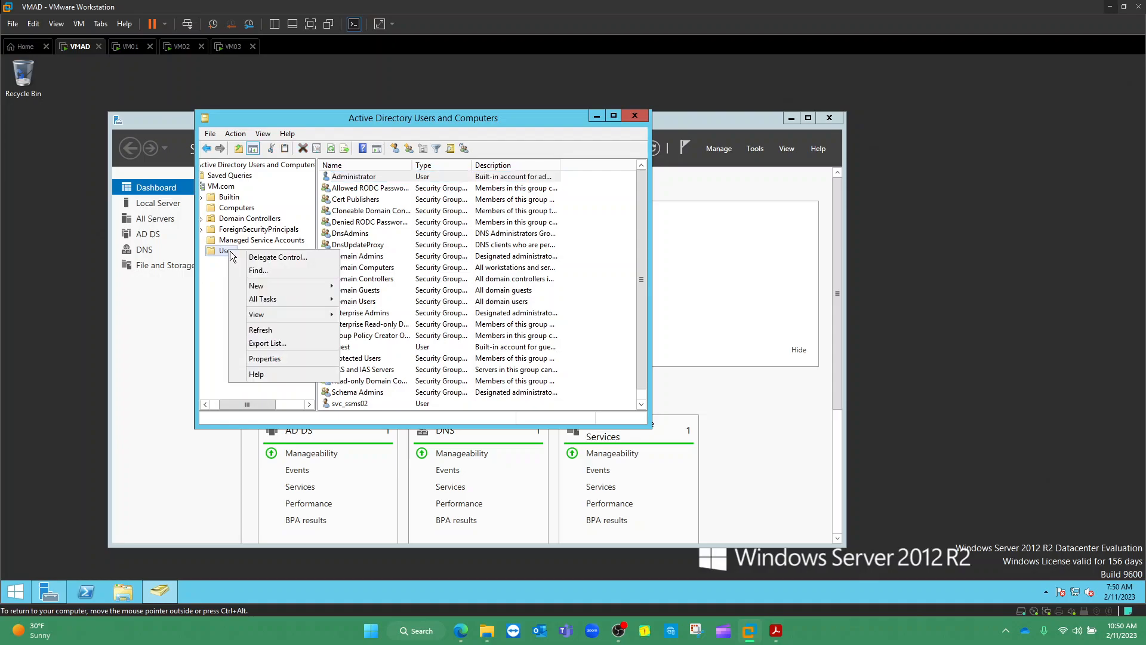
mouse_move(281, 284)
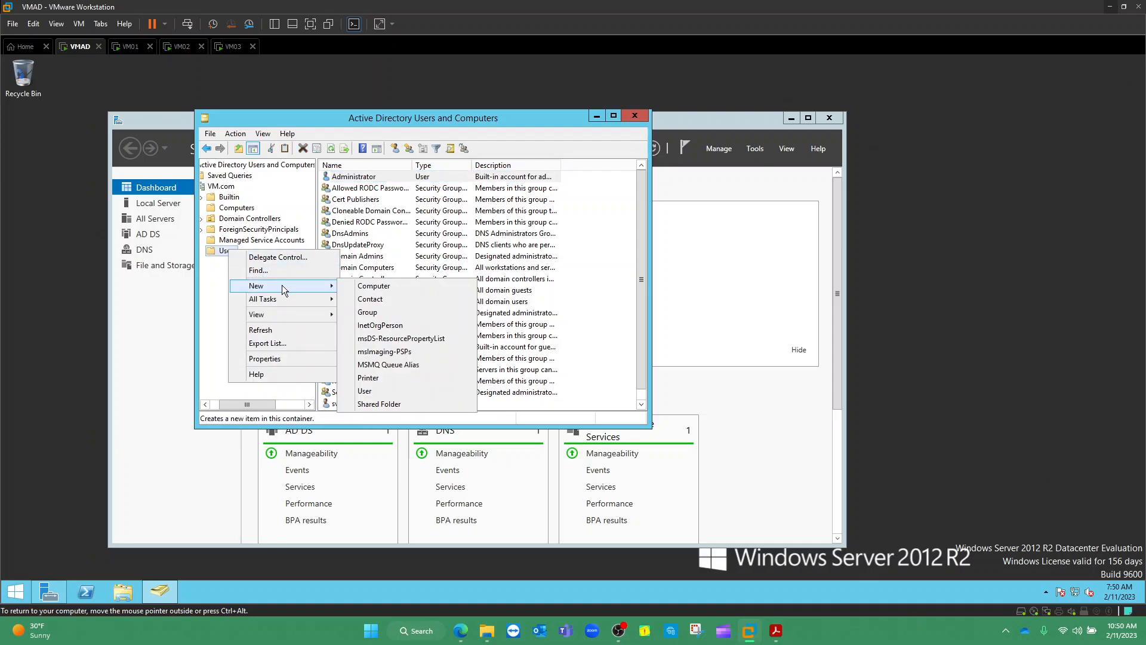
left_click(373, 392)
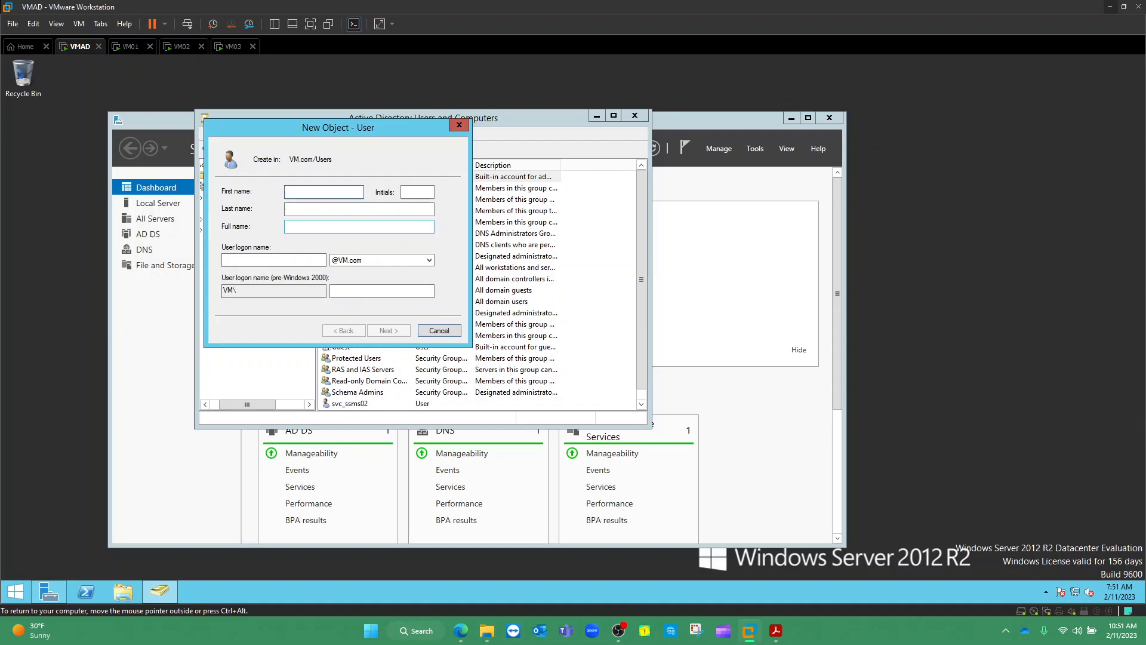
Fill in first name ade, last name dba and logon name adedba, then review the name fields
type("ade")
left_click(289, 205)
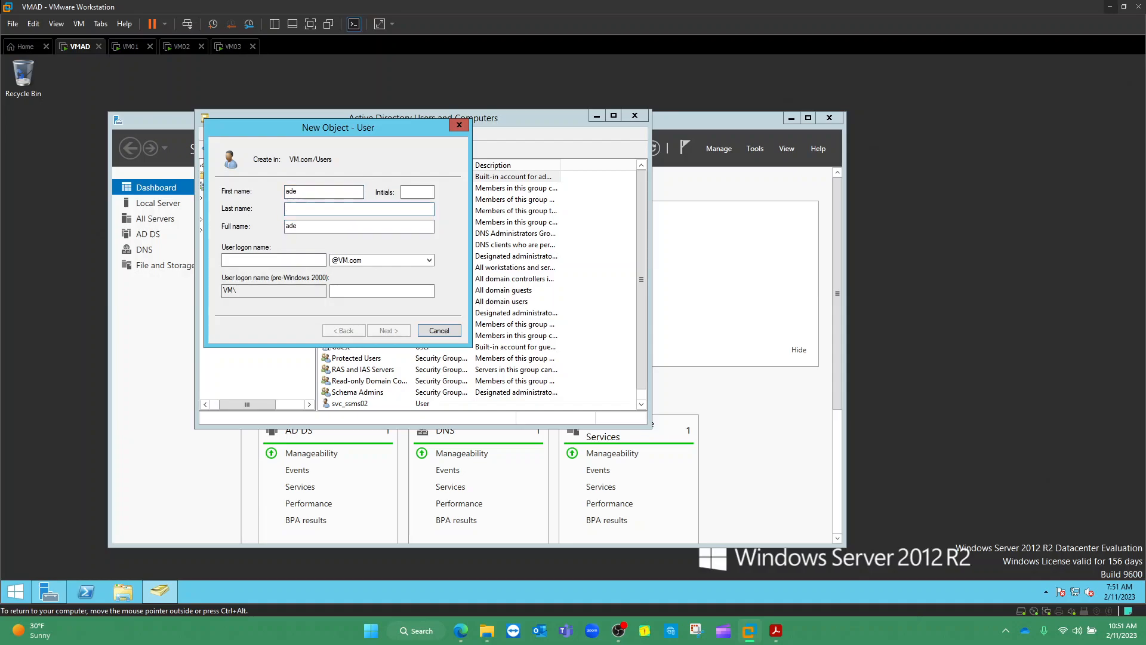
type("dba")
left_click(274, 261)
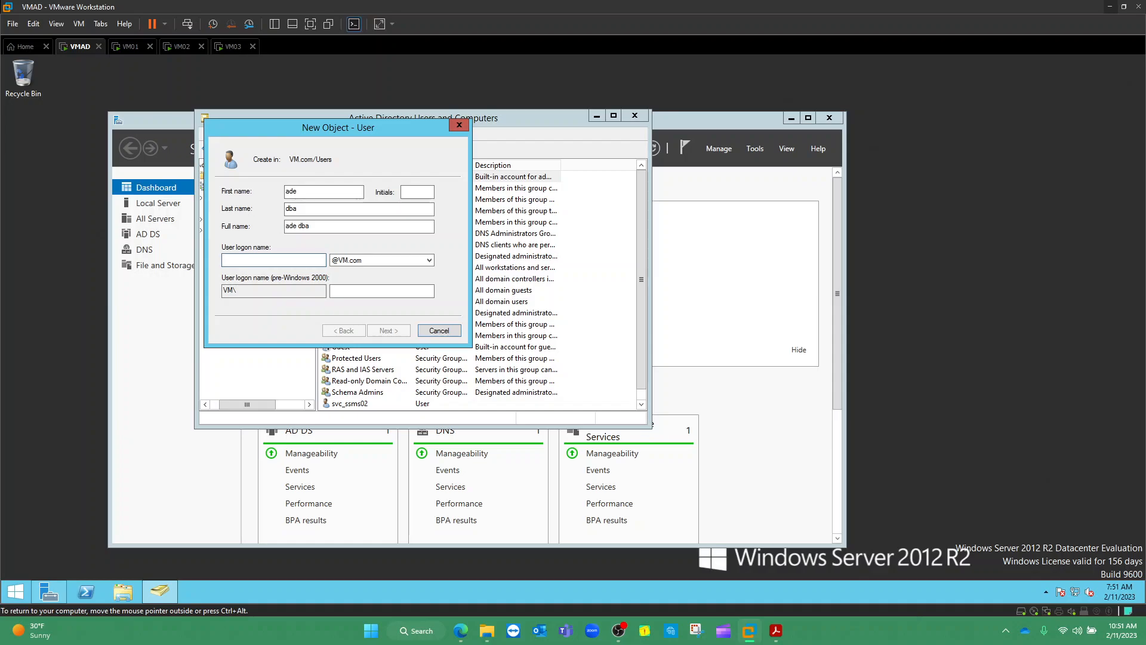
type("ad")
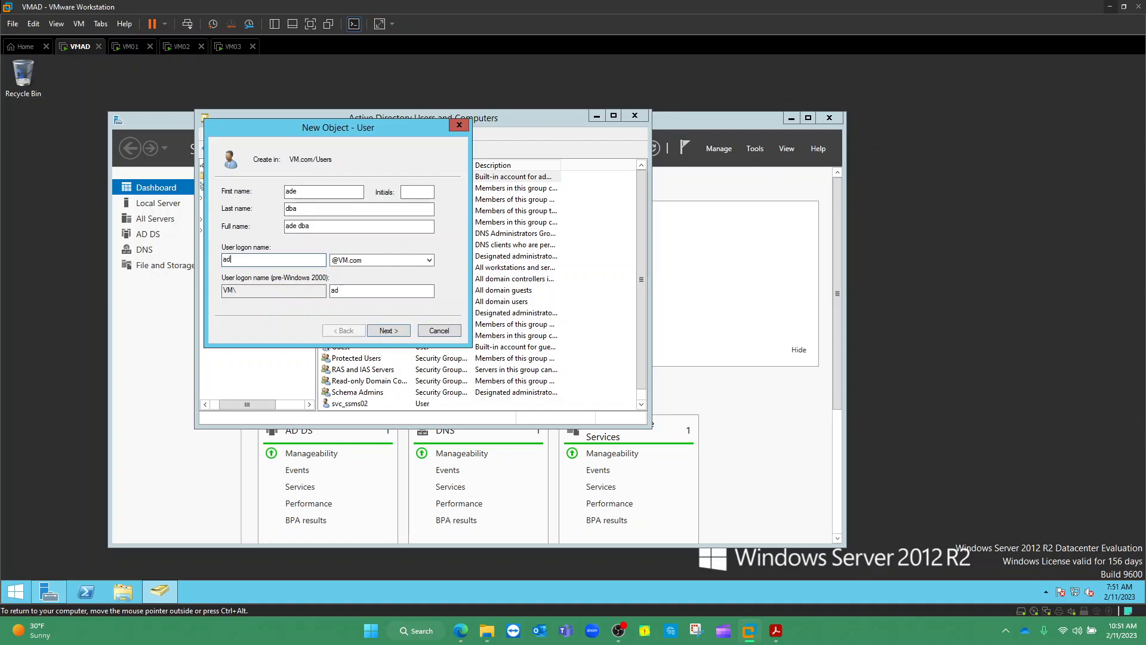
type("edba")
left_click(382, 330)
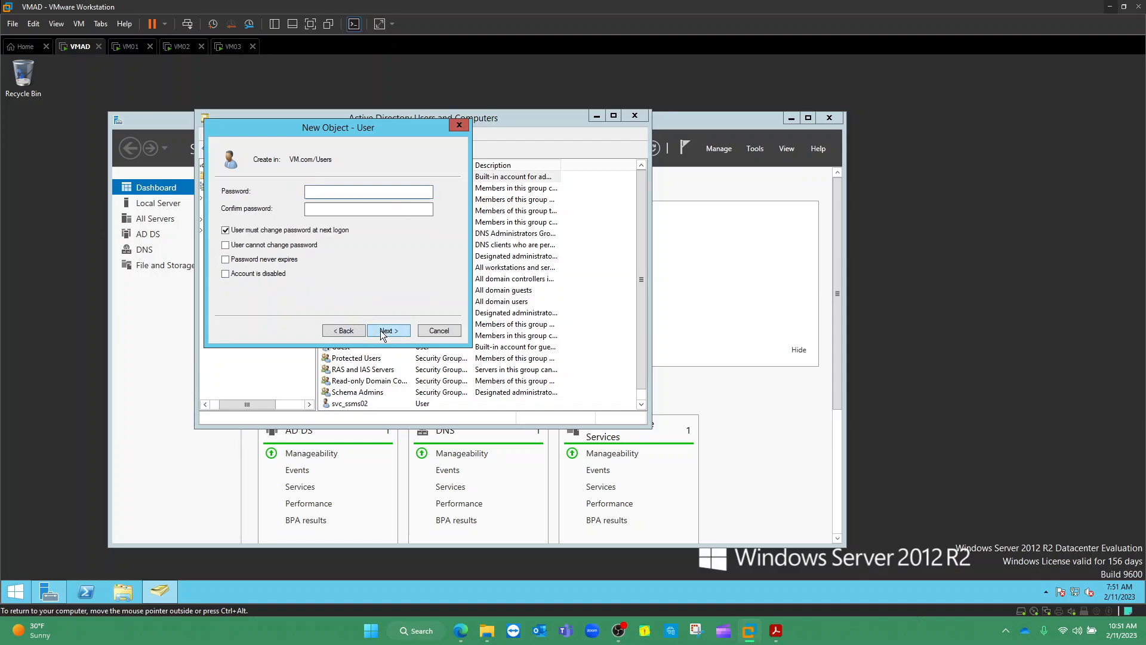
left_click(344, 330)
key("Tab")
key("Tab")
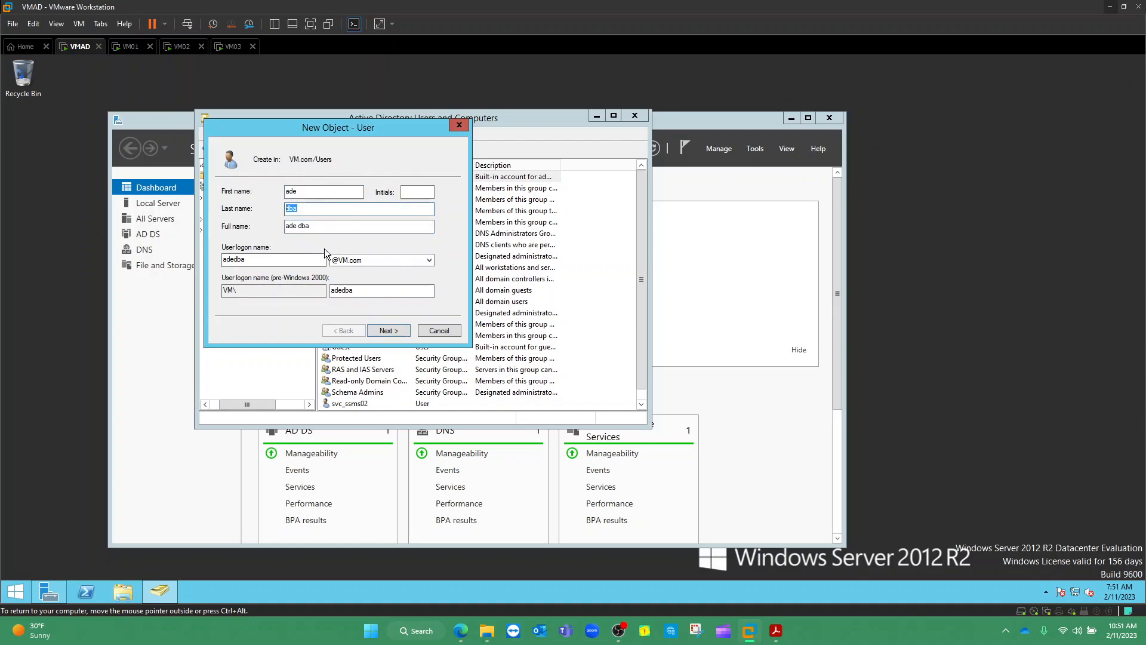
left_click(318, 226)
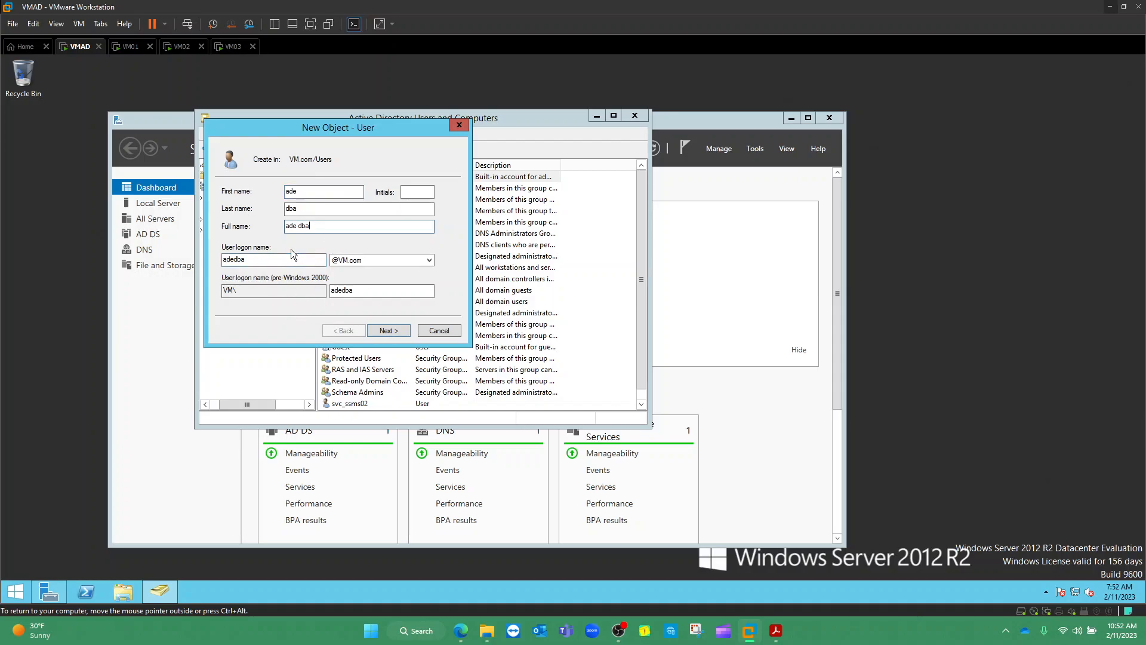
Give the ade dba account a never-expiring password, finish creating it, and return to the lab guide
left_click(387, 331)
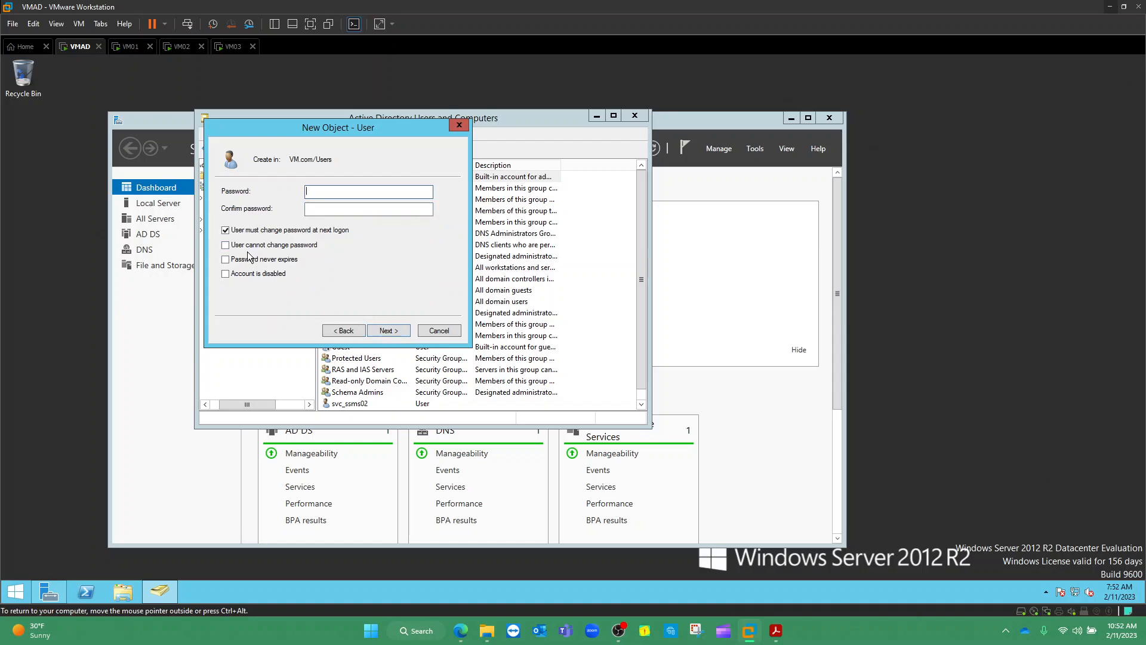
left_click(226, 260)
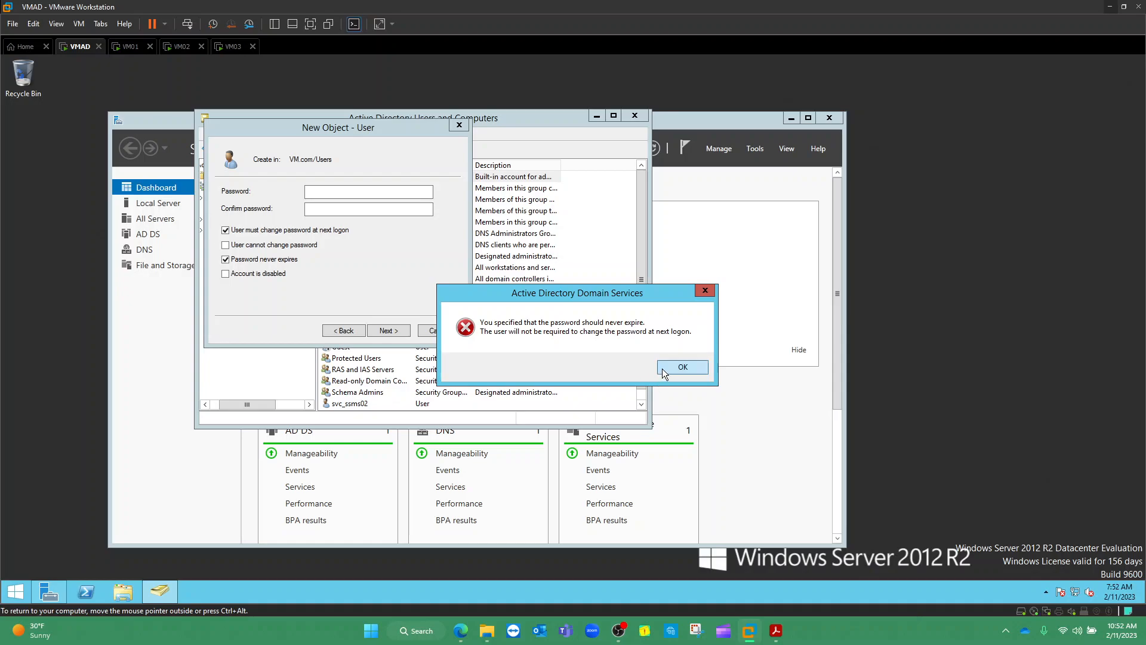
left_click(680, 367)
left_click(332, 193)
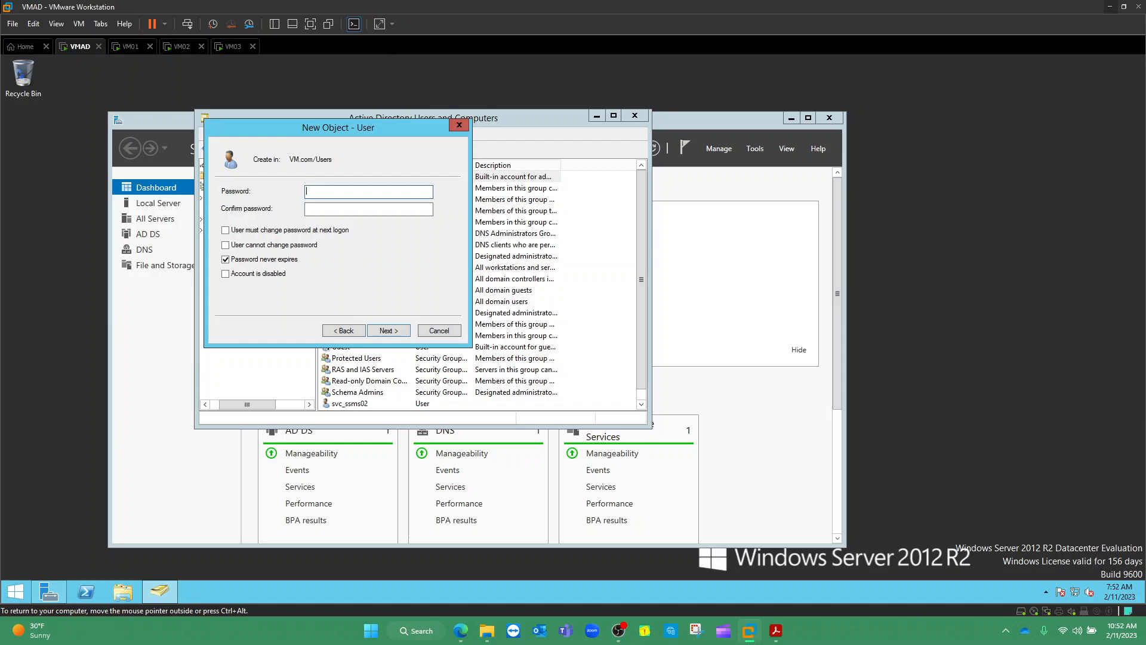
type("P123")
key("Tab")
type("Passw")
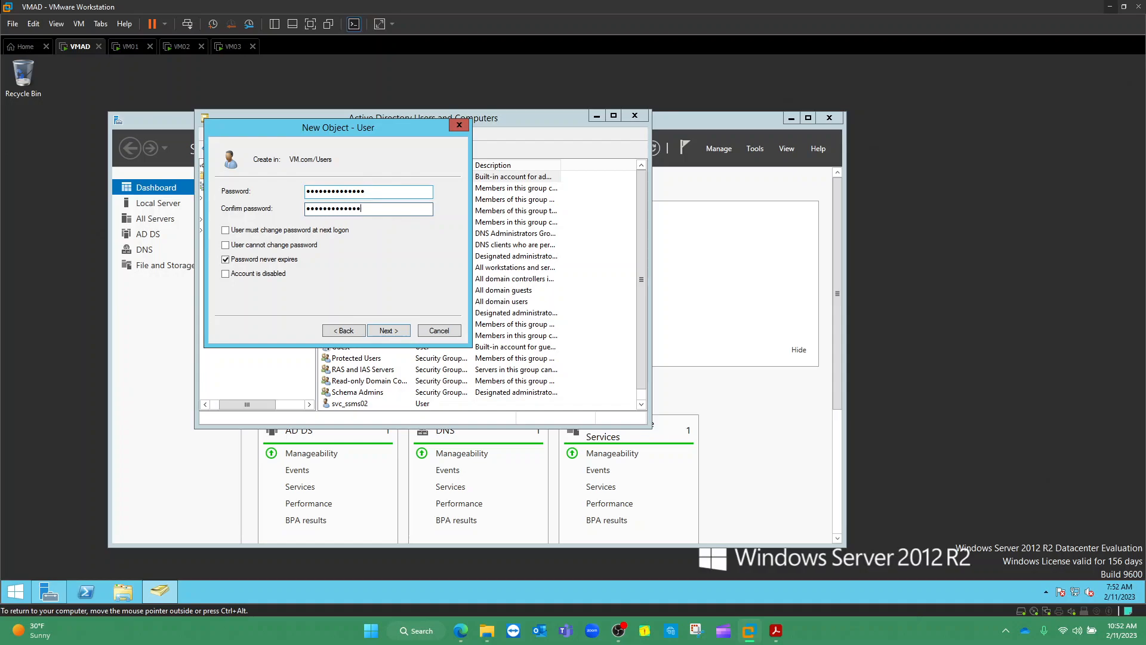
left_click(389, 331)
left_click(389, 330)
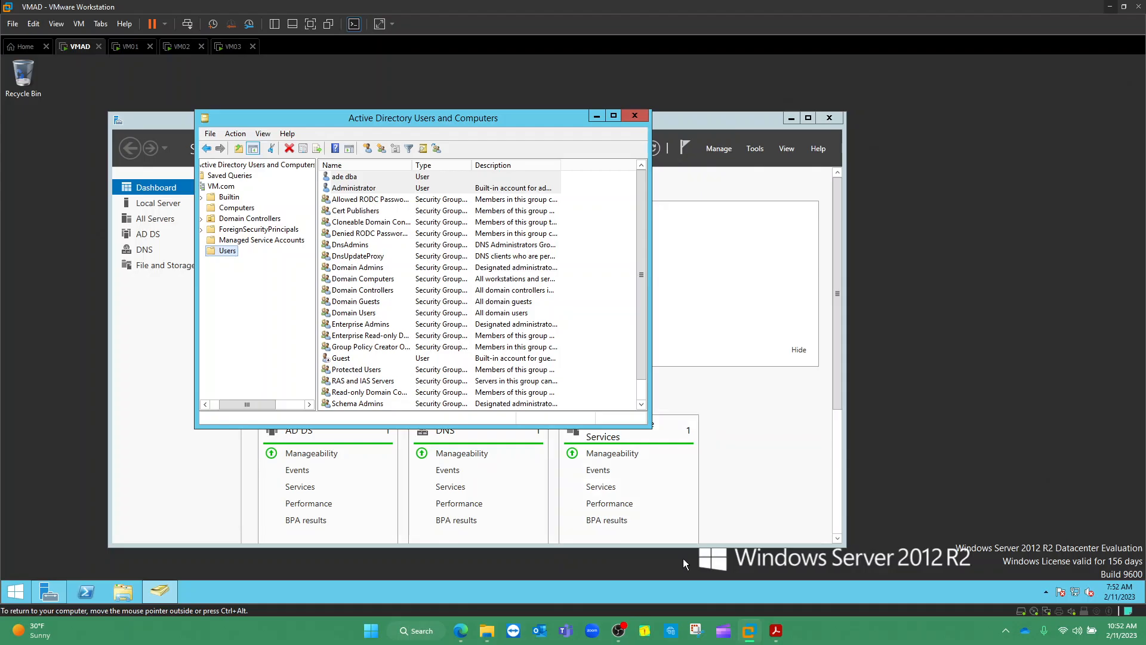
left_click(777, 635)
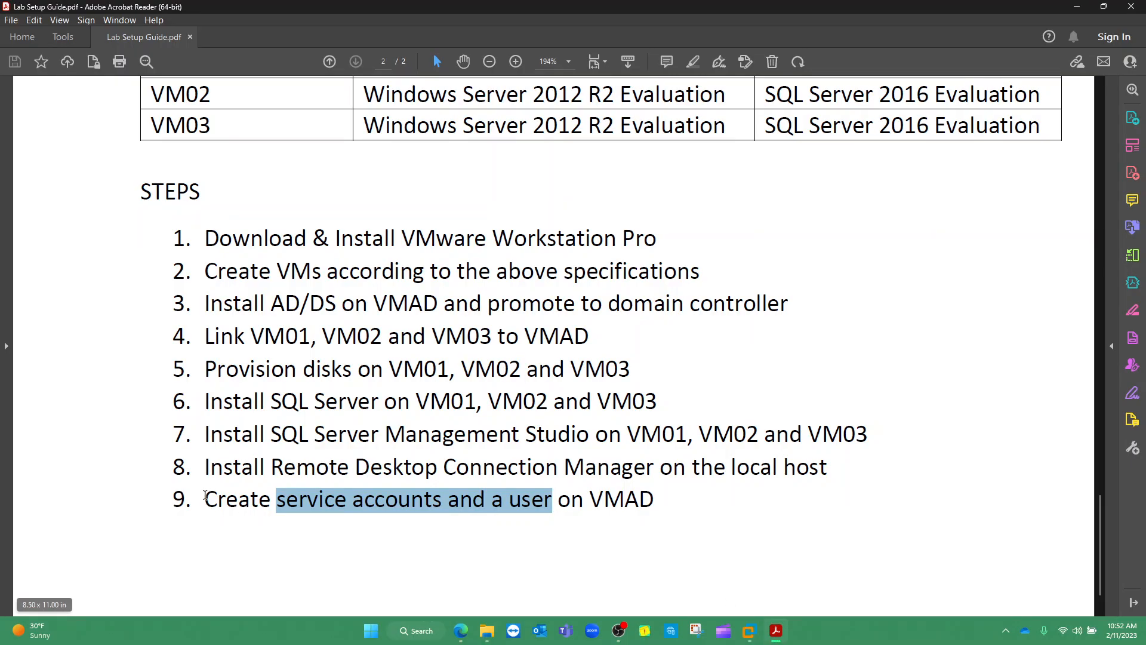
Remove the highlight and temporary red annotations on steps 6 and 9, then minimize the guide
left_click(648, 506)
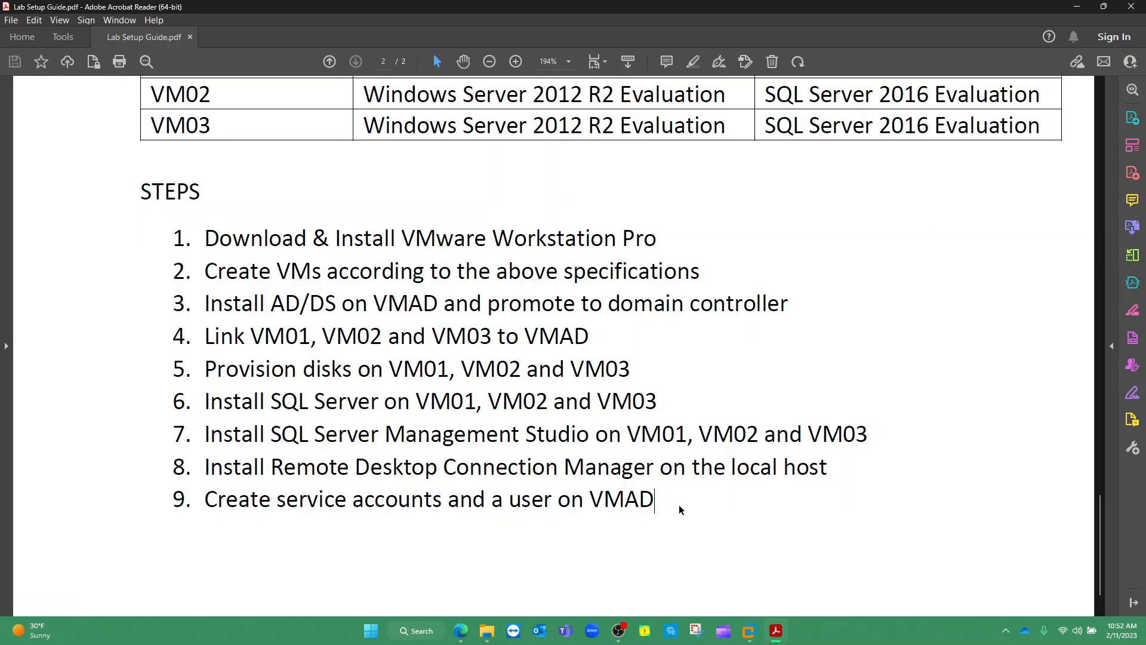
mouse_move(663, 499)
left_mouse_down()
mouse_move(666, 511)
mouse_move(992, 392)
left_mouse_up()
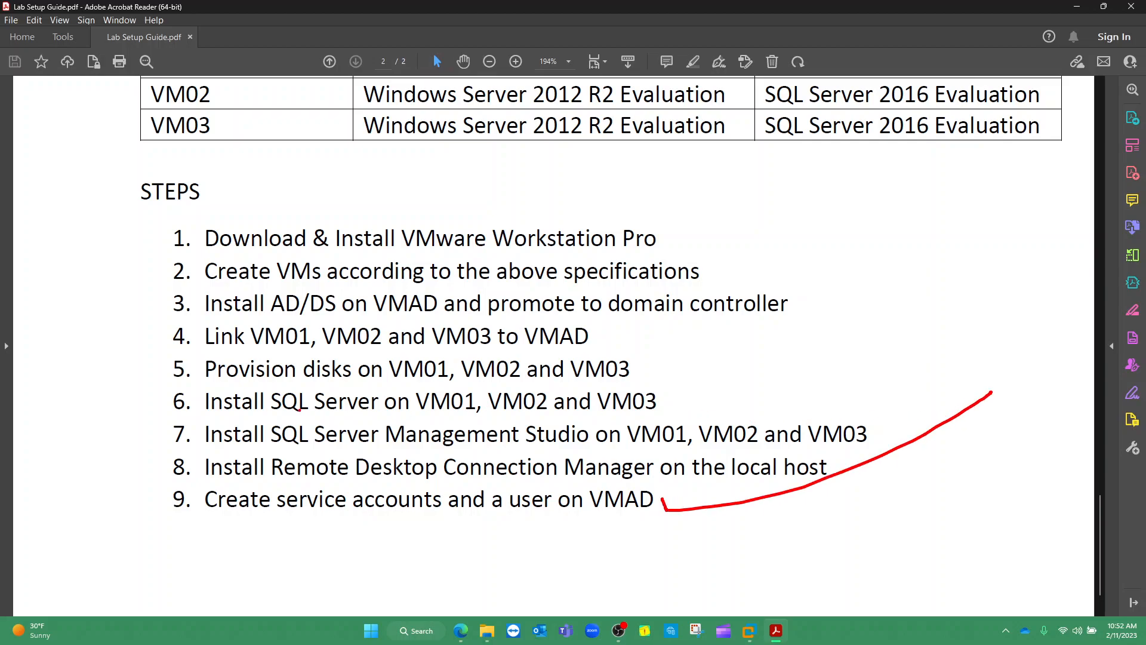
left_click_drag(201, 417, 642, 407)
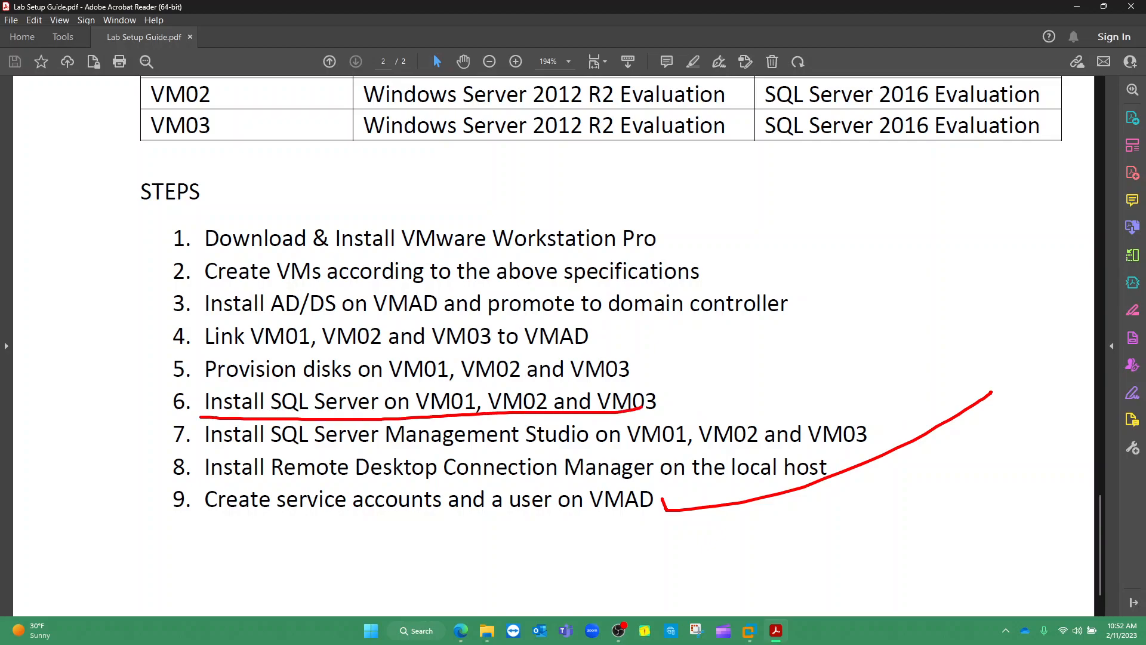
key("Escape")
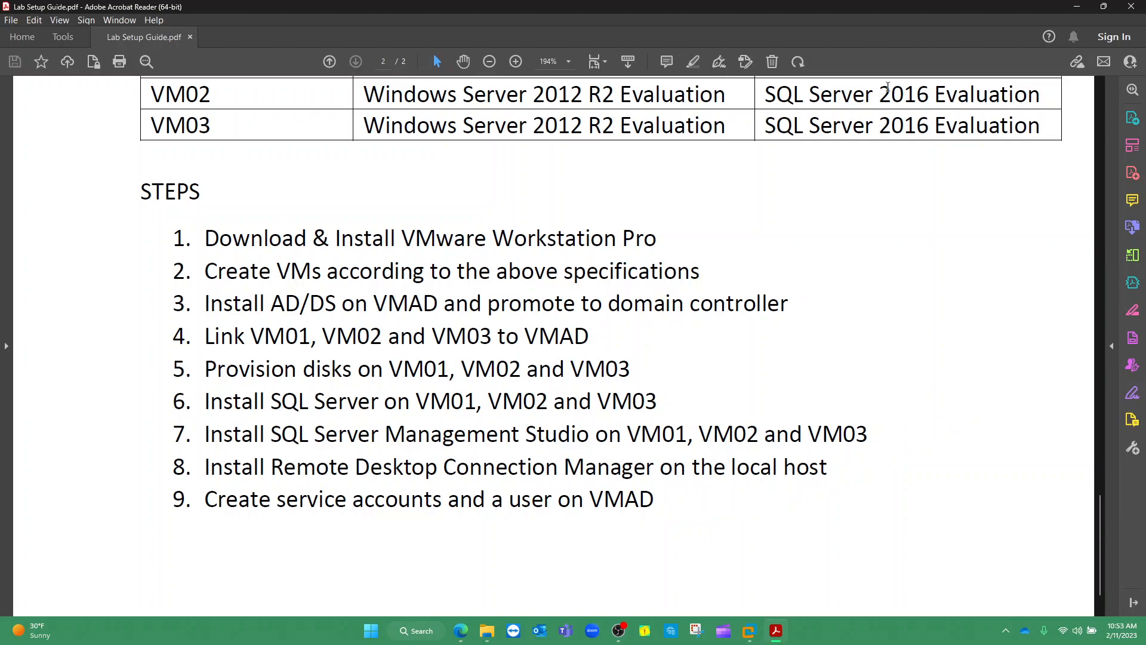
left_click(1075, 10)
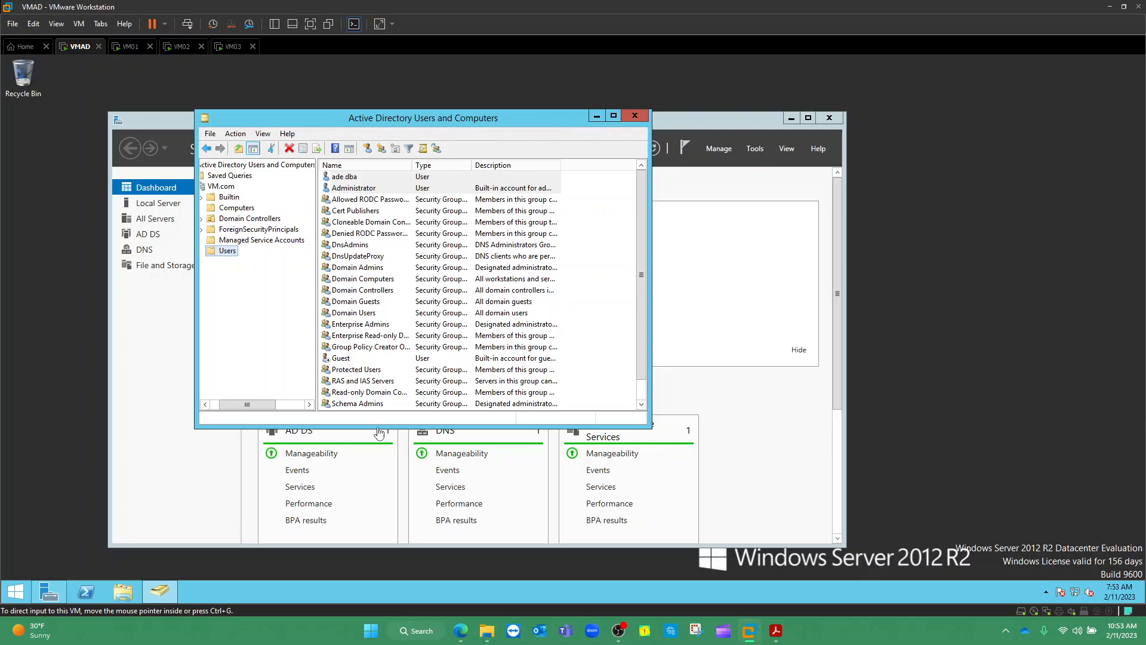
Bring the Edge window with Google Drive's Lab Setup folder back to the front
left_click(461, 631)
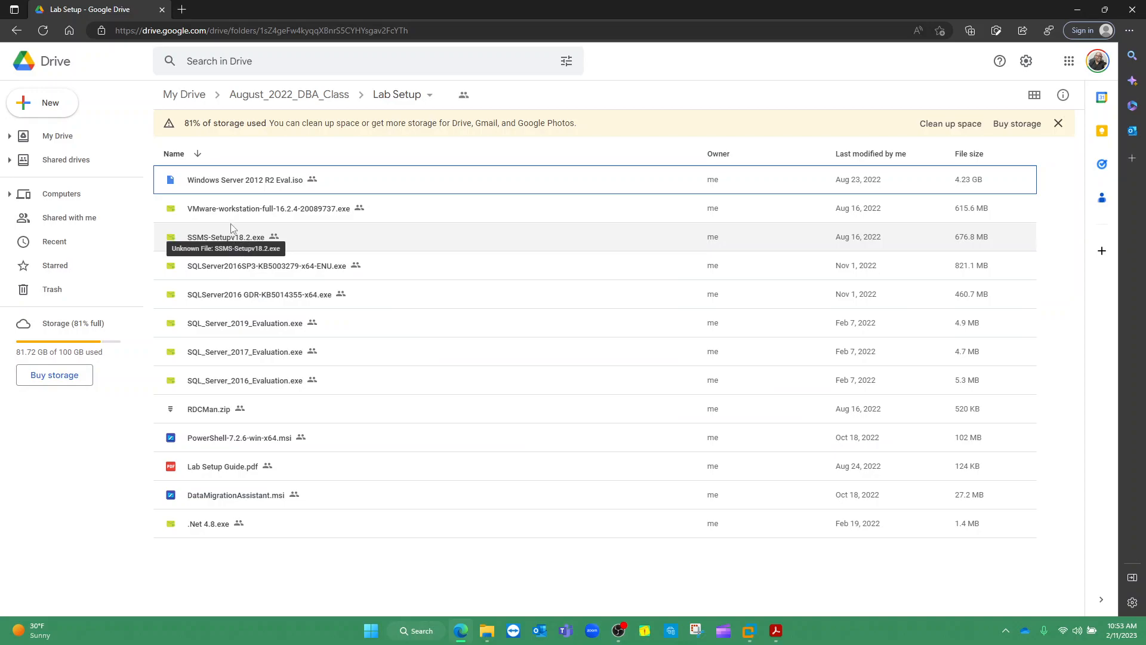
In a new tab, Google 'ssms download' and open Microsoft's Download SQL Server Management Studio (SSMS) page
left_click(182, 13)
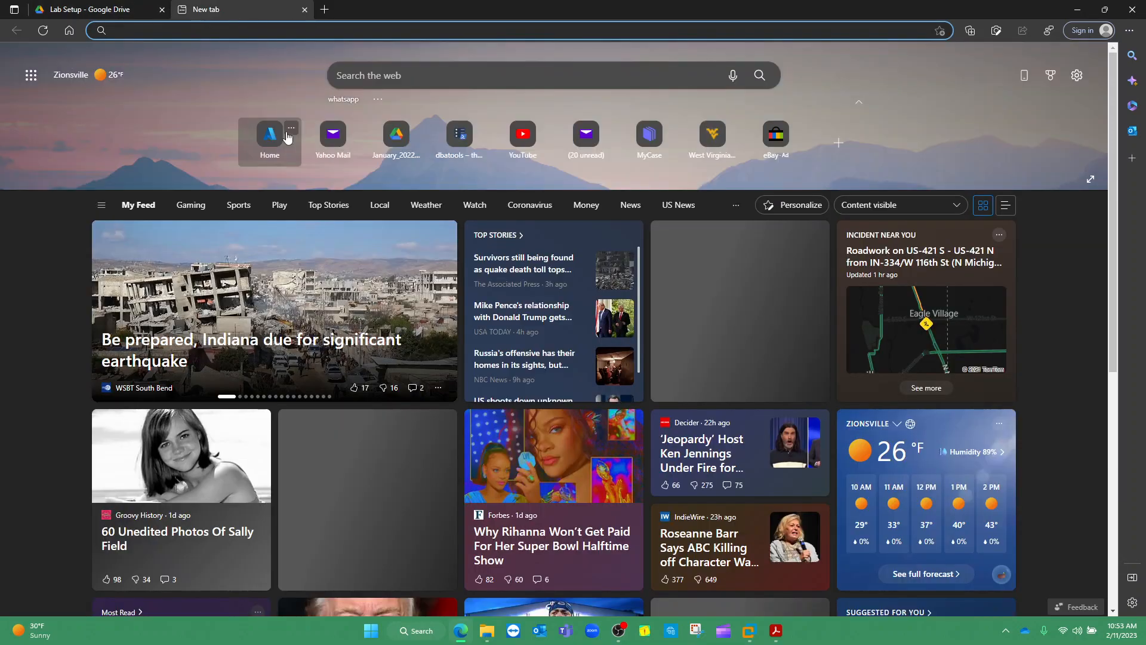
type("go")
key("Return")
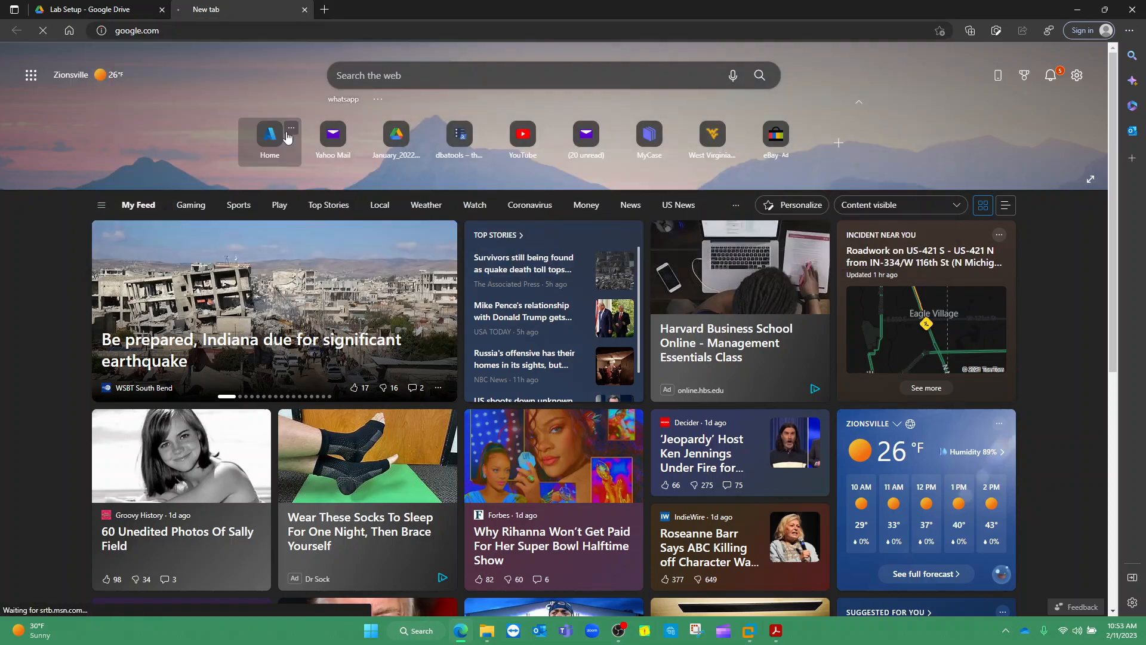
type("ssms")
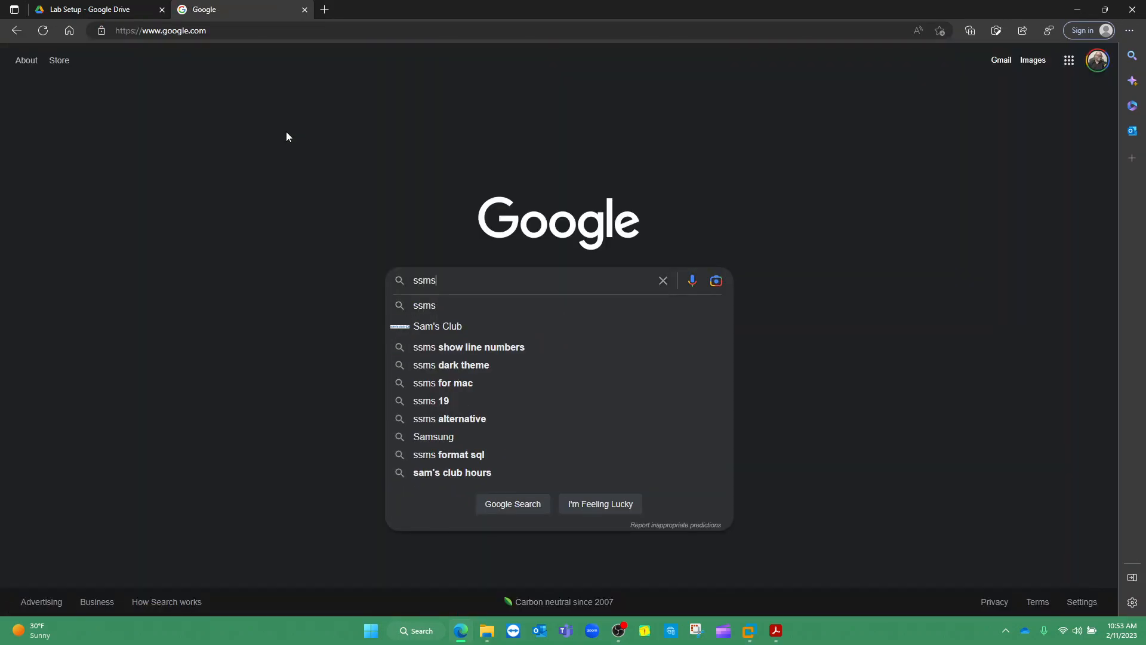
type(" download")
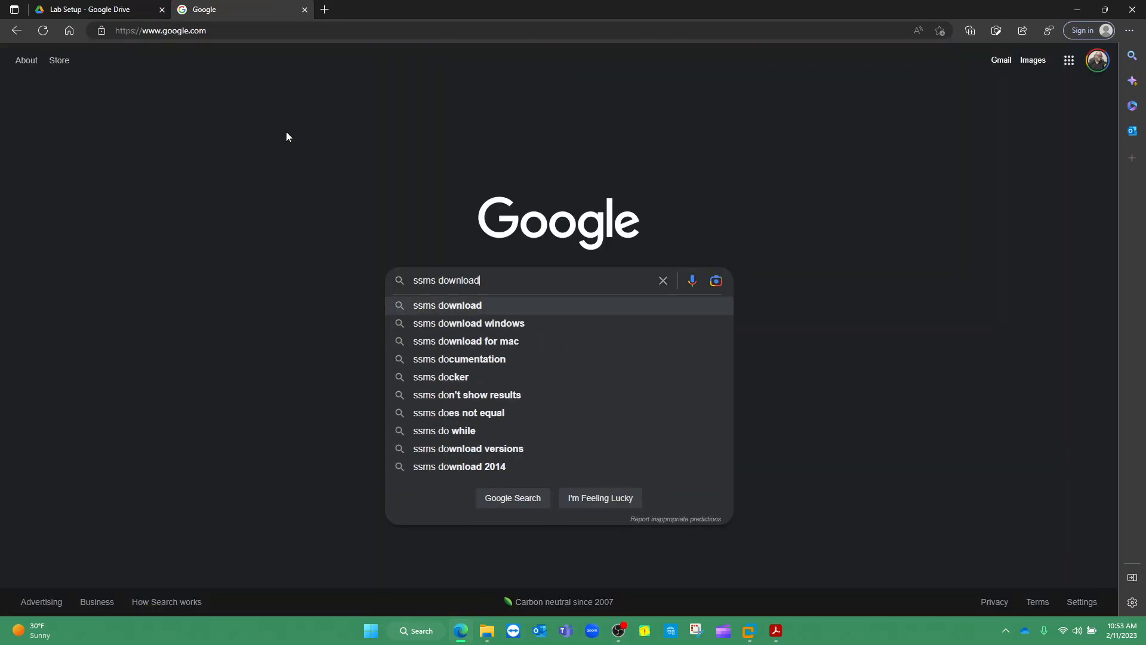
key("Return")
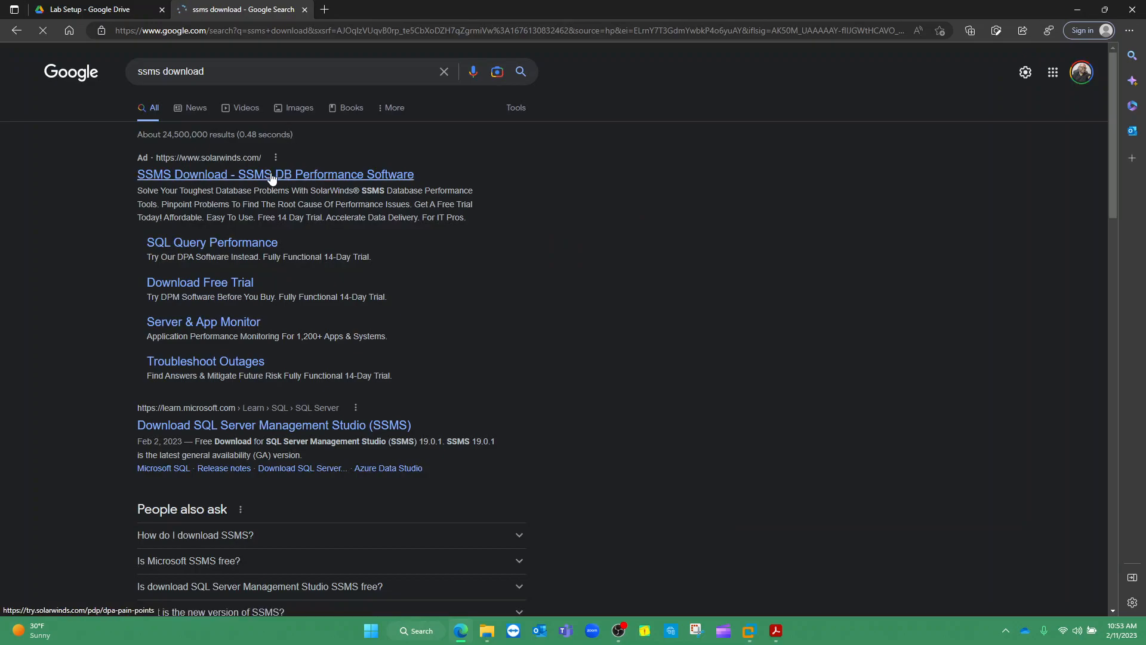
left_click(239, 430)
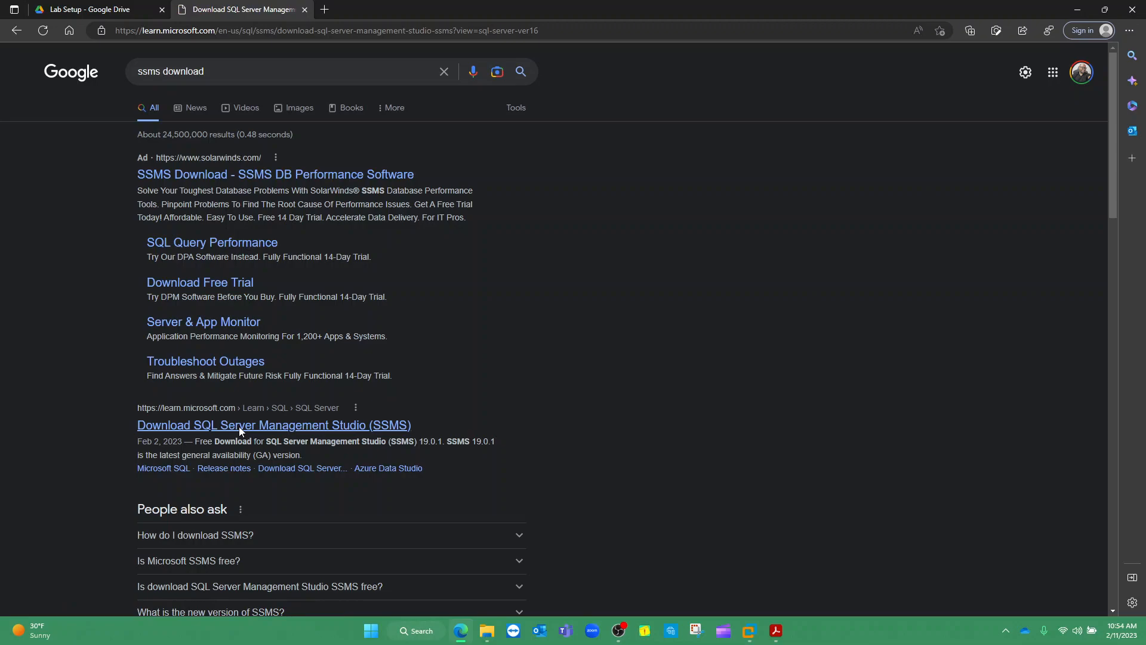
Save the SSMS 19.0.1 installer as SSMS_19 in D:\Bootcamp_YouTube\Lab Setup
scroll(492, 330, "down", 3)
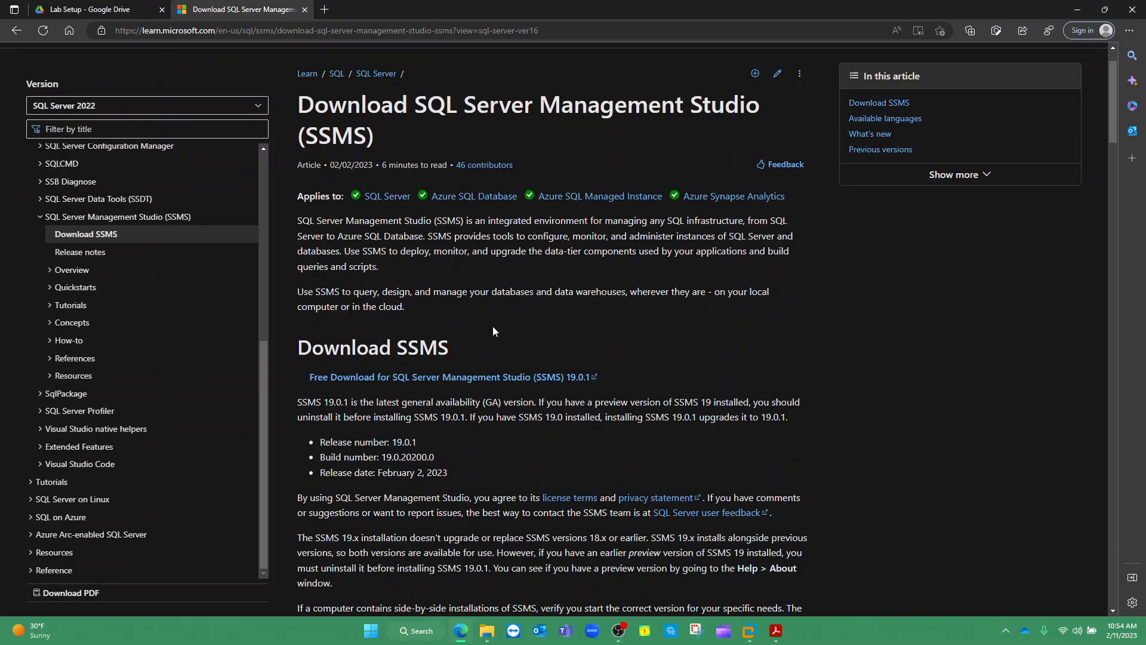
left_click(564, 270)
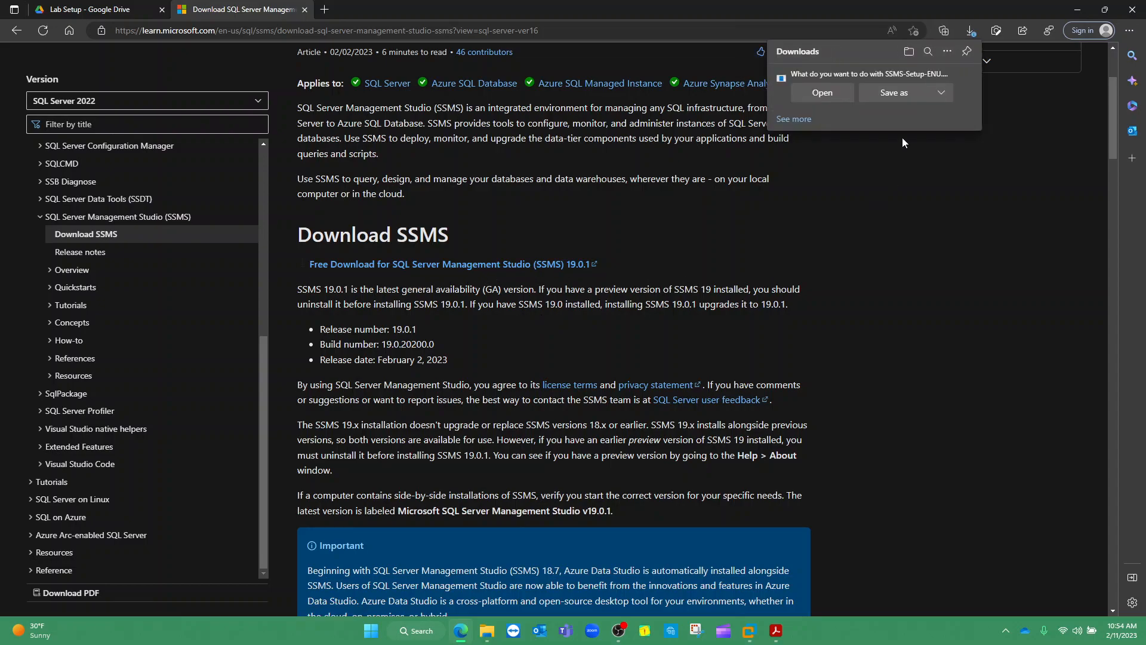
left_click(914, 95)
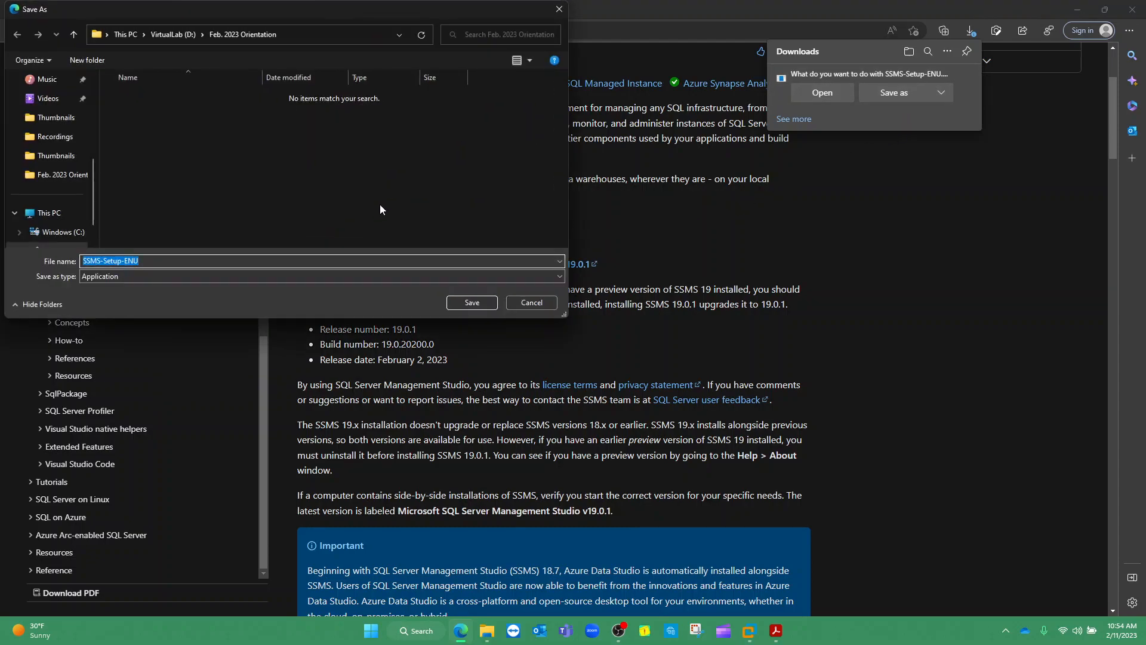
left_click(168, 36)
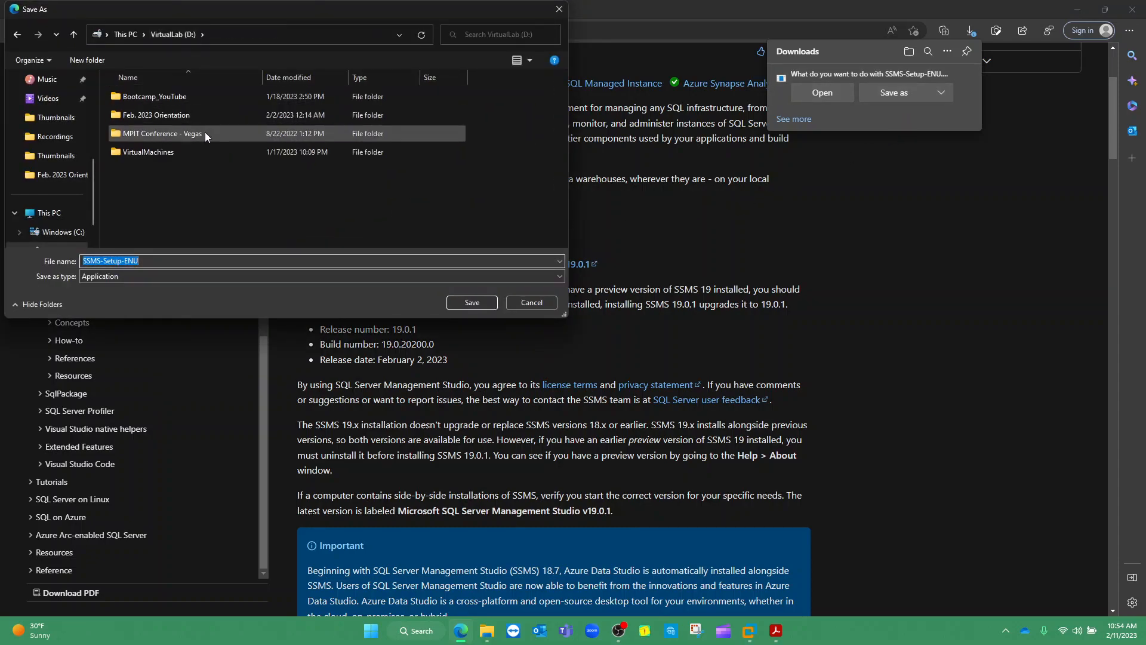
double_click(178, 100)
double_click(172, 99)
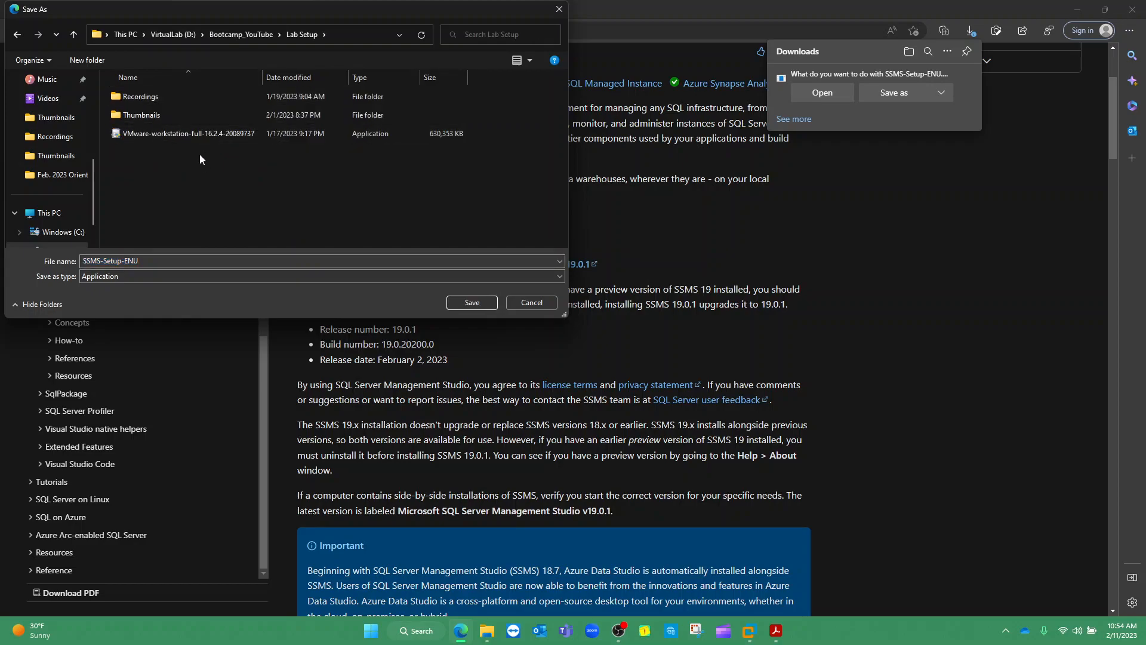
left_click(143, 260)
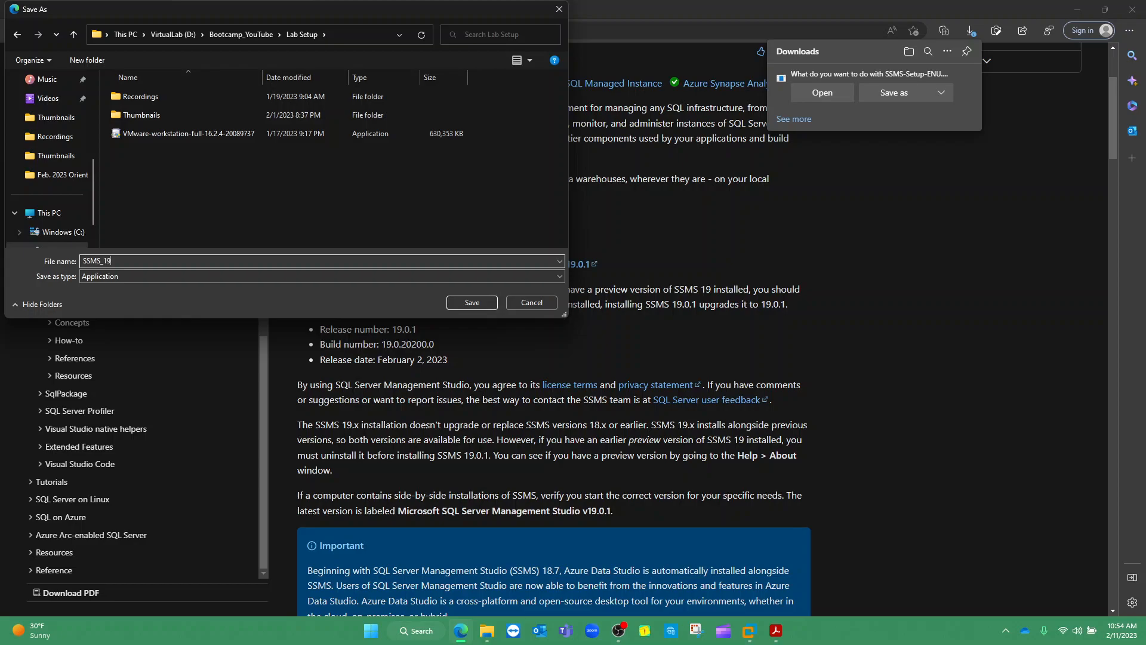
left_click(471, 302)
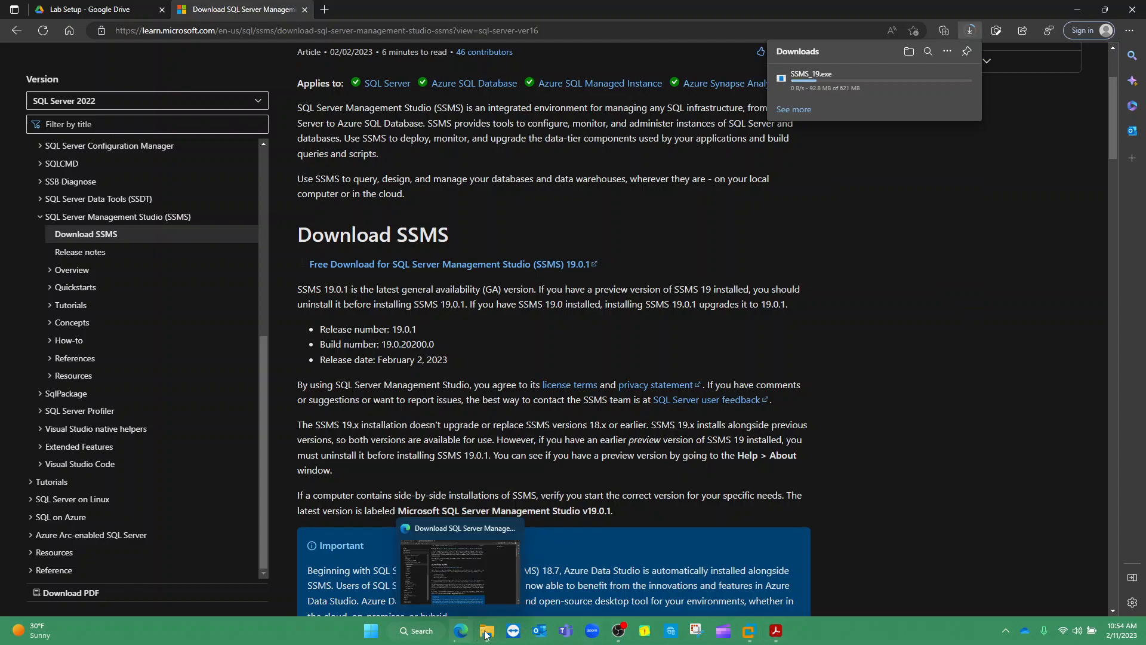
Mark SQL Server and SQL Server Management Studio in guide steps 6 and 7, then check the browser tabs
left_click(774, 630)
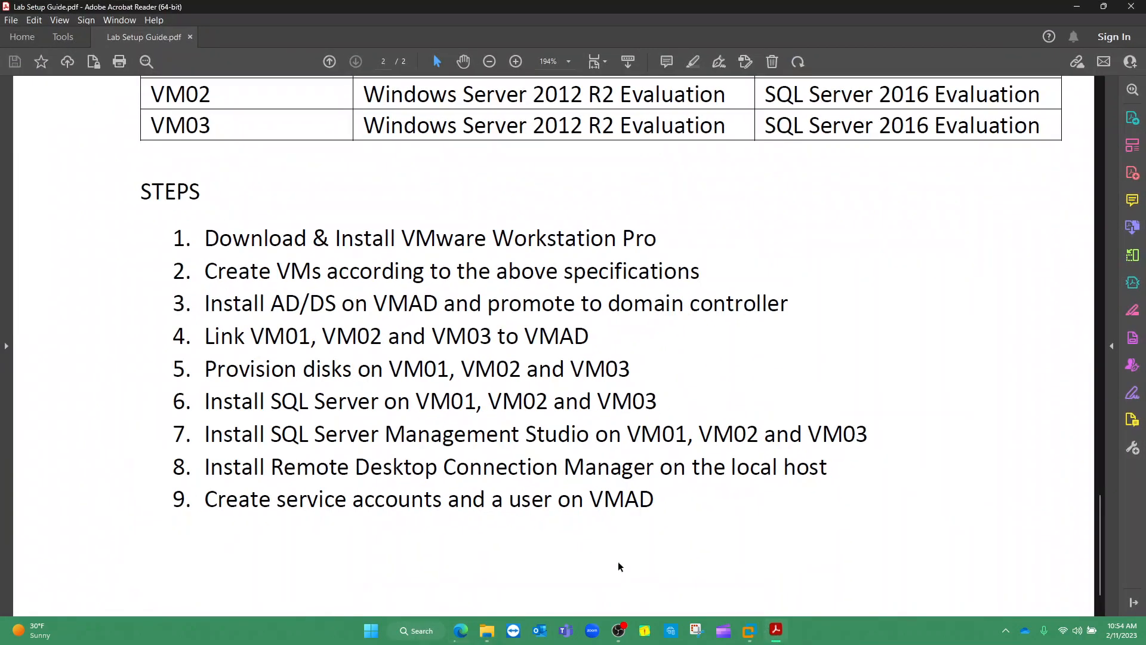
left_click_drag(272, 434, 564, 439)
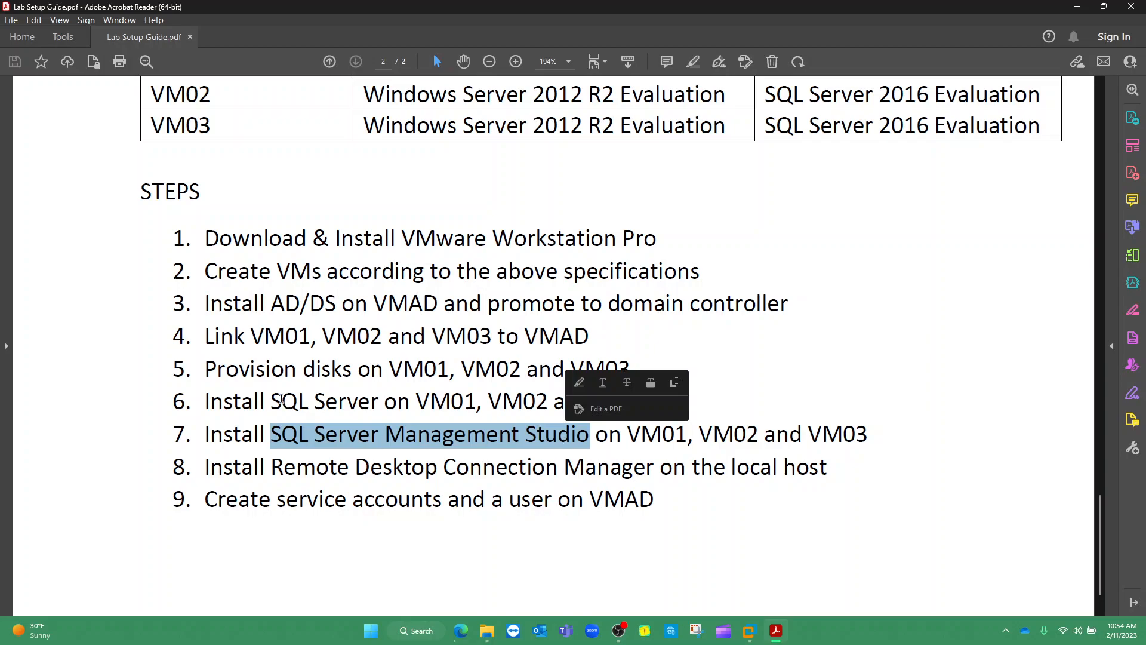
left_click_drag(271, 401, 376, 412)
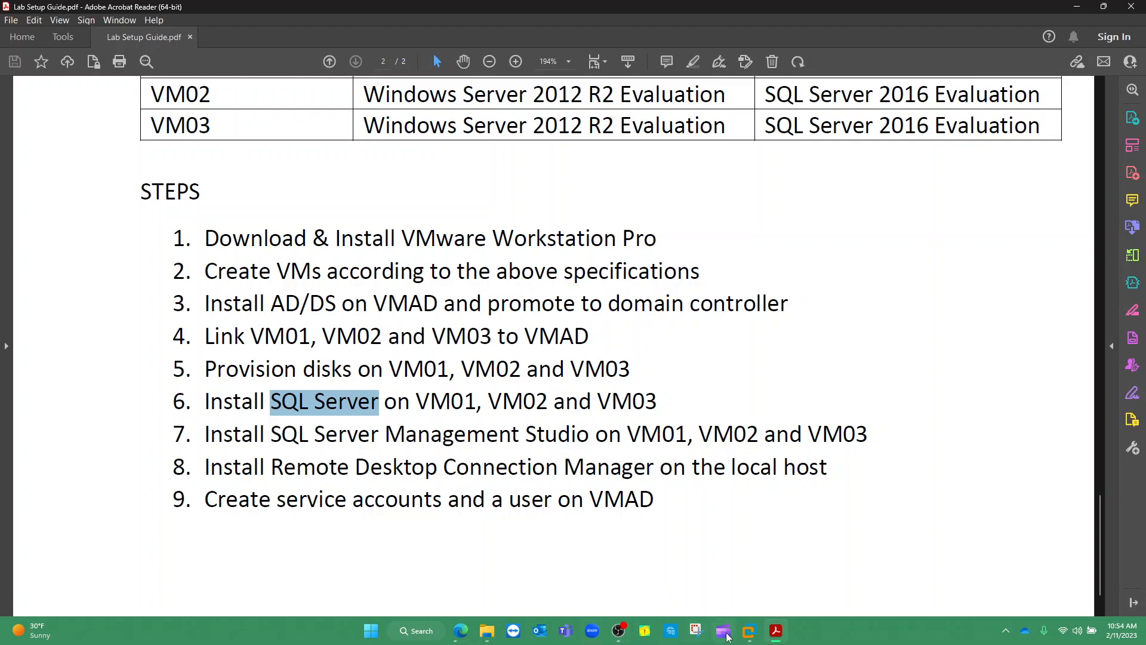
left_click(460, 631)
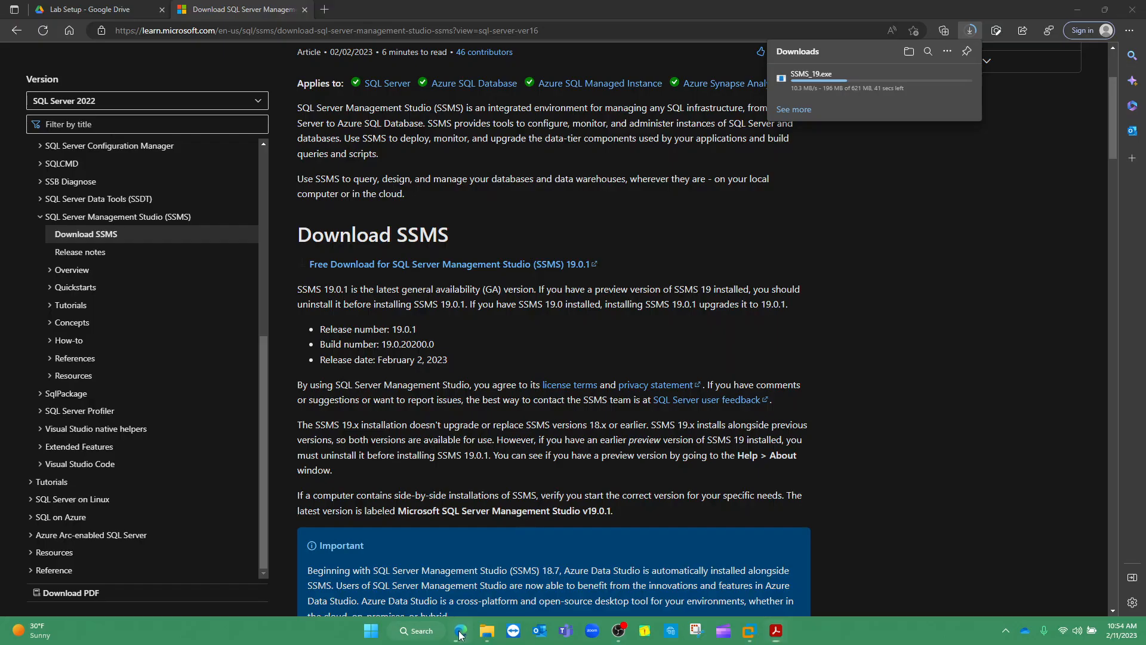
left_click(84, 9)
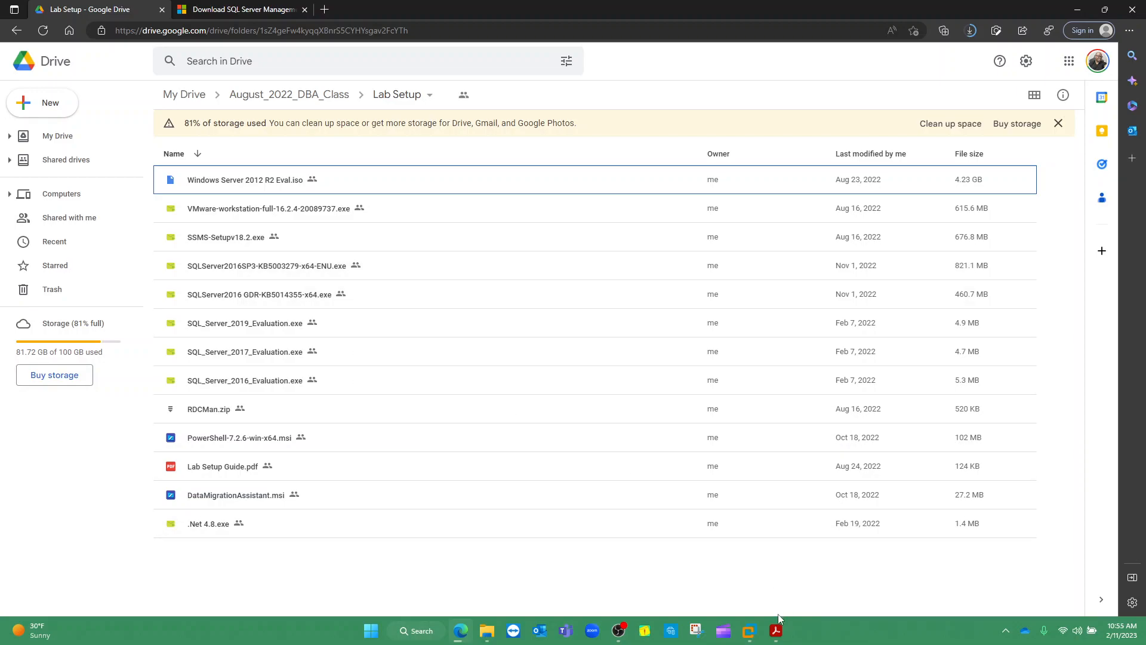
Confirm VM01 needs SQL Server 2016 Evaluation in the guide, then minimize Acrobat Reader
left_click(775, 629)
scroll(536, 386, "up", 3)
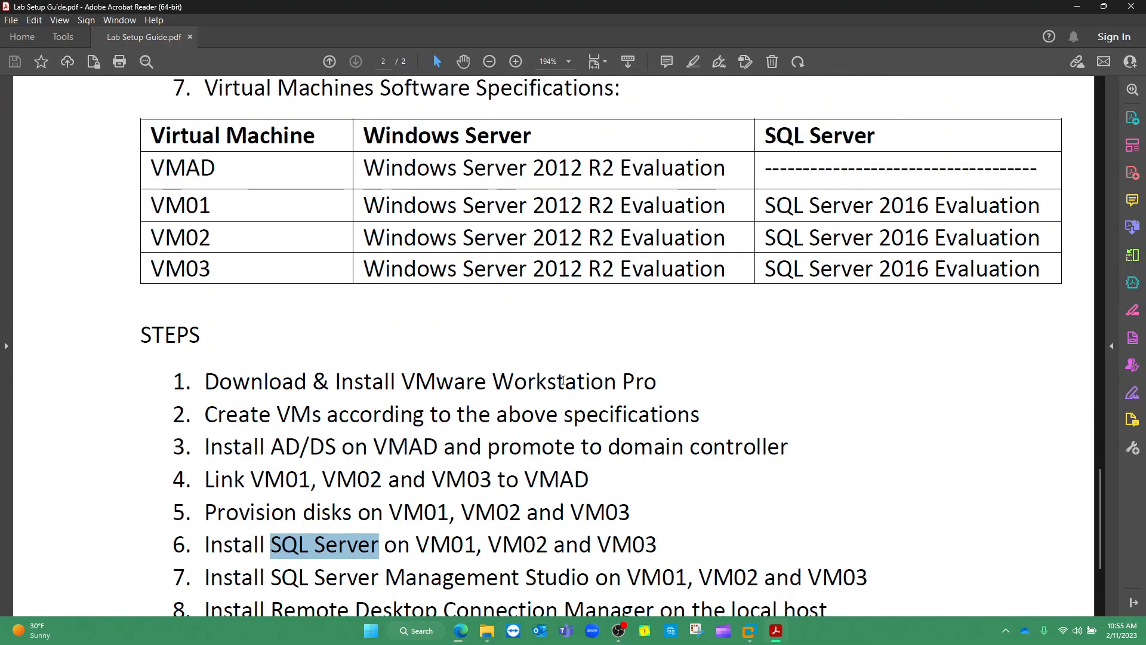
left_click_drag(765, 203, 997, 209)
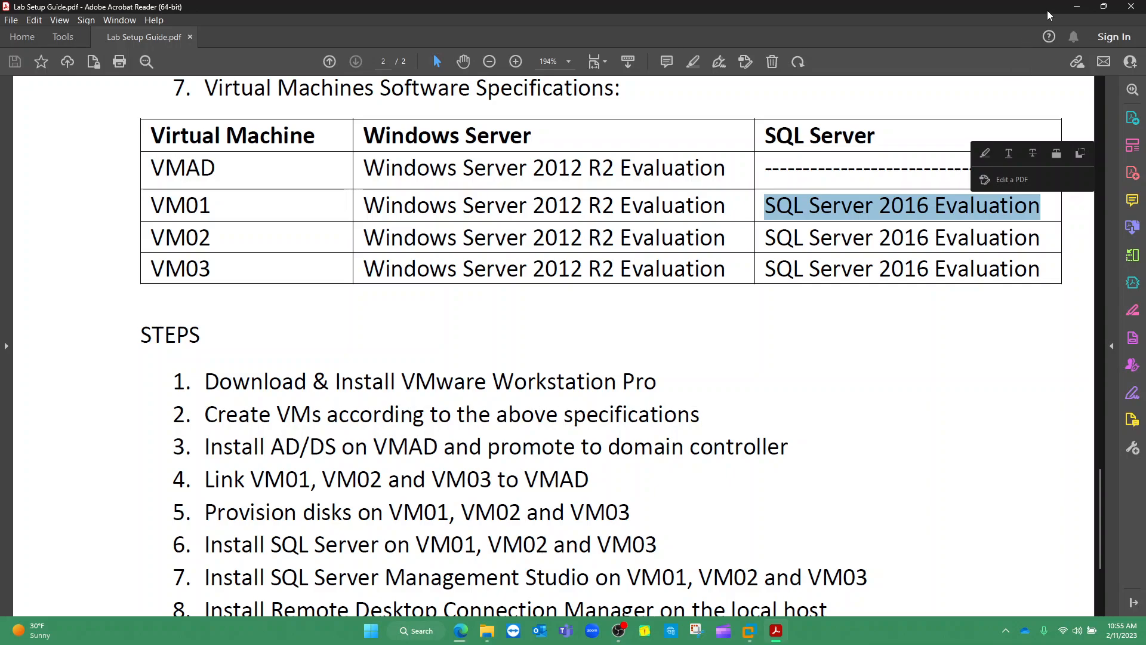
left_click(1076, 7)
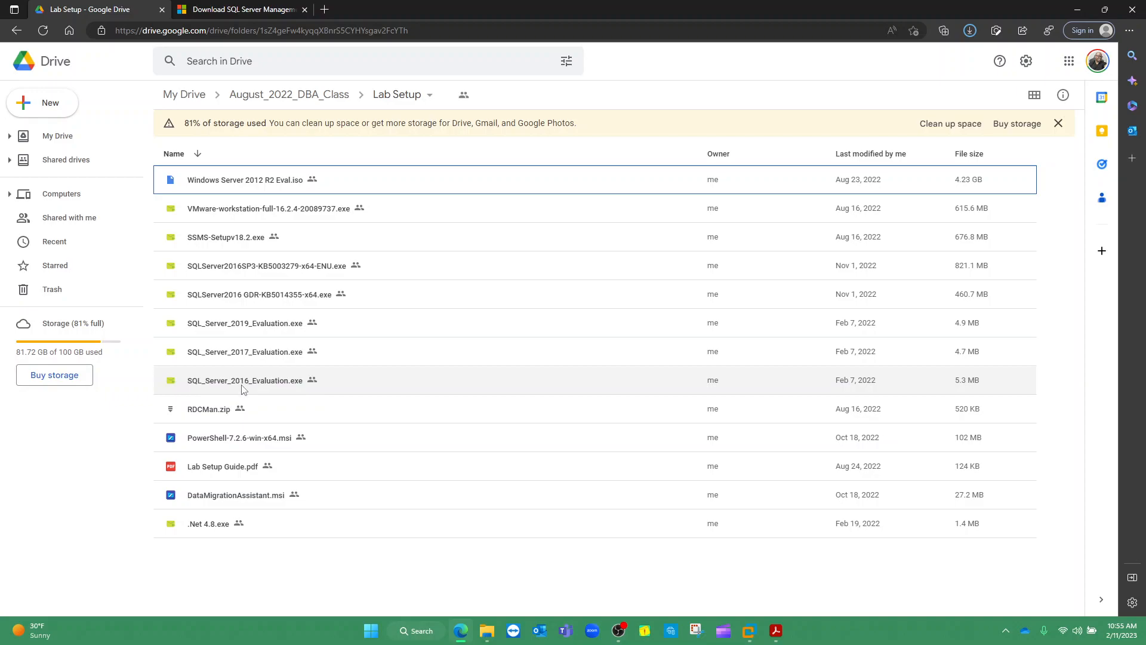
Open SQL_Server_2016_Evaluation.exe in Google Drive and start its download
mouse_move(175, 394)
left_mouse_down()
mouse_move(310, 388)
mouse_move(326, 367)
mouse_move(243, 362)
mouse_move(176, 375)
mouse_move(171, 399)
mouse_move(191, 394)
left_mouse_up()
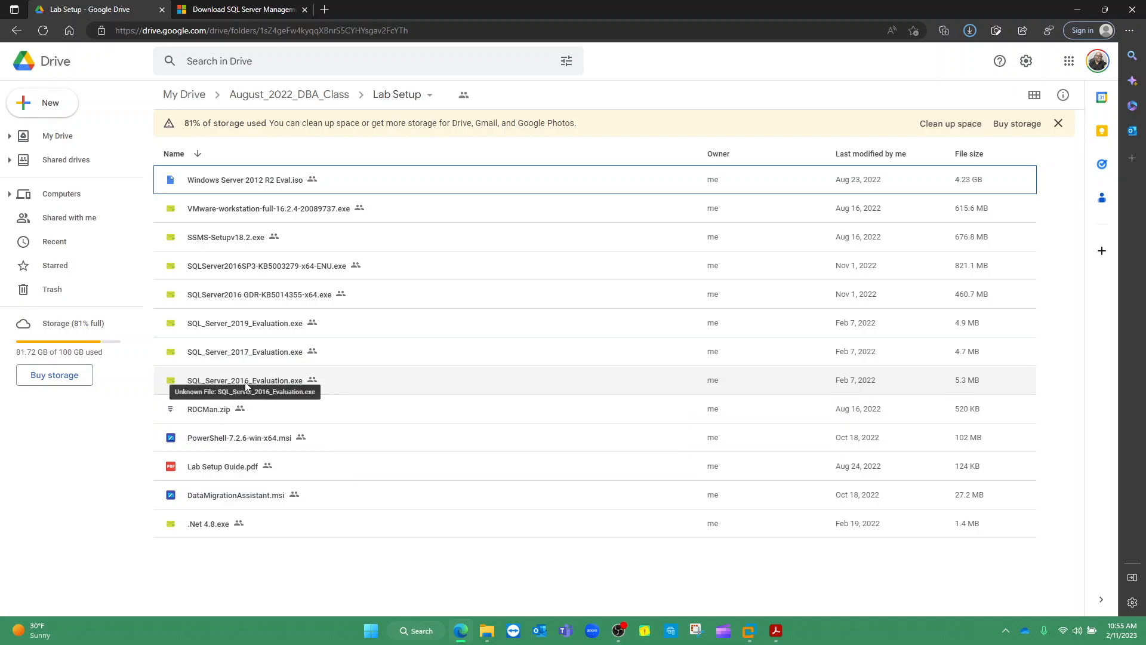
left_click(268, 387)
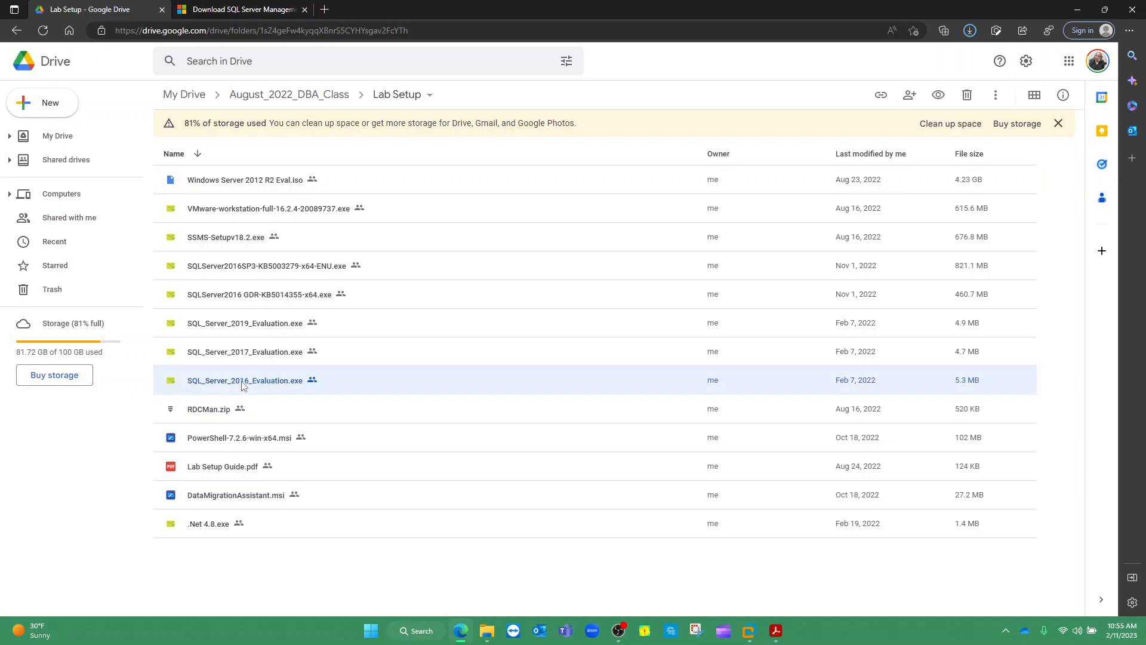
double_click(242, 385)
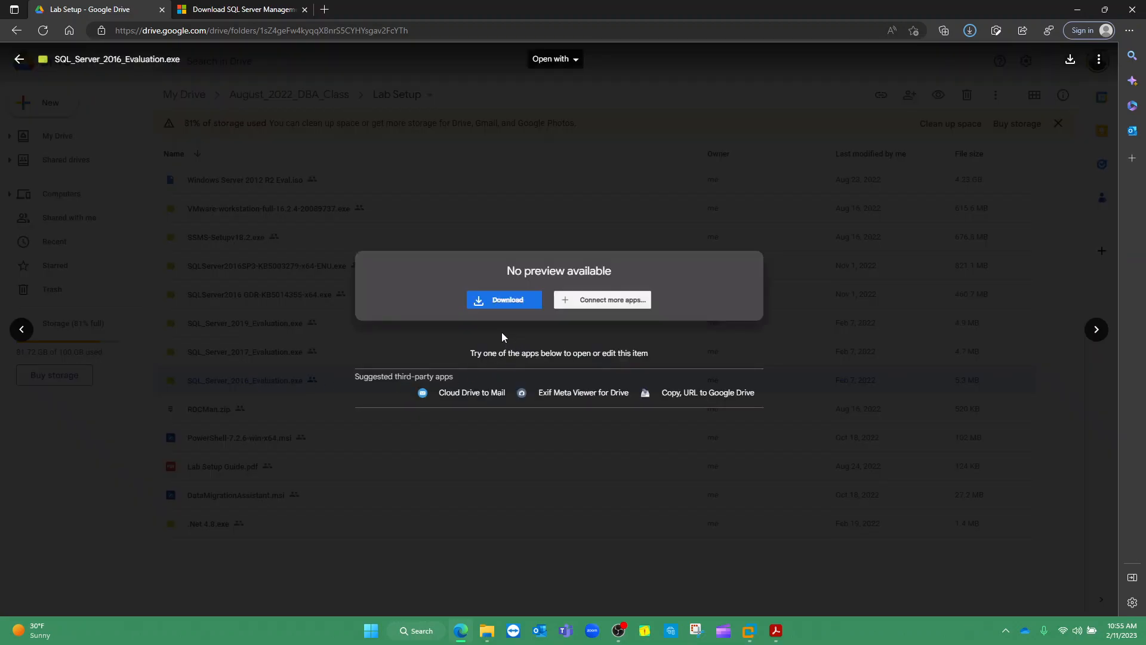
left_click(498, 303)
Accept the dangerous-file warning and save SQL_Server_2016_Evaluation.exe into the Lab Setup folder
left_click(634, 558)
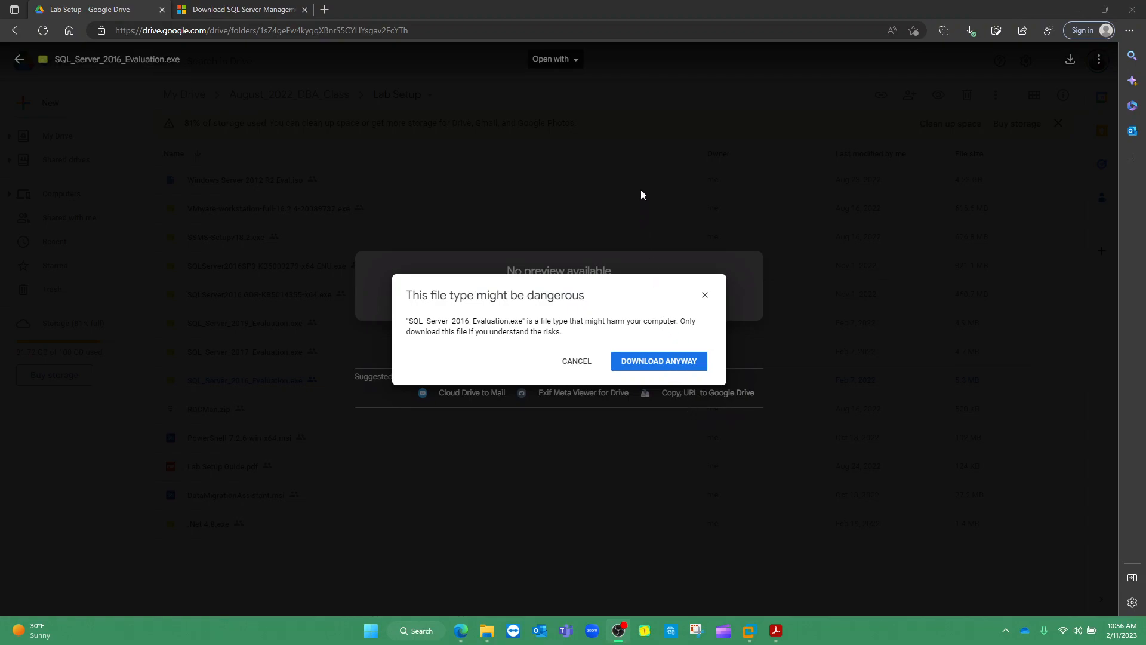
left_click(624, 158)
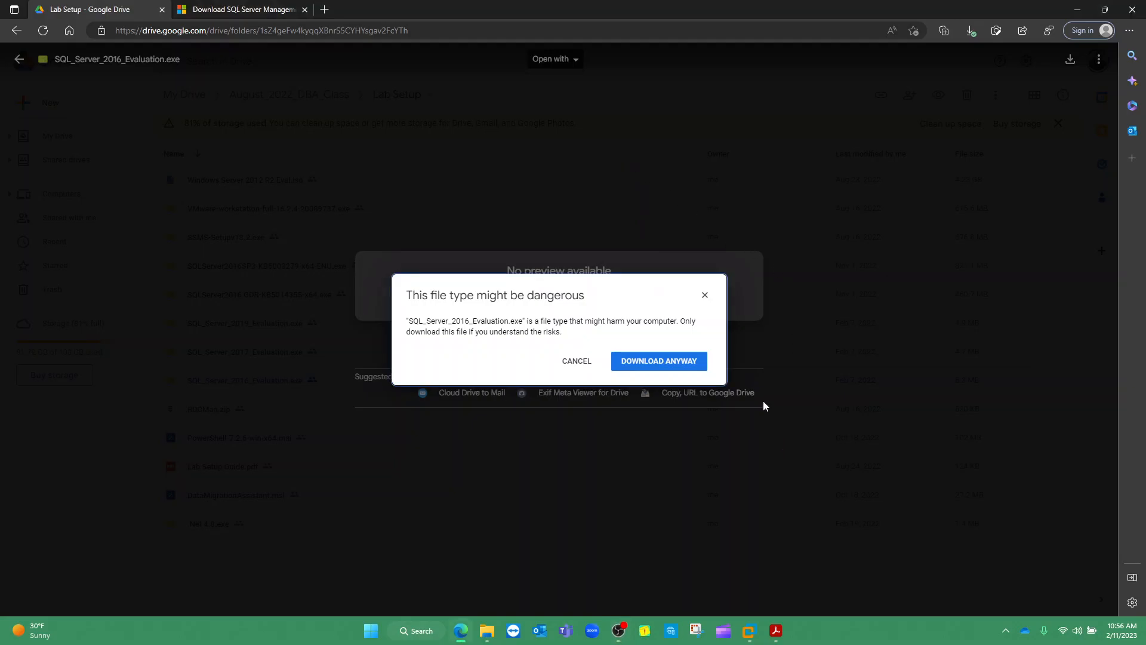
left_click(636, 365)
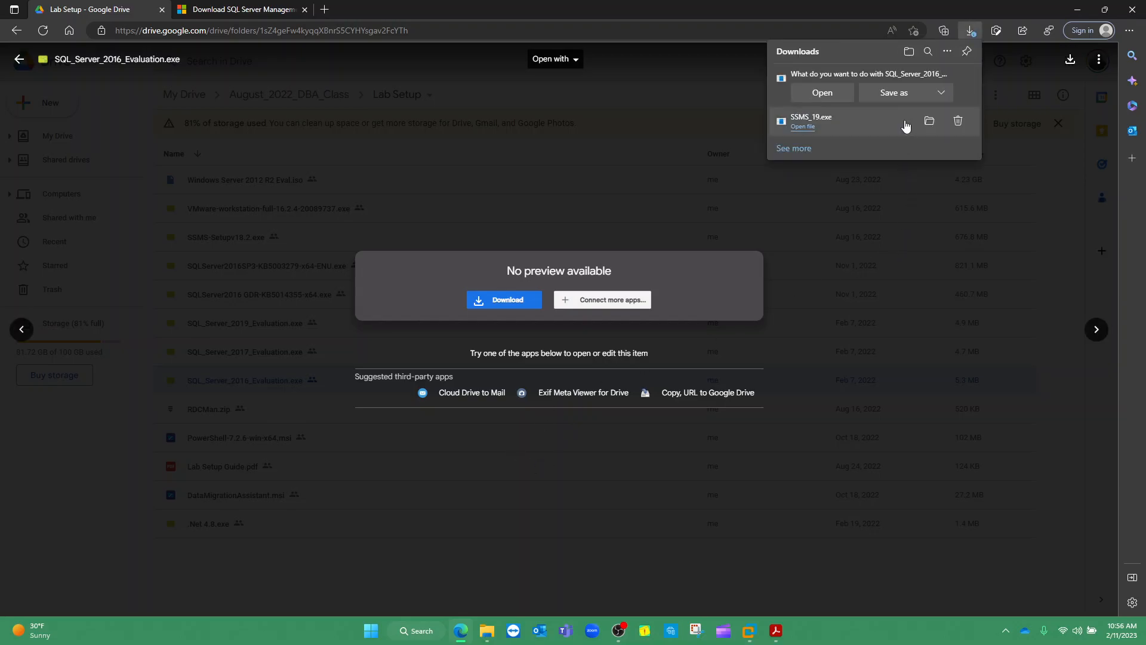
left_click(893, 93)
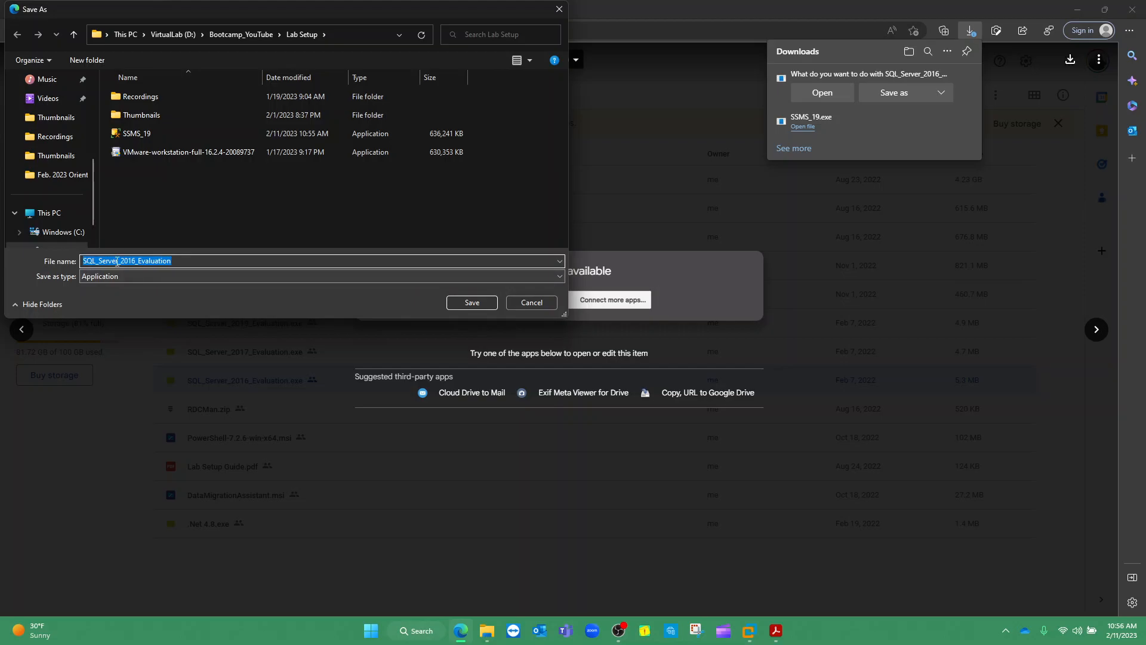
left_click(470, 303)
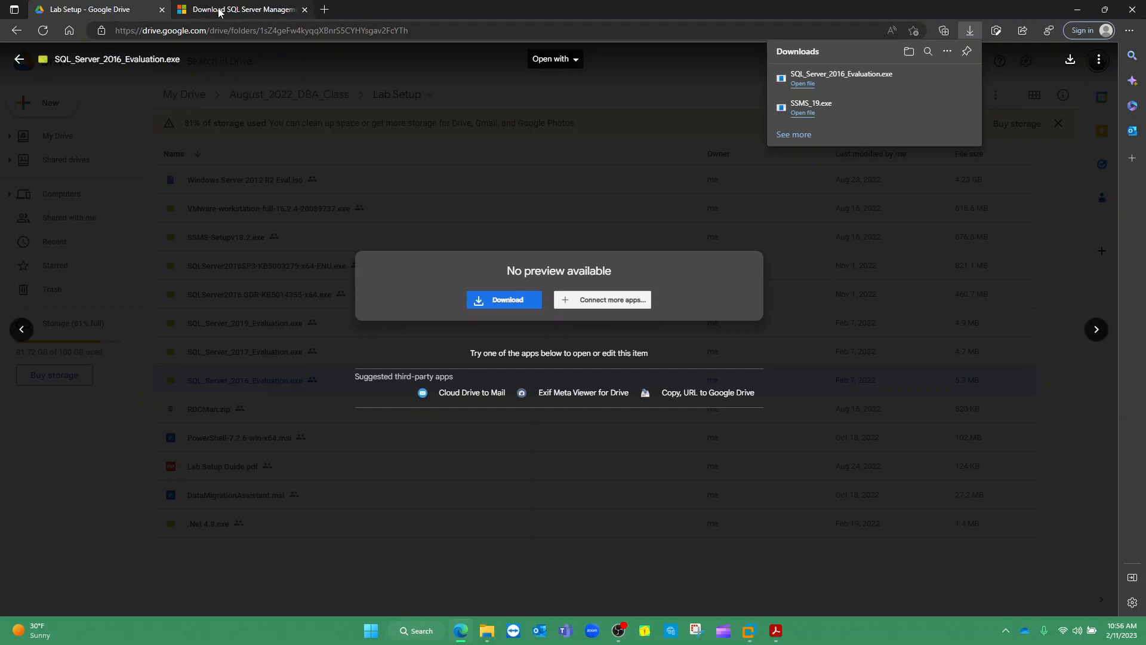
Close the downloads list and the file preview to return to the Lab Setup file list
left_click(1016, 62)
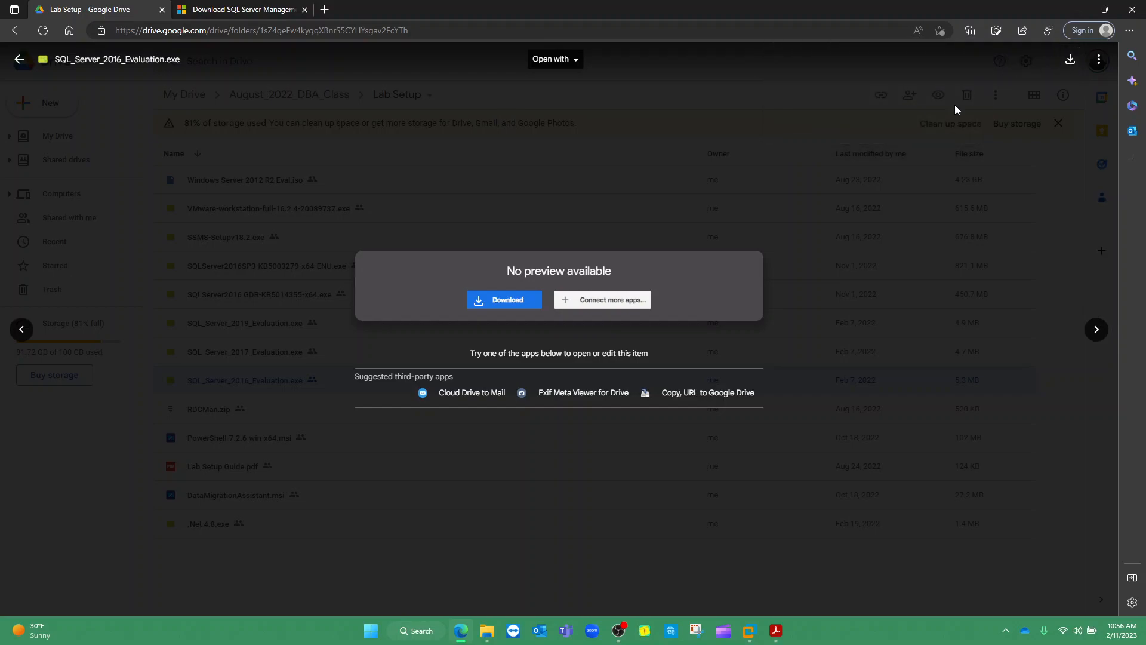
left_click(22, 329)
left_click(19, 60)
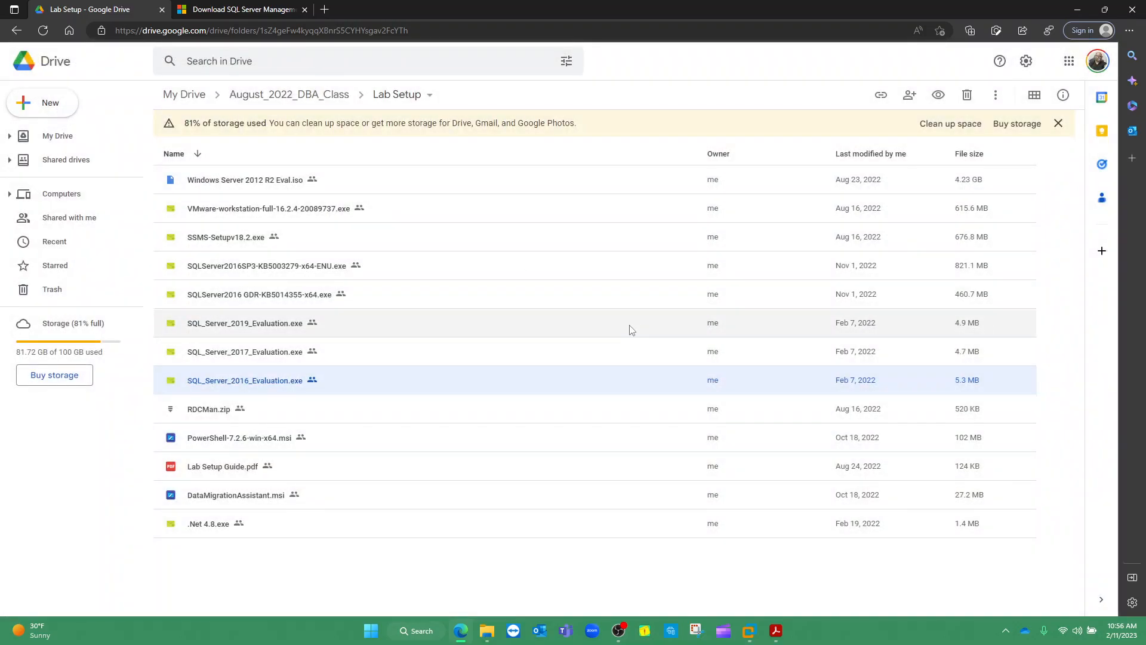
Tick off guide steps 6 and 7, underline Remote Desktop Connection Manager in step 8, then clear the marks
key("alt+Tab")
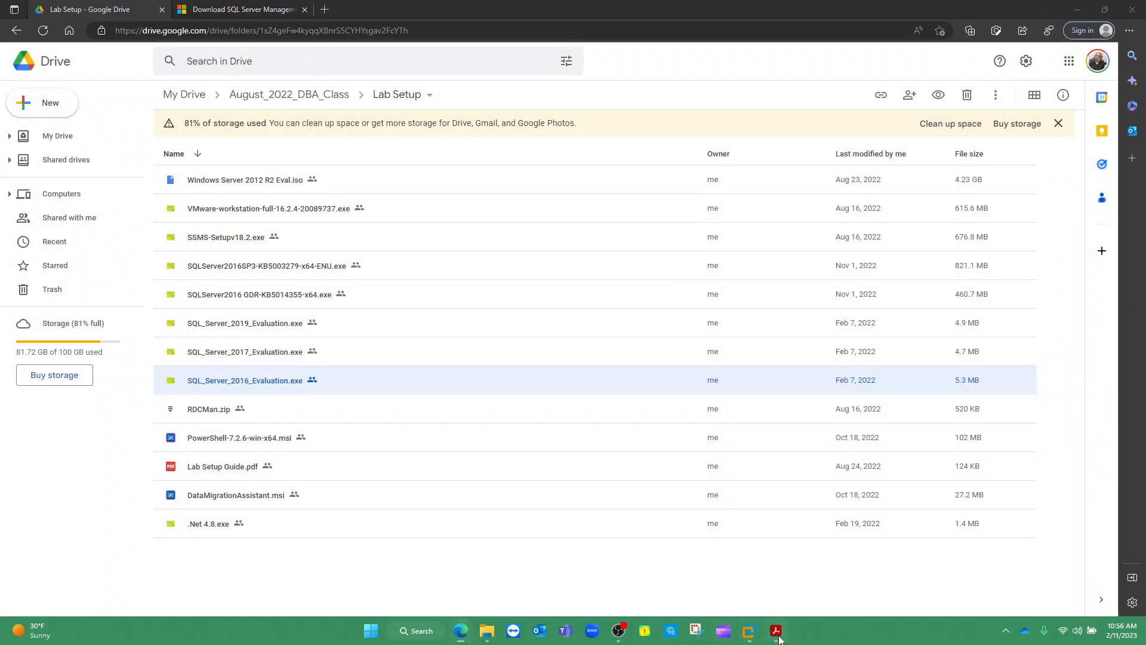
scroll(508, 445, "down", 4)
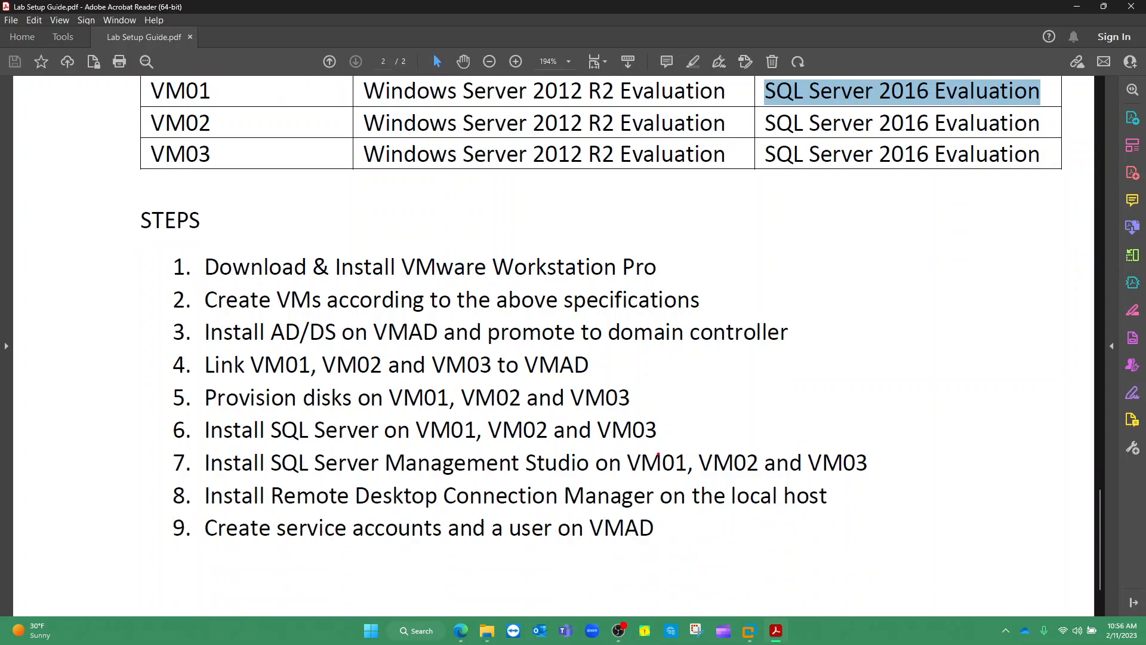
left_click_drag(659, 428, 779, 376)
left_click_drag(561, 478, 621, 439)
left_click_drag(271, 504, 637, 503)
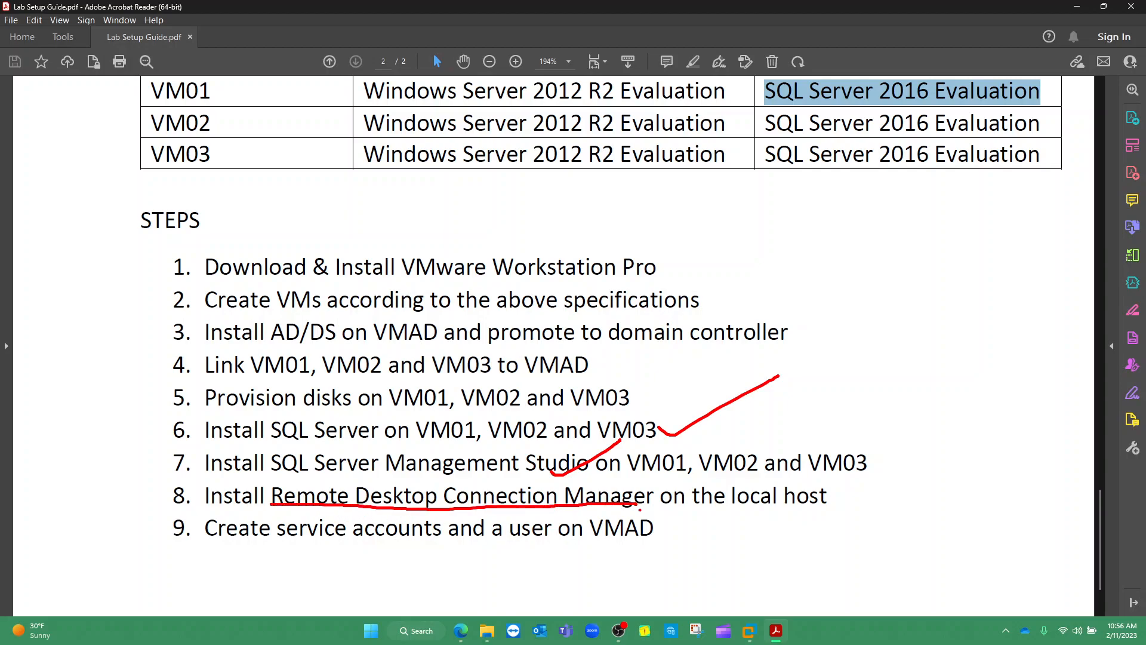
key("Escape")
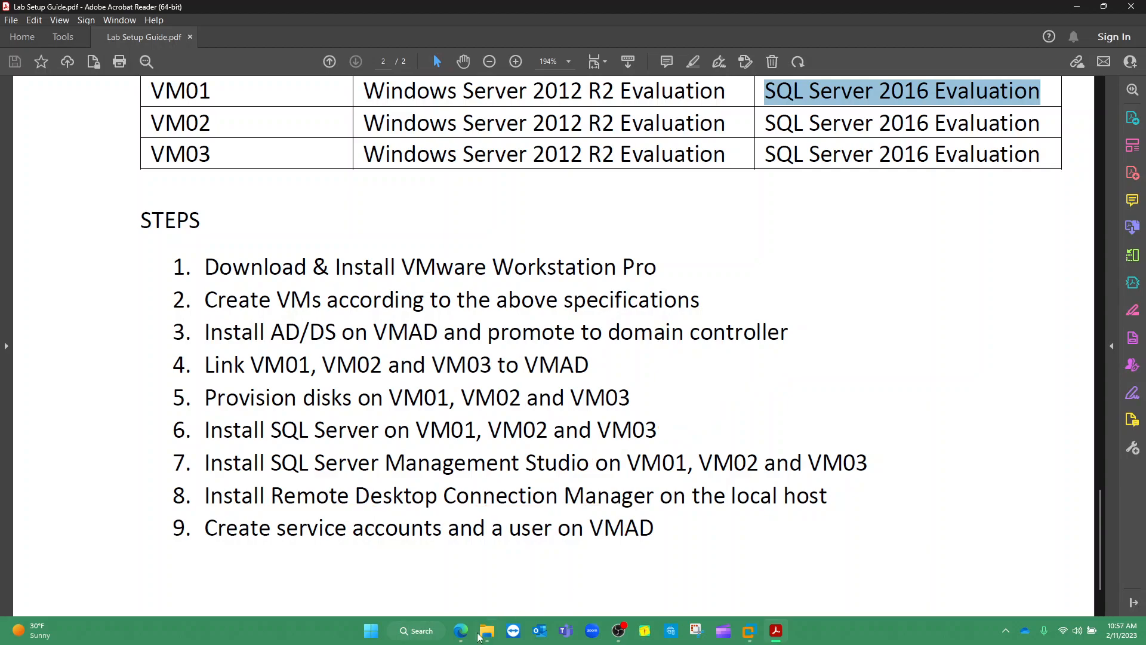
left_click(462, 634)
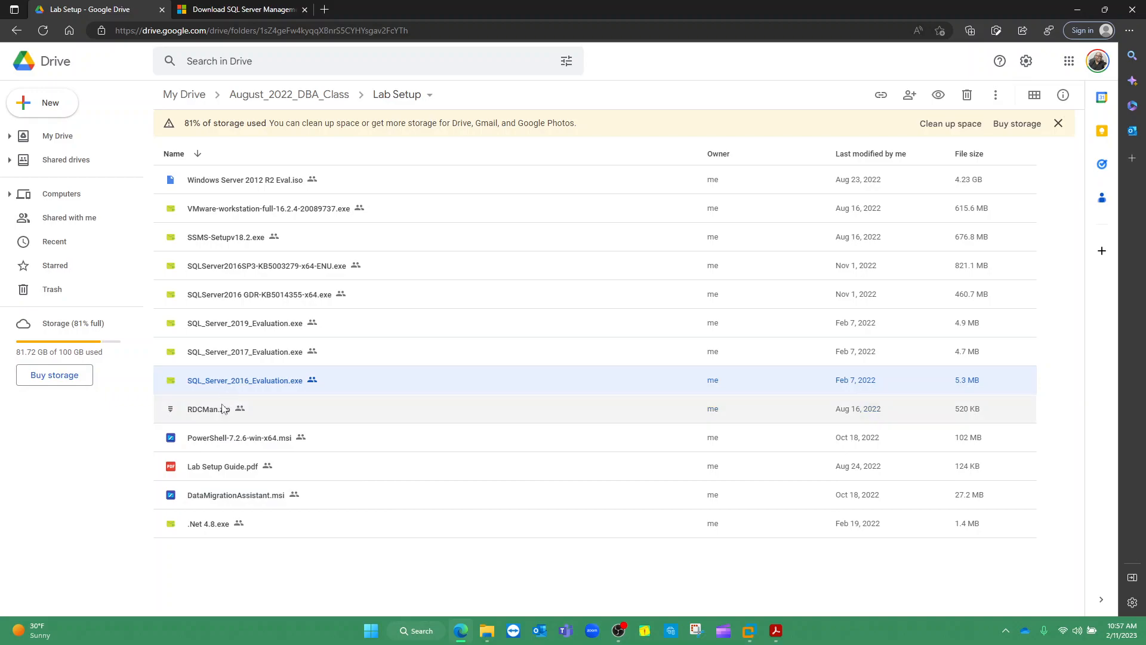
key("ctrl+2")
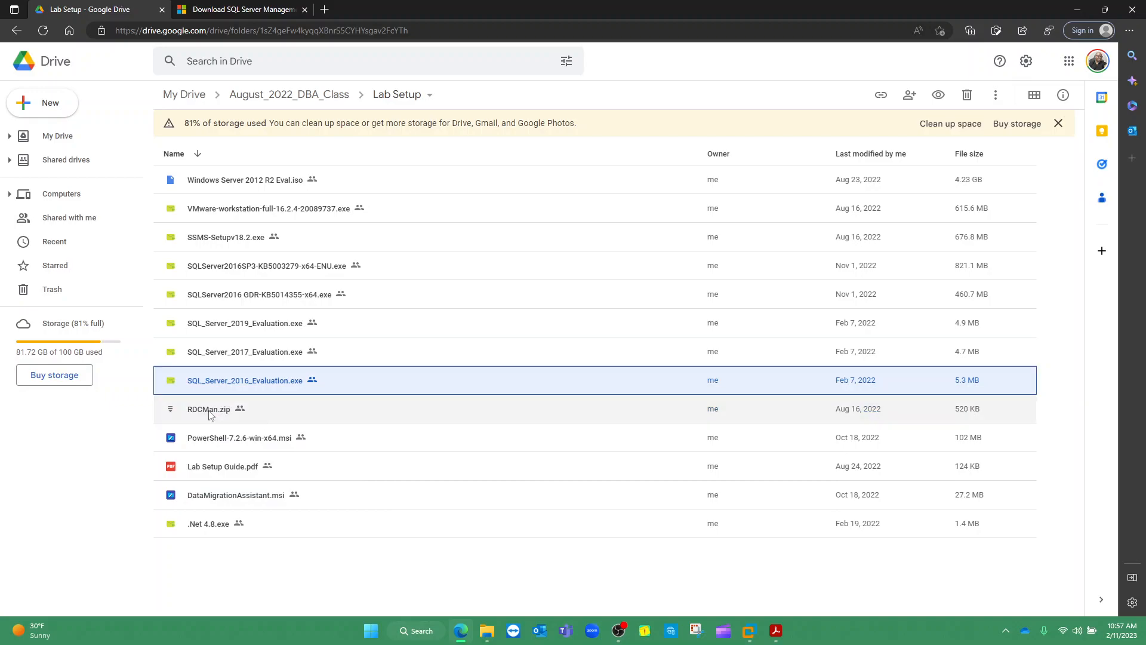
mouse_move(173, 397)
left_mouse_down()
mouse_move(185, 421)
mouse_move(263, 417)
mouse_move(173, 396)
left_mouse_up()
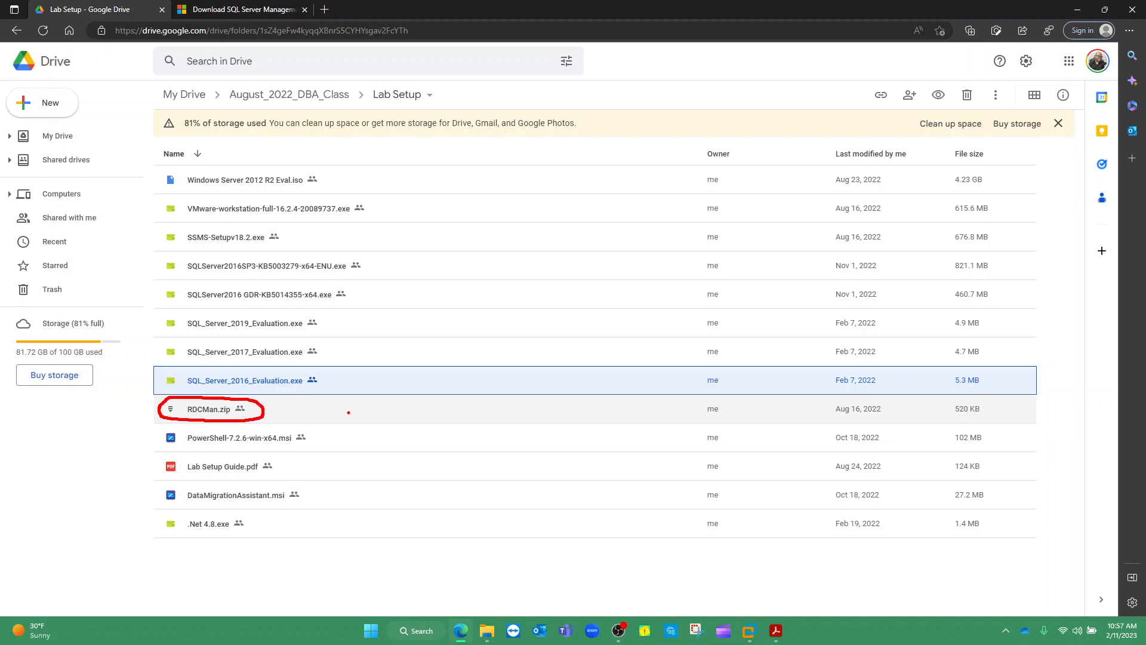
mouse_move(841, 397)
left_mouse_down()
mouse_move(823, 410)
mouse_move(884, 424)
mouse_move(877, 398)
mouse_move(838, 396)
left_mouse_up()
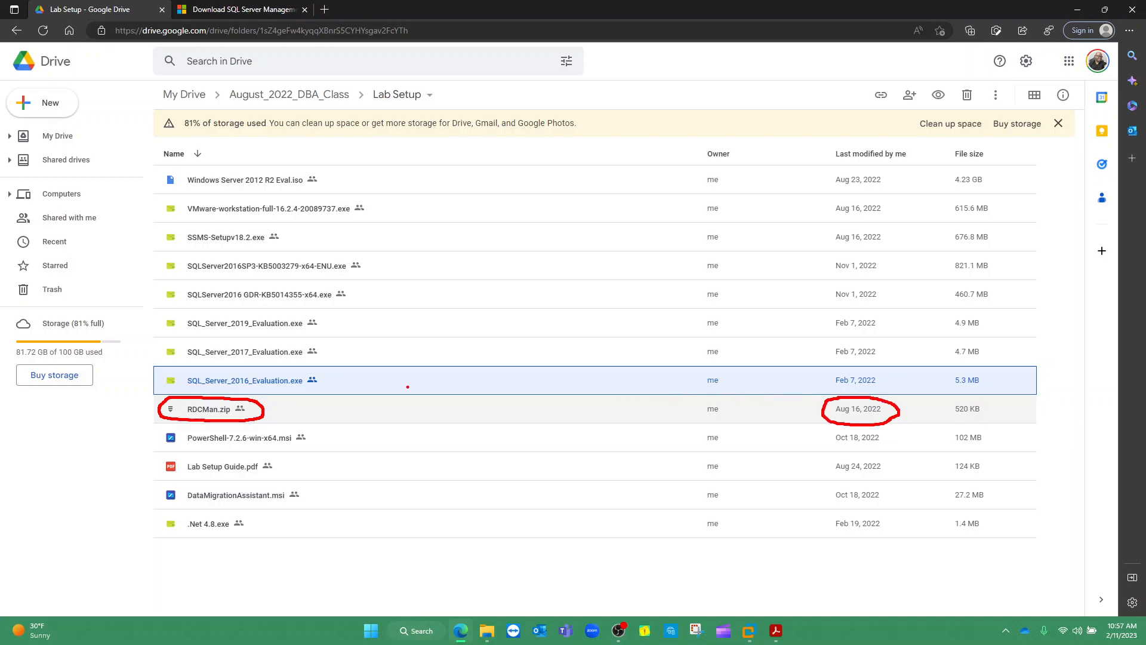
mouse_move(192, 228)
left_mouse_down()
mouse_move(169, 236)
mouse_move(253, 252)
mouse_move(285, 232)
mouse_move(193, 226)
left_mouse_up()
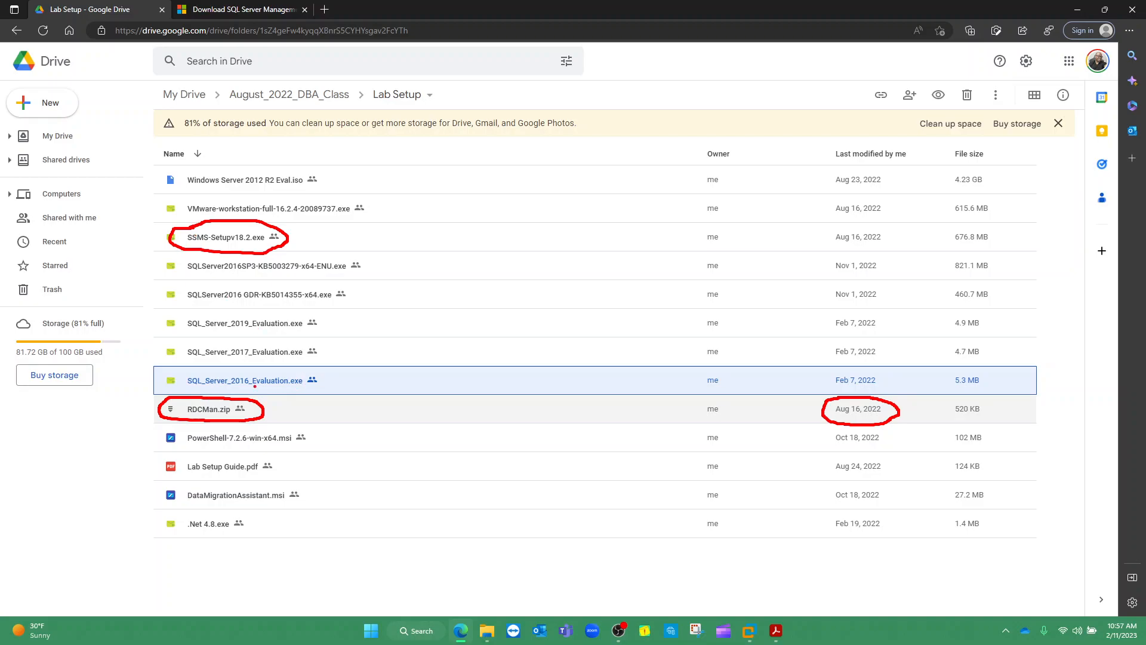
mouse_move(178, 368)
left_mouse_down()
mouse_move(178, 386)
mouse_move(280, 391)
mouse_move(326, 371)
mouse_move(186, 371)
left_mouse_up()
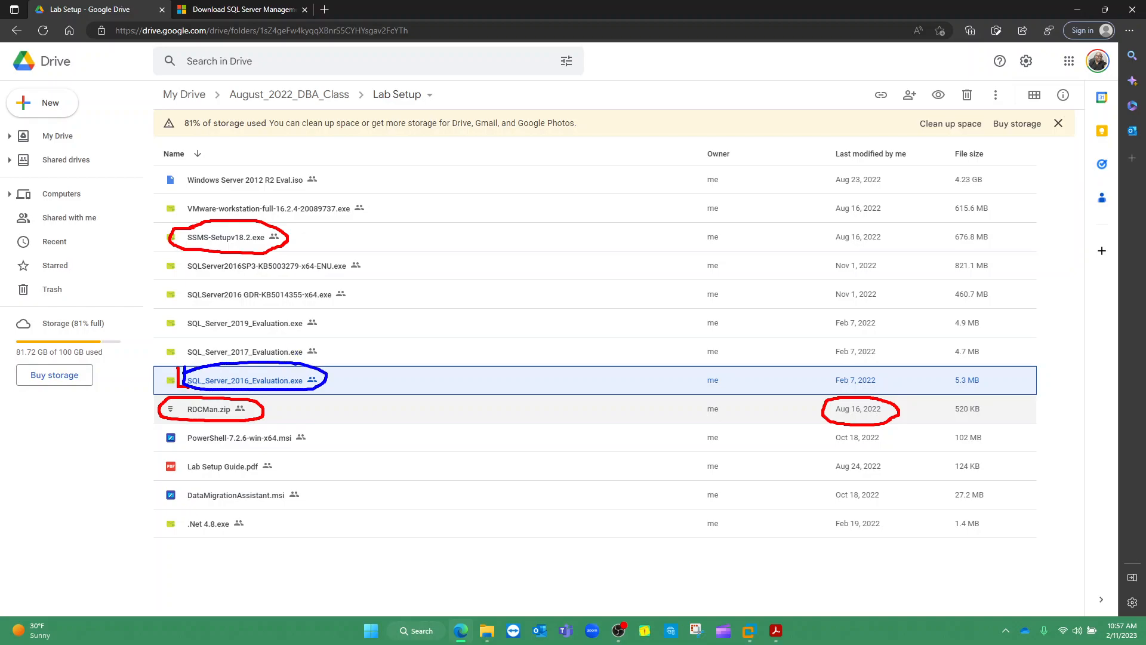
mouse_move(295, 369)
left_mouse_down()
mouse_move(325, 341)
mouse_move(333, 352)
left_mouse_up()
key("Escape")
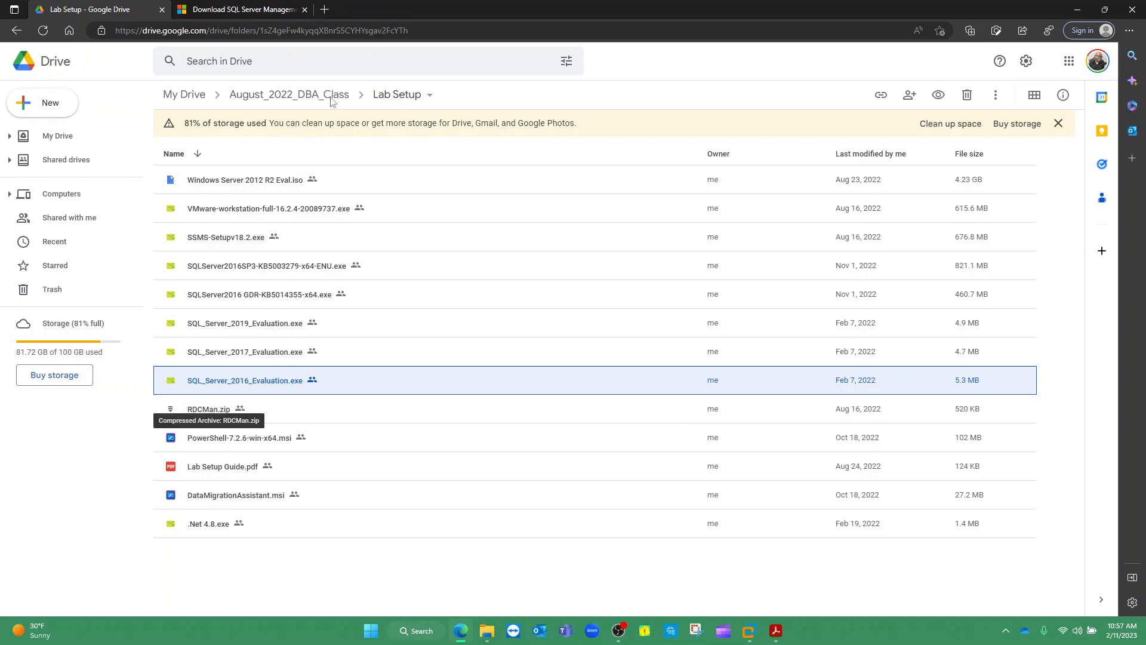
Google 'remote desktop connection manager' in a new tab and open the Sysinternals RDCMan page
left_click(325, 10)
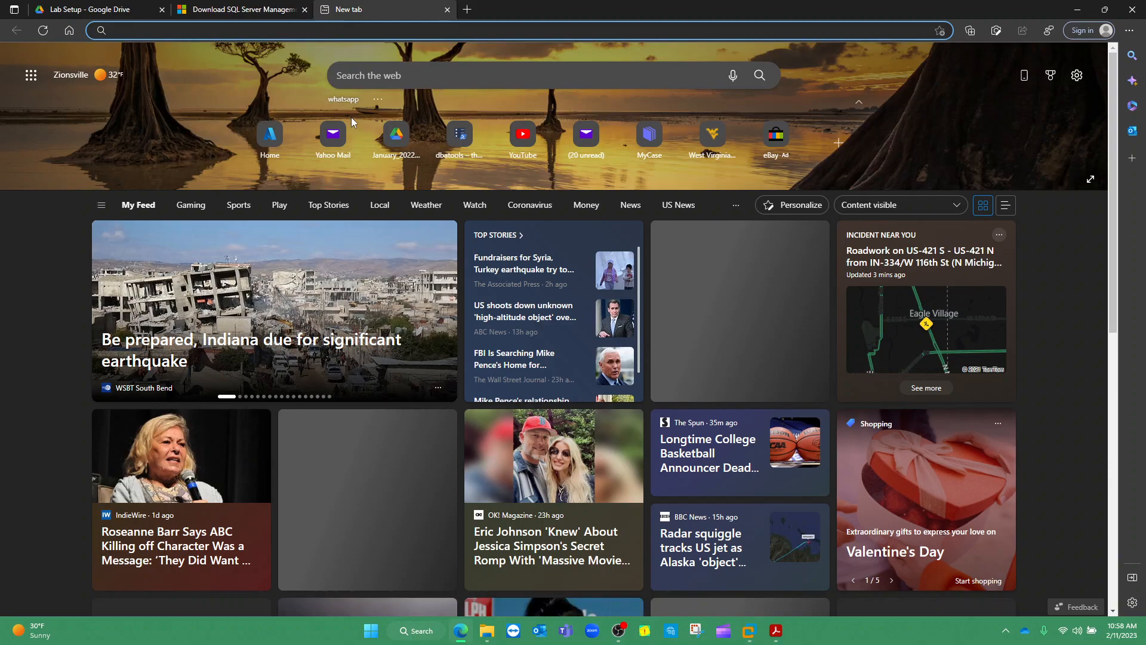
type("google.com")
key("Return")
type("remo")
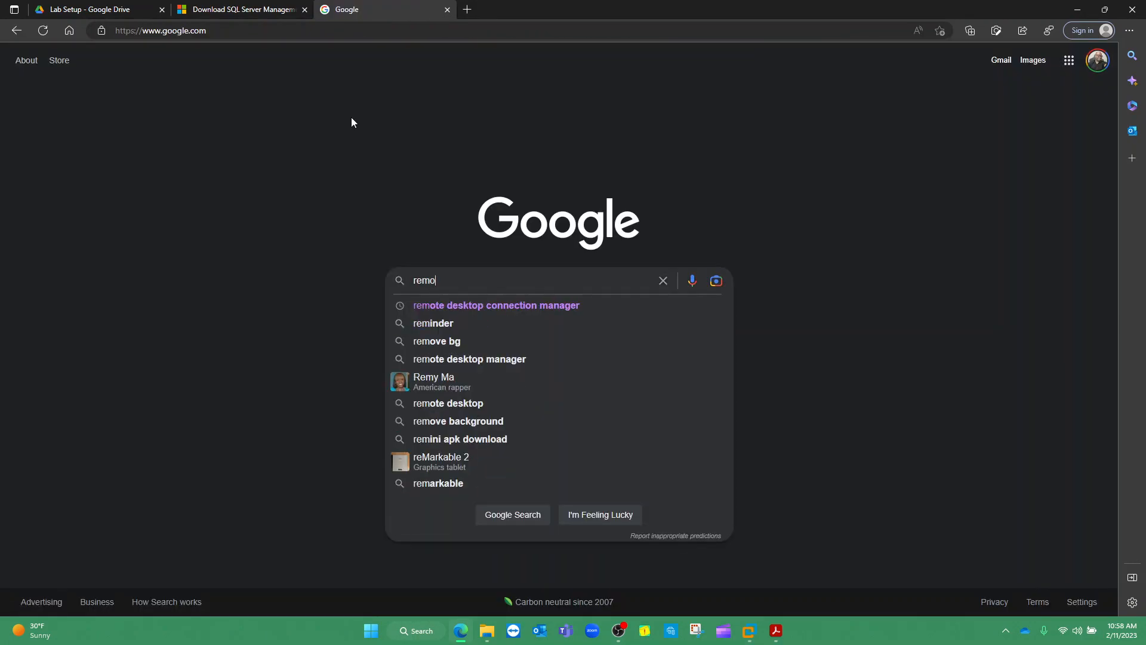
type("te")
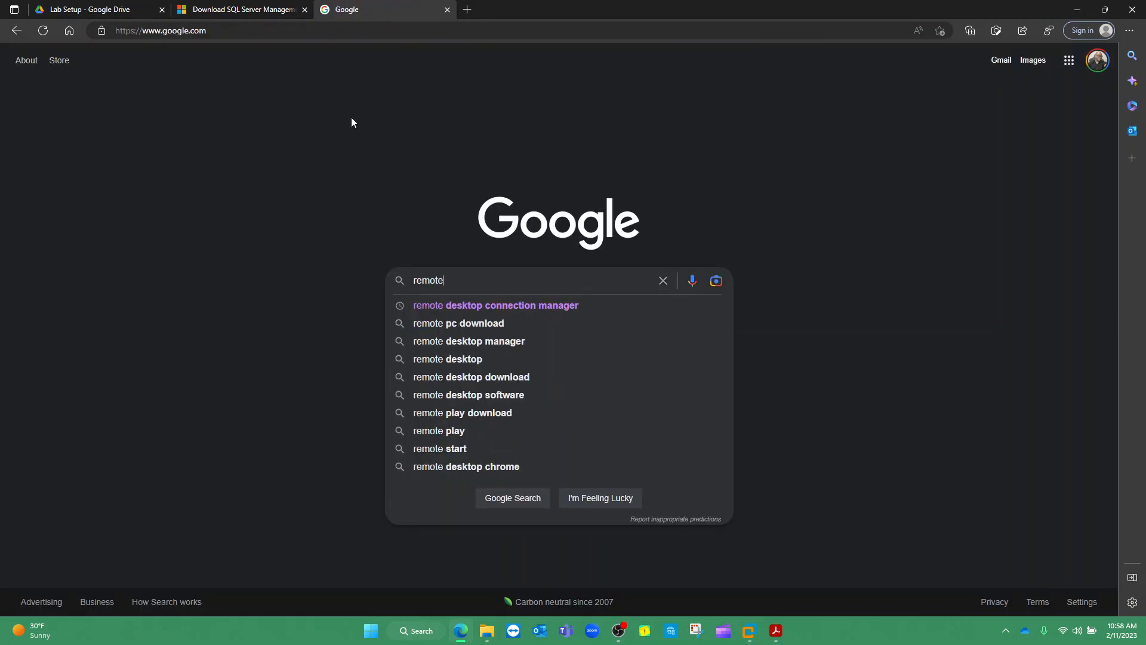
left_click(539, 306)
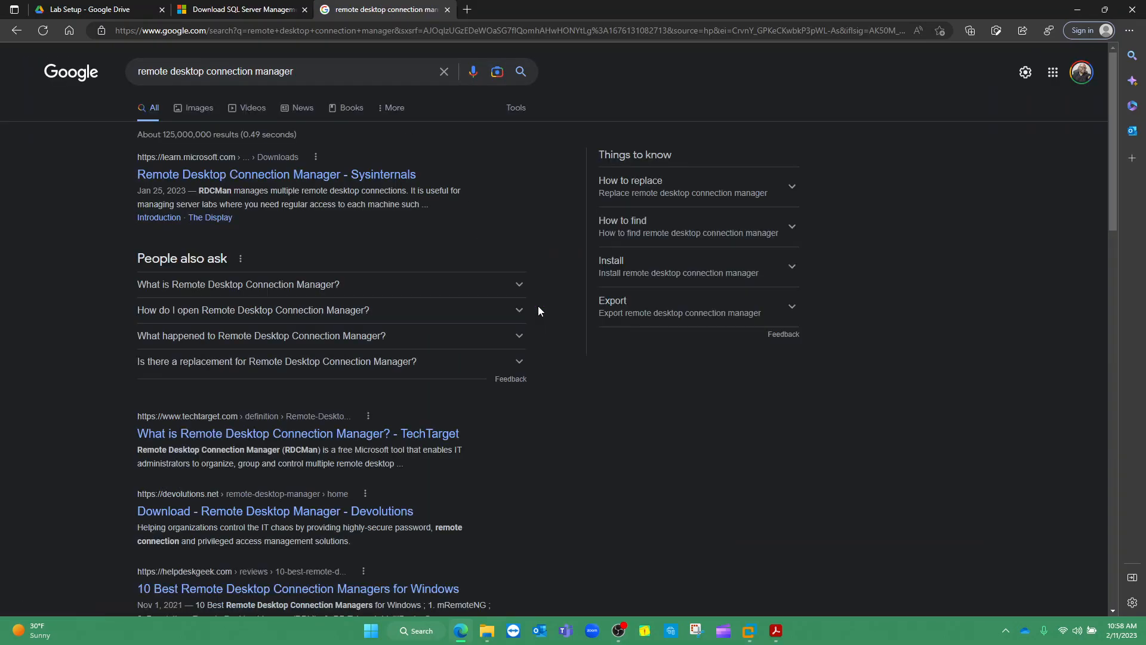
left_click(242, 177)
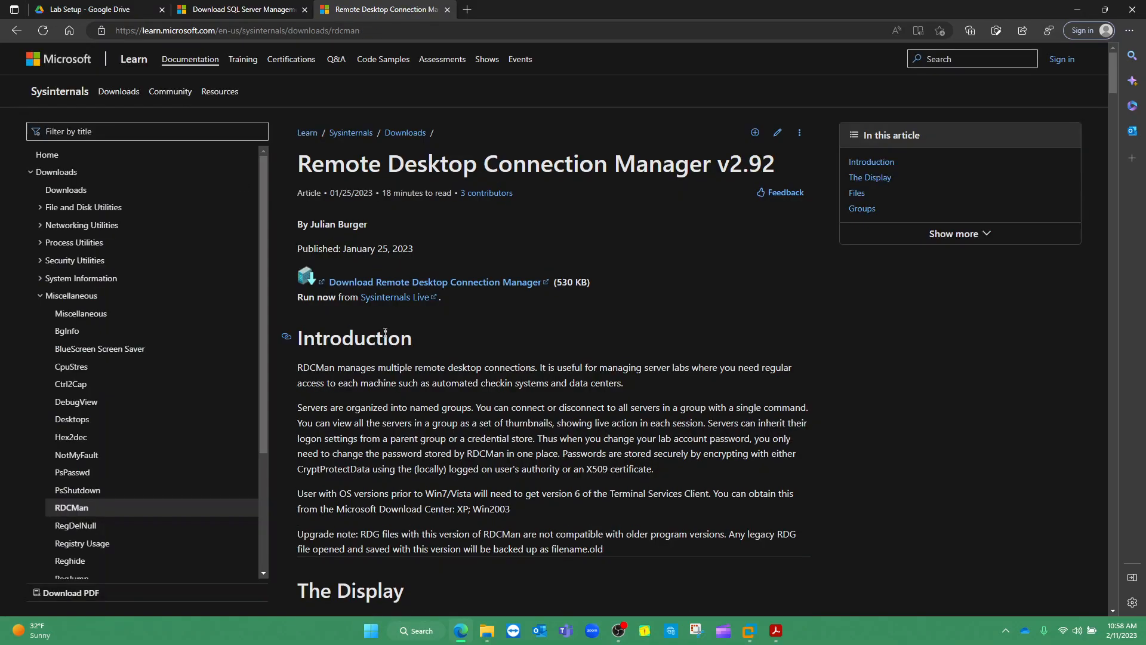
Download RDCMan.zip and save it into the Lab Setup folder
left_click(452, 284)
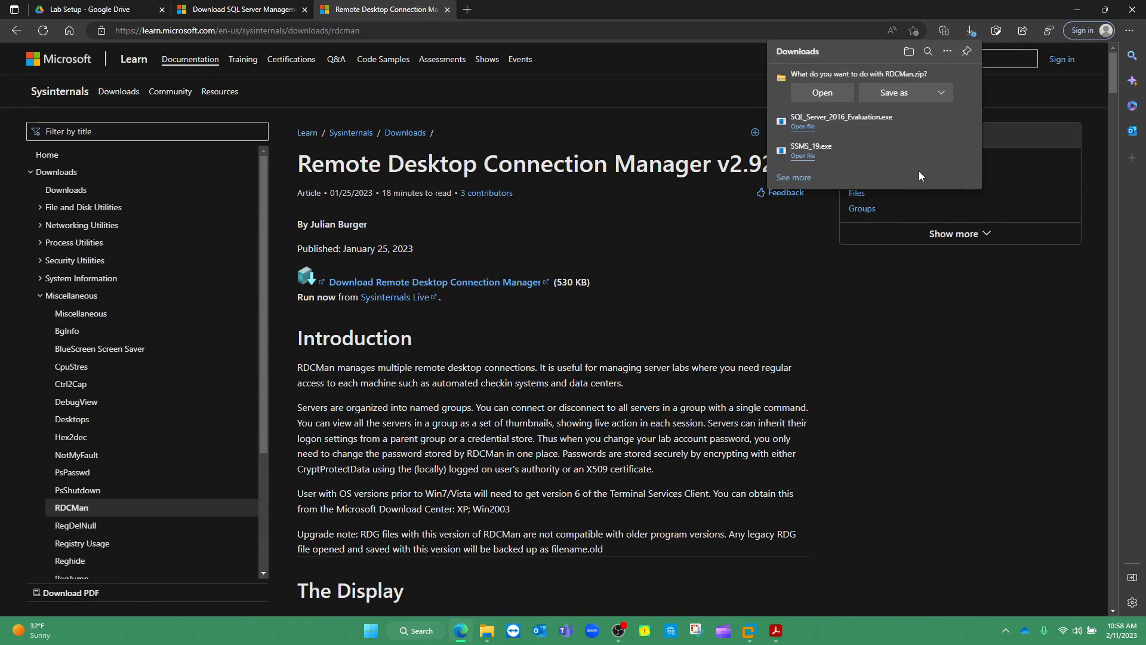
left_click(899, 96)
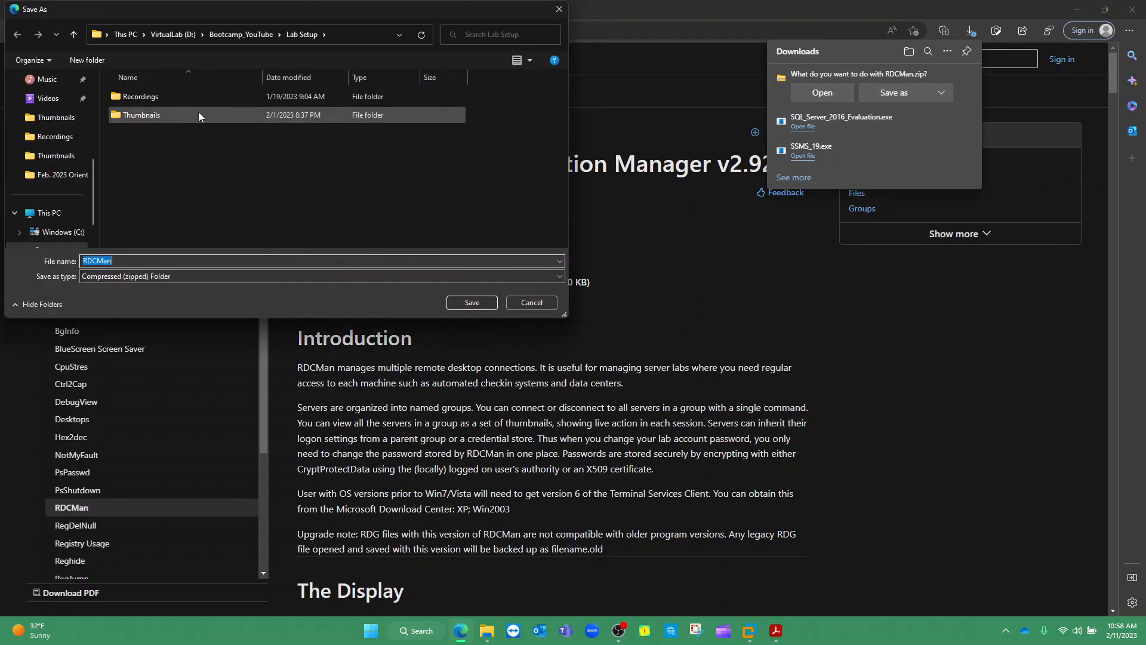
left_click(471, 303)
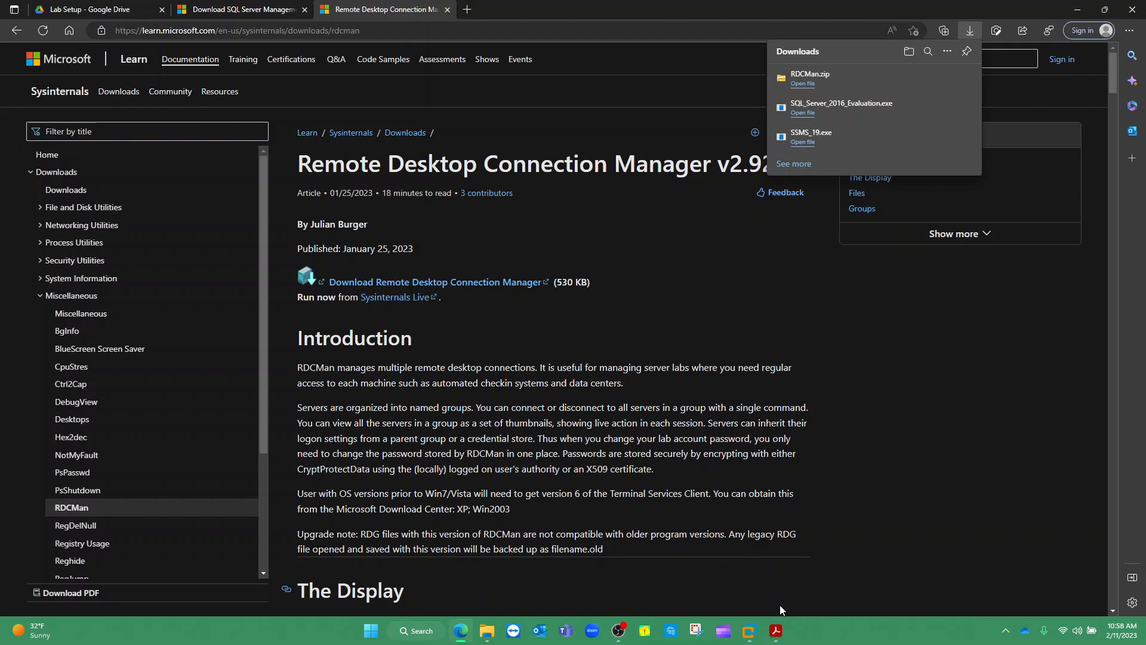
left_click(776, 632)
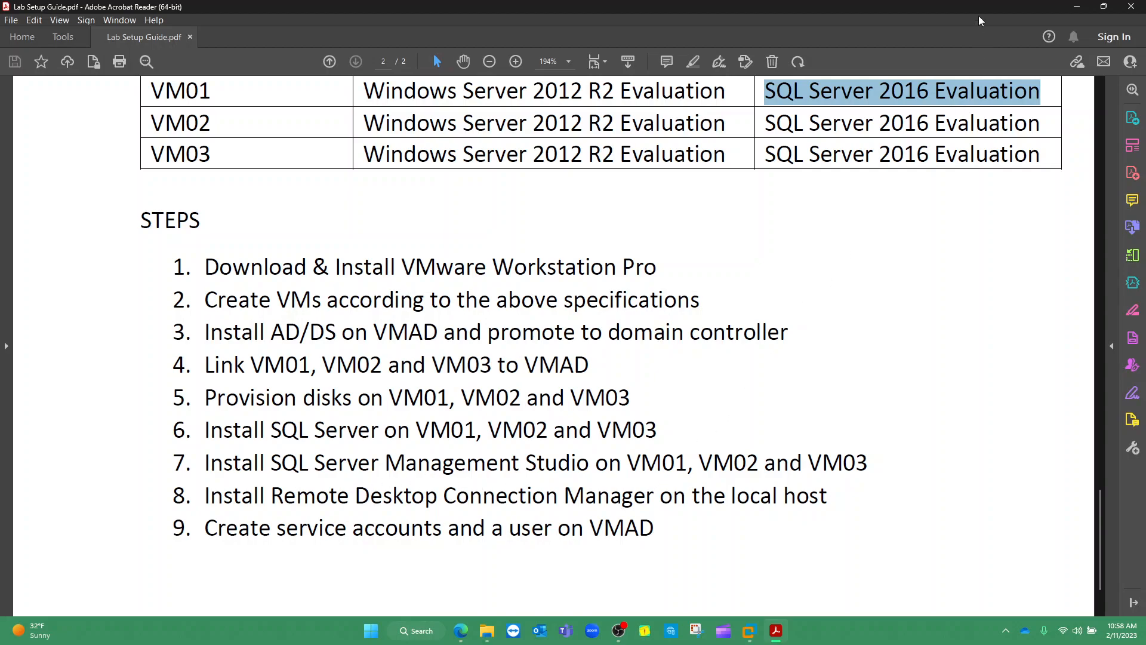
left_click(1076, 7)
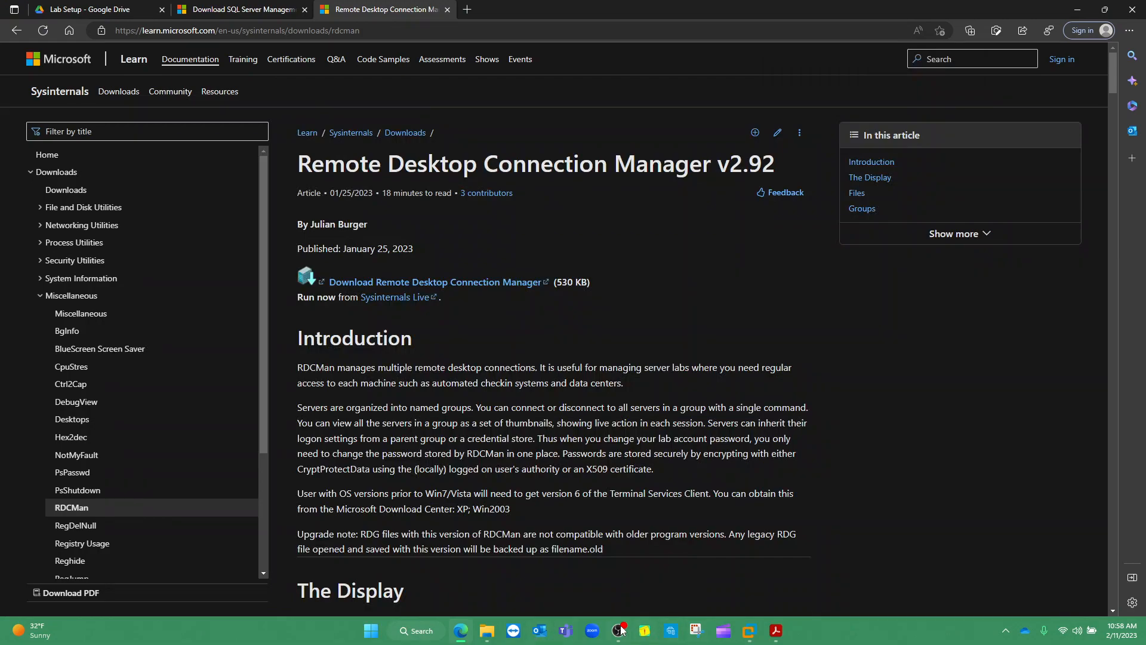
mouse_move(749, 634)
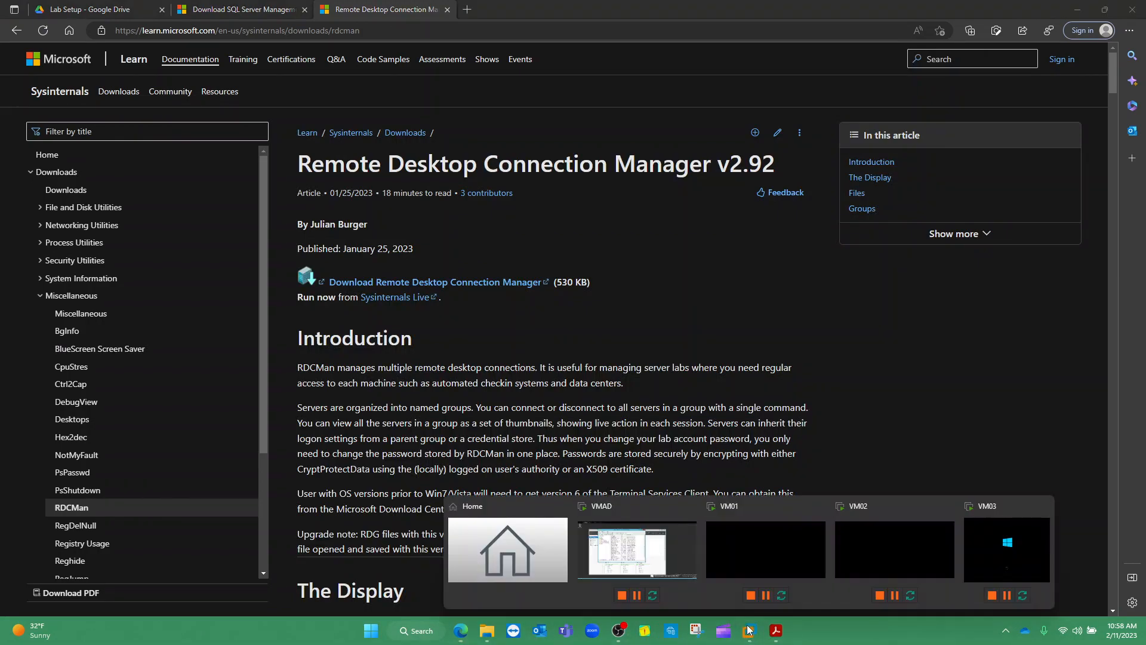
On VMAD, find the 'sleep' settings and set Turn off the display to Never, then save and close
left_click(634, 568)
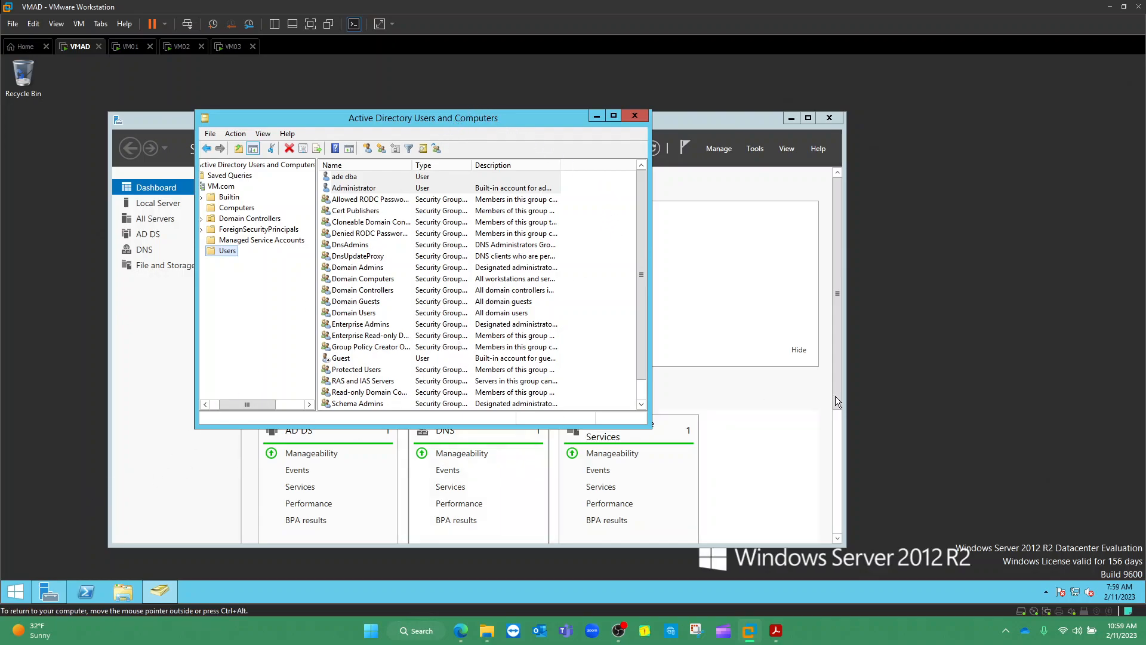
left_click(14, 594)
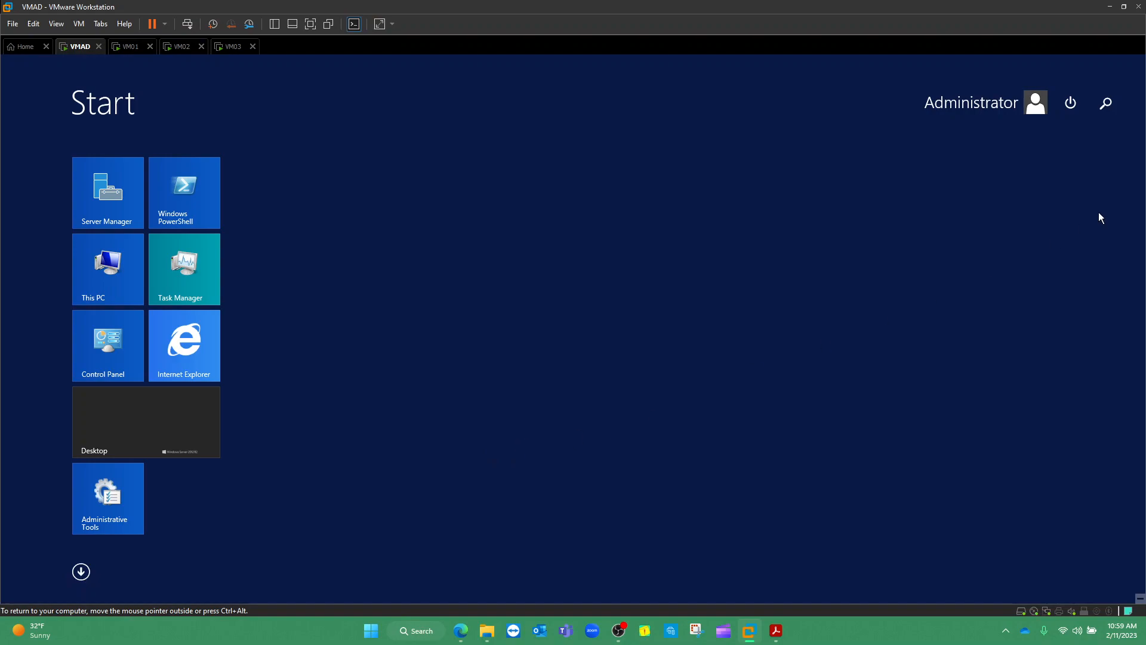
left_click(1108, 110)
type("sleep")
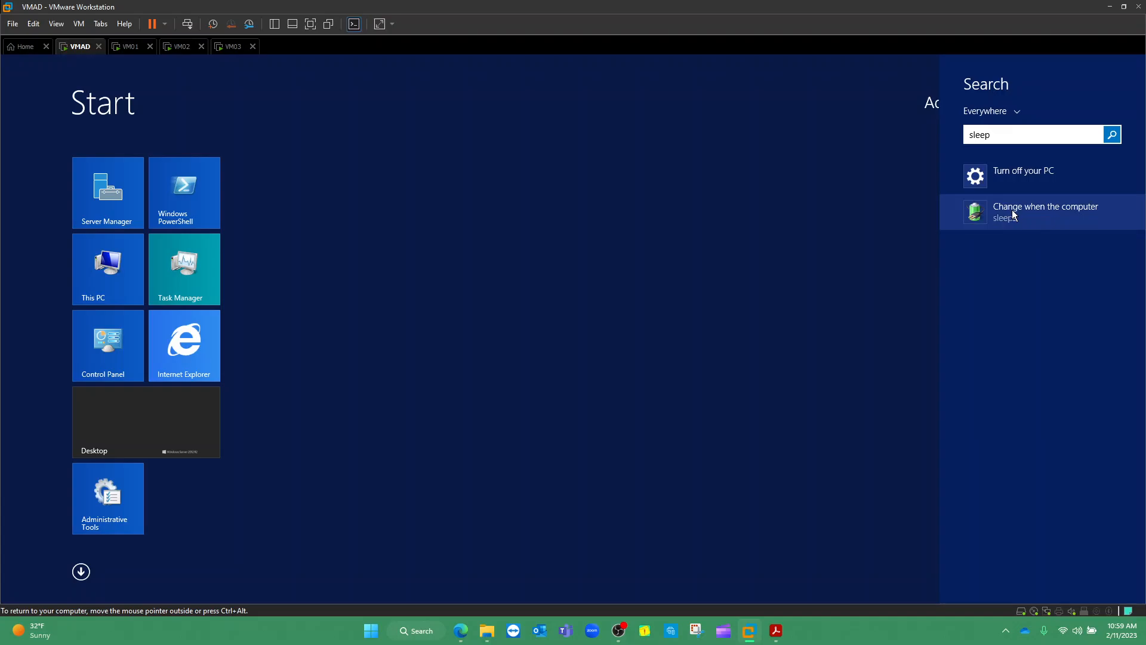
left_click(1035, 215)
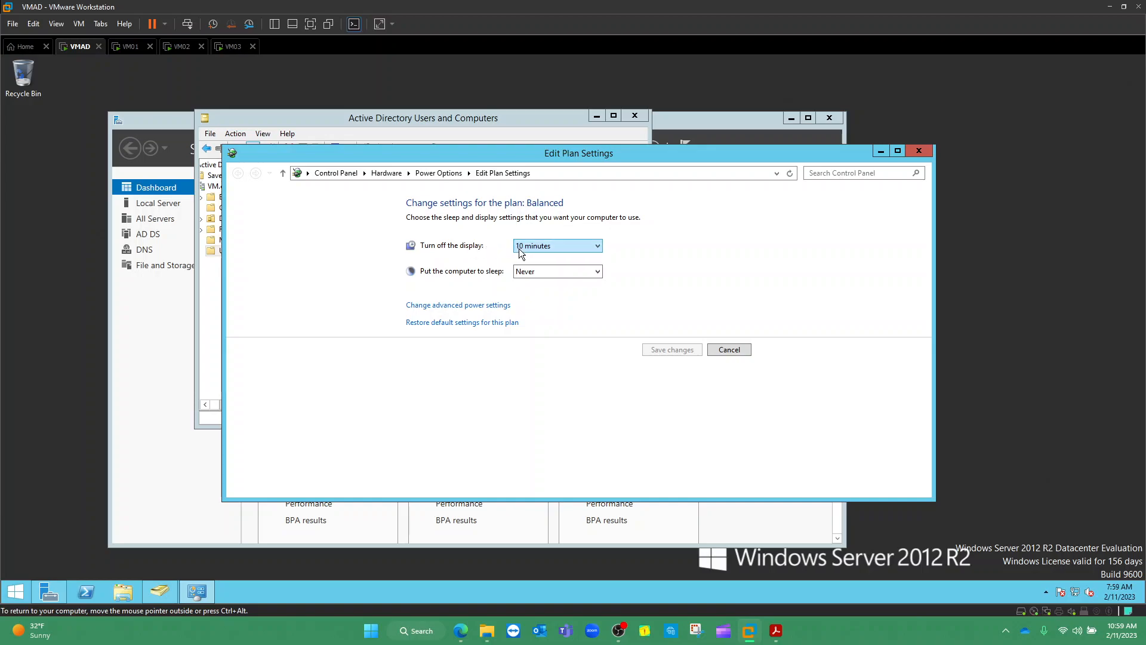
left_click(584, 246)
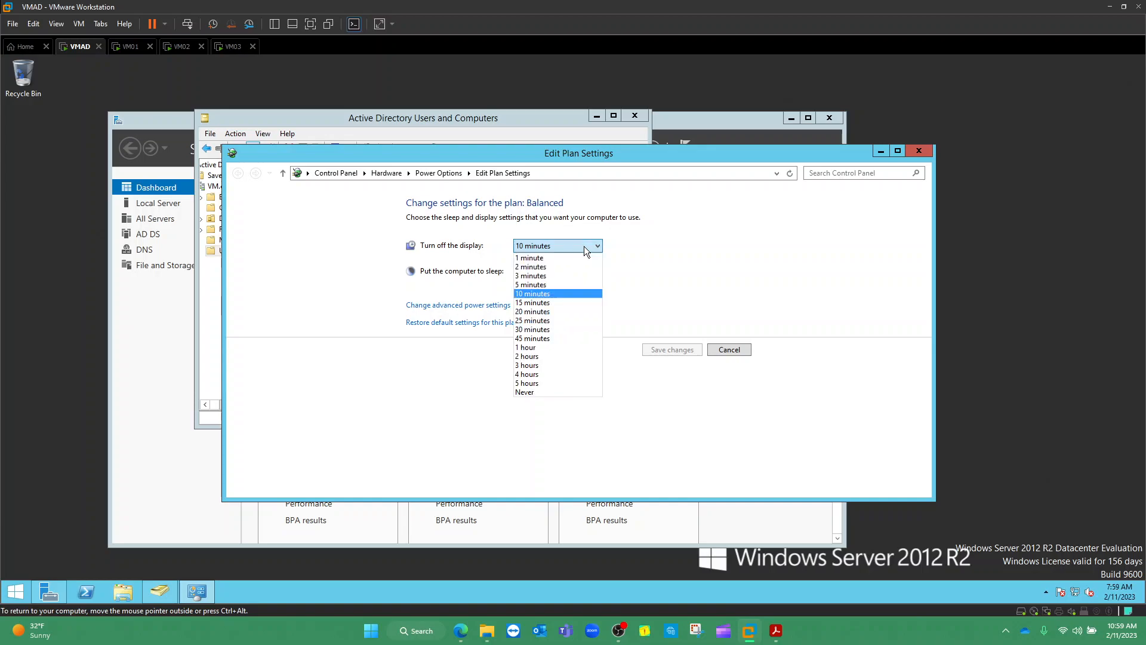
left_click(551, 392)
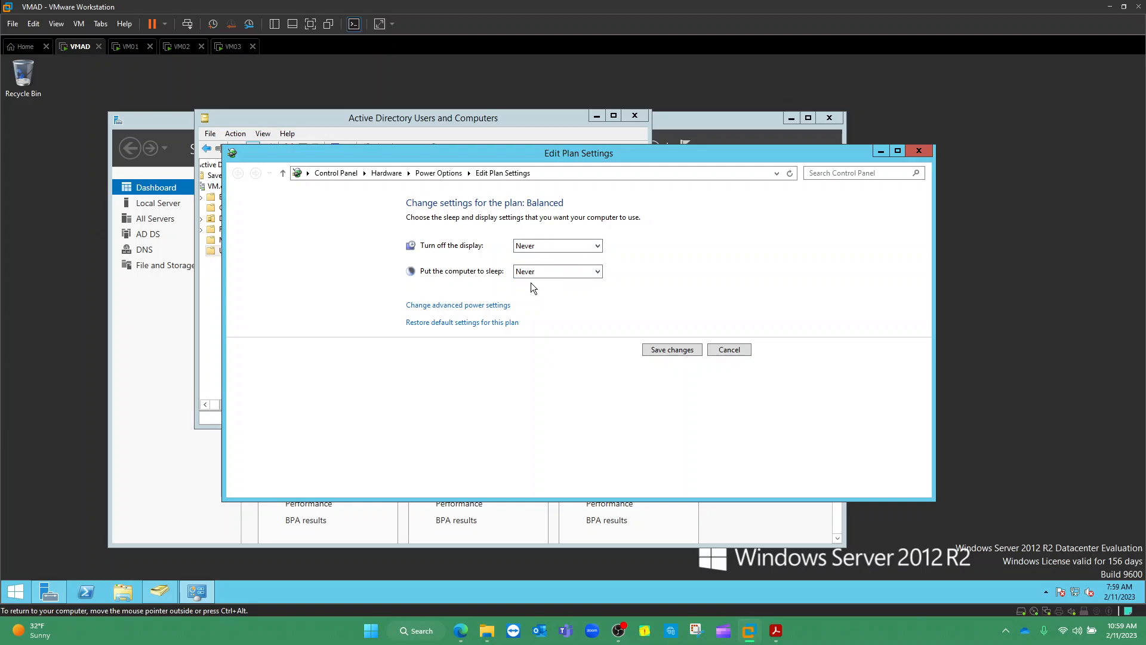
left_click(675, 348)
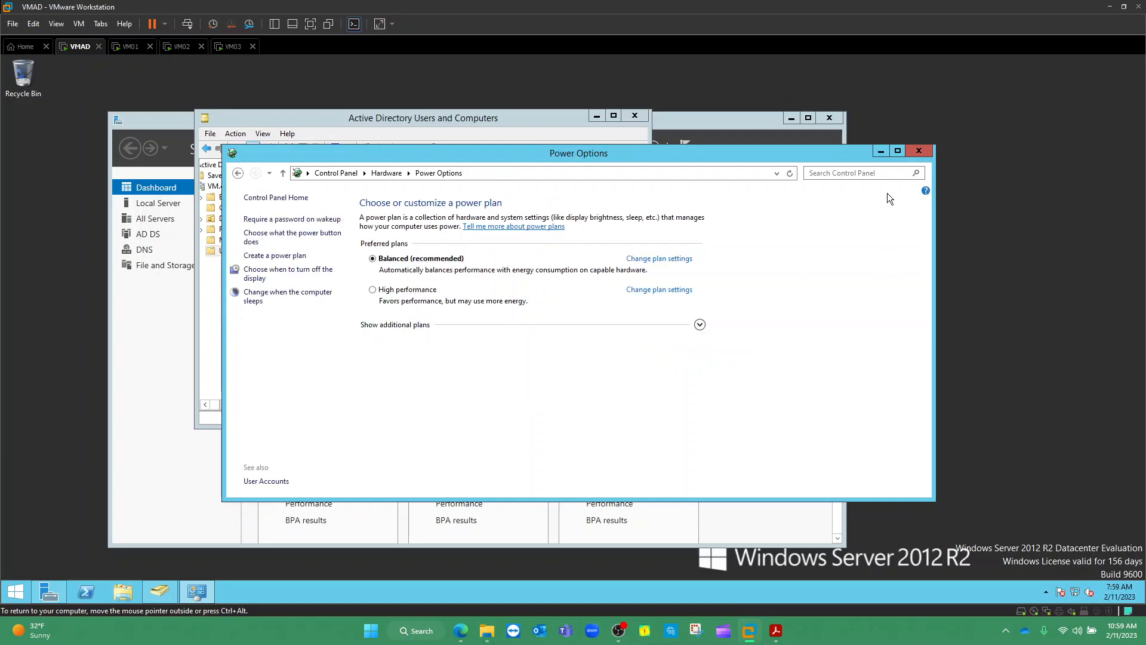
left_click(918, 151)
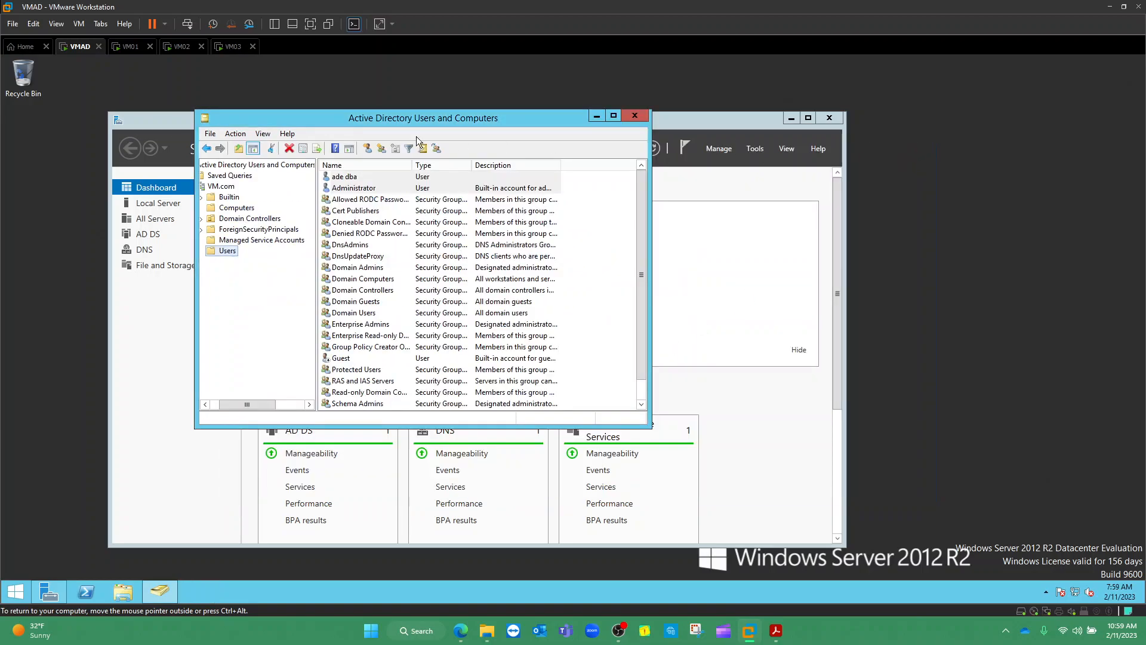
Switch to VM02 and sign in with the administrator password
left_click(175, 49)
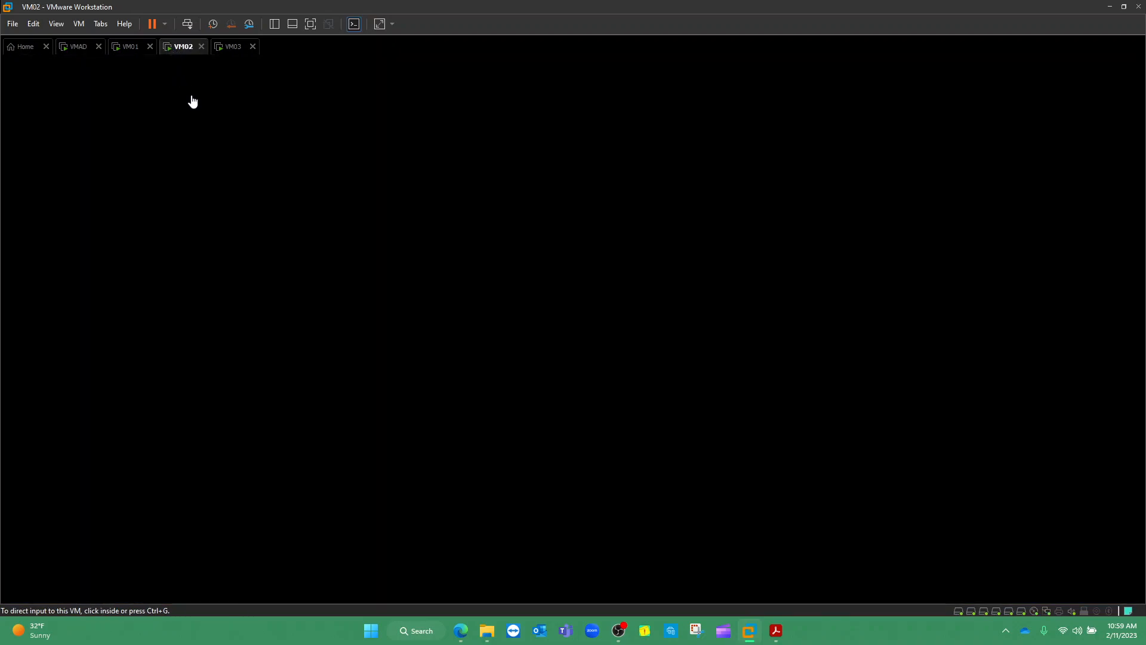
left_click(187, 24)
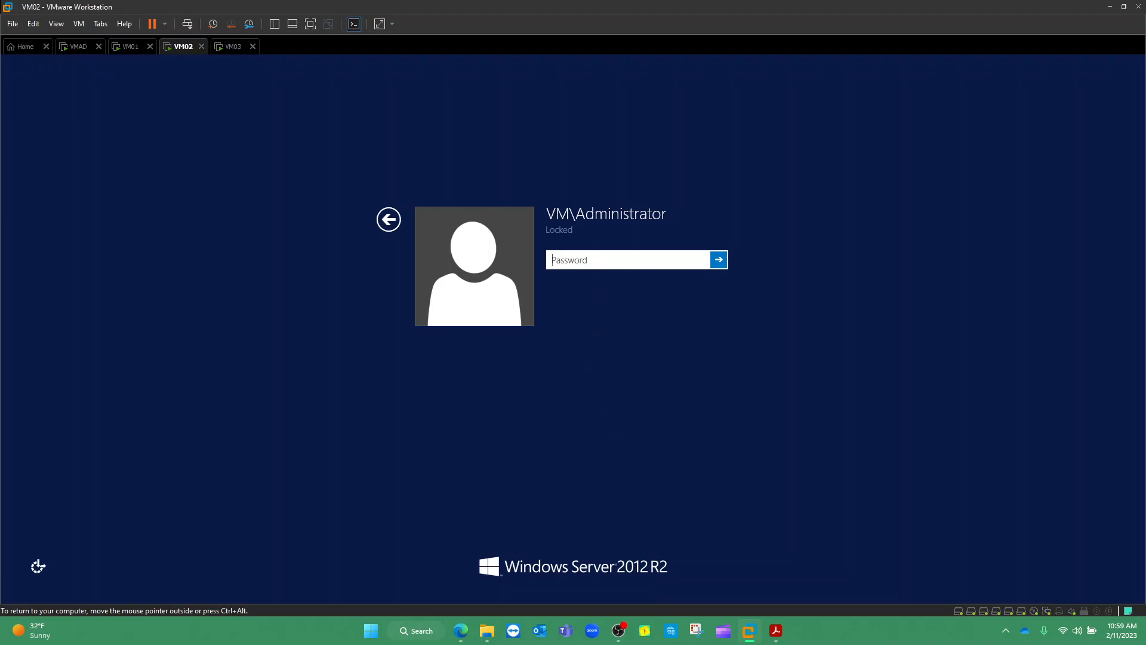
type("Password12345")
key("Return")
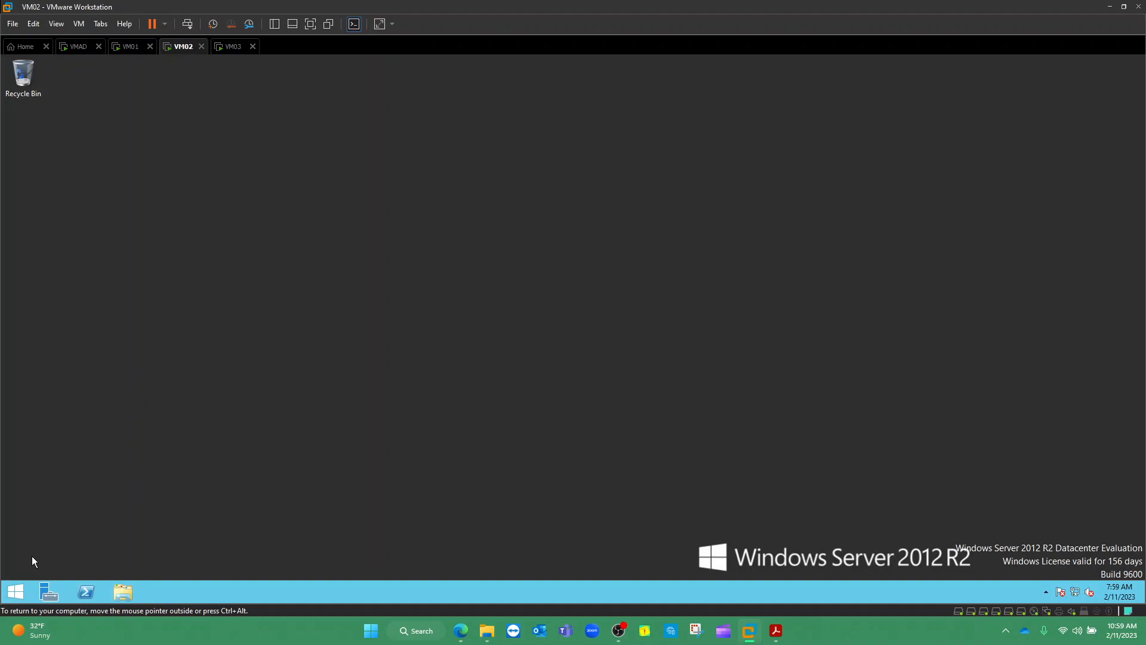
On VM02, set Turn off the display to Never via the 'sleep' settings, save, then switch to VM01
left_click(26, 588)
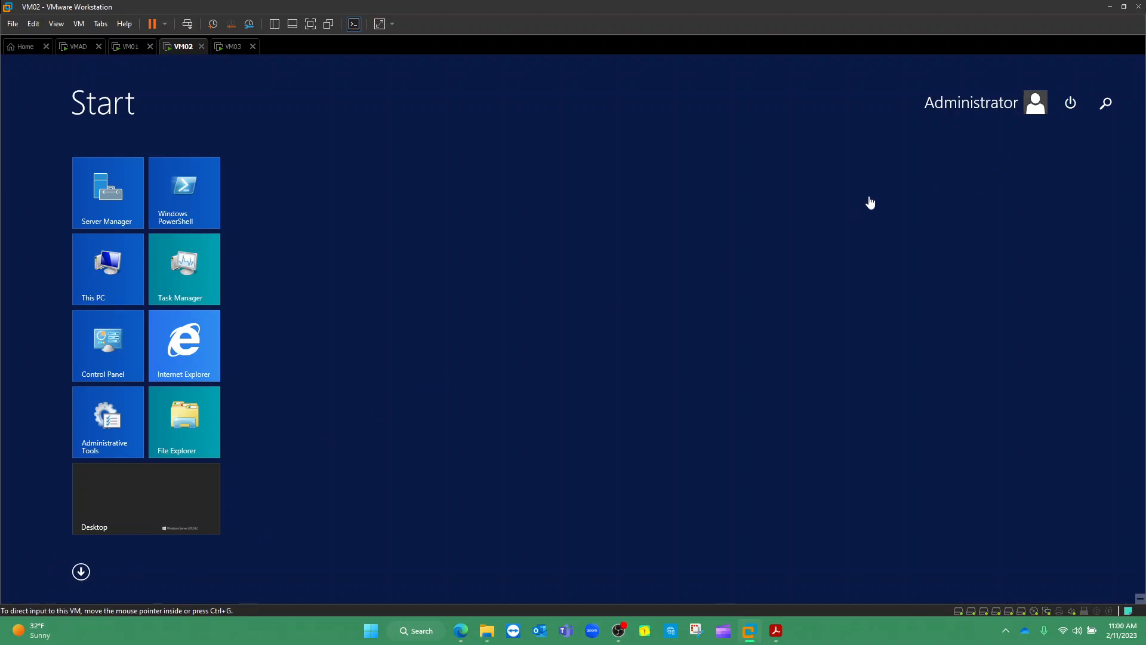
left_click(1109, 105)
type("sleep")
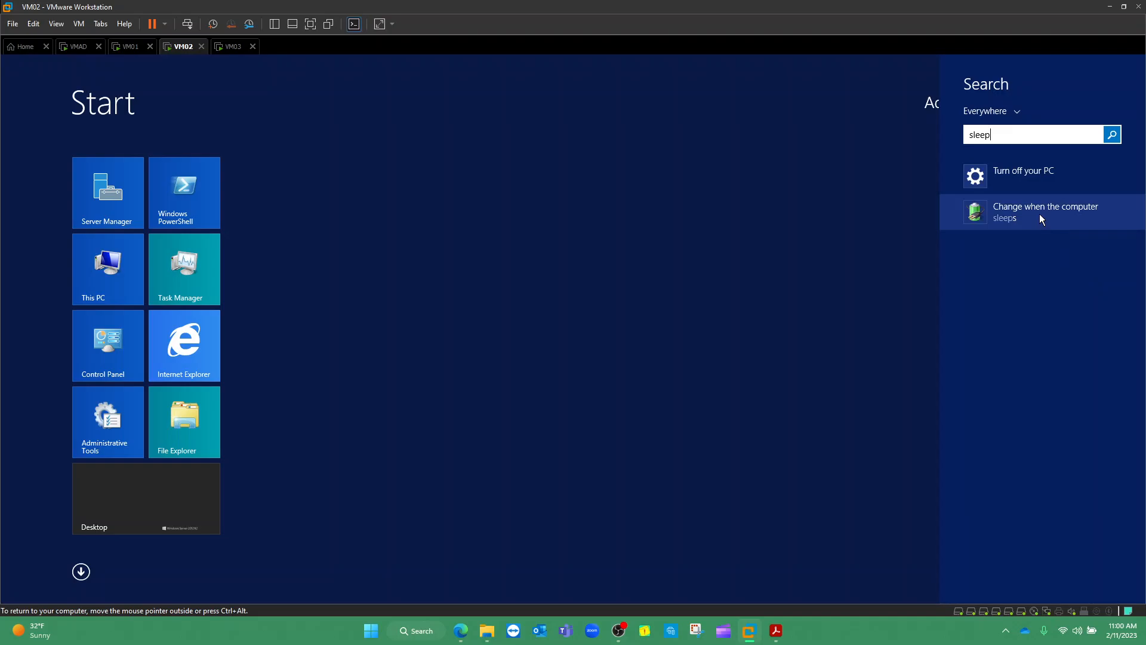
left_click(1040, 214)
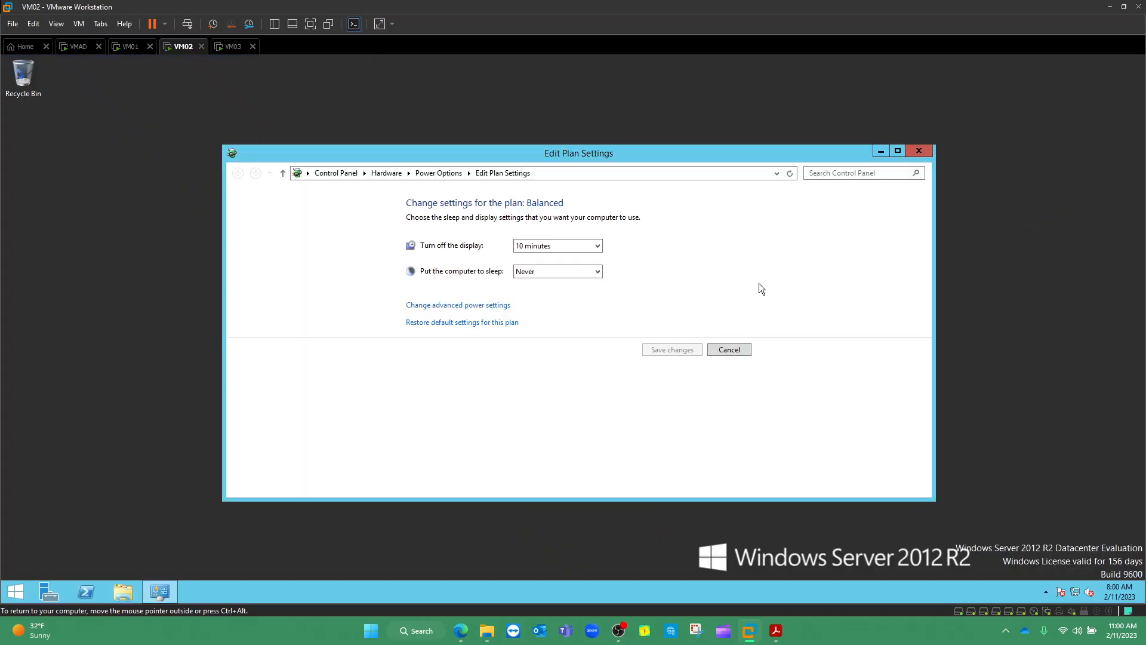
left_click(593, 245)
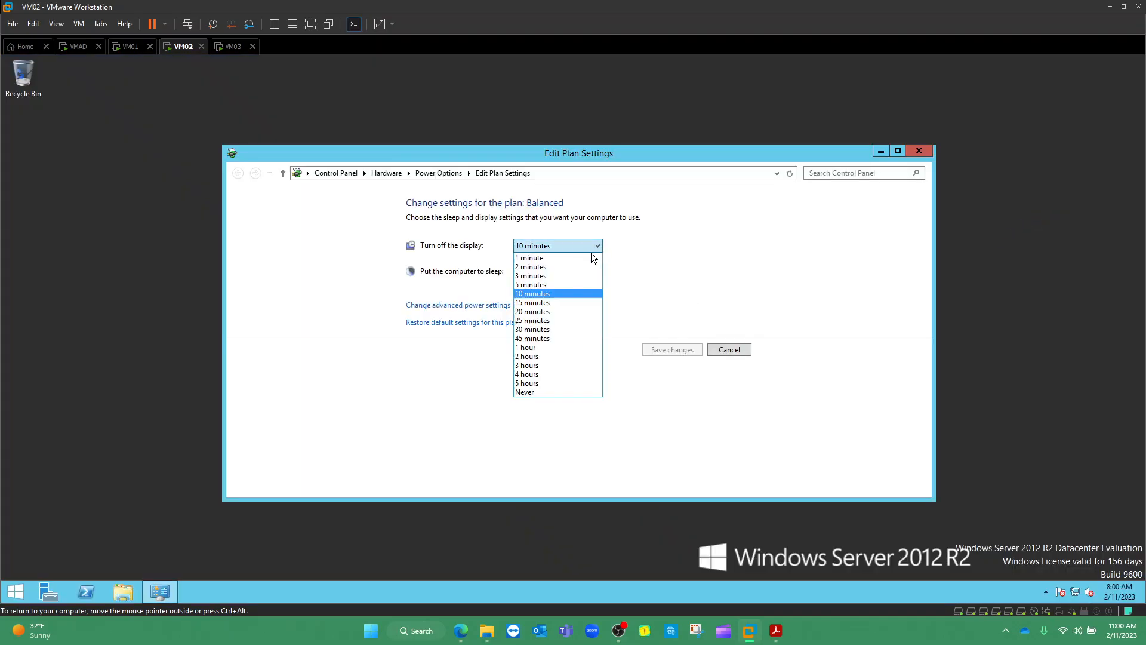
left_click(530, 392)
left_click(677, 349)
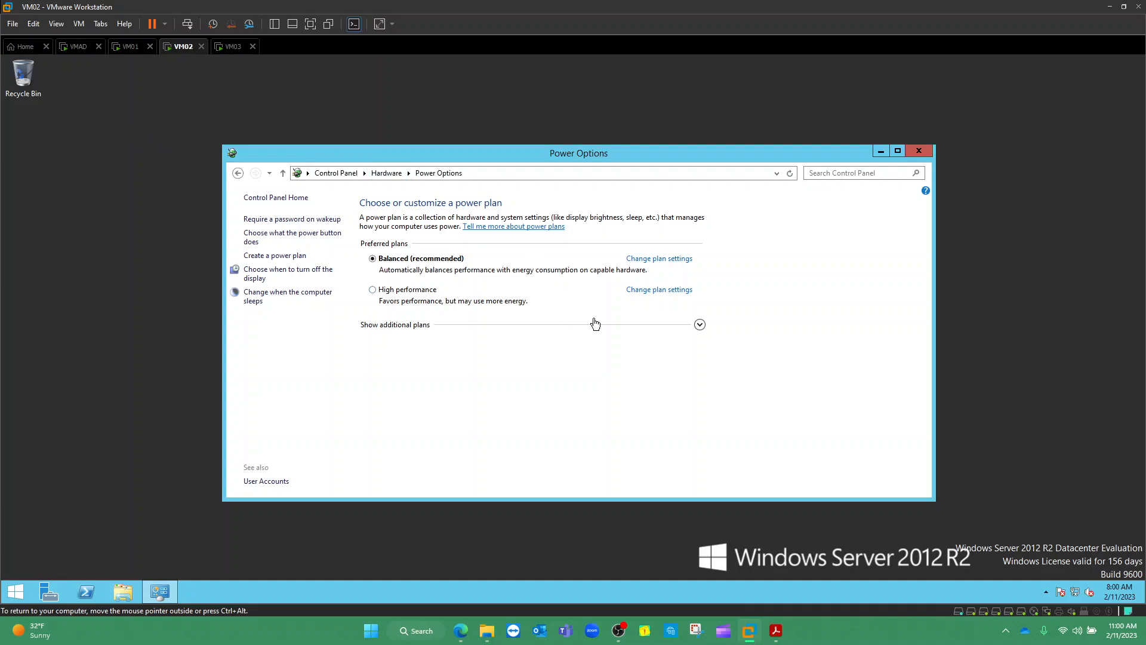
left_click(918, 152)
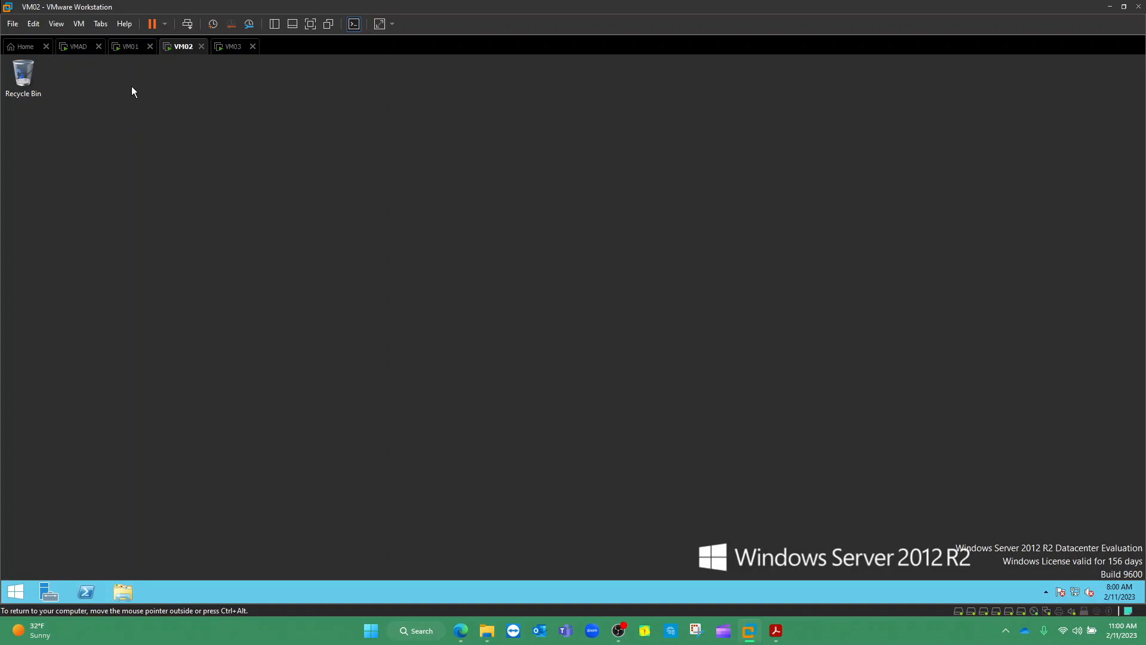
left_click(131, 47)
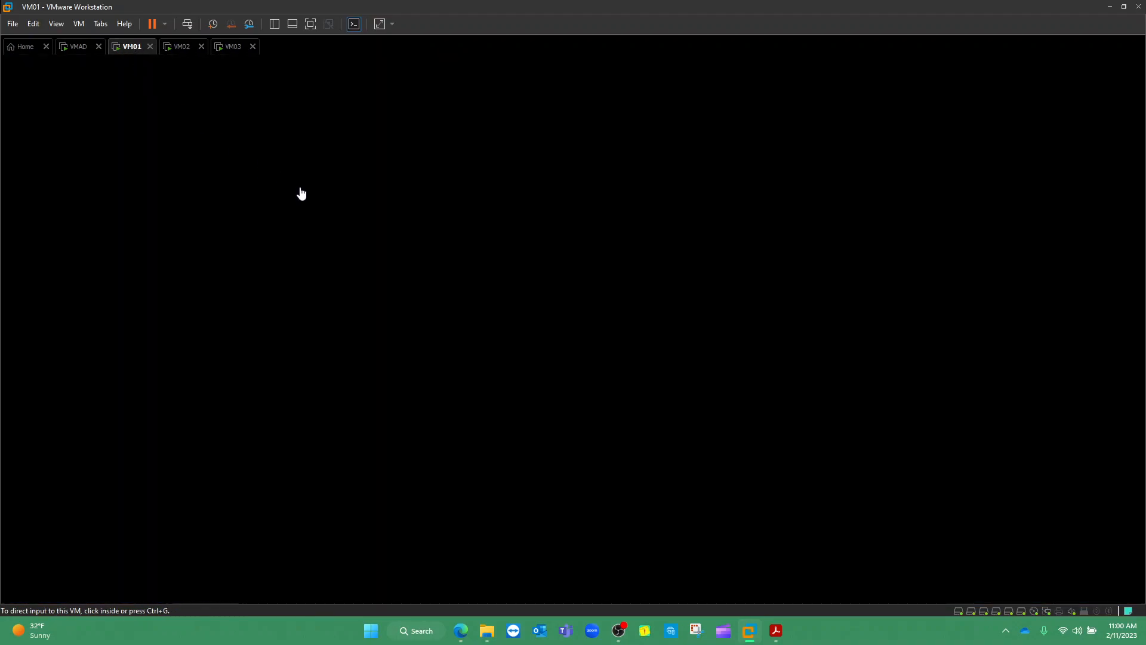
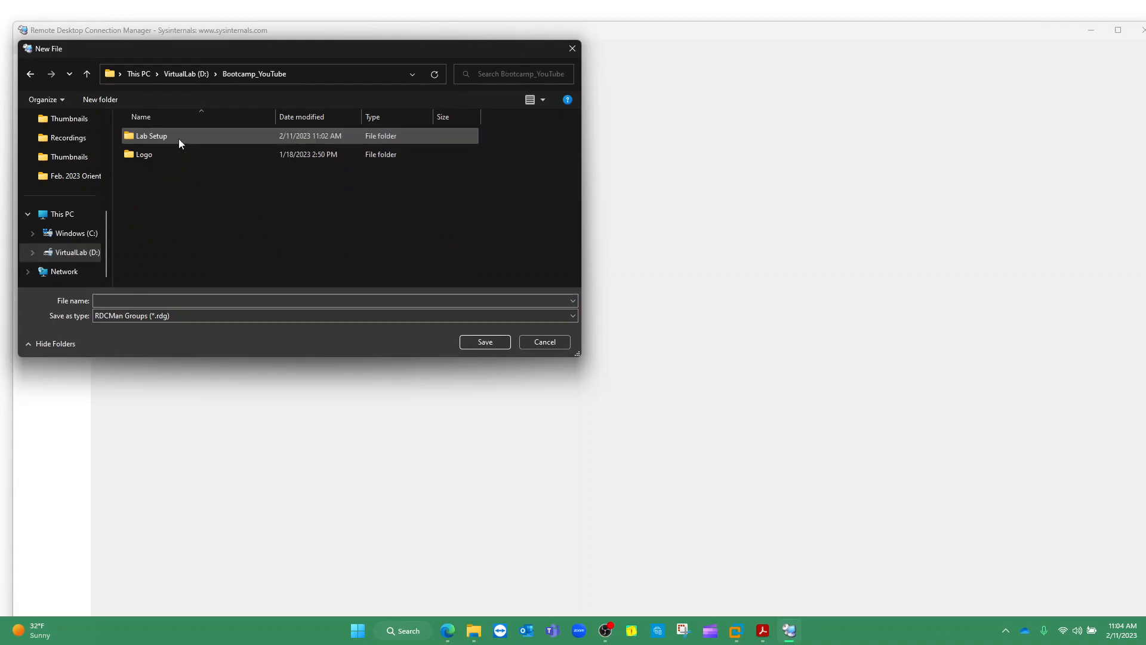
In the Lab Setup folder, fix the mistyped file name to System_Admin and save the new file
double_click(170, 138)
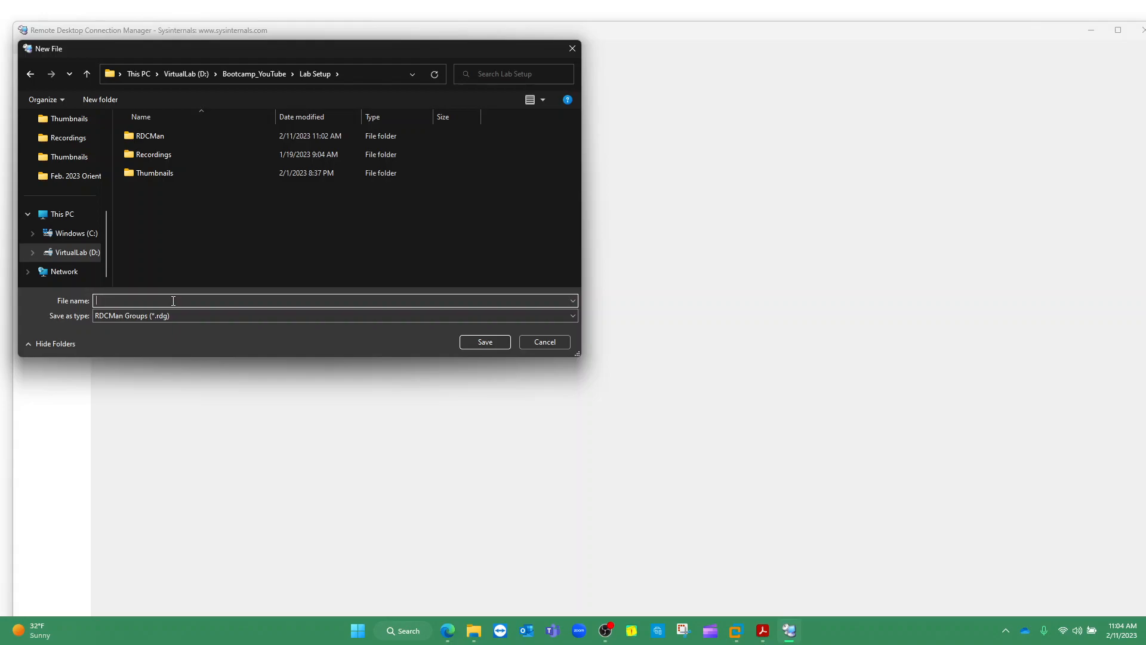
type("S")
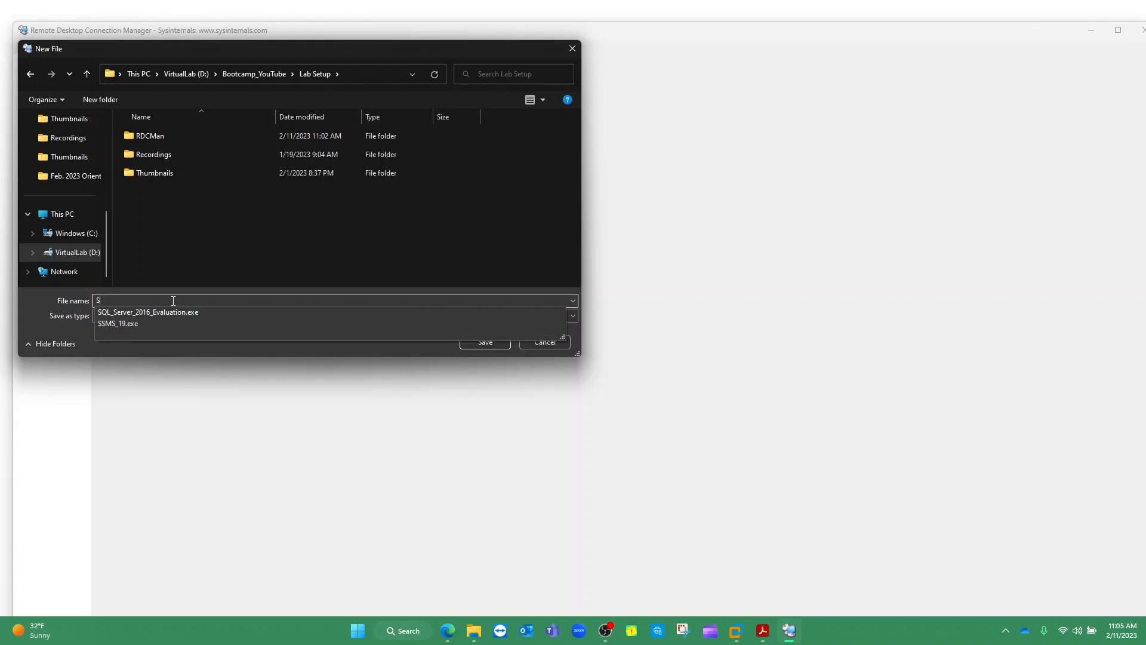
key("BackSpace")
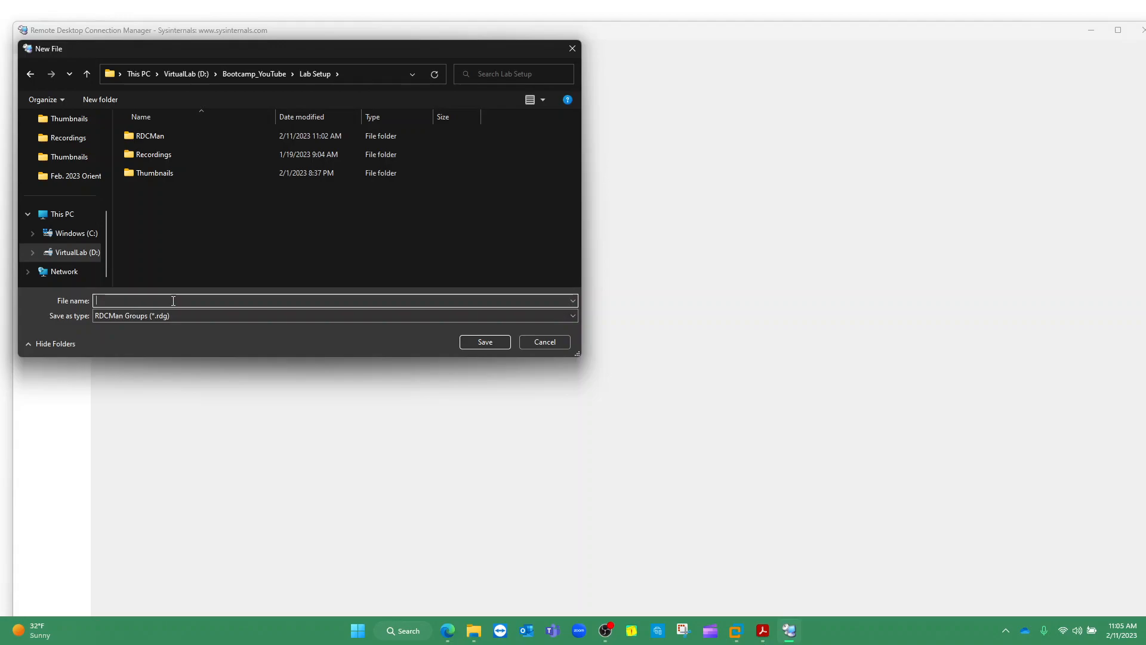
type("Infarct")
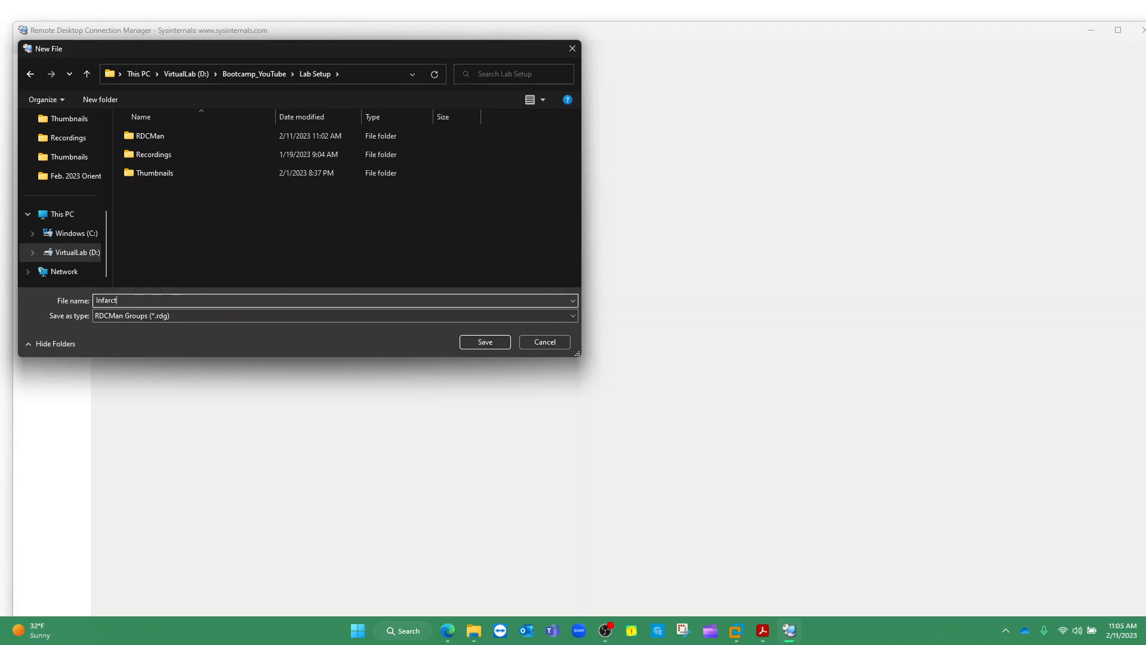
key("BackSpace")
type("rastur")
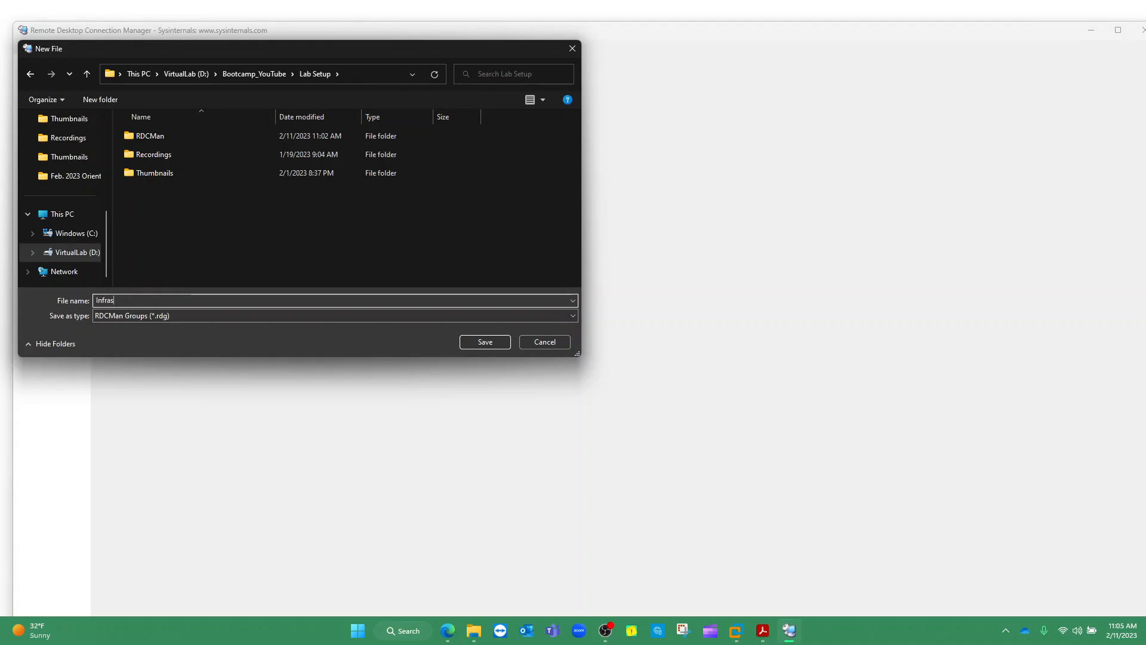
key("BackSpace")
key("BackSpace")
key("BackSpace")
type("ructure")
key("BackSpace")
key("BackSpace")
key("BackSpace")
key("BackSpace")
key("BackSpace")
key("BackSpace")
key("BackSpace")
key("BackSpace")
key("BackSpace")
key("BackSpace")
key("BackSpace")
key("BackSpace")
key("BackSpace")
key("BackSpace")
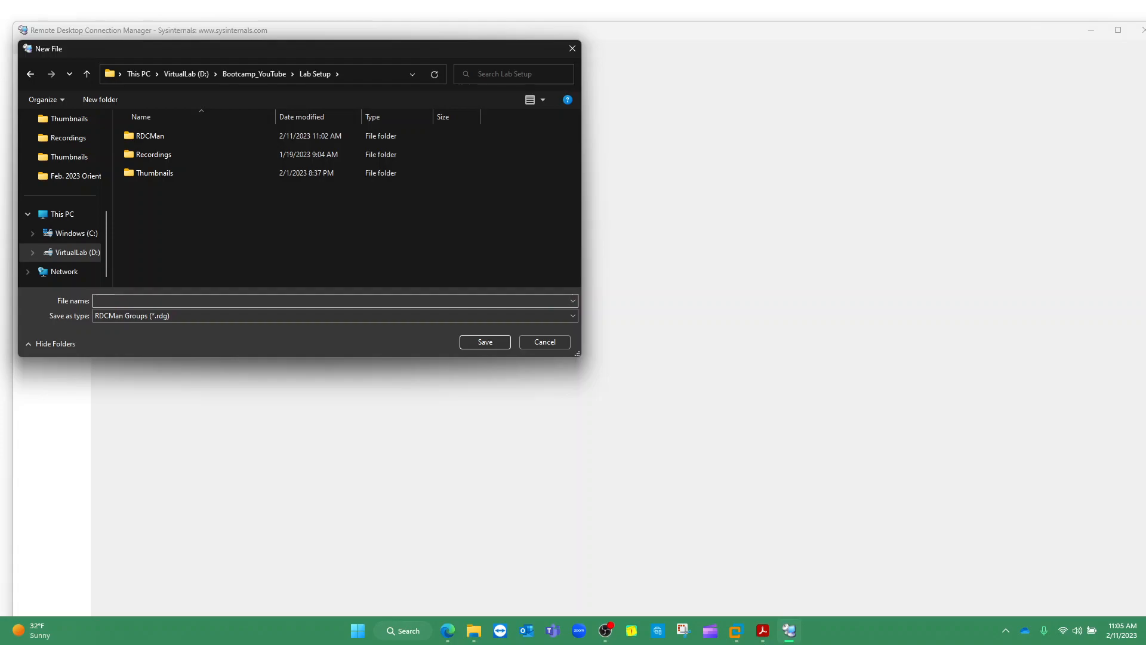
type("System_Admin")
left_click(485, 344)
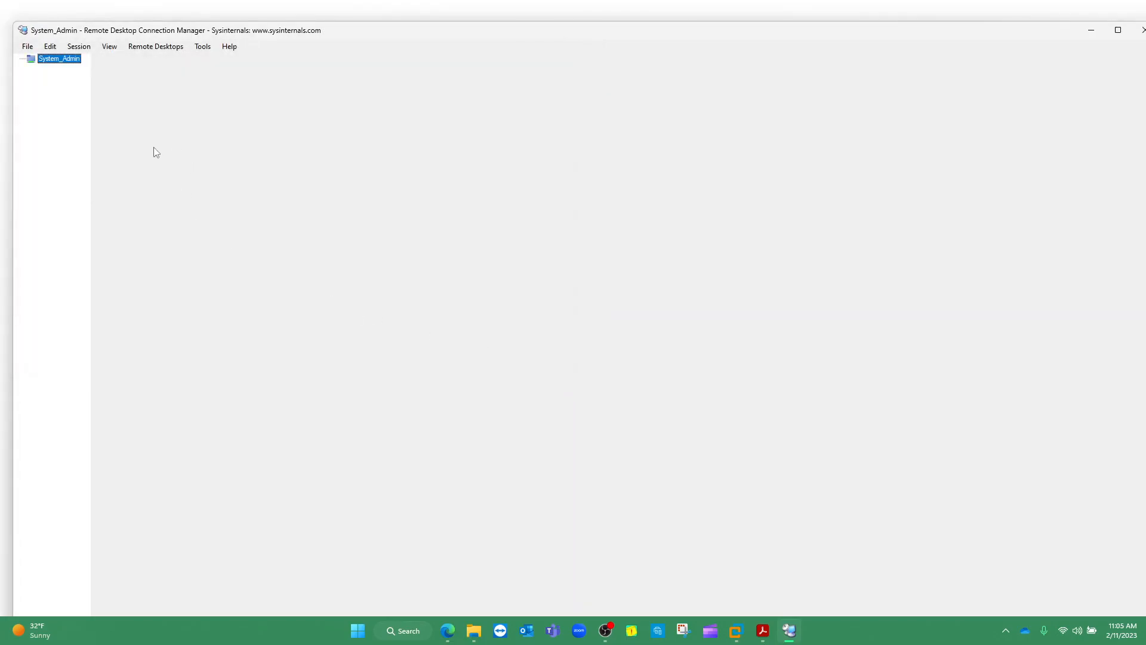
Add a new server under the System_Admin group with VMAD as its server name
right_click(63, 59)
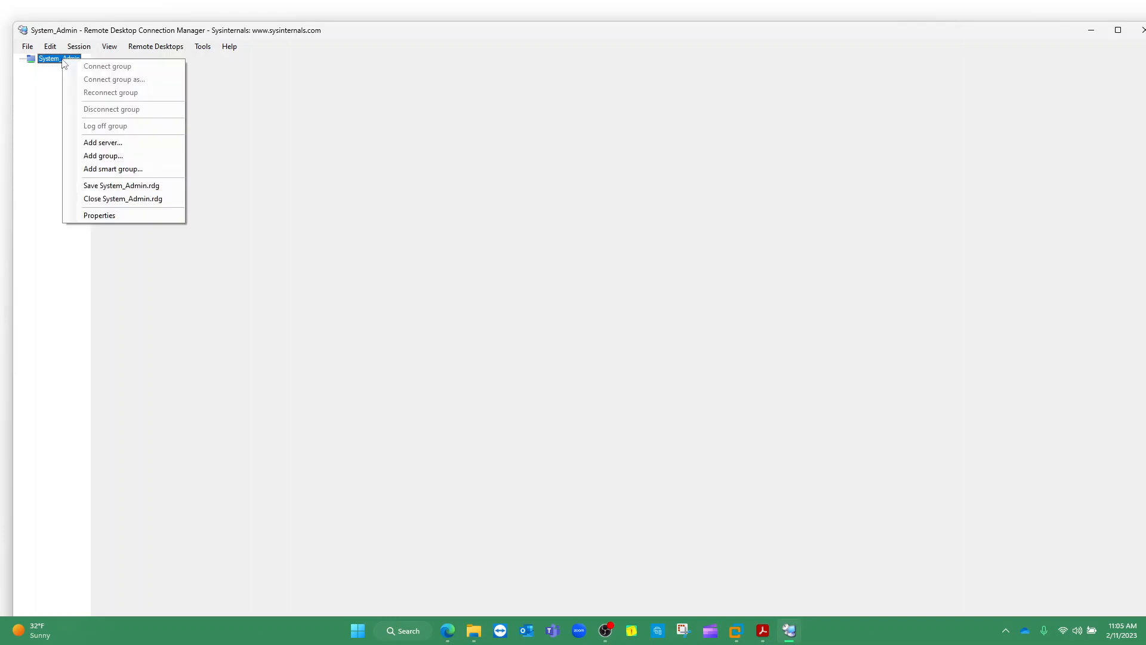
left_click(62, 60)
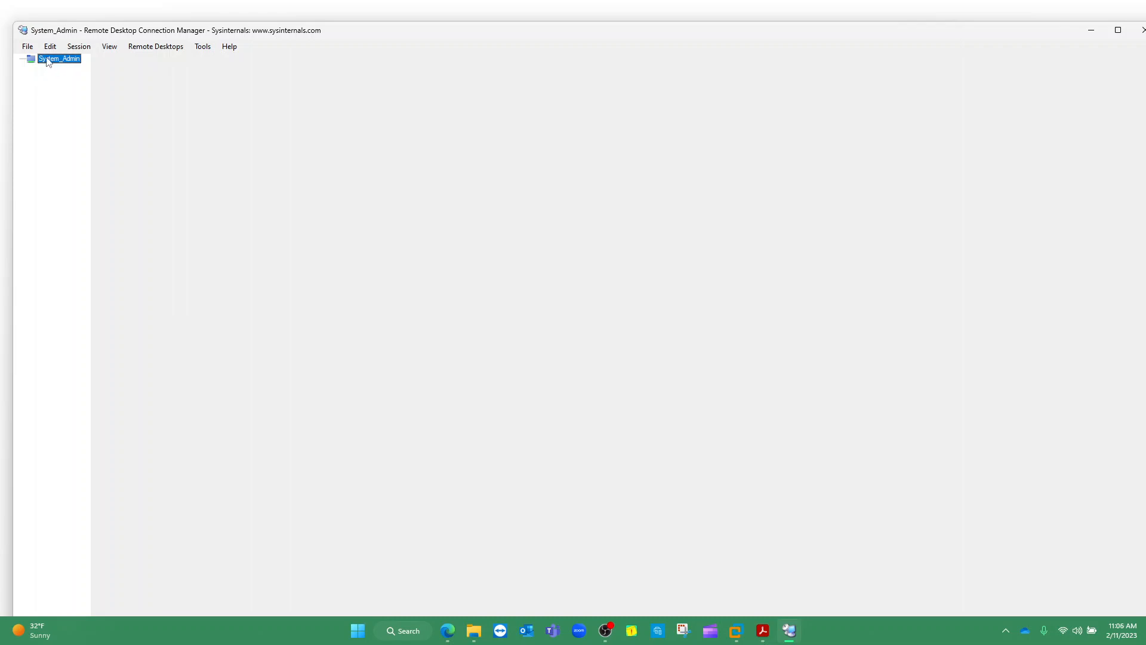
right_click(51, 60)
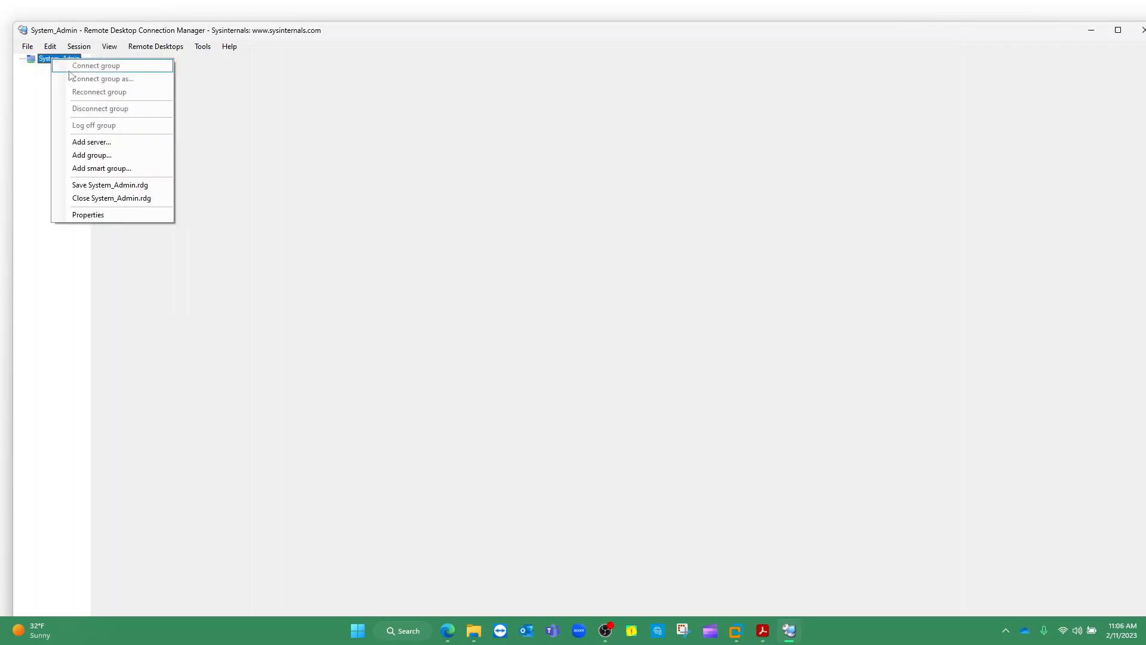
left_click(96, 146)
left_click_drag(523, 218, 452, 168)
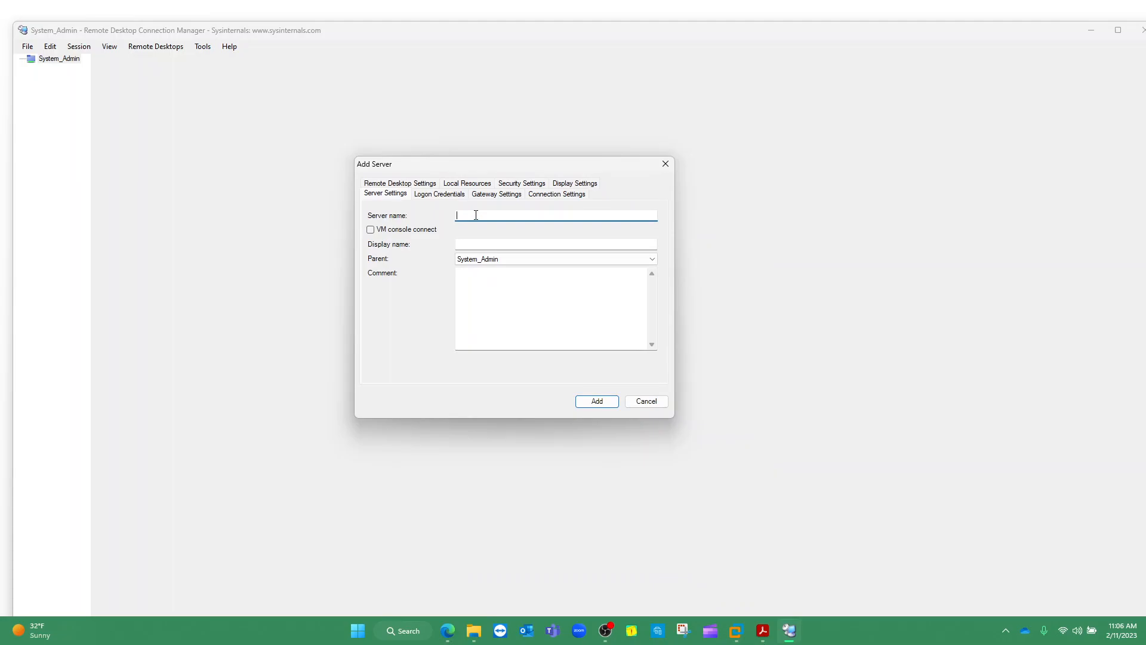
type("VMAD")
left_click(407, 640)
type("r")
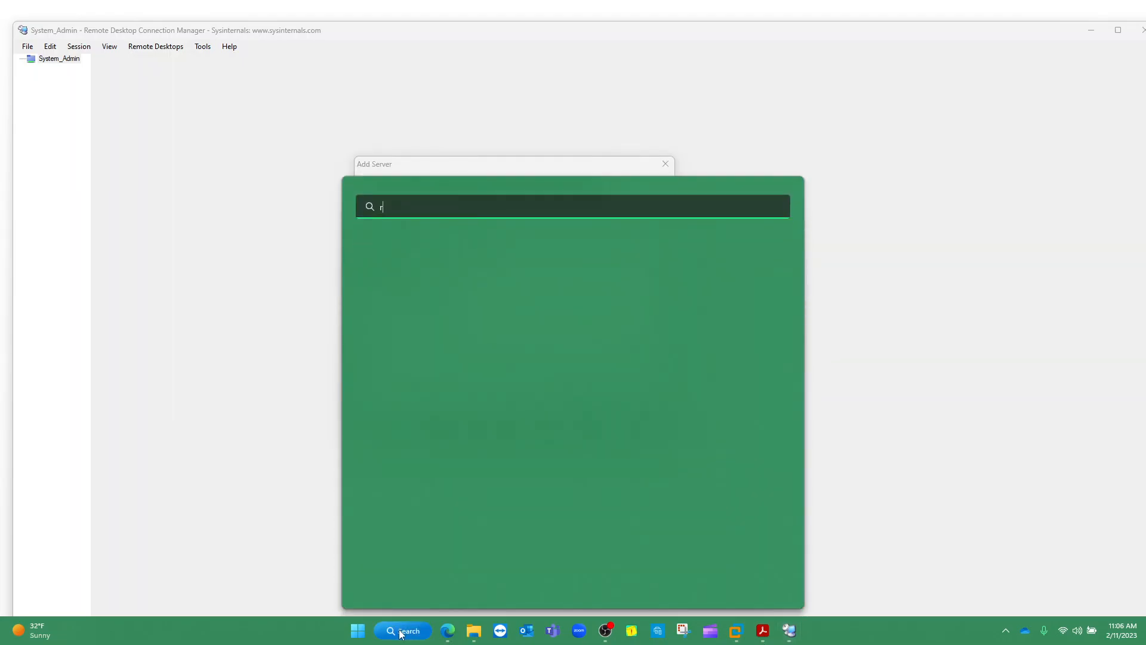
type("empte")
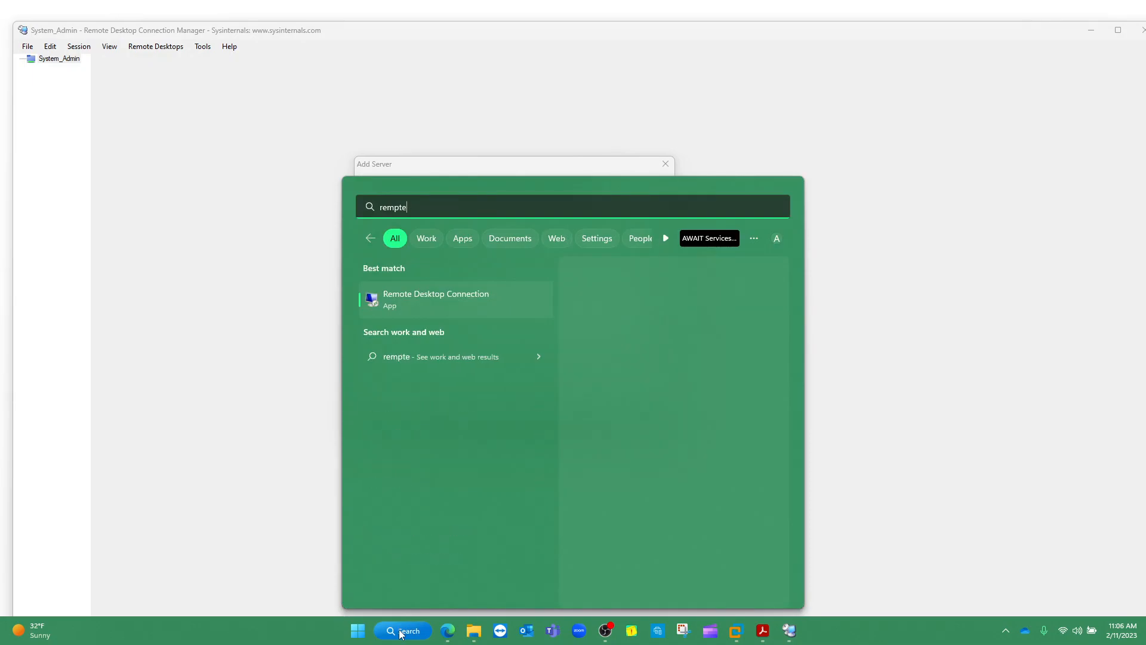
left_click(443, 302)
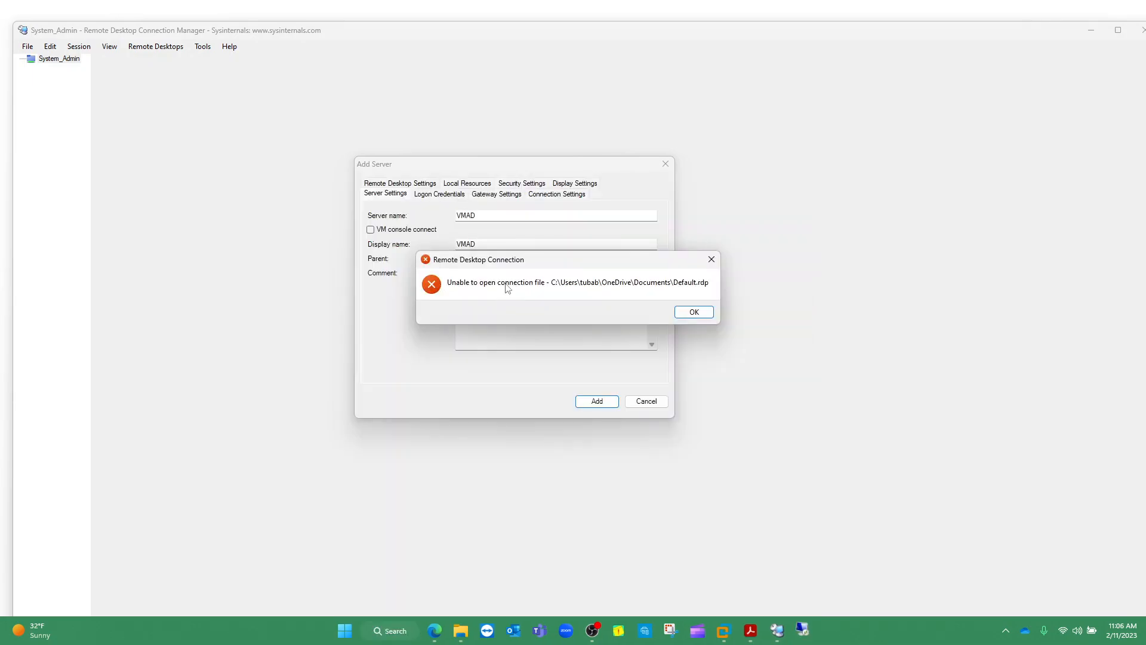
left_click(692, 312)
left_click_drag(547, 124, 797, 173)
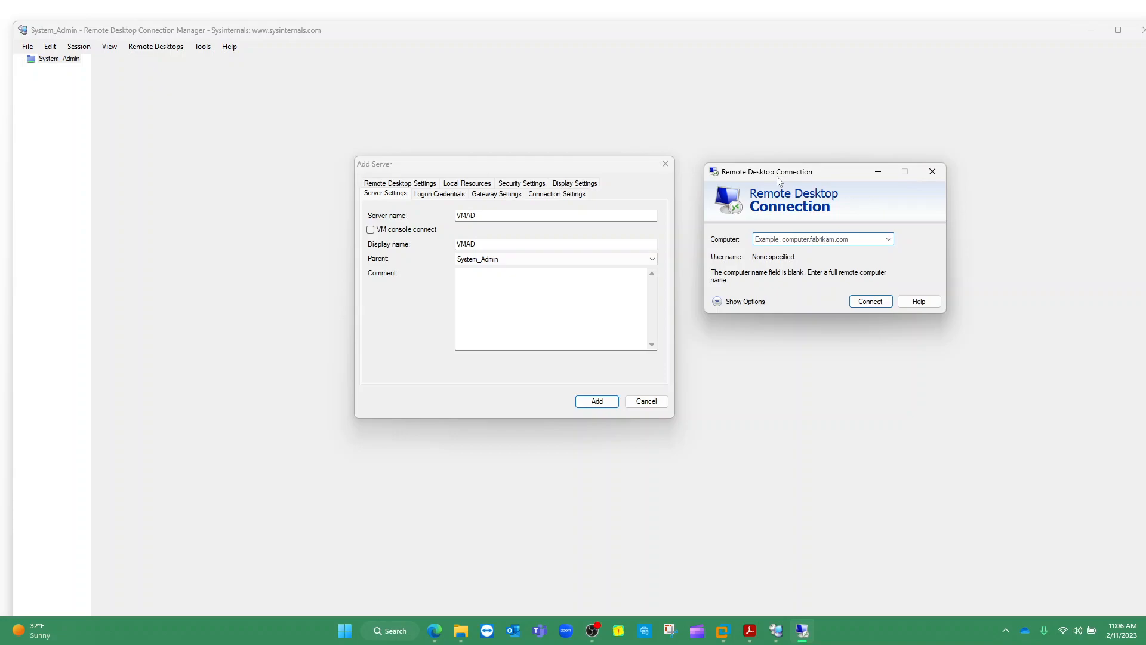
left_click_drag(796, 177, 866, 199)
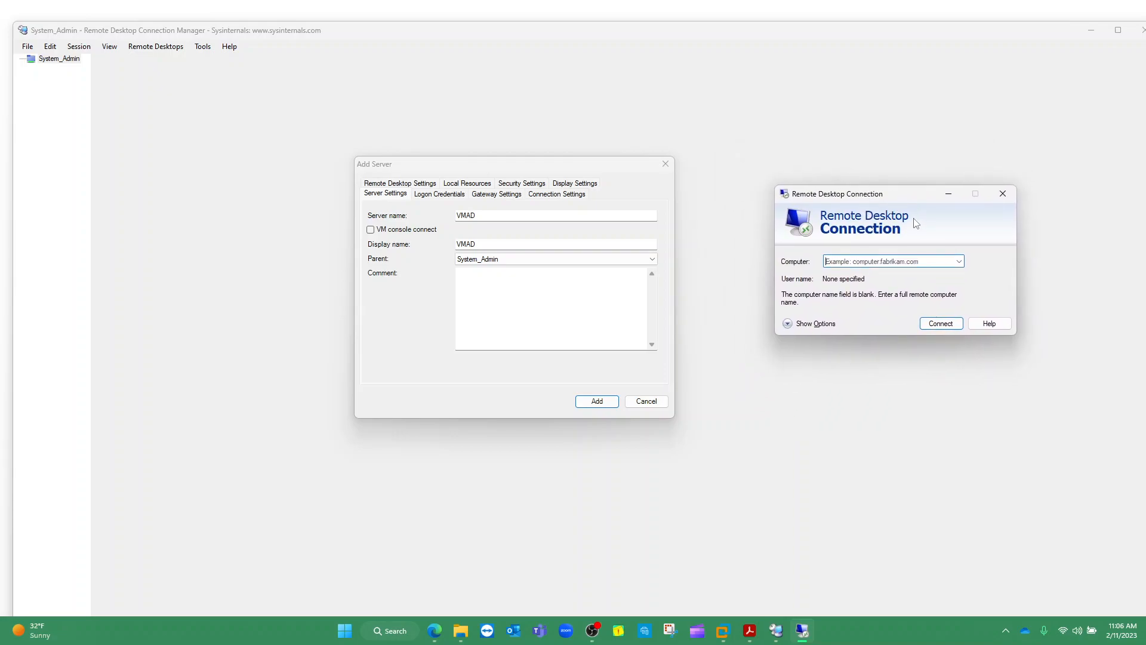
left_click(1003, 195)
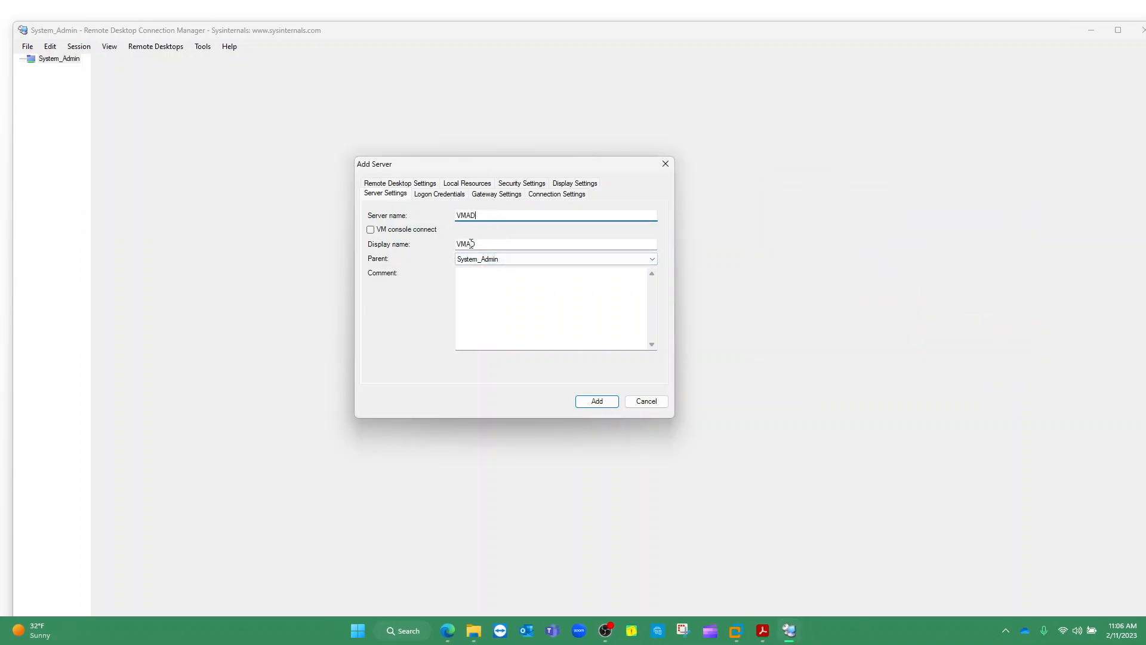
Switch the default logon credentials to the Custom profile with user name Administrator
left_click(432, 195)
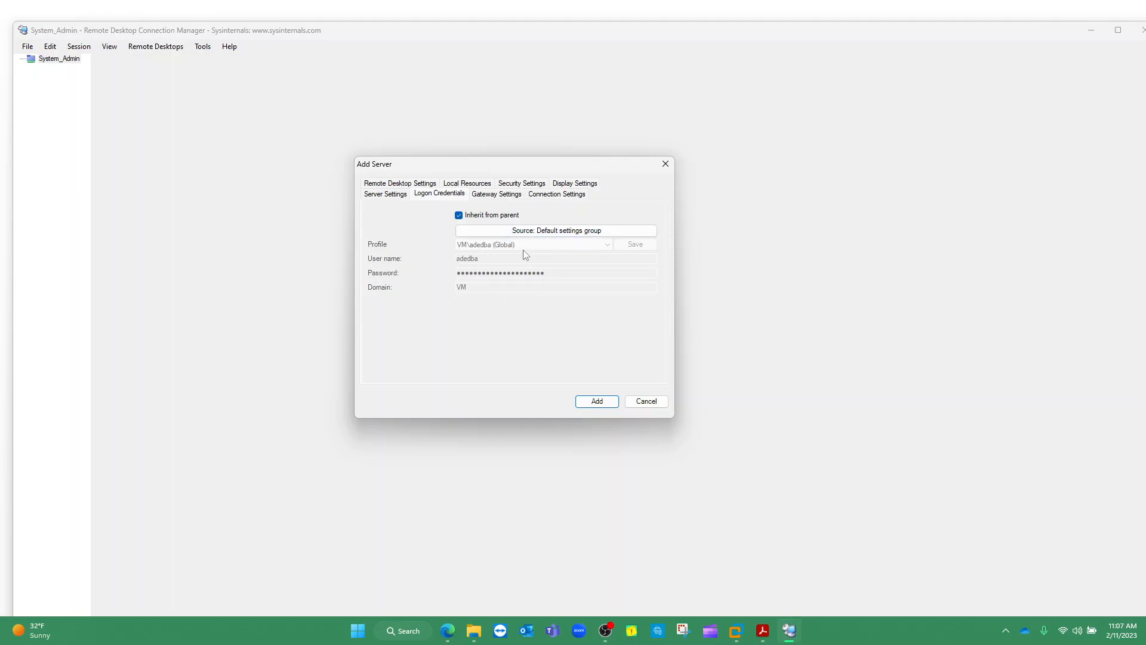
left_click(546, 233)
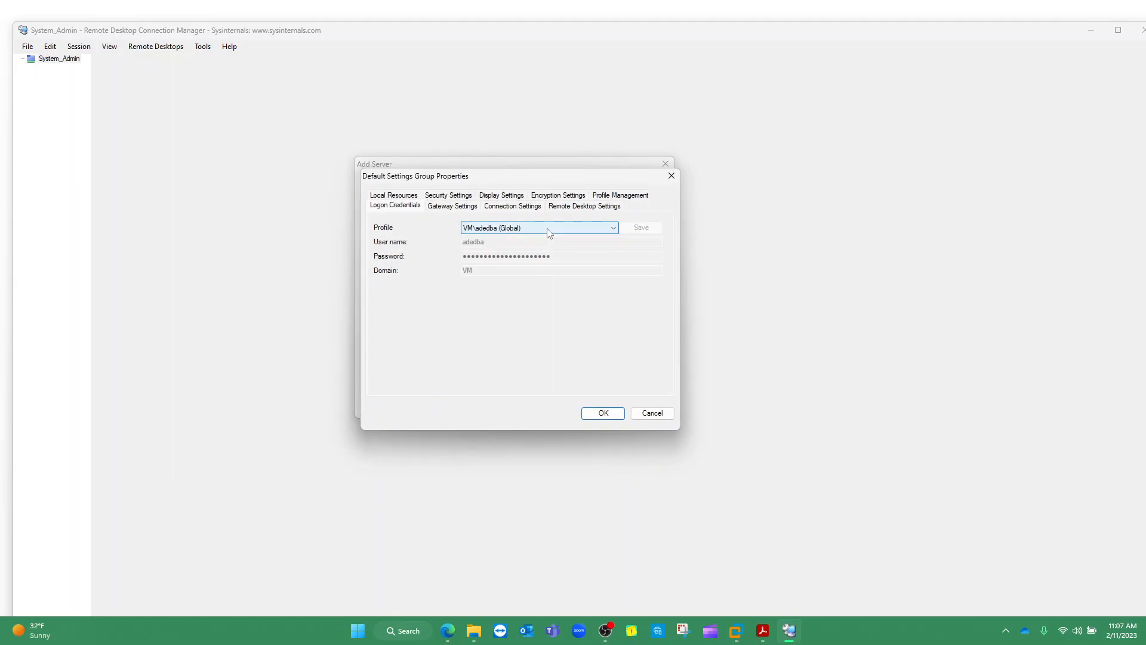
left_click(548, 230)
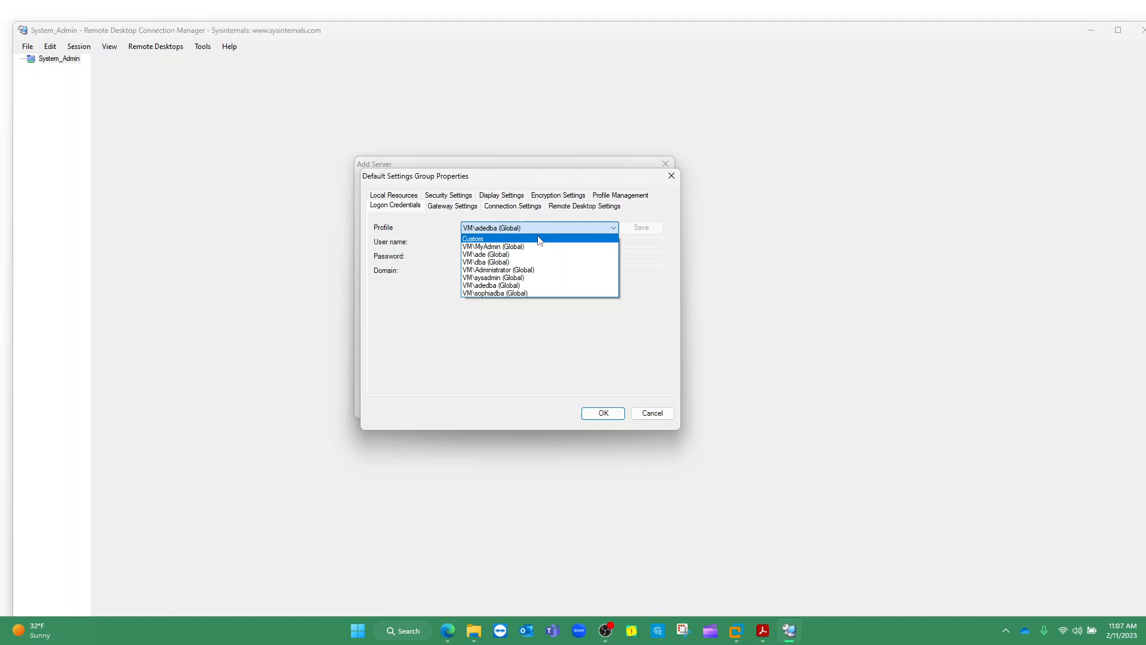
left_click(540, 239)
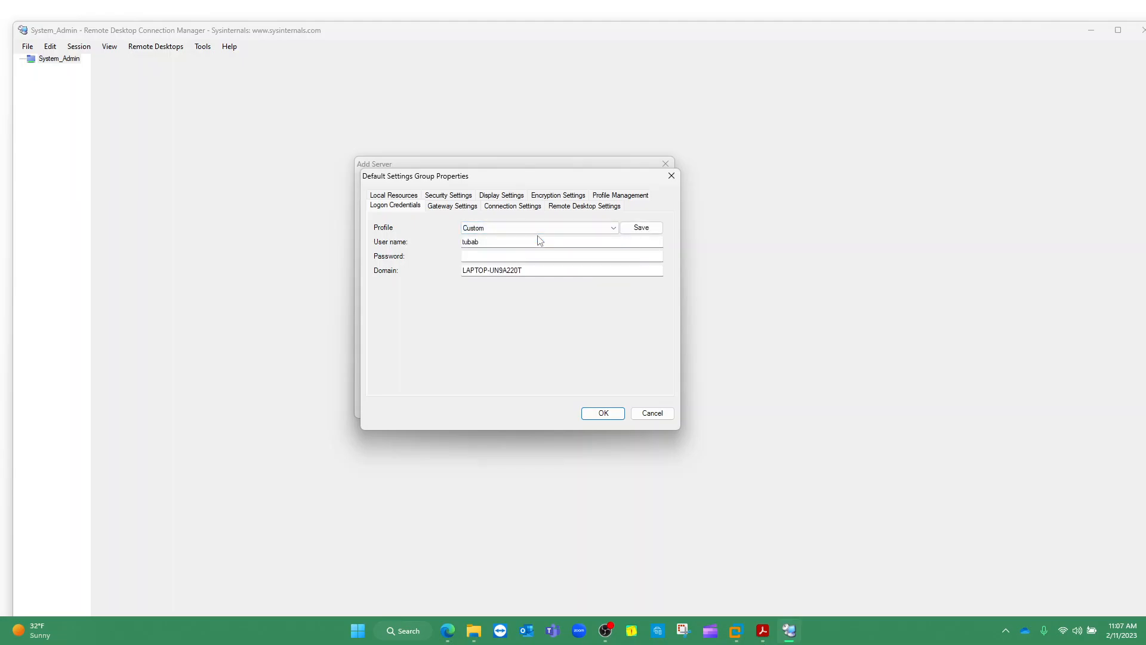
left_click_drag(499, 242, 459, 243)
type("Administrator")
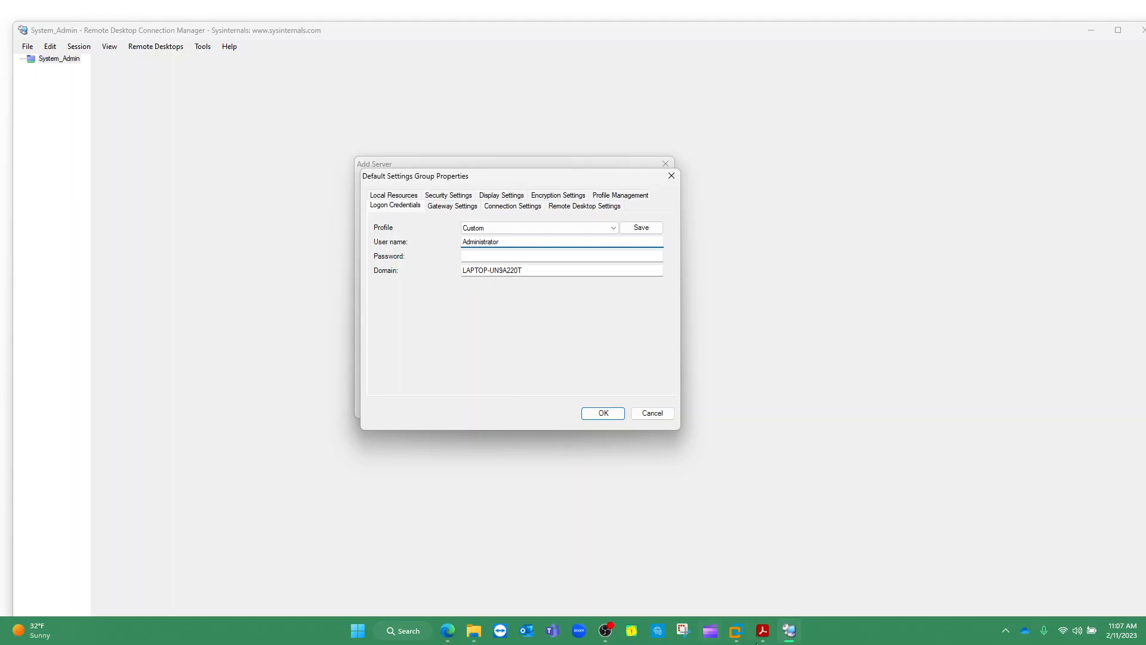
left_click(735, 630)
Lock the VMAD session to its Administrator password prompt, then minimize VMware Workstation
left_click(642, 570)
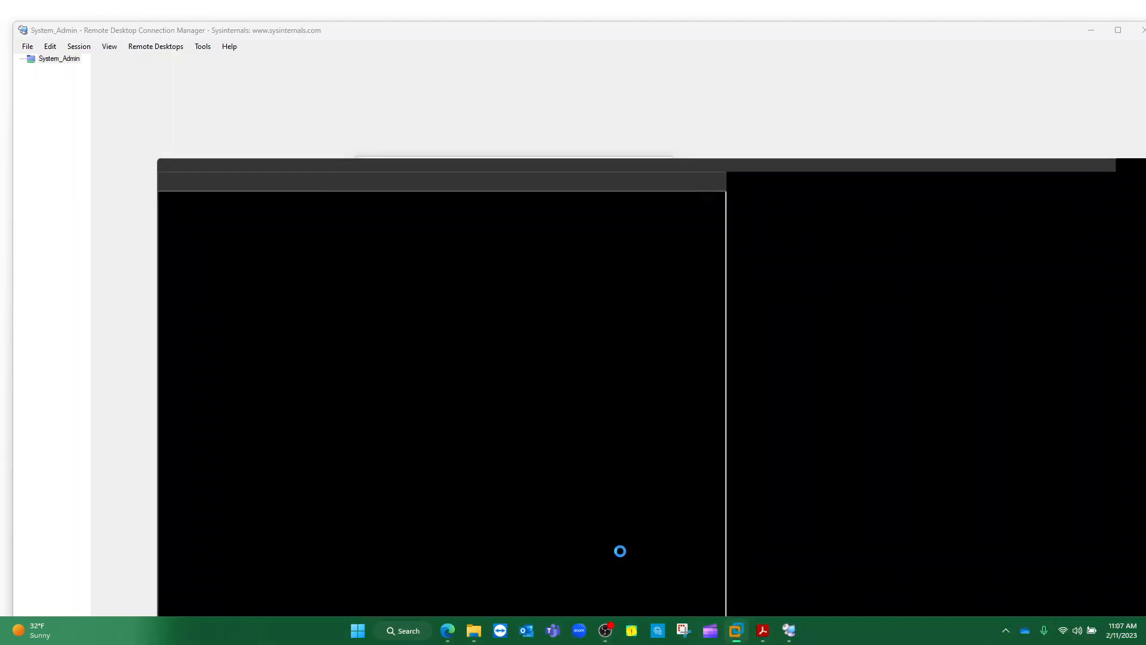
left_click(300, 153)
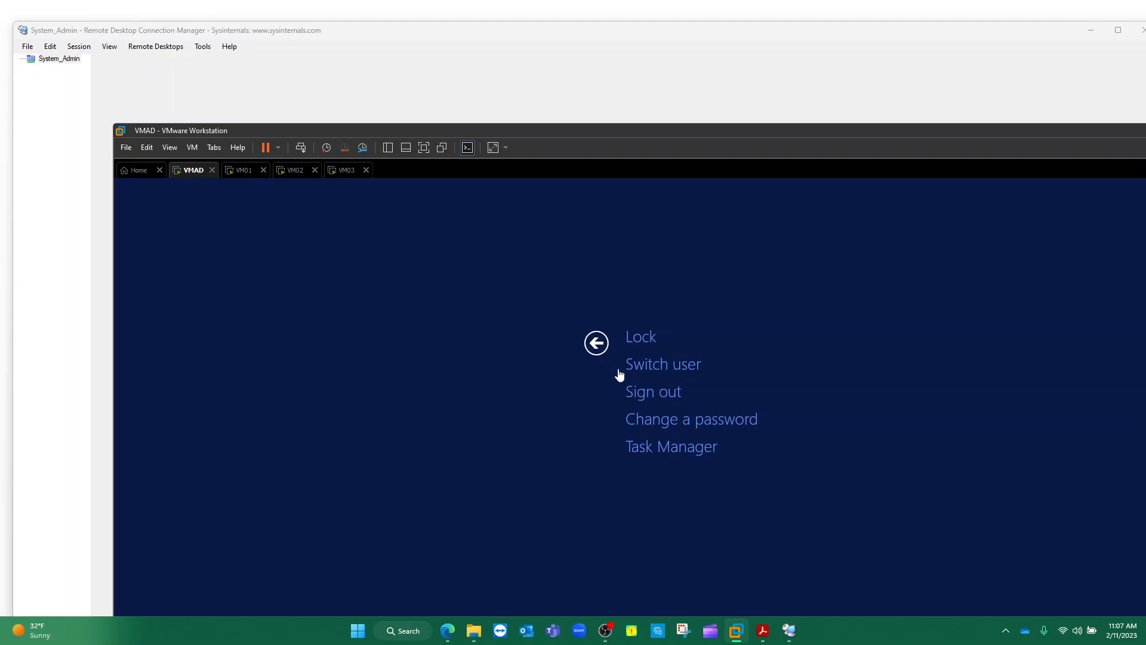
left_click(623, 340)
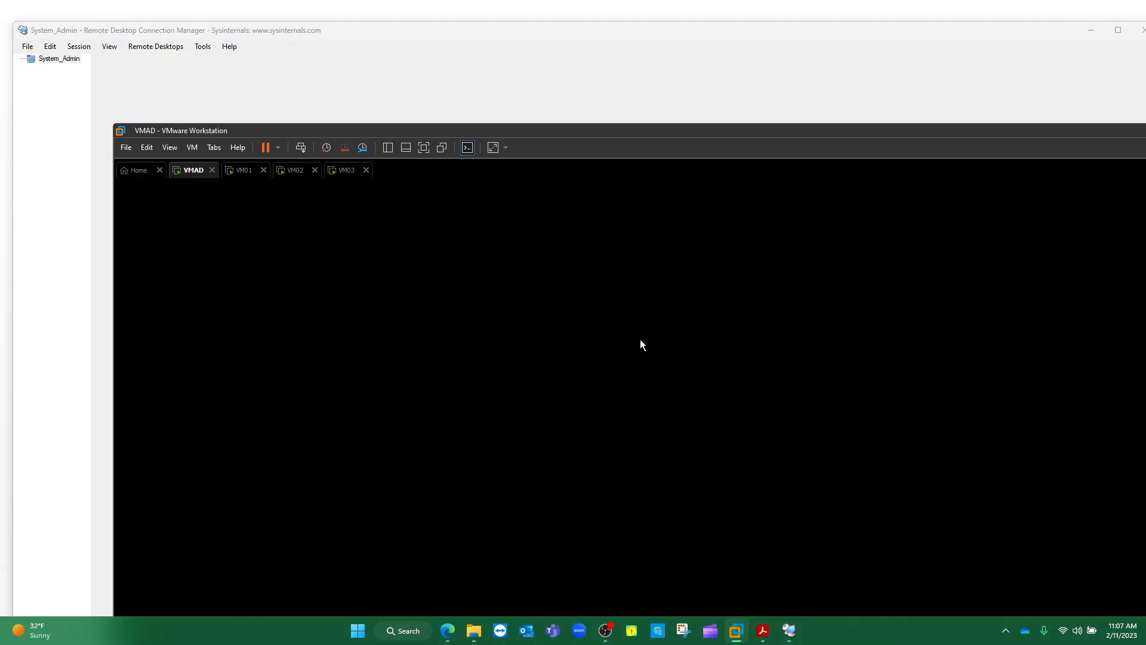
left_click(302, 151)
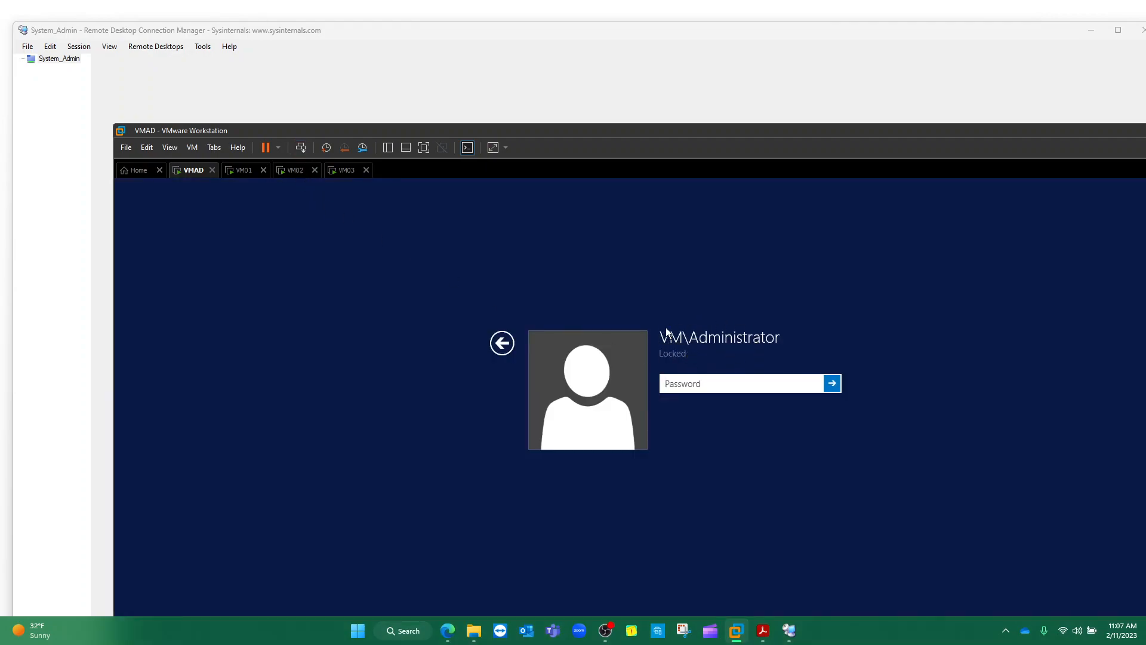
left_click_drag(931, 139, 804, 156)
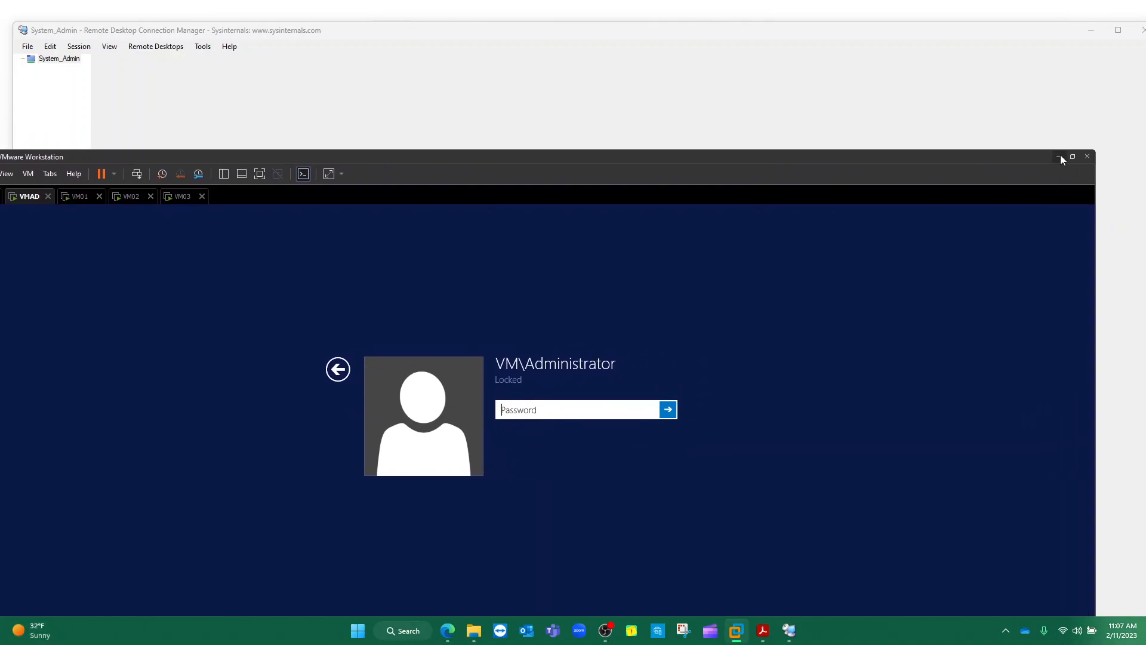
left_click(1060, 155)
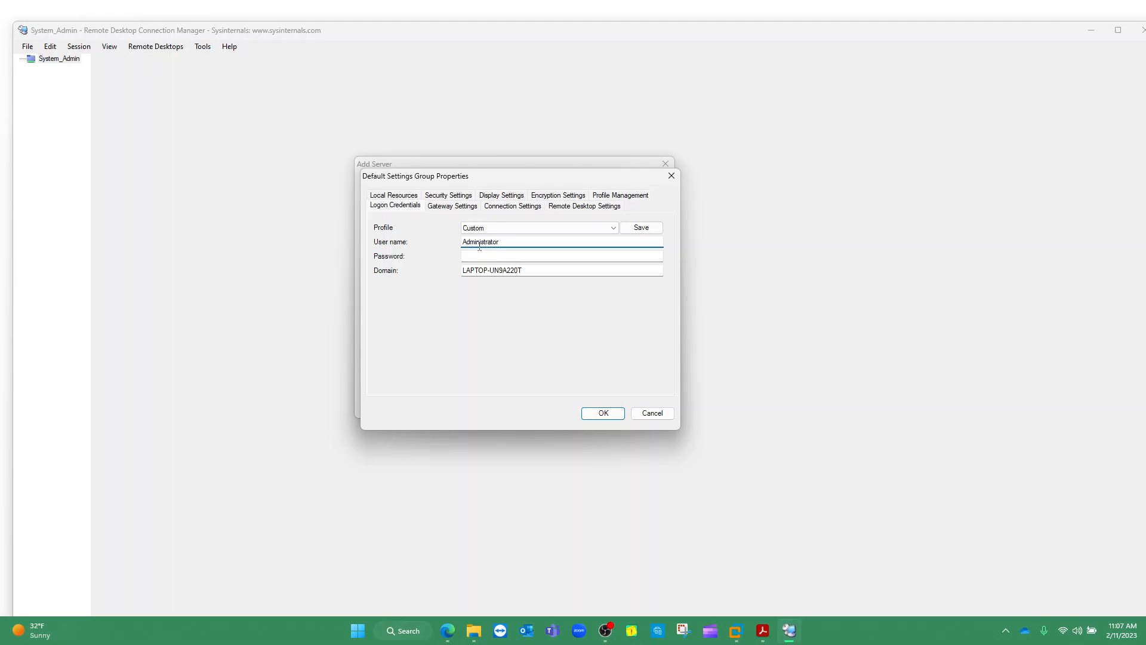
Enter the administrator password and set the logon domain to VM
left_click(504, 257)
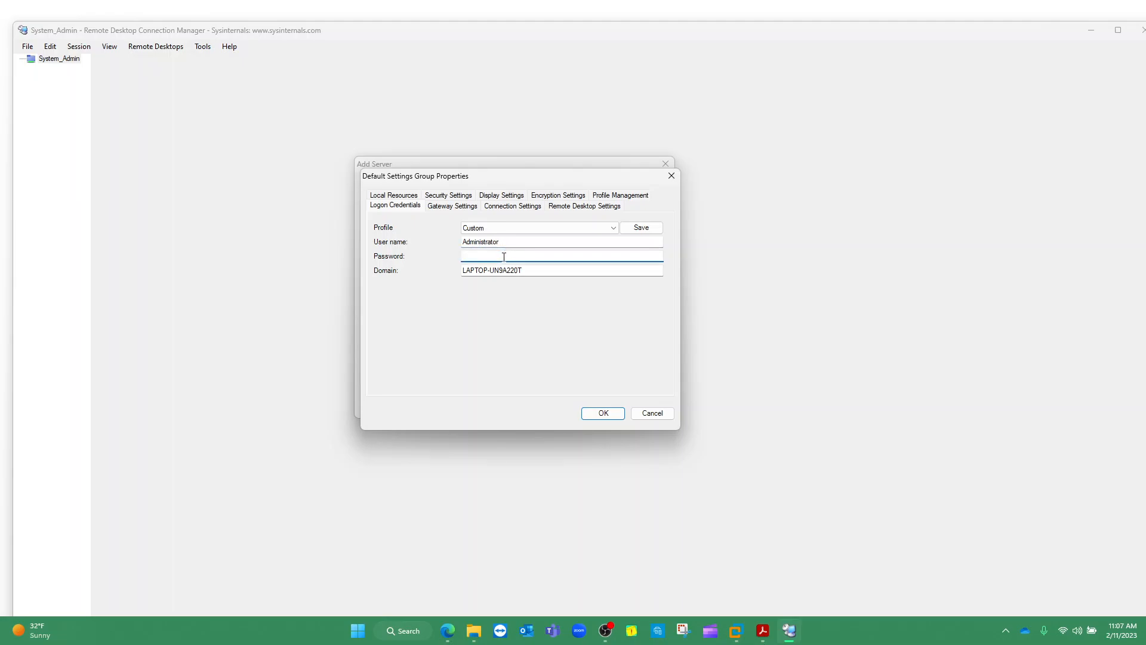
type("•••••••••••")
left_click(532, 275)
left_click_drag(532, 275, 461, 278)
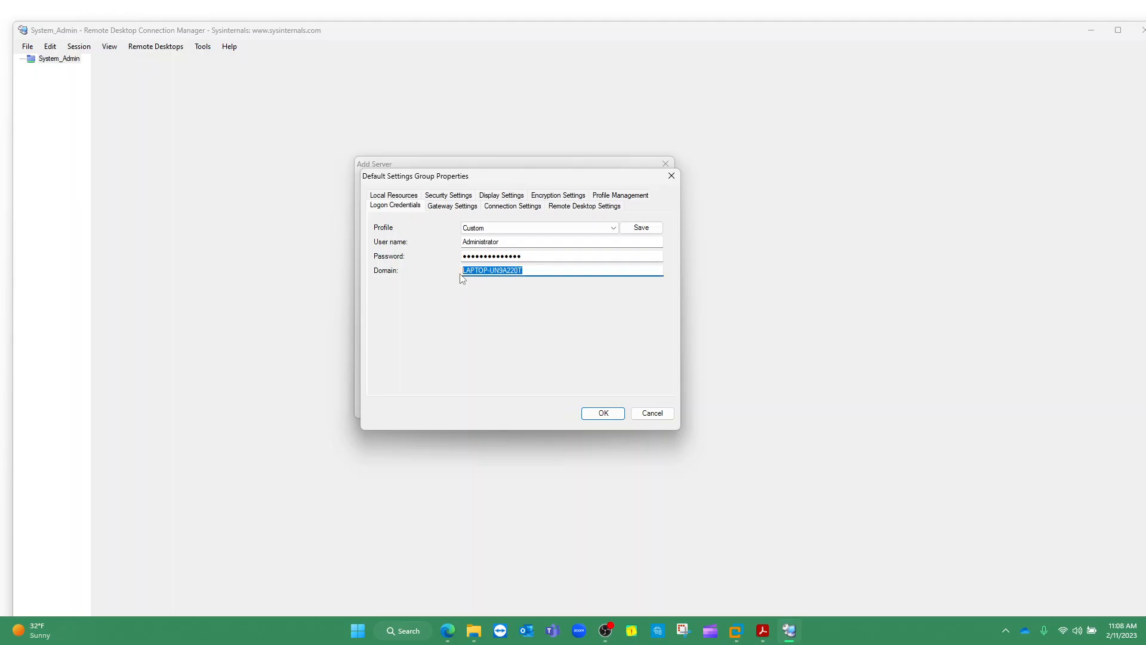
type("VM")
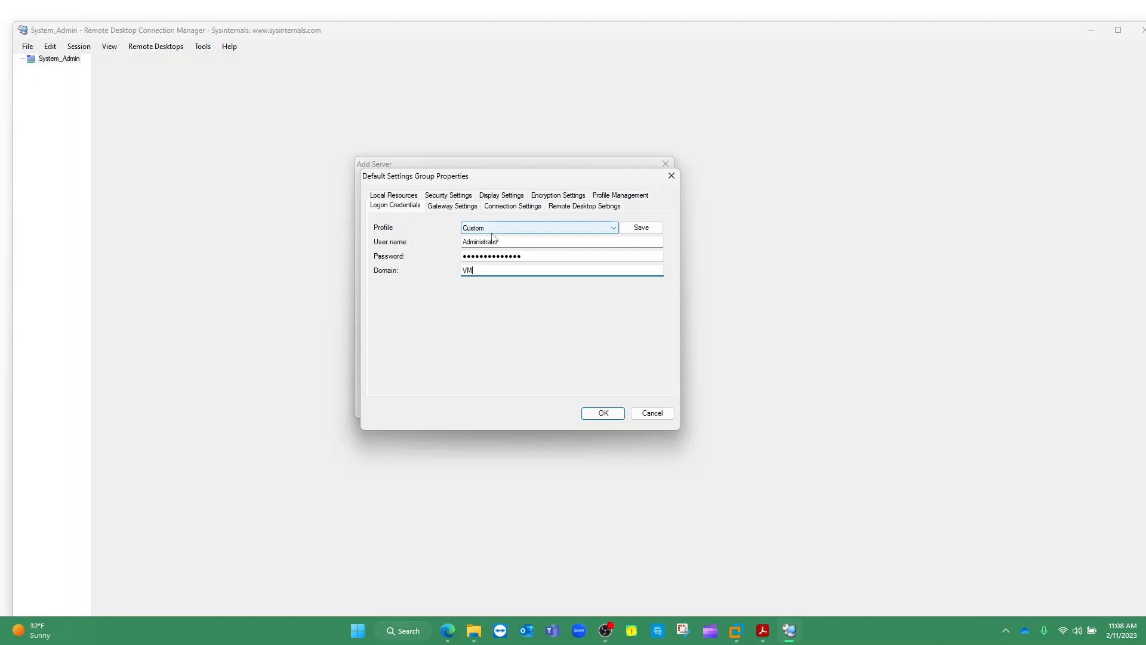
Save the credentials as the global profile, overwriting the existing one, and finish adding VMAD
left_click(636, 232)
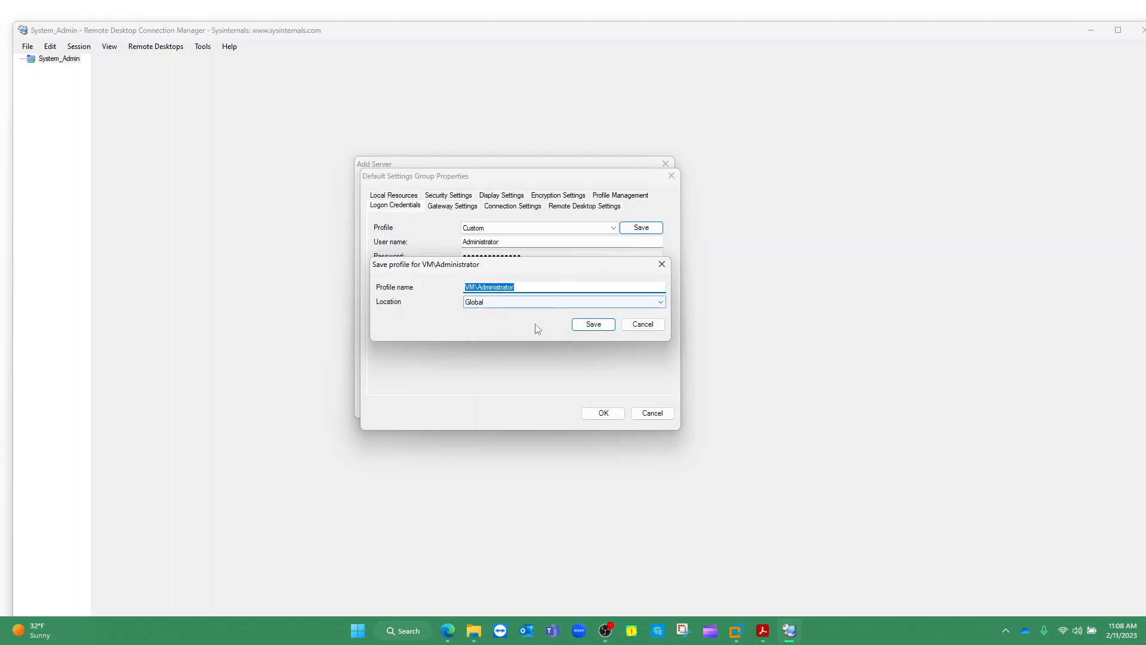
left_click(594, 324)
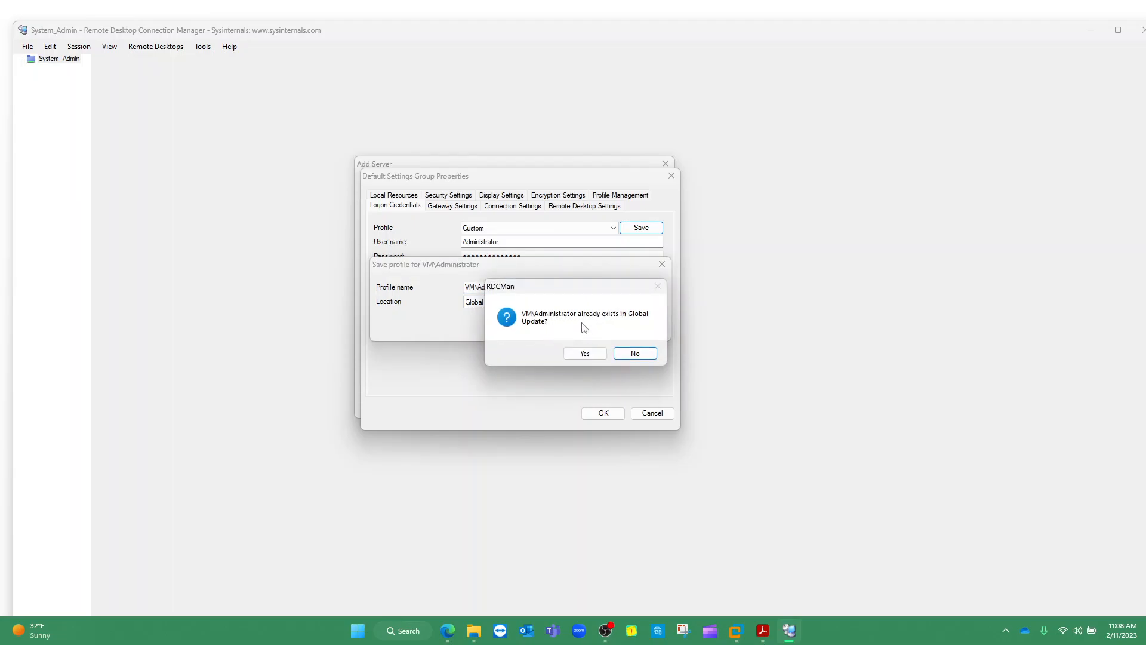
left_click(591, 353)
left_click(602, 412)
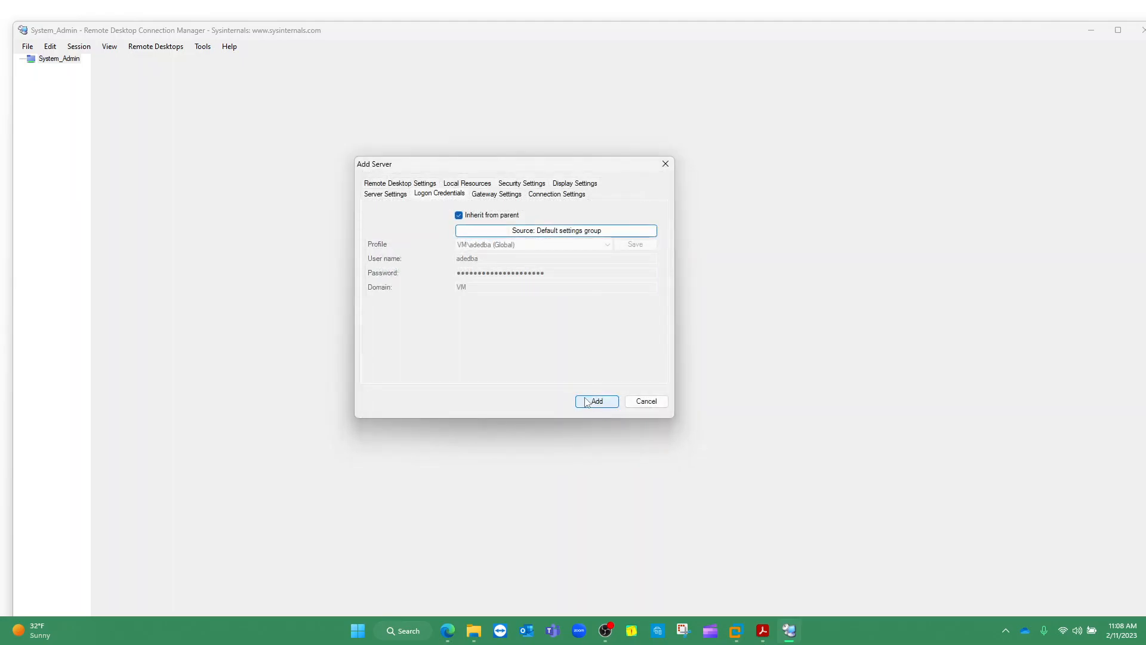
left_click(588, 401)
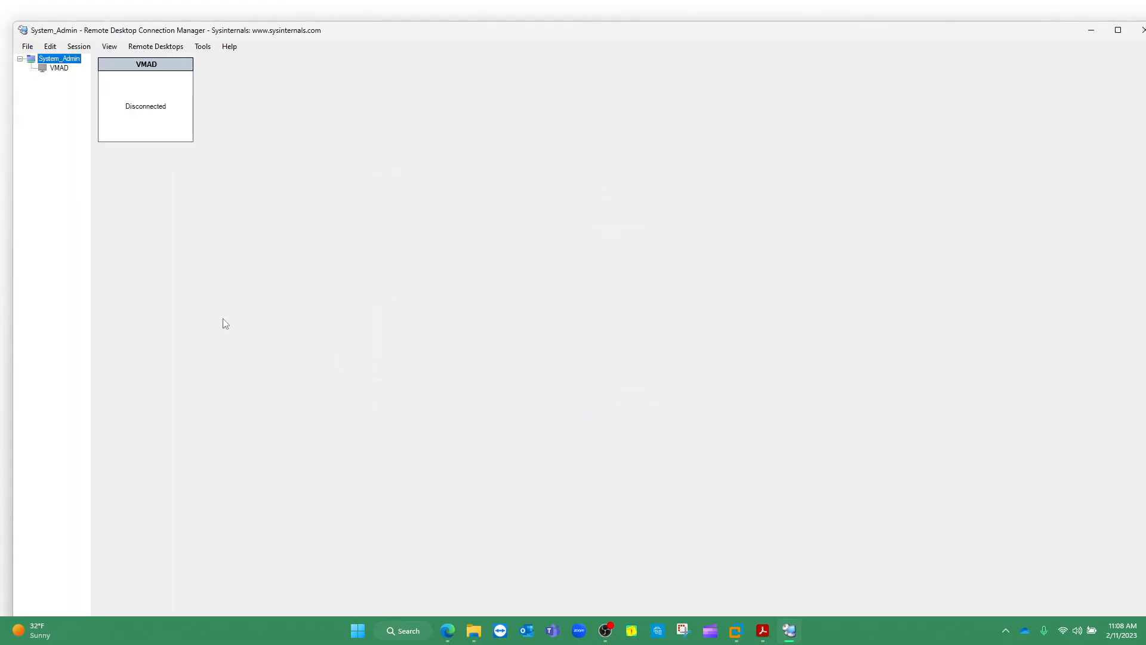
Try connecting to the VMAD server from its right-click menu
left_click(59, 68)
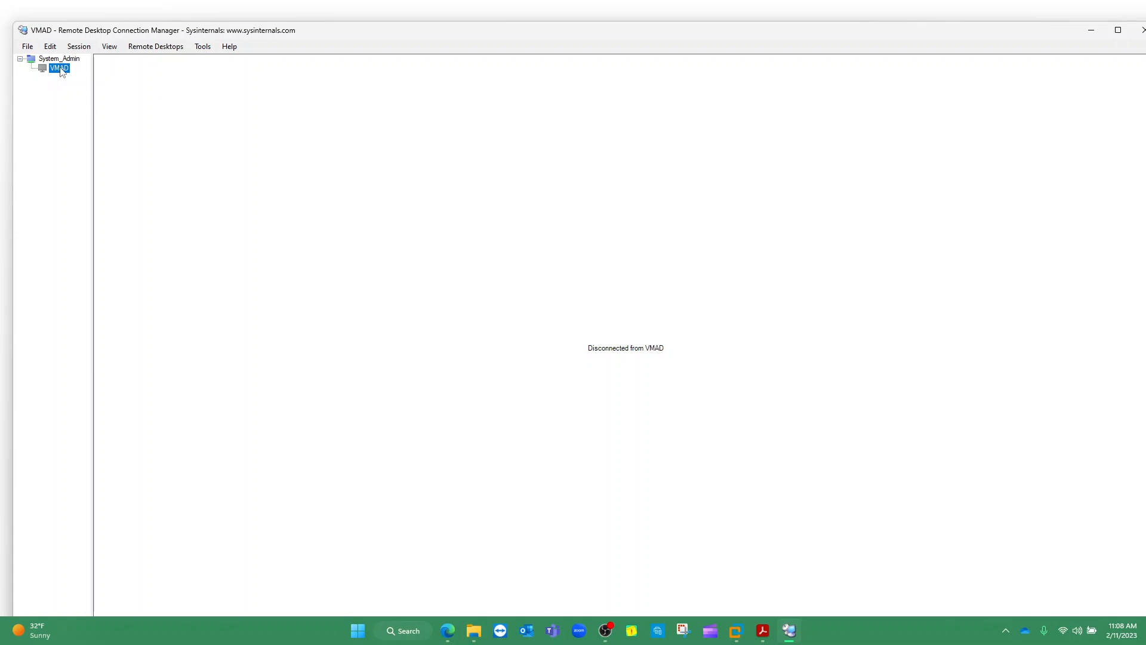
right_click(62, 72)
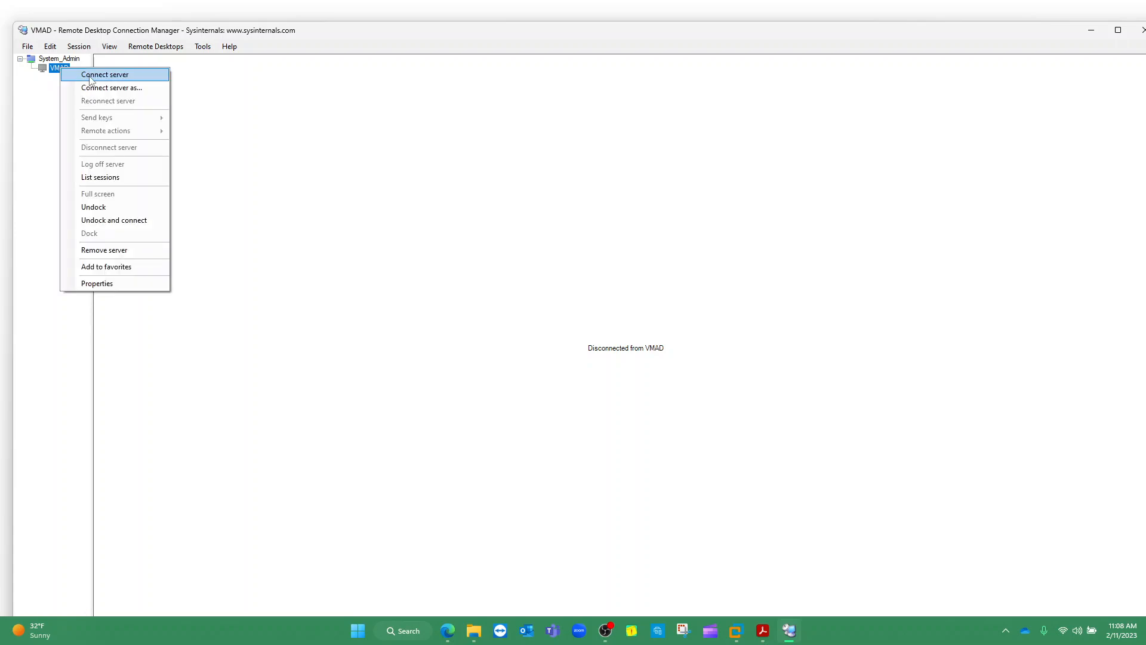
left_click(91, 75)
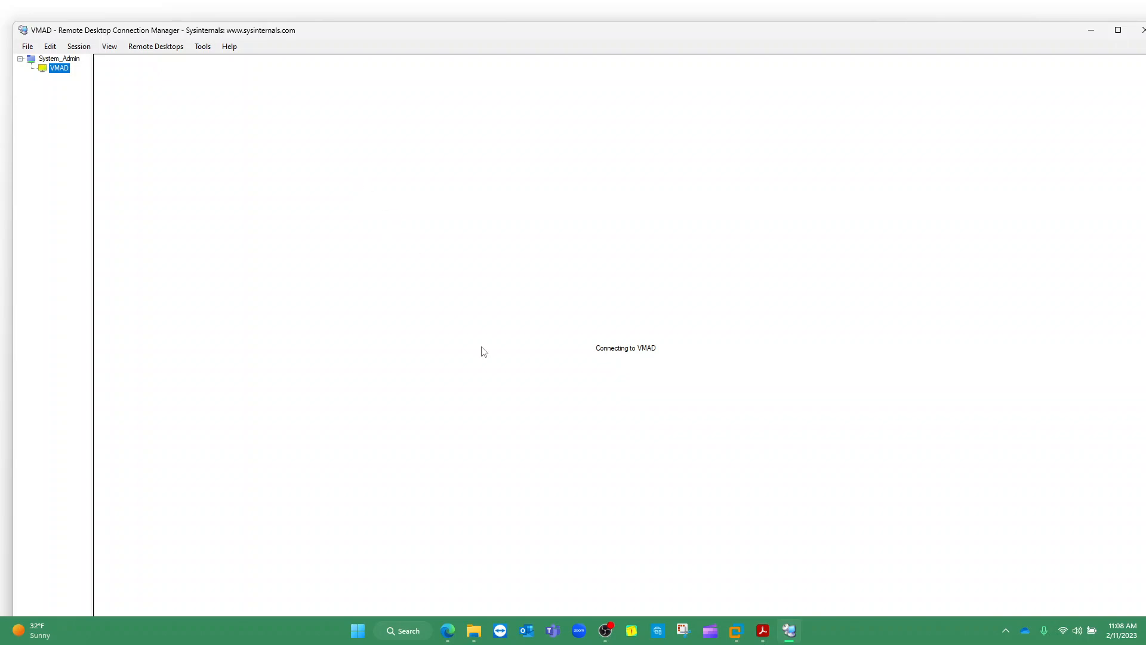
mouse_move(739, 635)
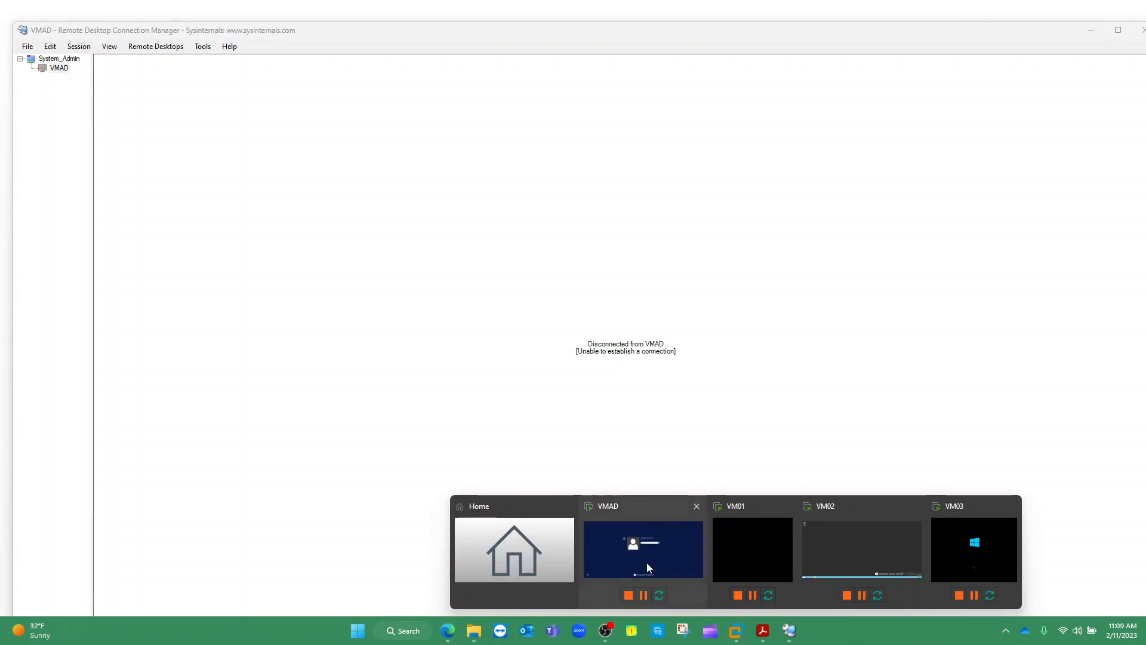
left_click(656, 571)
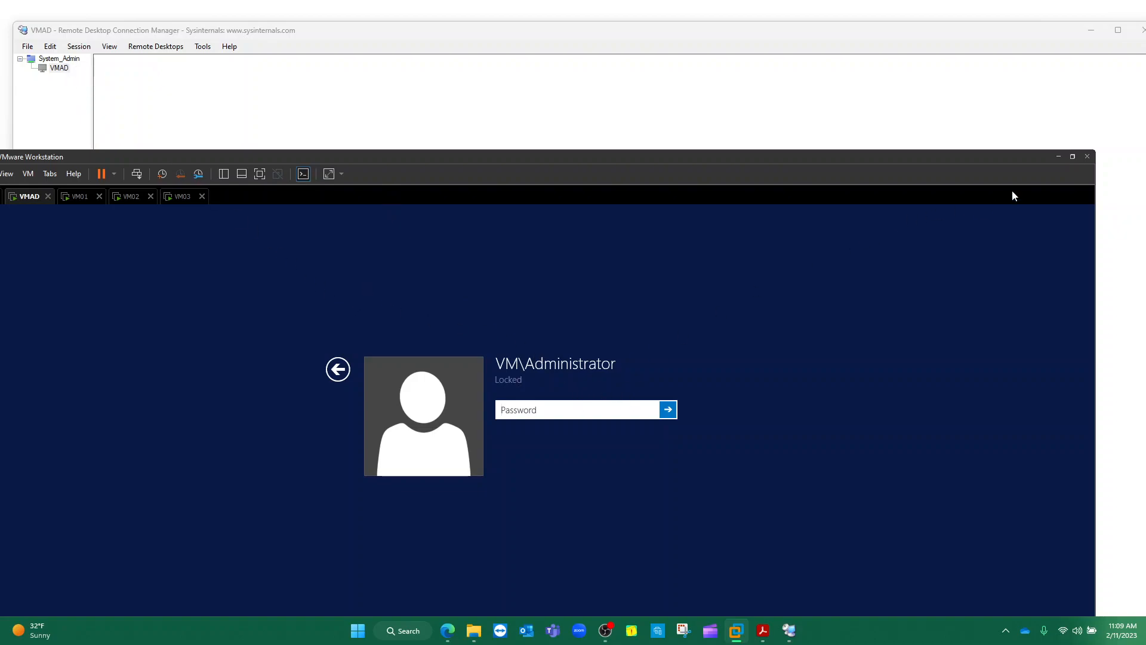
left_click(1058, 157)
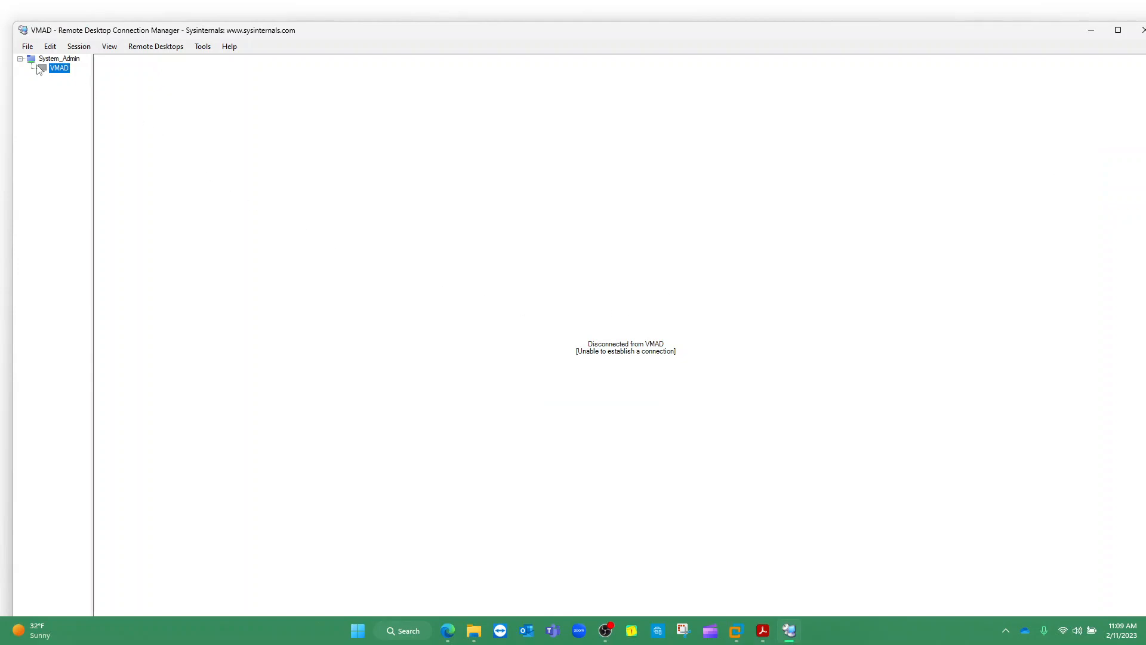
Retry connecting to VMAD, then open the VMAD Server Properties dialog
double_click(59, 69)
right_click(62, 69)
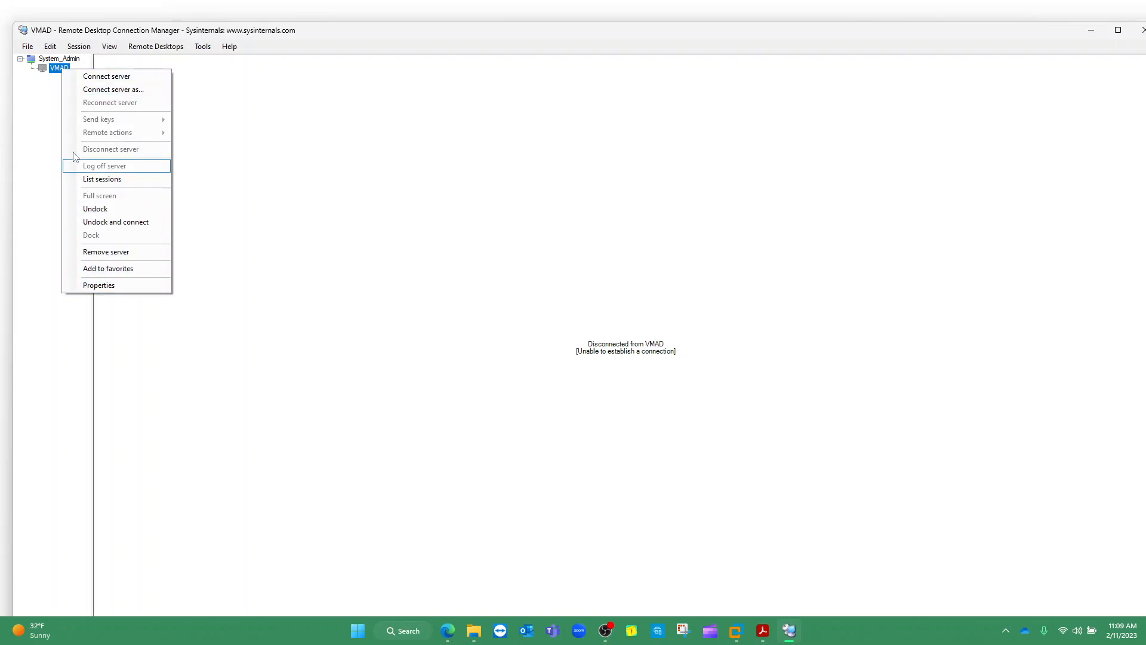
left_click(109, 287)
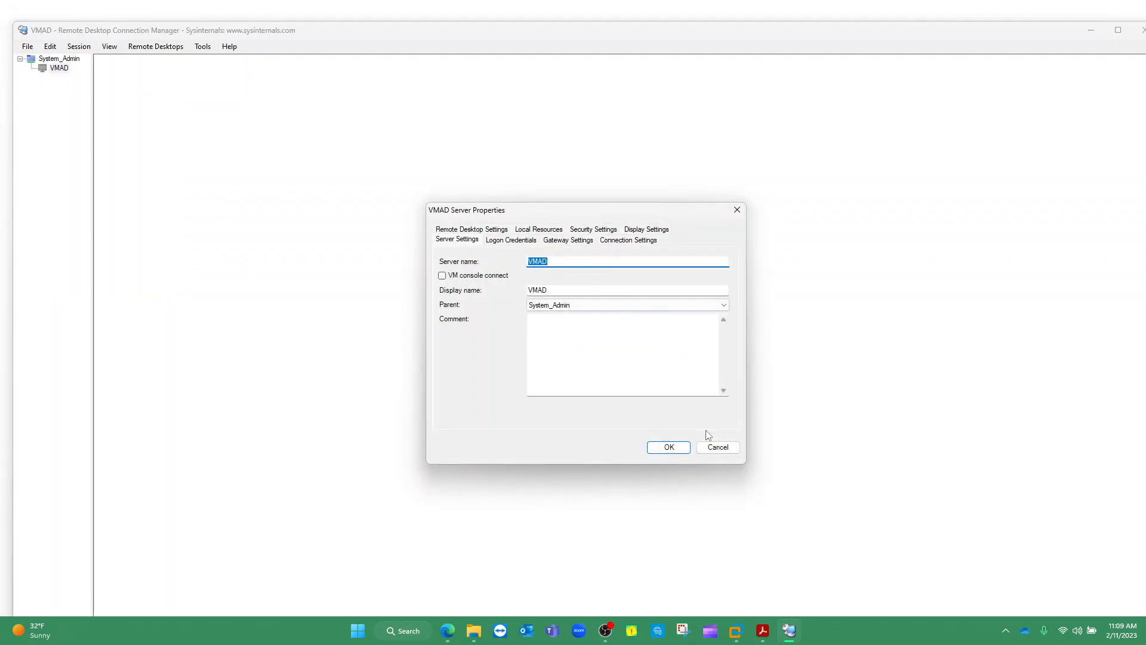
left_click(738, 633)
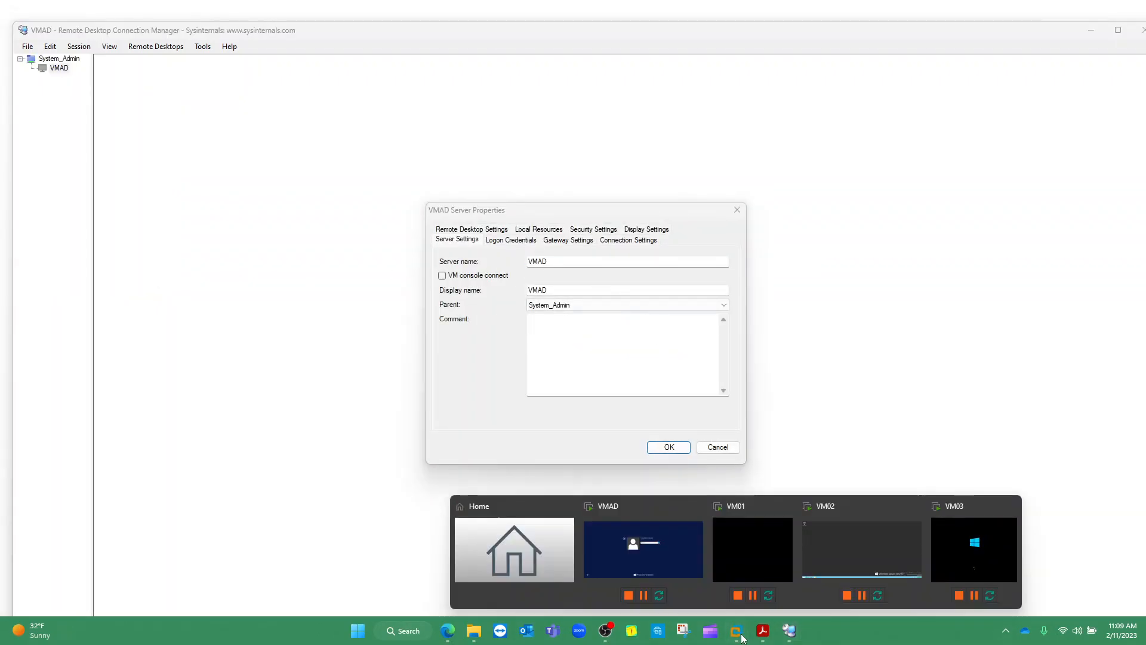
Unlock the VMAD virtual machine with the administrator password
left_click(672, 546)
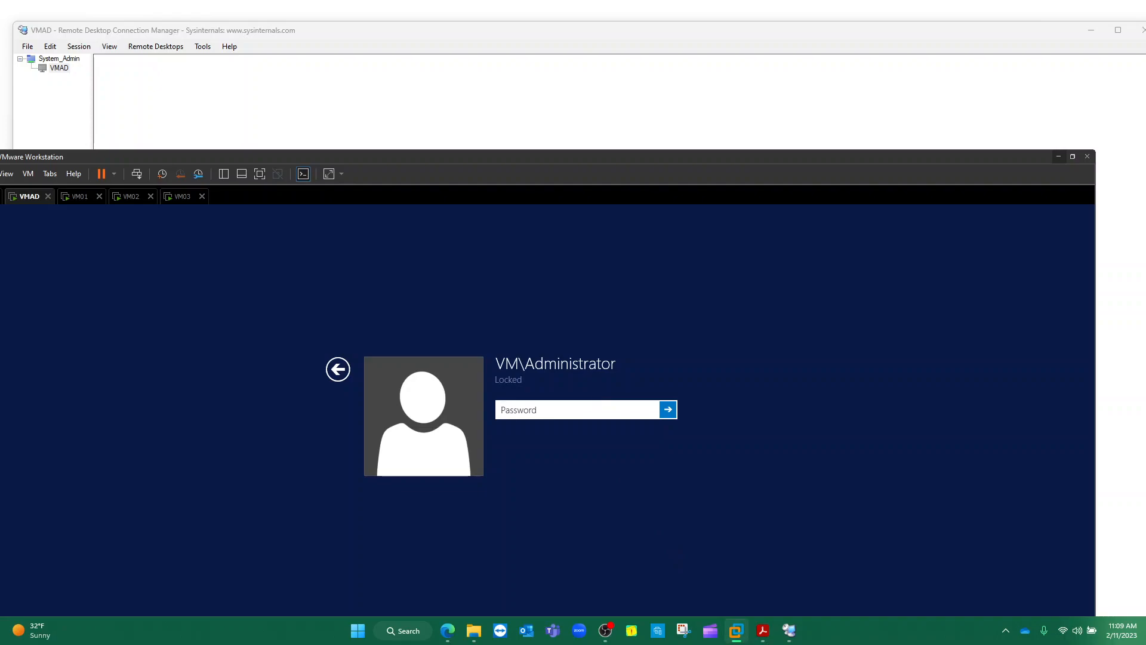
type("*************")
key("Return")
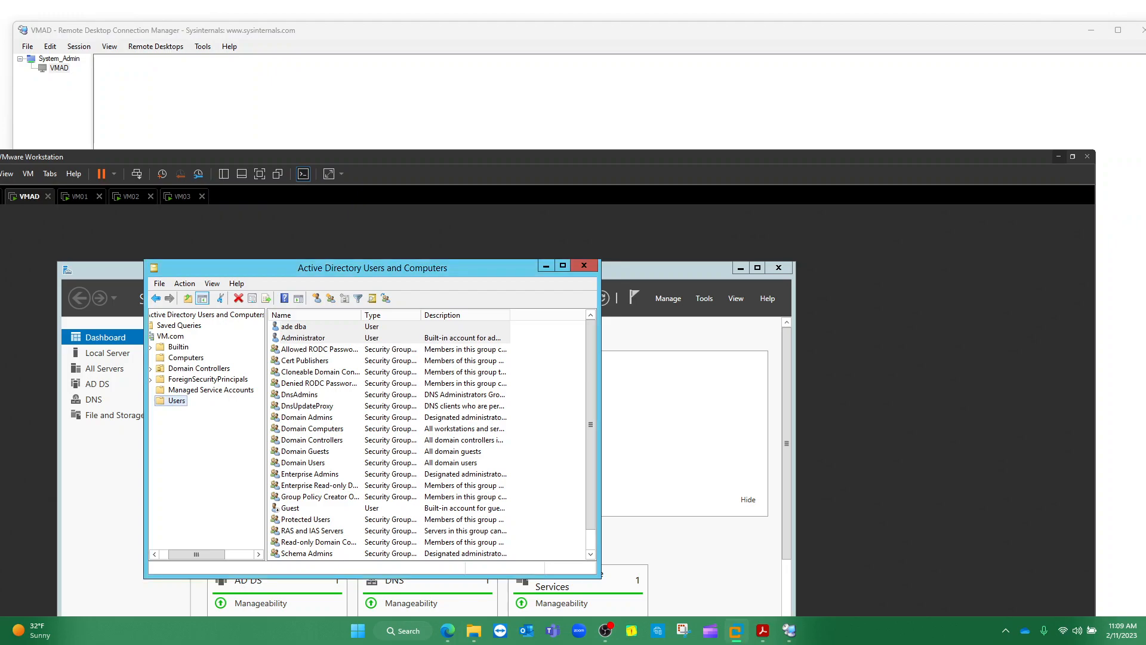
left_click_drag(542, 154, 579, 81)
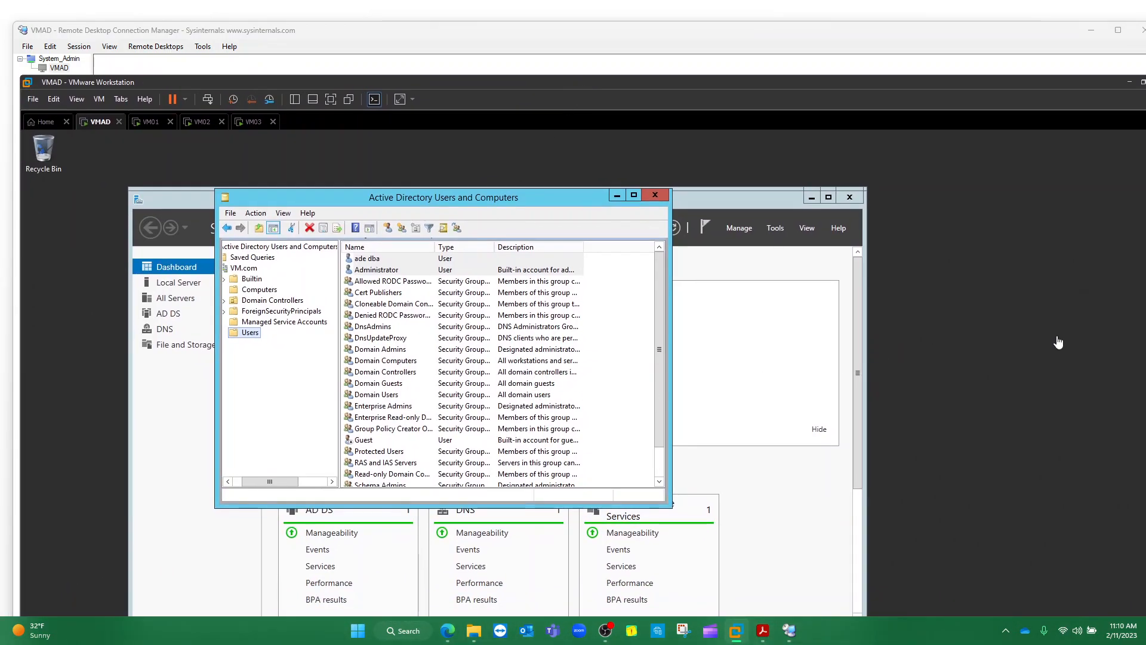
Maximize the VMAD console and open Command Prompt from a cmd search
left_click_drag(933, 75, 905, 34)
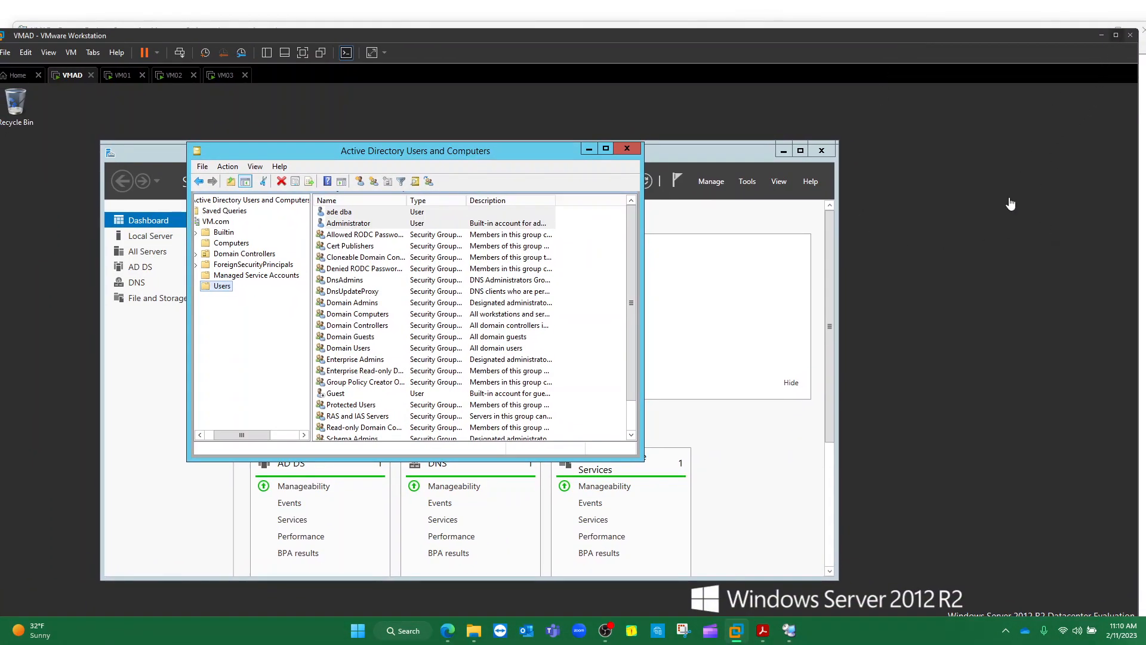
left_click(1115, 36)
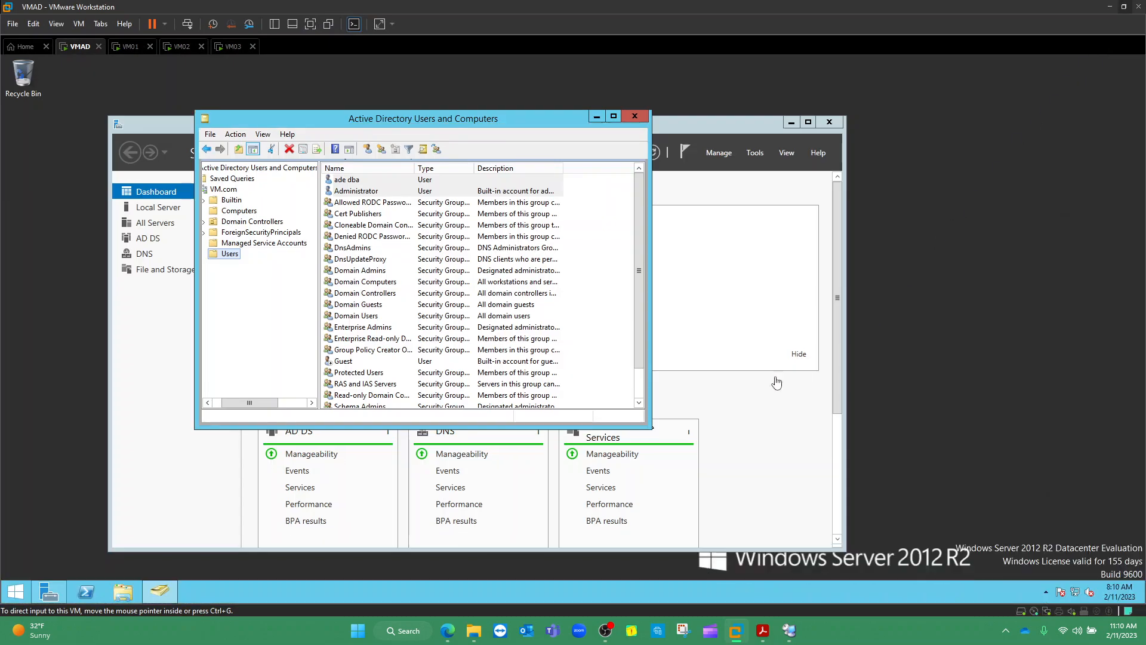
left_click(15, 590)
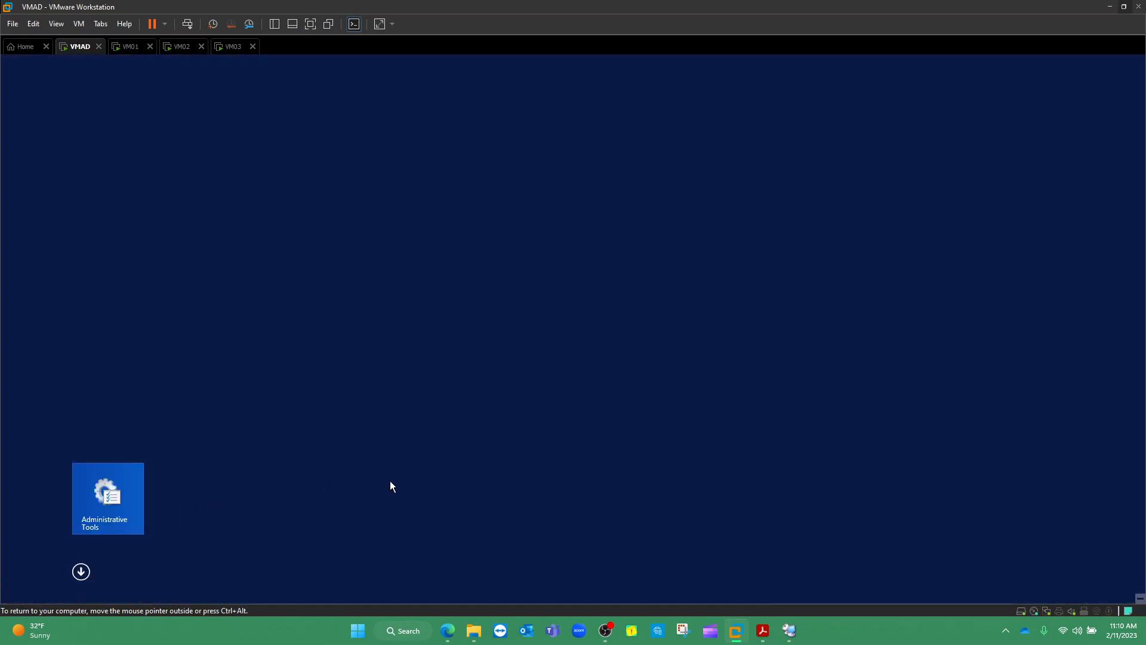
type("cmd")
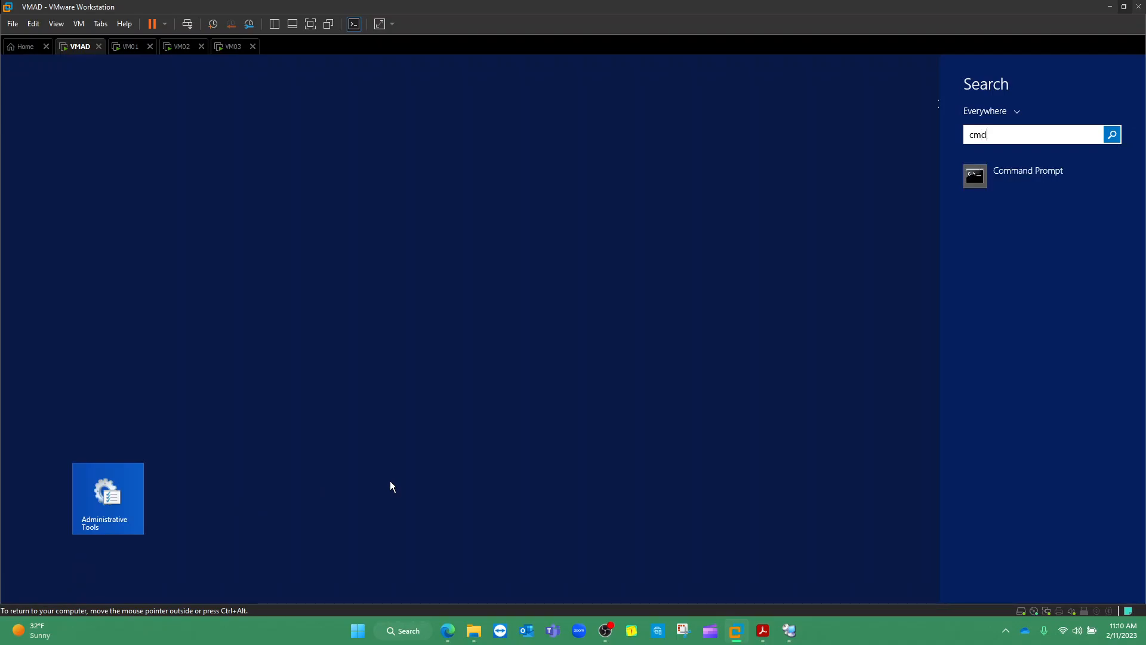
left_click(999, 191)
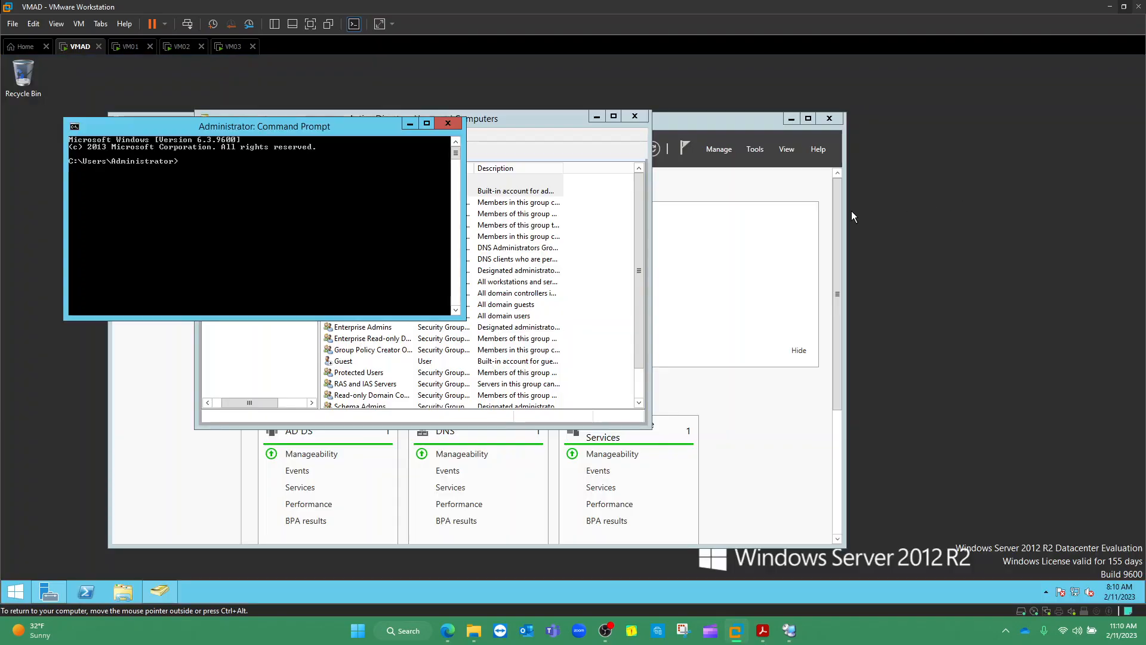
Run ipconfig to read IPv4 192.168.19.128, mask 255.255.255.0, gateway 192.168.19.2
type("ipconfig")
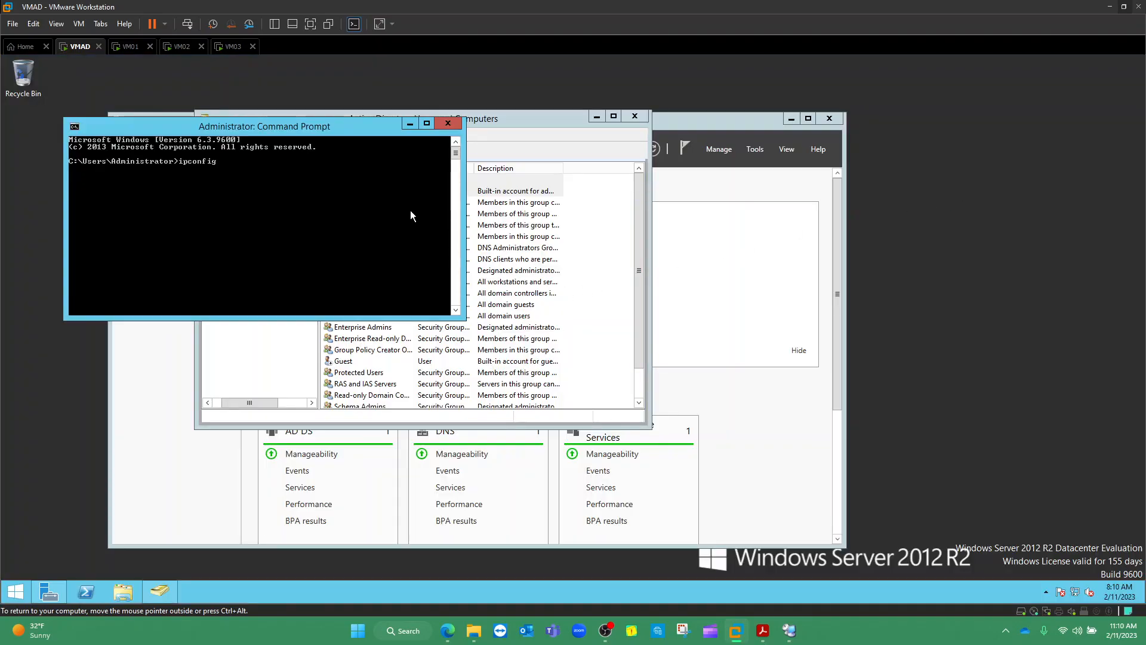
key("Return")
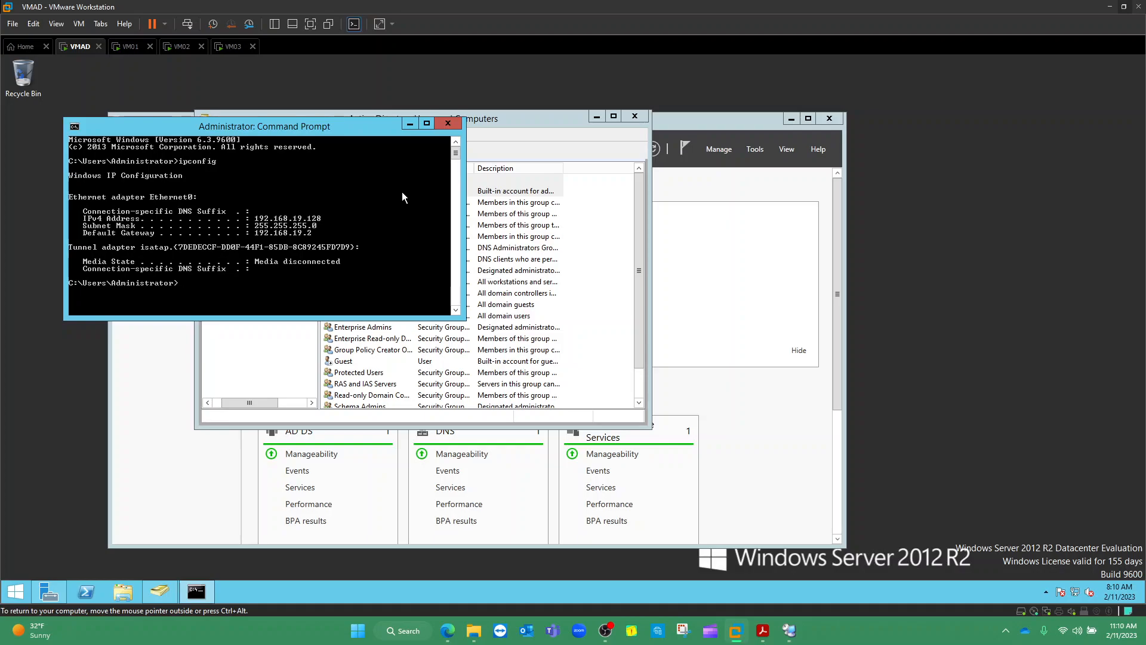
type("^@^@")
key("Escape")
key("ctrl+space")
left_click_drag(381, 126, 348, 153)
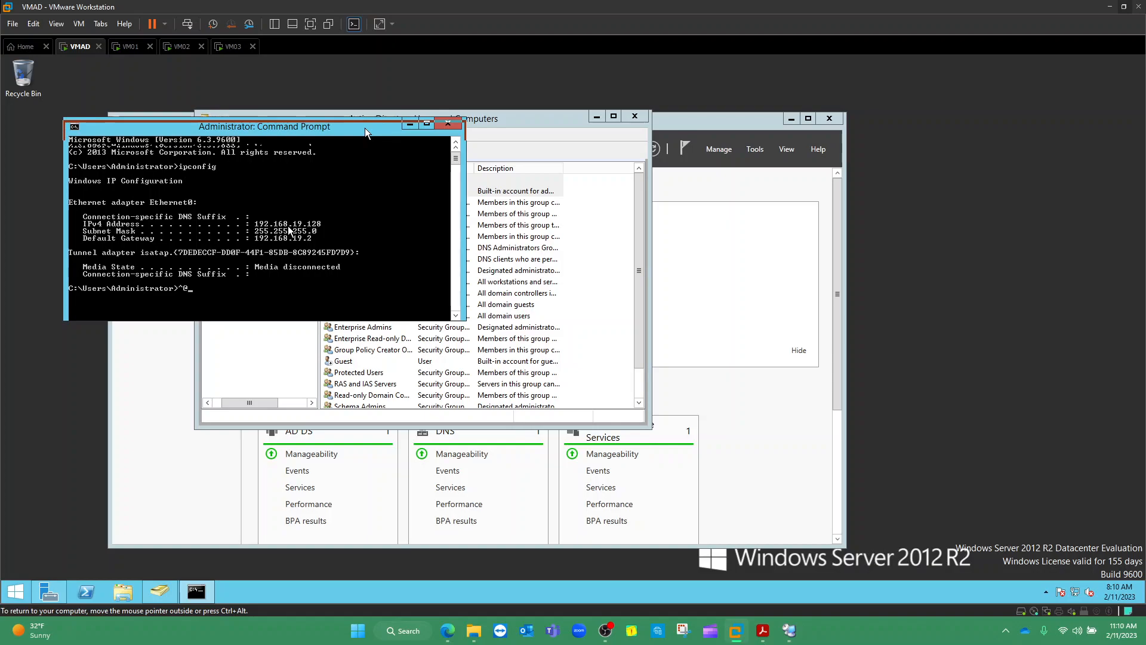
Enter 192.168.19.128 as the VMAD entry's server name
mouse_move(789, 631)
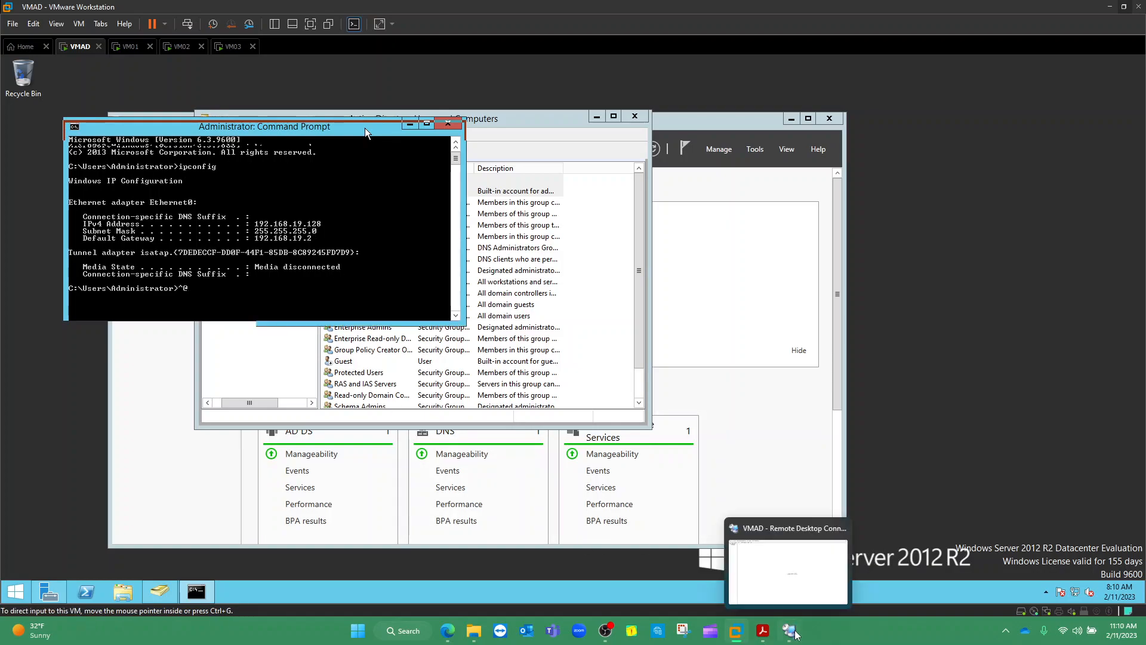
left_click(761, 567)
type("10")
key("BackSpace")
type("92.168.19.")
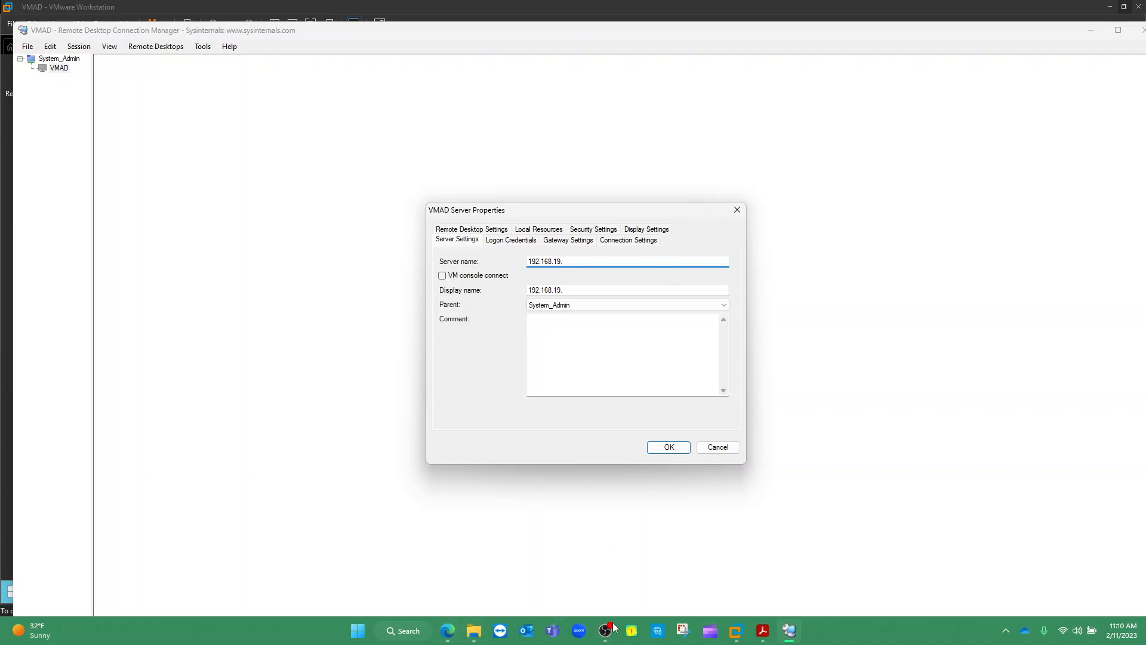
mouse_move(734, 637)
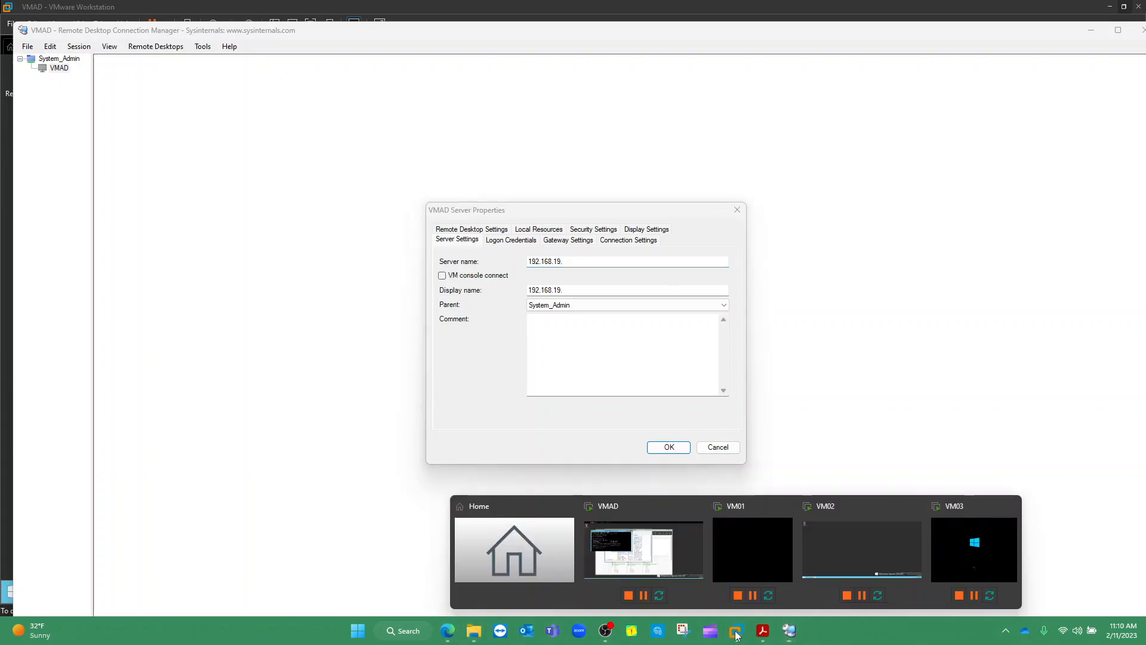
mouse_move(663, 572)
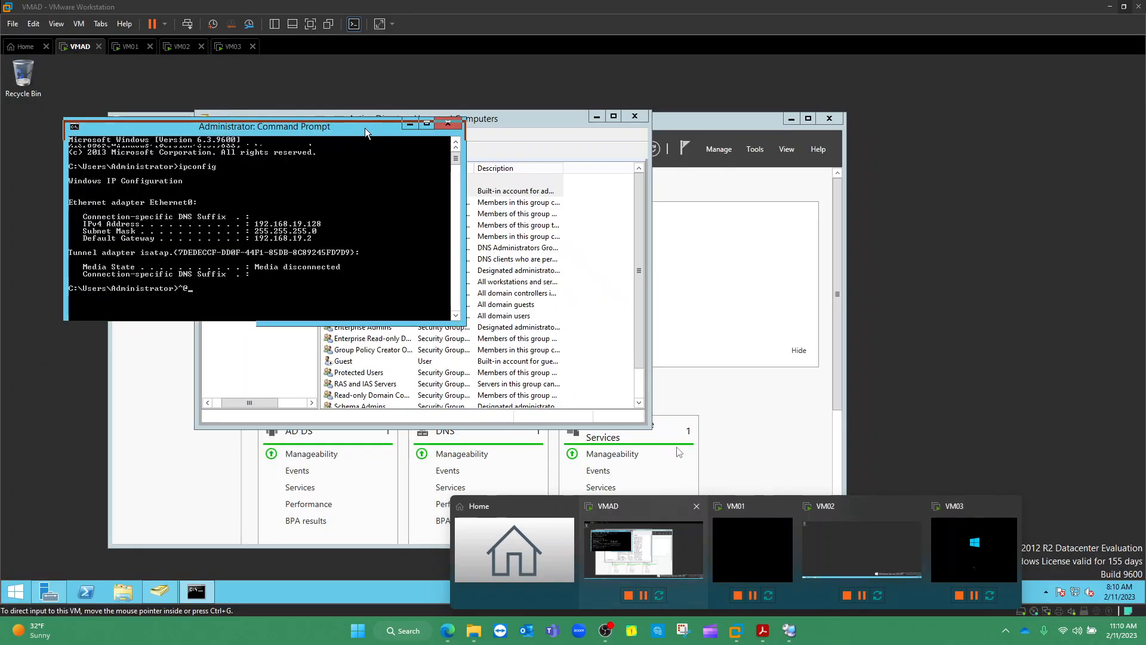
type("128")
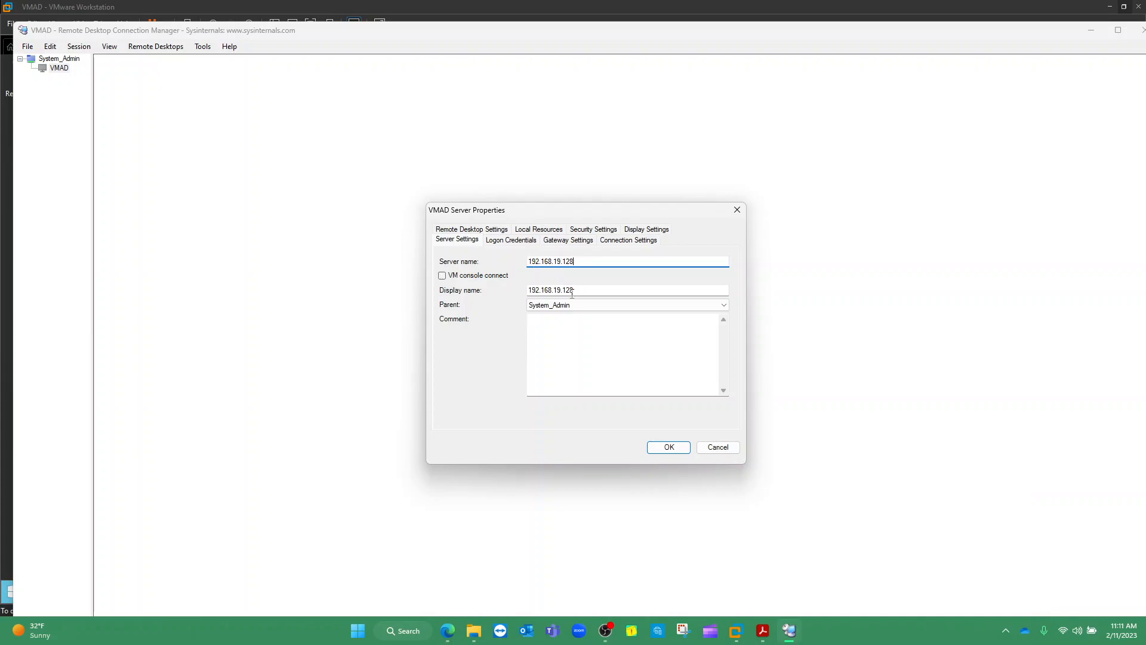
Set the display name back to VMAD and apply the server properties
left_click_drag(573, 291, 521, 291)
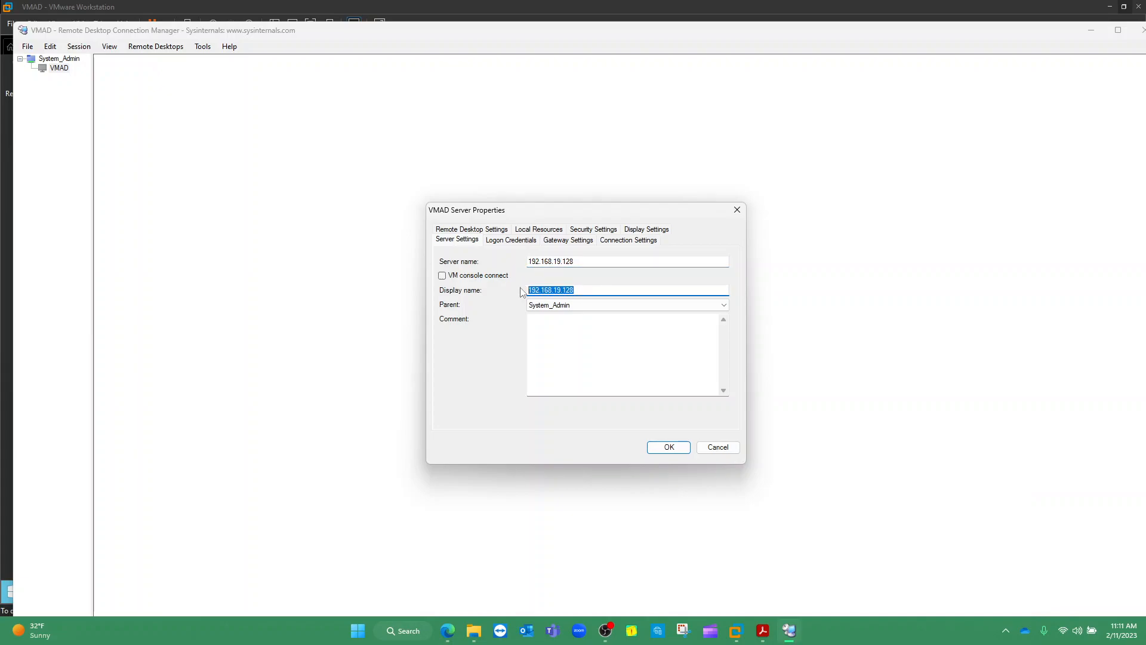
type("VMAD")
left_click_drag(580, 261, 510, 258)
left_click_drag(558, 293, 516, 290)
left_click(604, 293)
key("Tab")
left_click_drag(550, 291, 529, 292)
left_click_drag(591, 261, 532, 263)
left_click(664, 446)
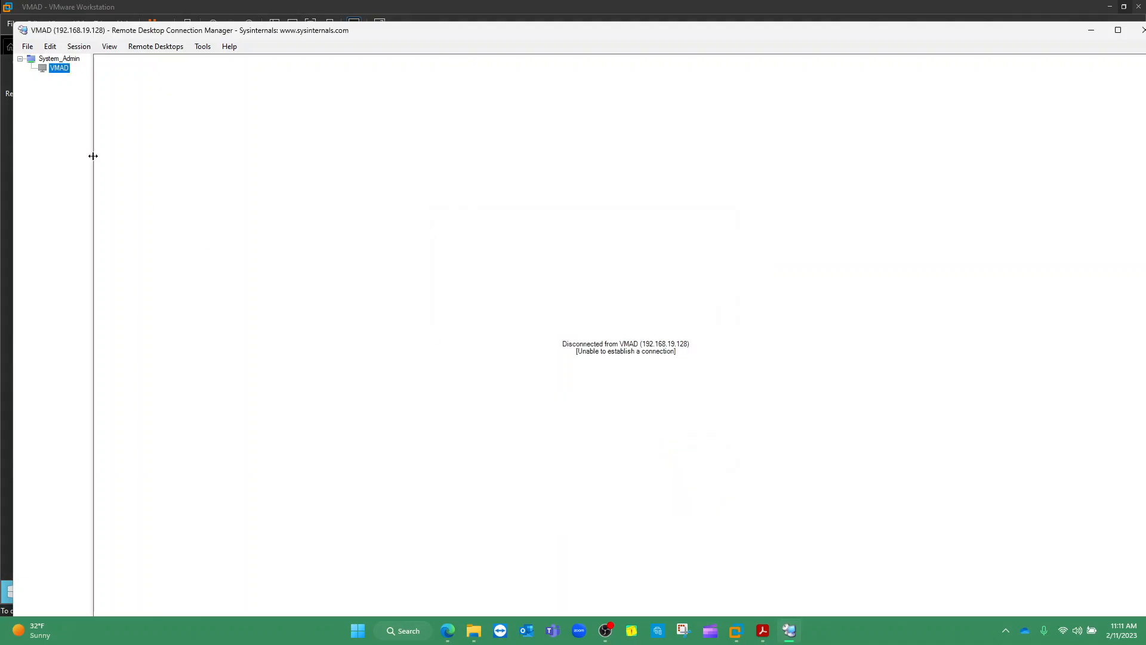
Retry connecting to VMAD twice, then bring up the VMware Workstation window previews
double_click(64, 69)
double_click(63, 71)
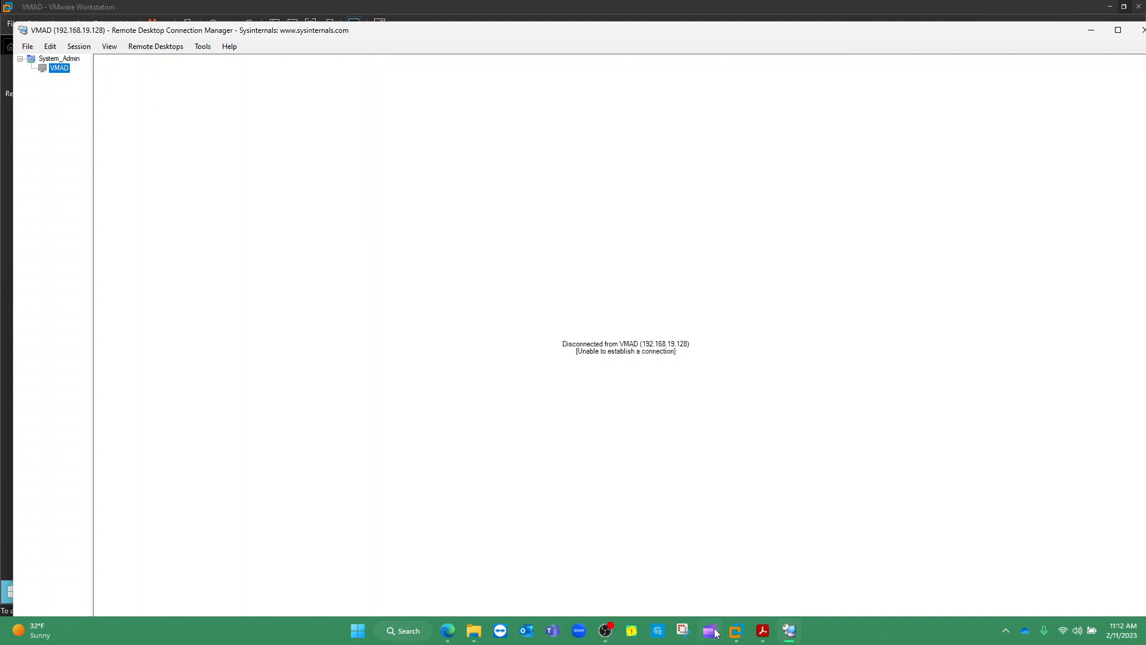
left_click(606, 630)
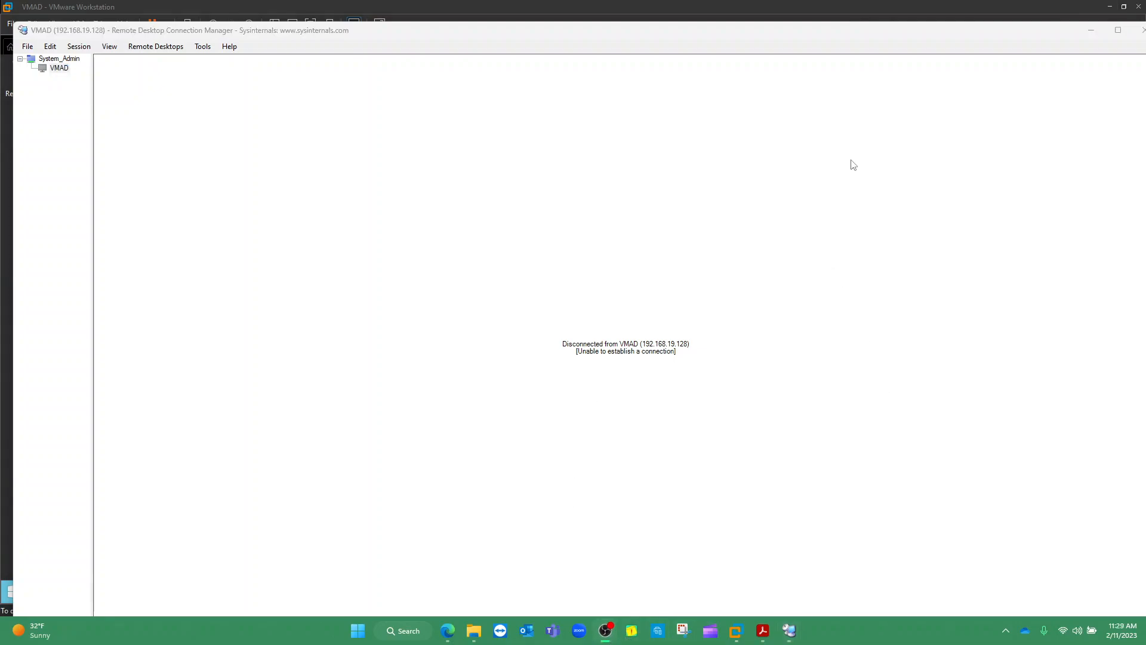
left_click(826, 151)
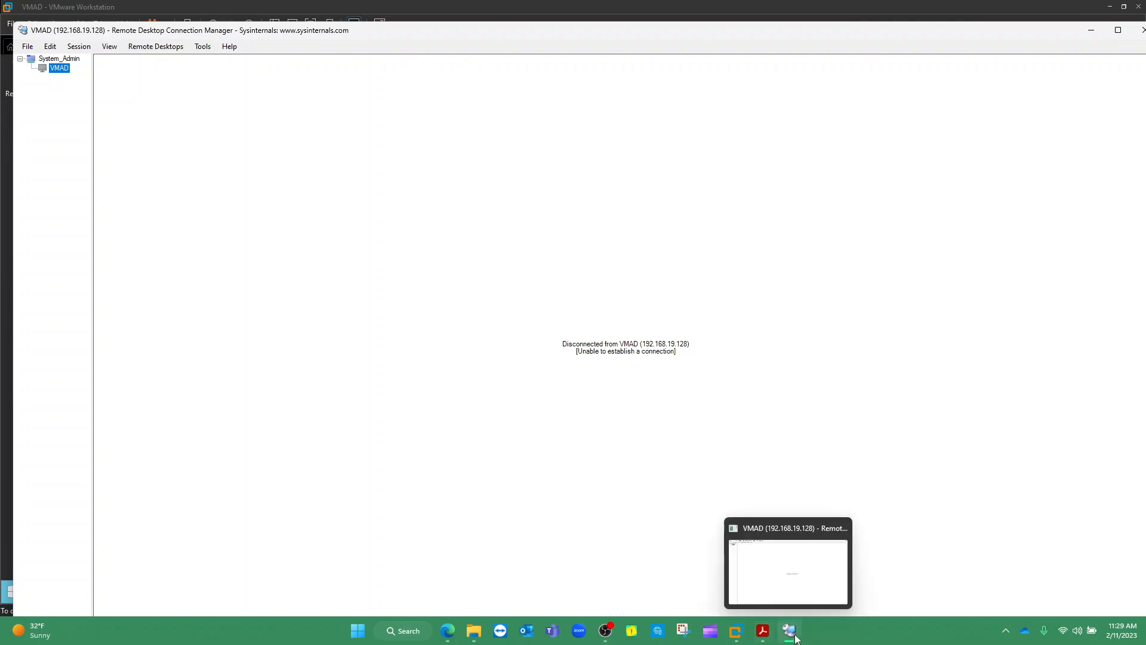
left_click(739, 636)
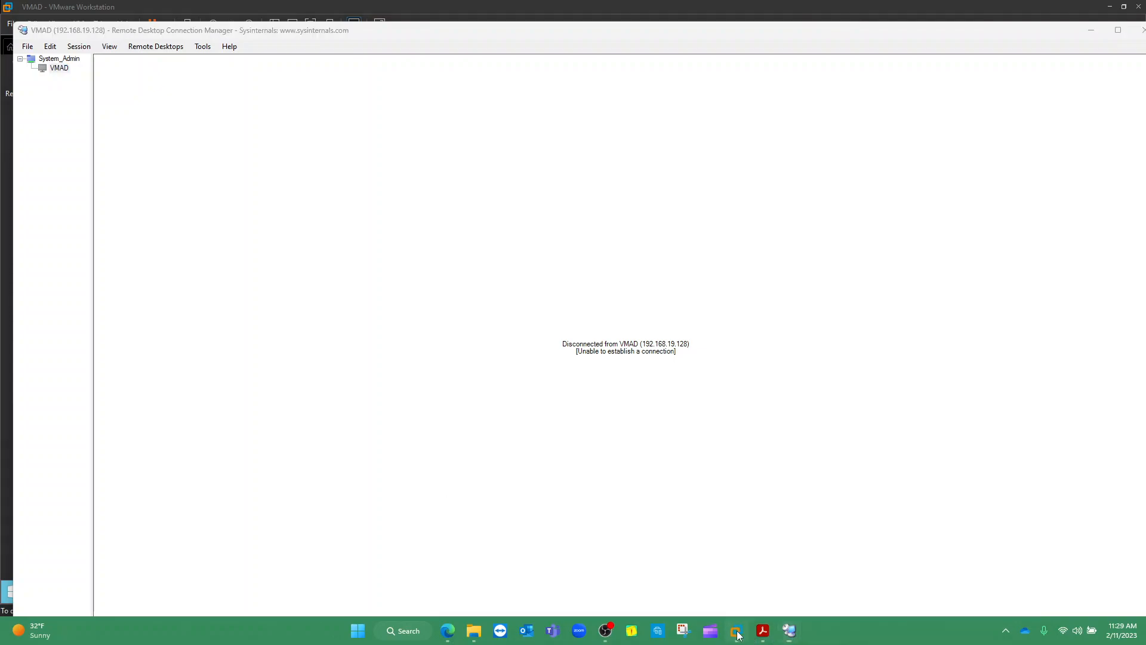
Un-maximize the VMware Workstation window showing VMAD and move it up and left
left_click(642, 550)
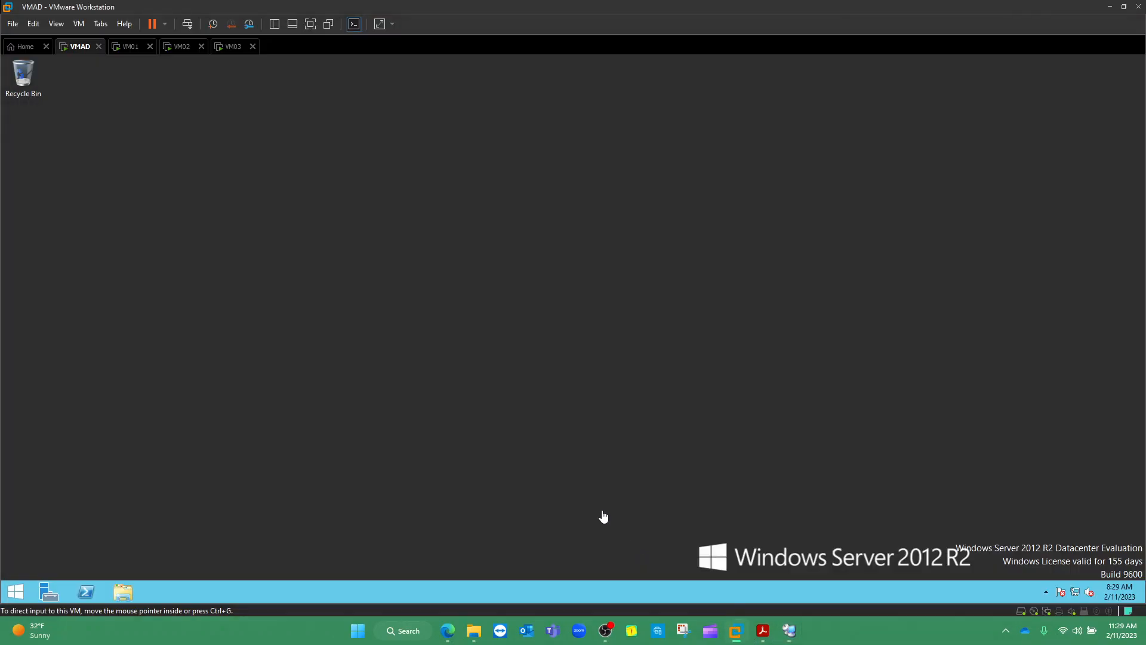
left_click_drag(320, 6, 404, 62)
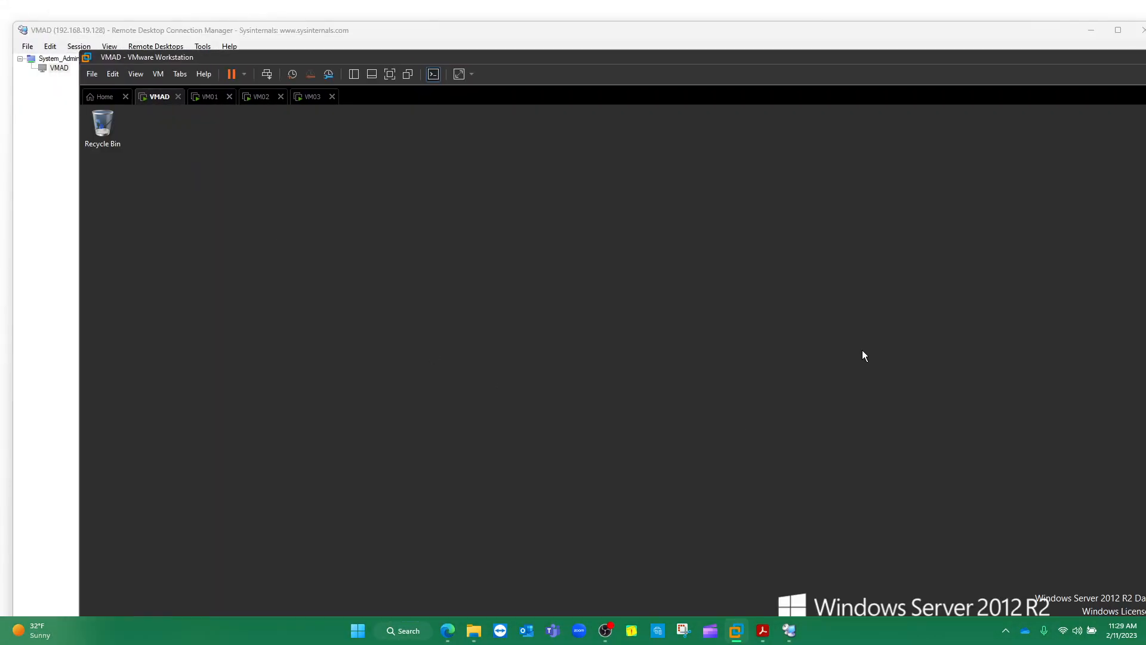
left_click_drag(658, 56, 643, 28)
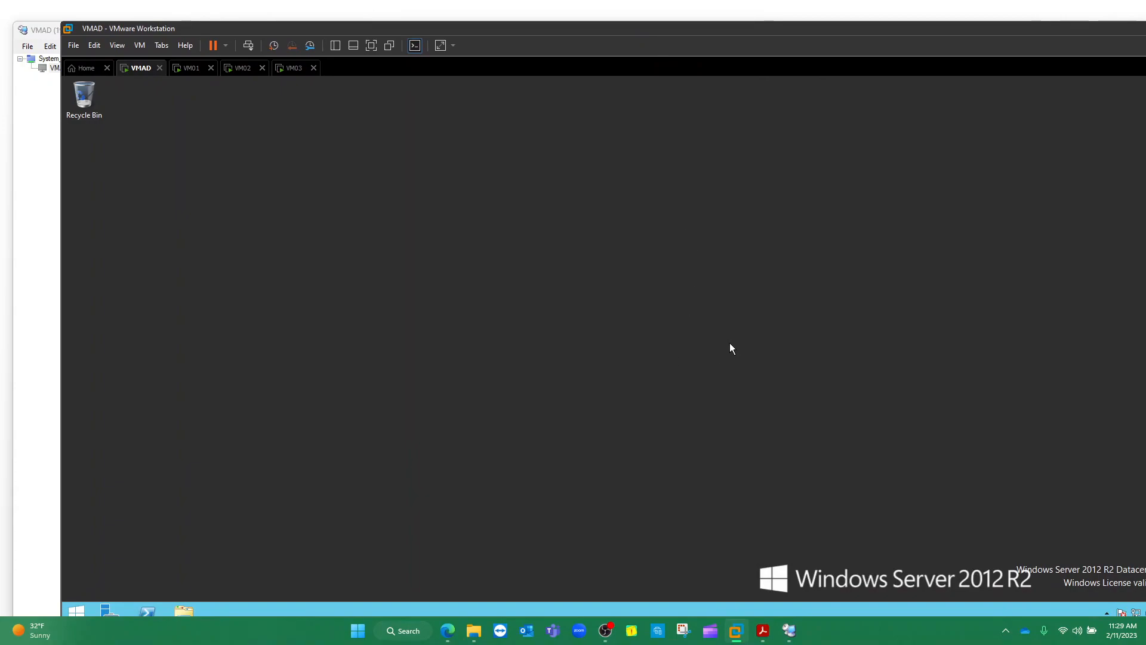
left_click_drag(523, 39, 505, 23)
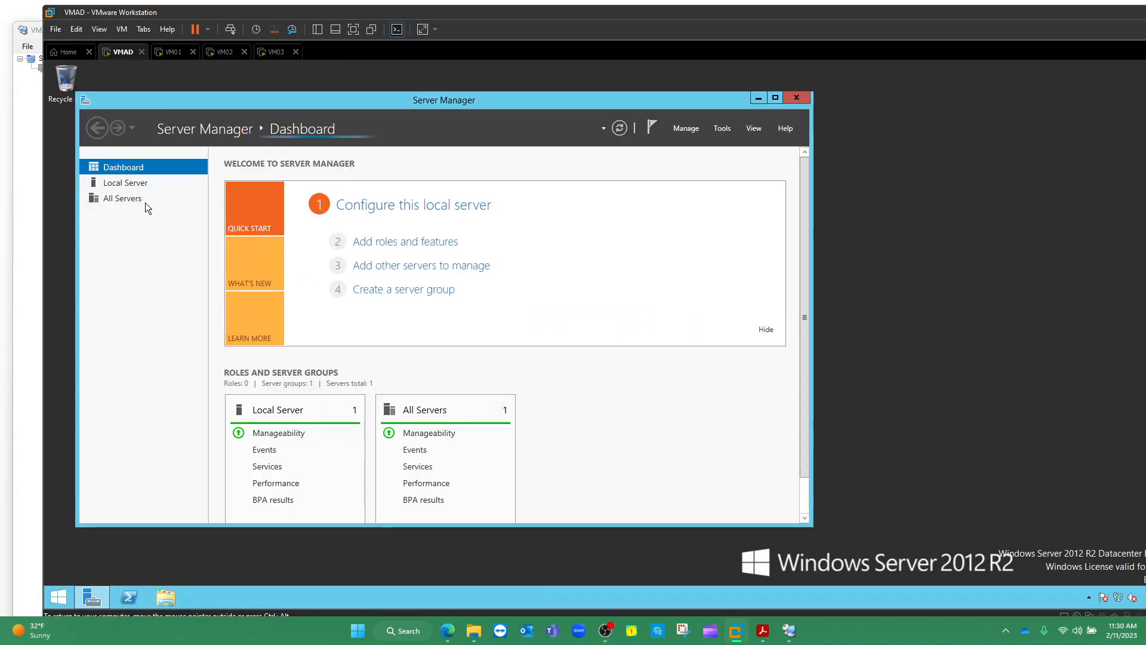
Open Server Manager's Local Server page on VMAD and check that Remote Desktop shows Enabled
left_click(123, 182)
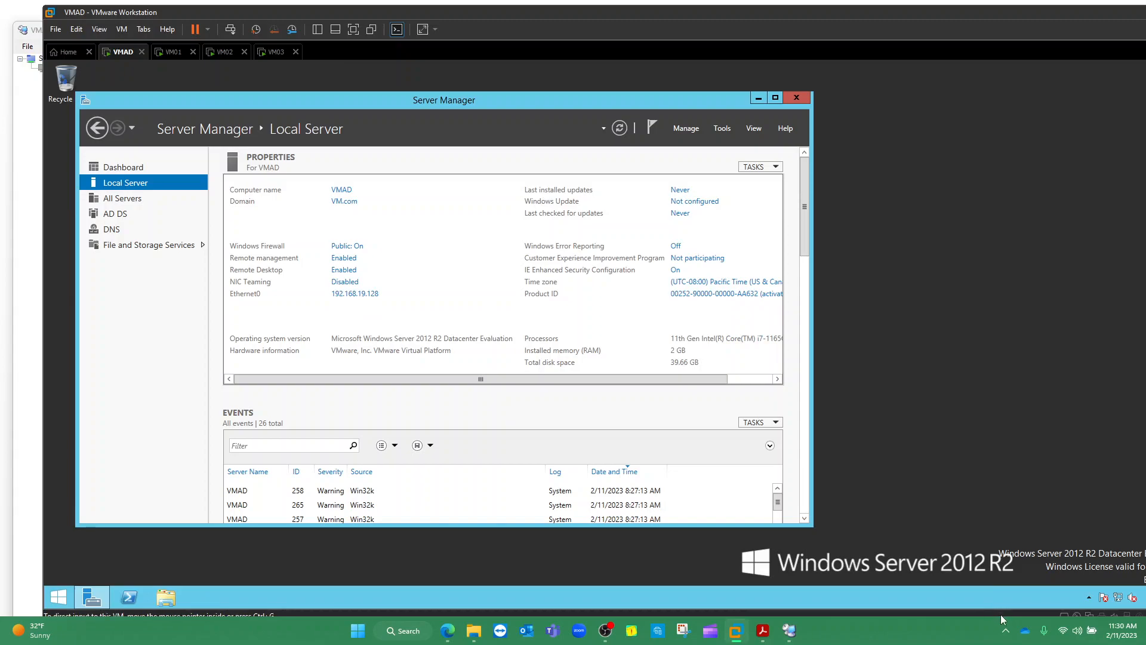
left_click(1006, 631)
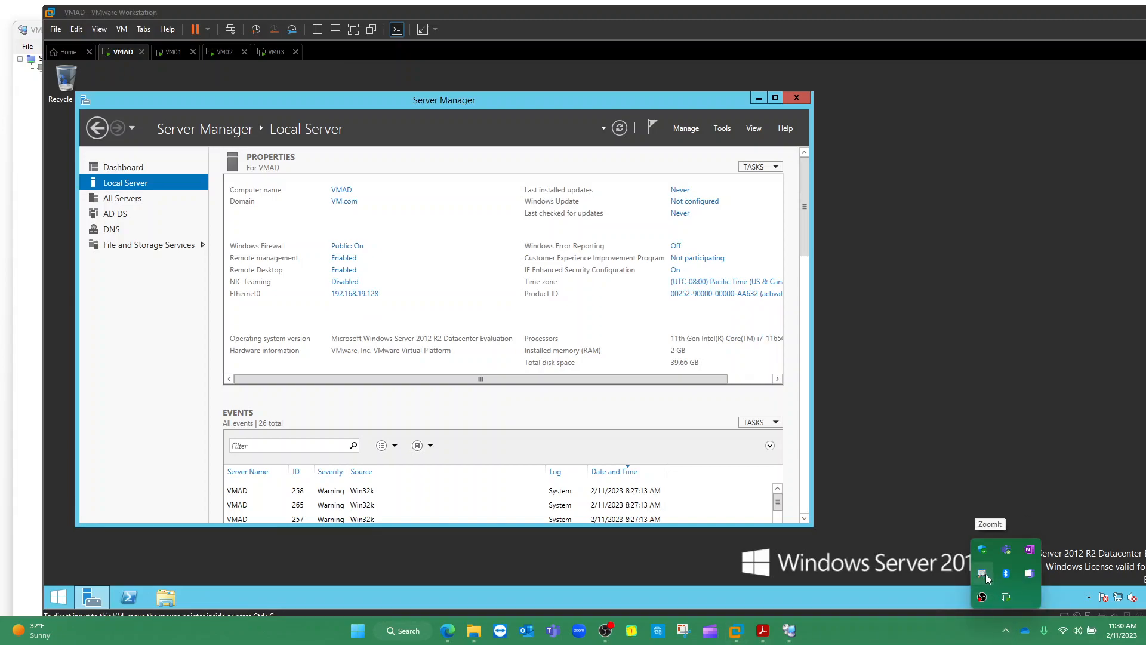
right_click(986, 574)
left_click(1055, 490)
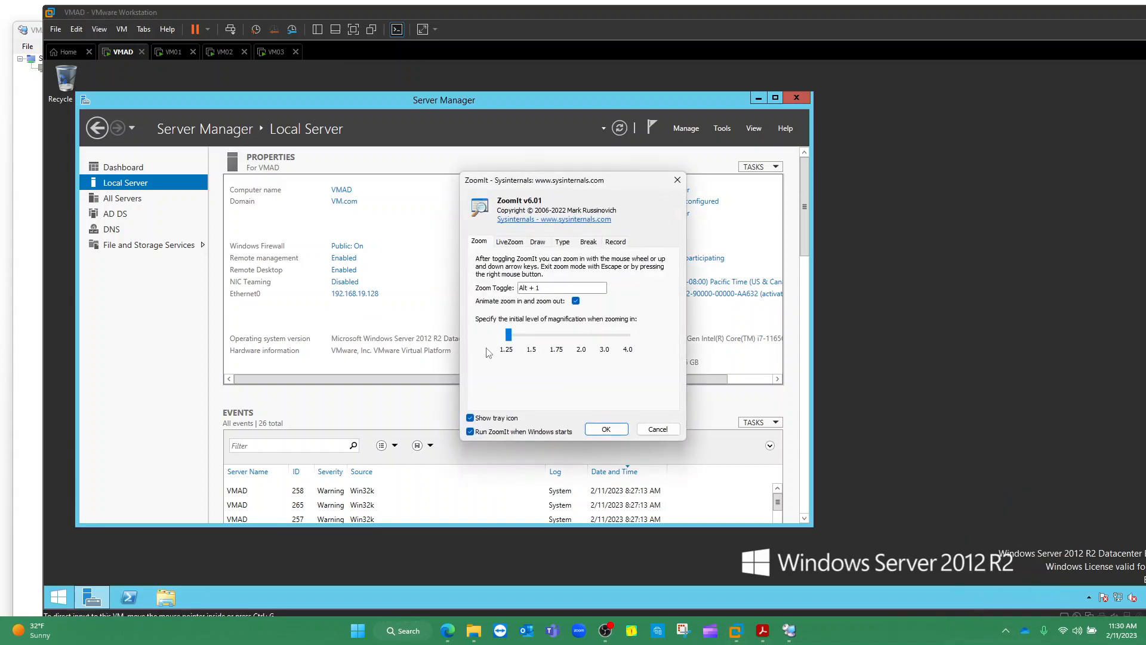
left_click(606, 429)
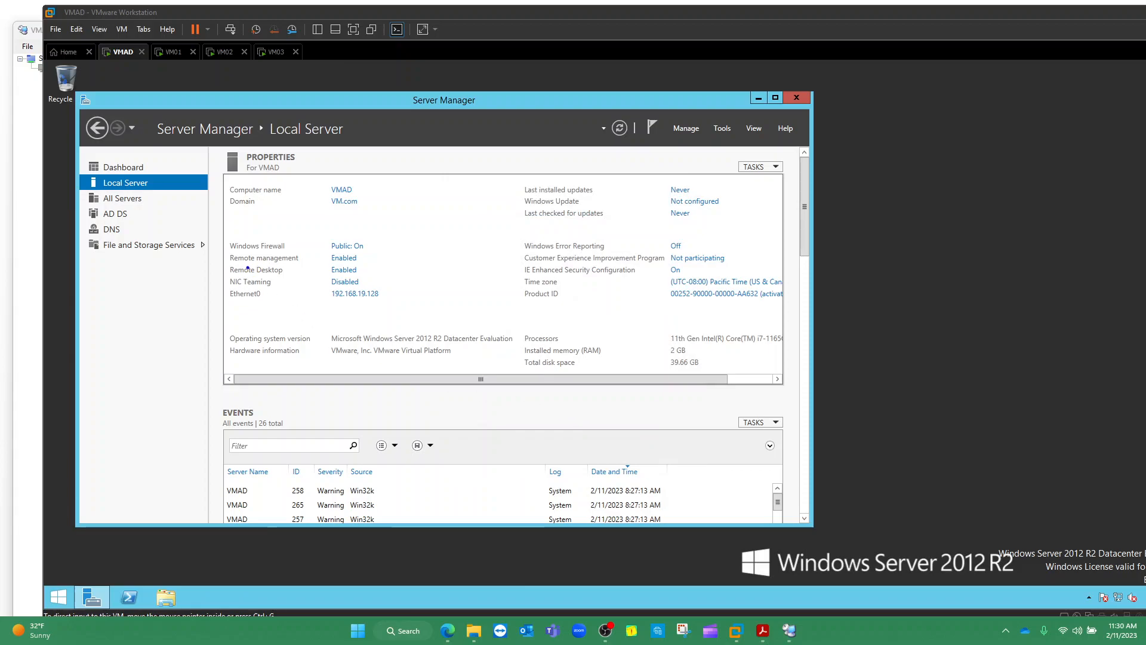
mouse_move(241, 268)
left_mouse_down()
mouse_move(221, 272)
mouse_move(368, 271)
mouse_move(237, 261)
left_mouse_up()
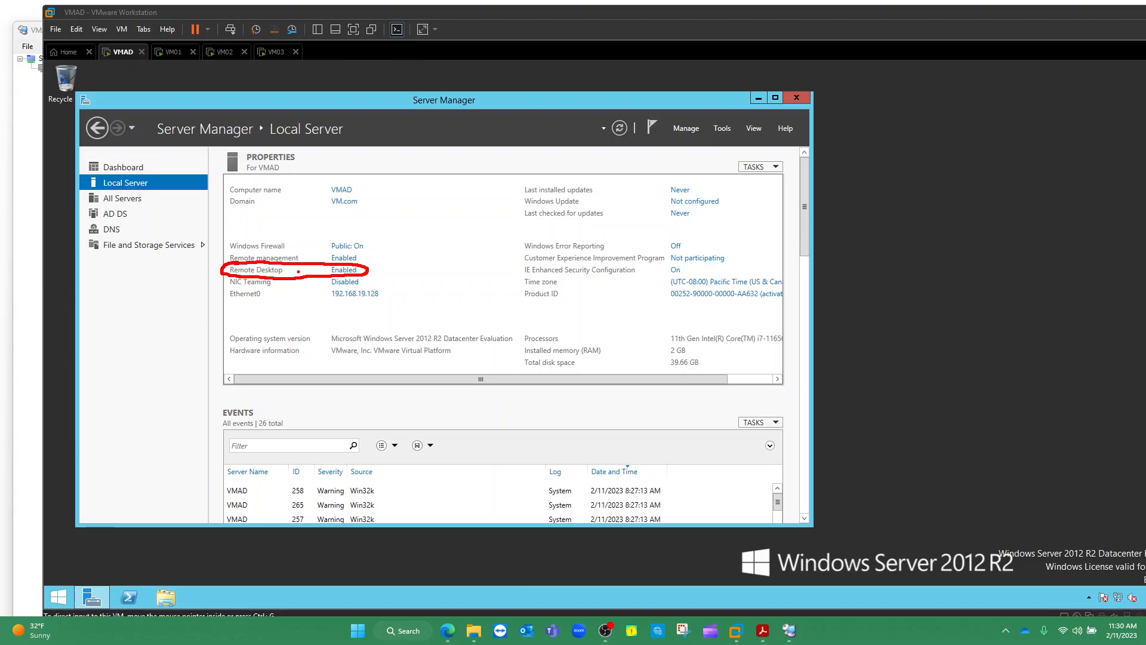
key("Escape")
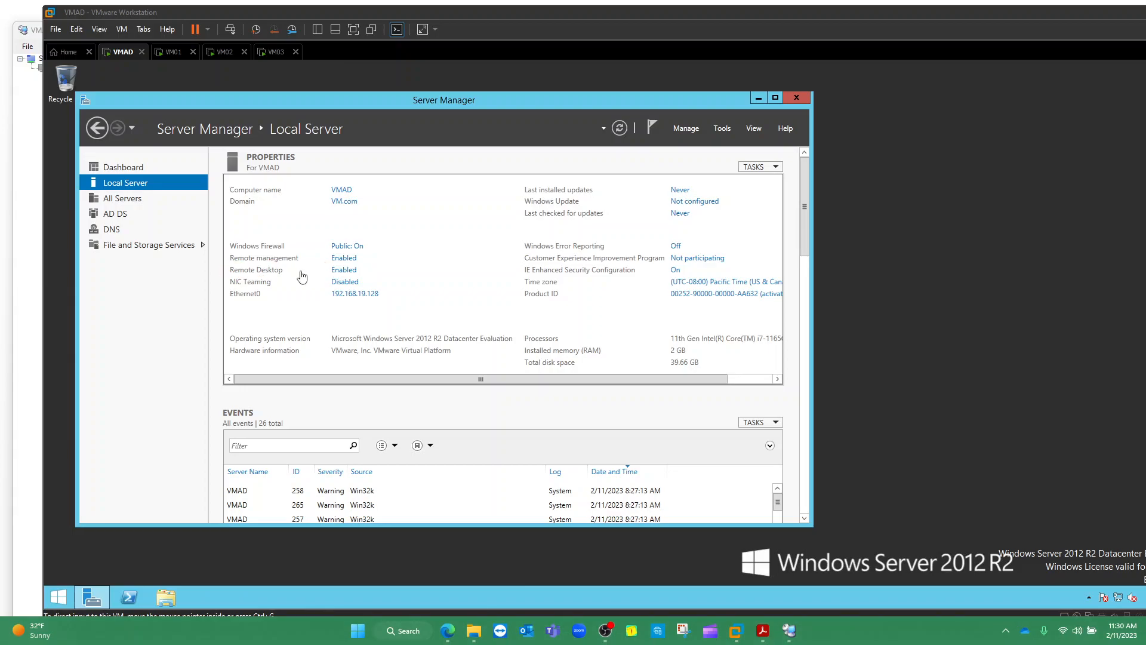
Review VMAD's Remote Desktop settings, close System Properties unchanged, and return to RDCMan
left_click(341, 274)
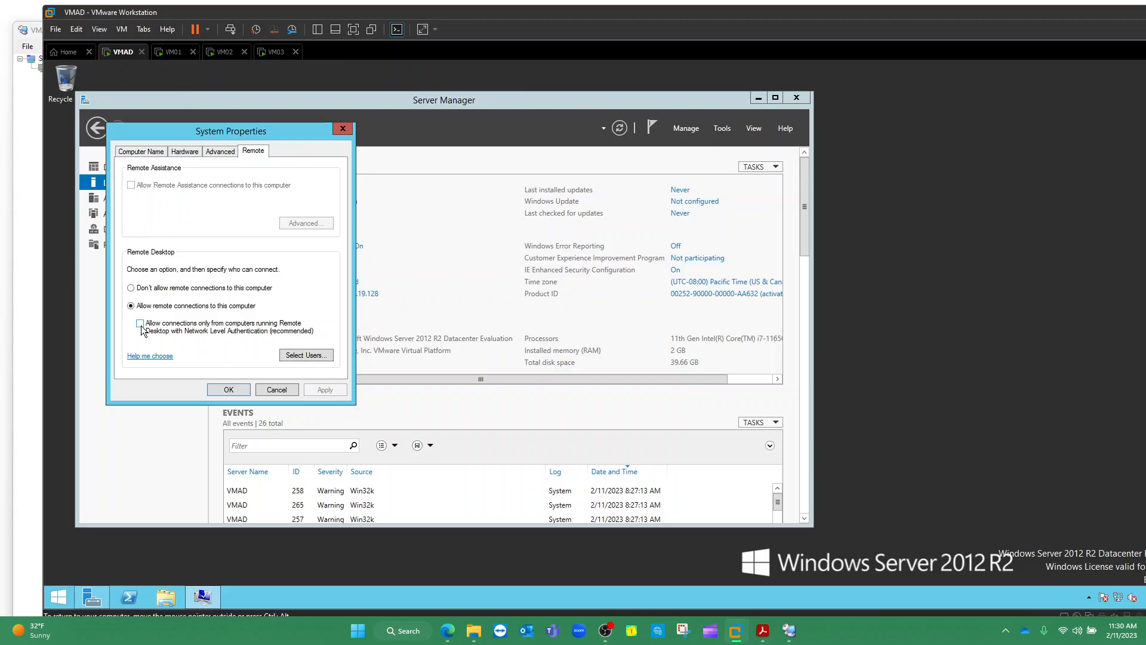
left_click(343, 129)
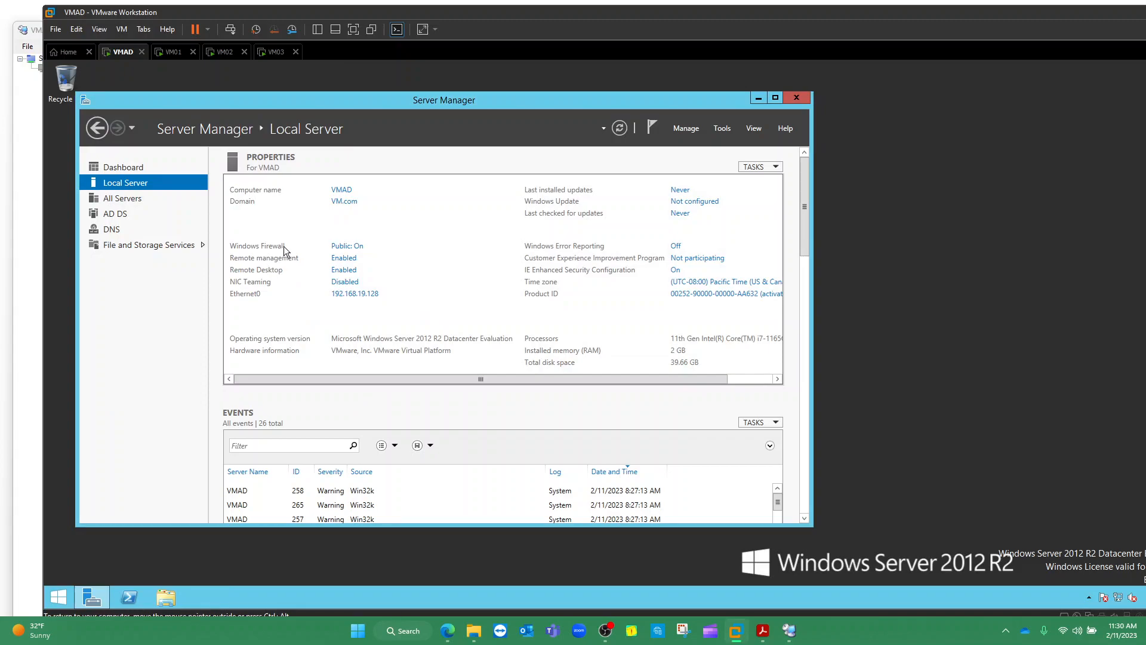
left_click(1006, 630)
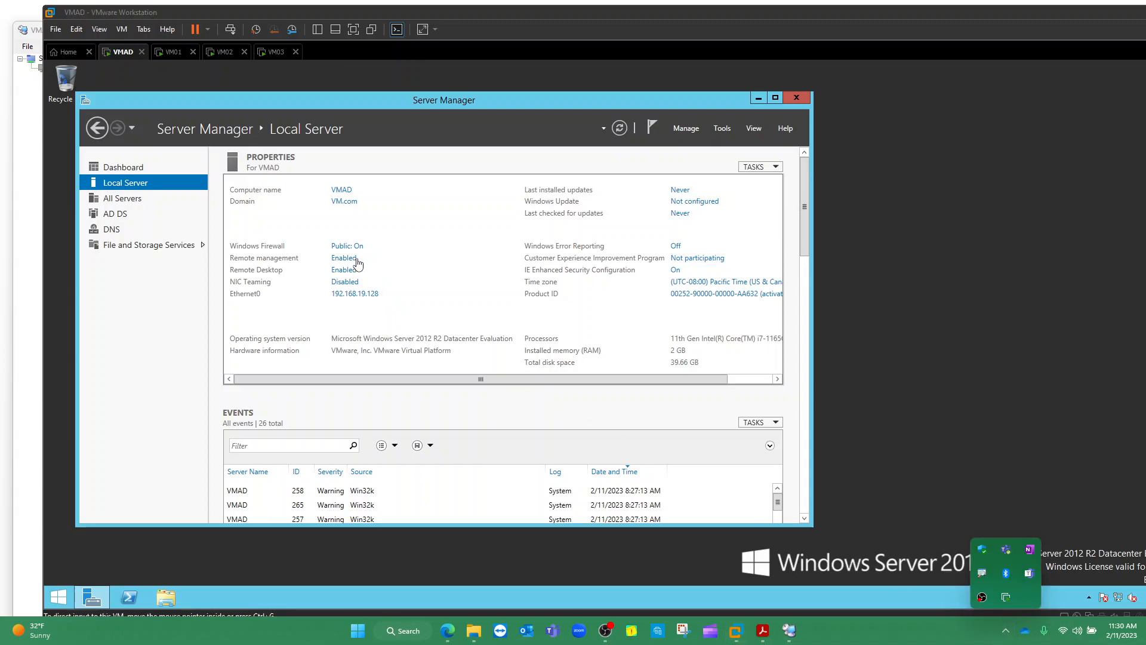
mouse_move(370, 240)
left_mouse_down()
mouse_move(222, 234)
mouse_move(238, 253)
mouse_move(292, 257)
mouse_move(367, 256)
mouse_move(369, 245)
left_mouse_up()
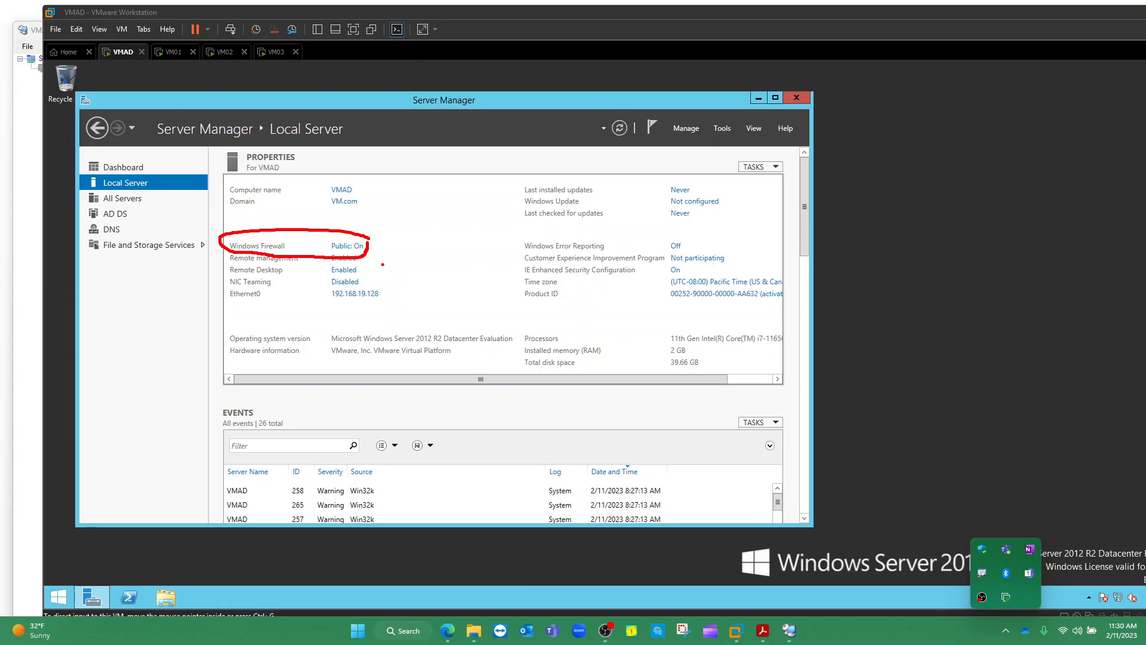
key("Escape")
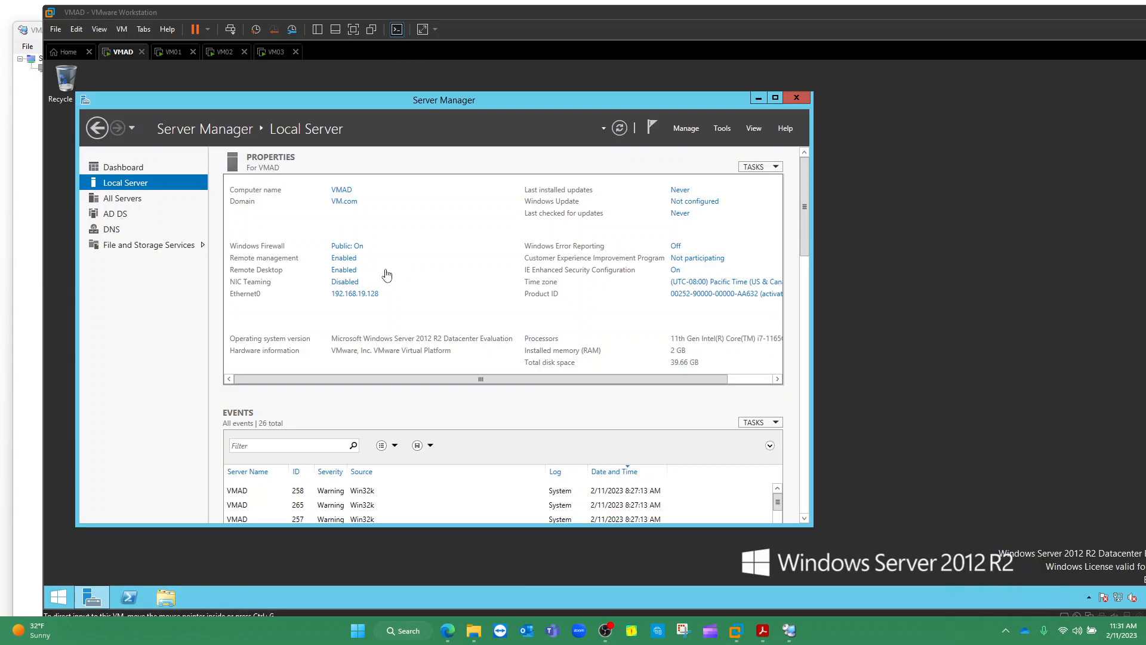
left_click(37, 36)
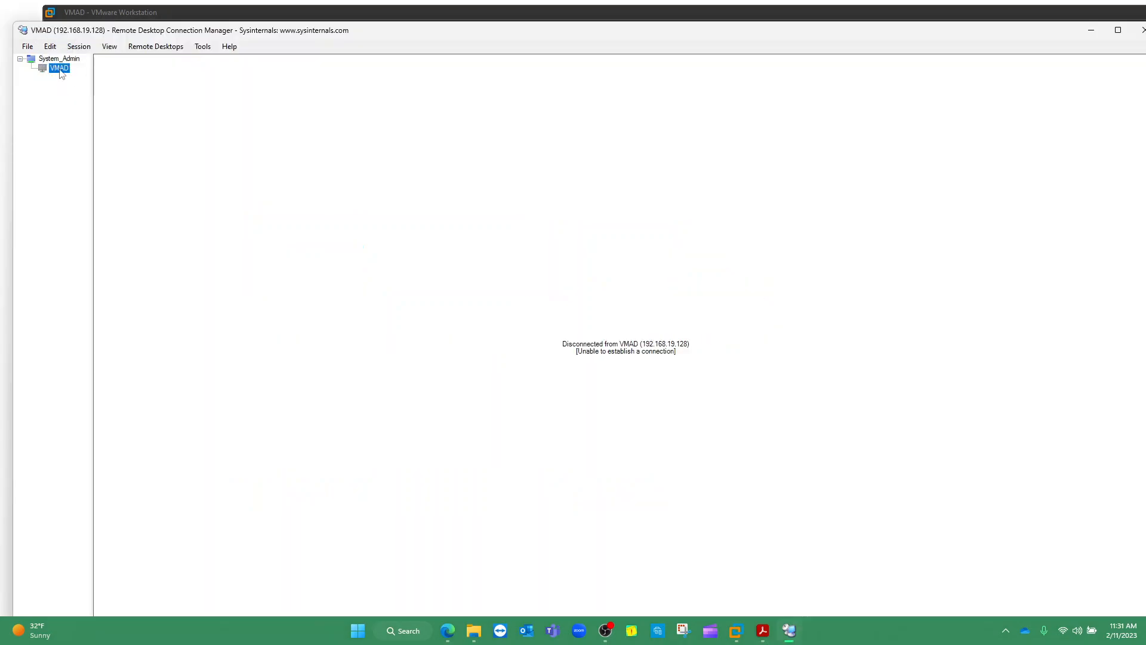
Open VMAD's Server Properties at Connection Settings and note 'Remote Desktop Protocol (RDP) 3389' on screen
right_click(61, 73)
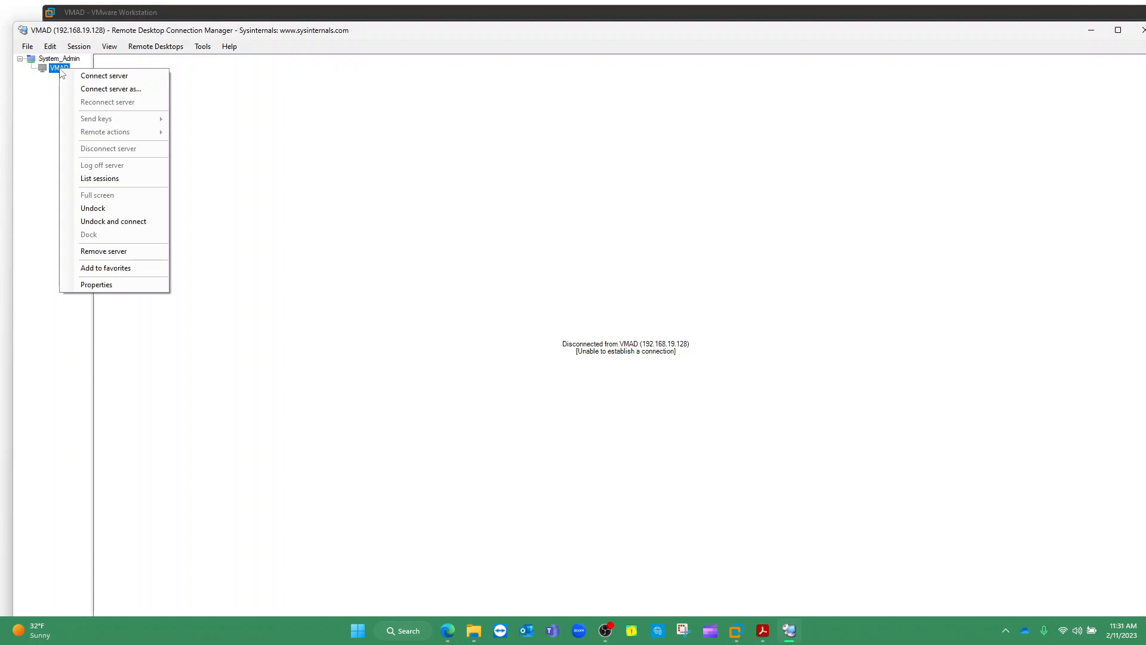
left_click(101, 284)
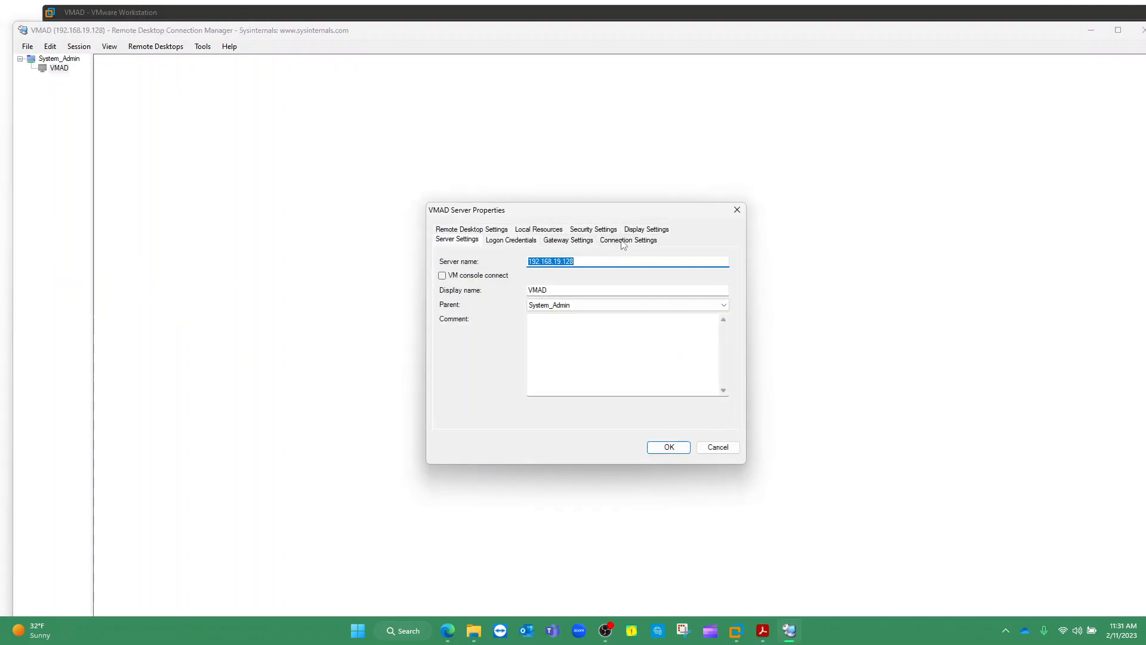
left_click(631, 241)
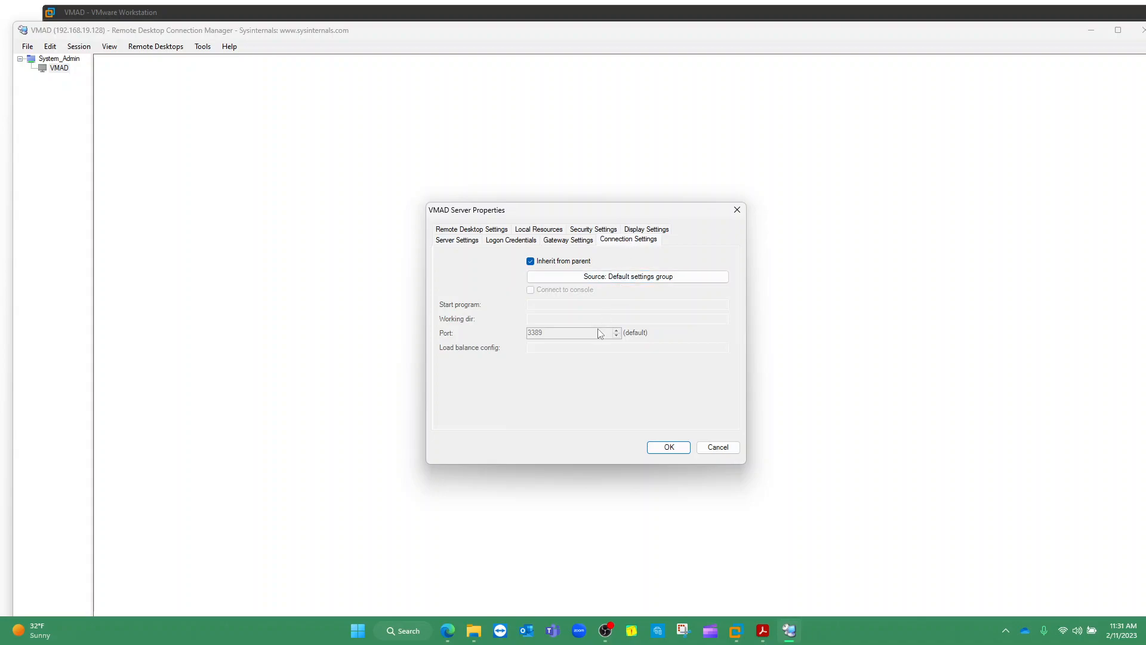
mouse_move(561, 321)
left_mouse_down()
mouse_move(546, 317)
mouse_move(504, 348)
mouse_move(568, 329)
mouse_move(560, 318)
left_mouse_up()
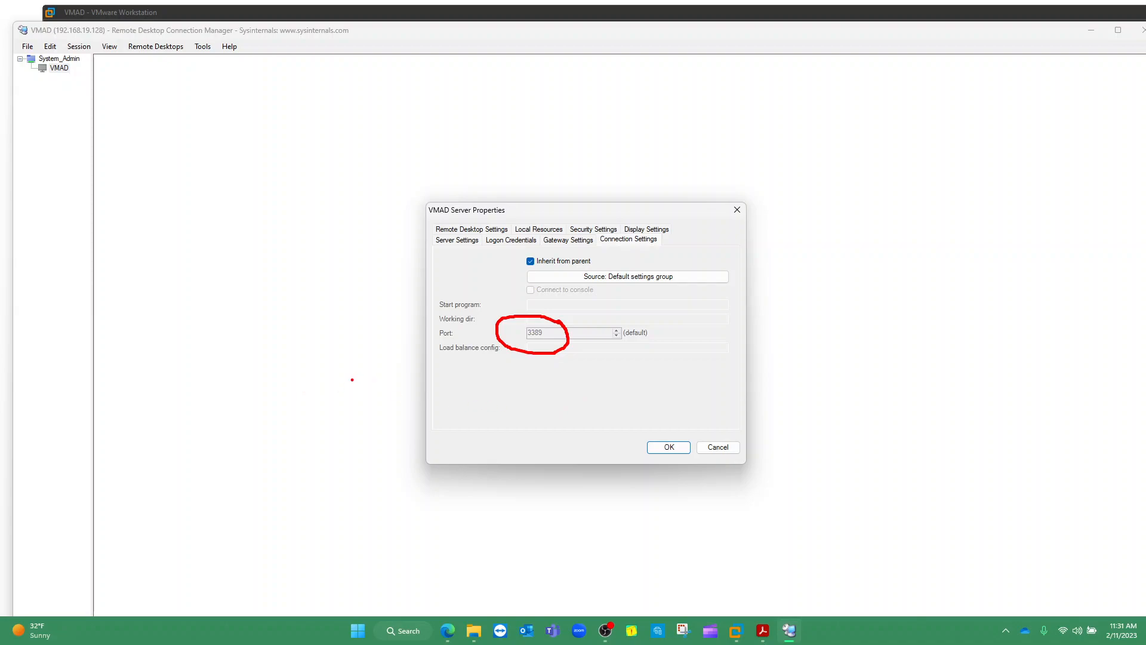
left_click_drag(355, 385, 355, 411)
type("REMOTE ")
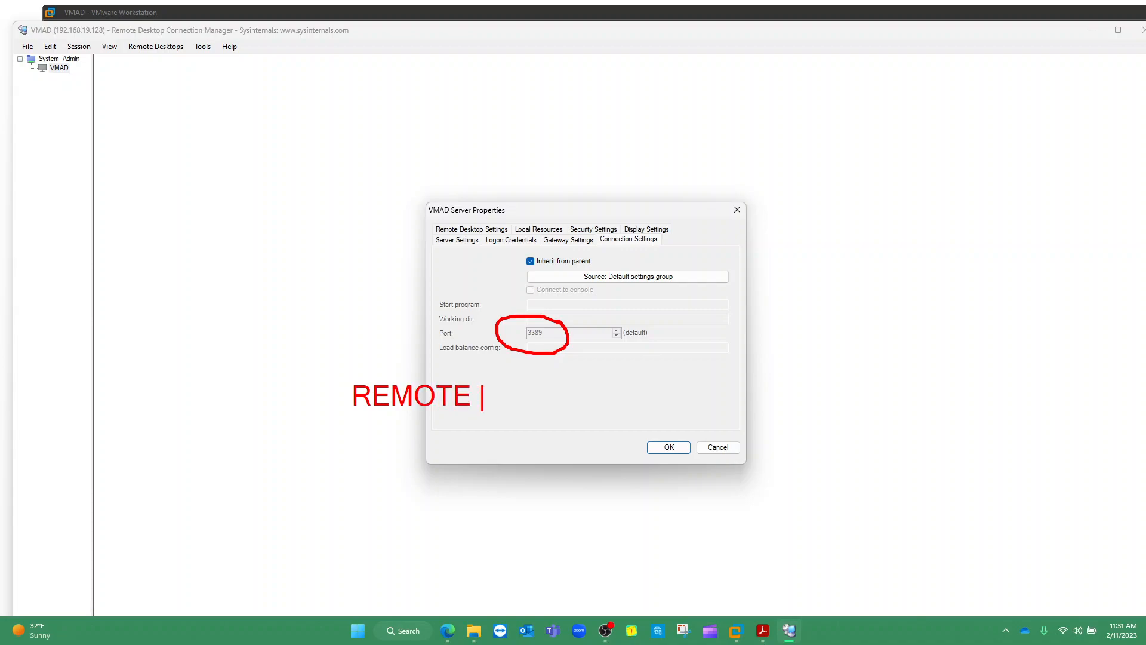
type("DESKTOP PROCO")
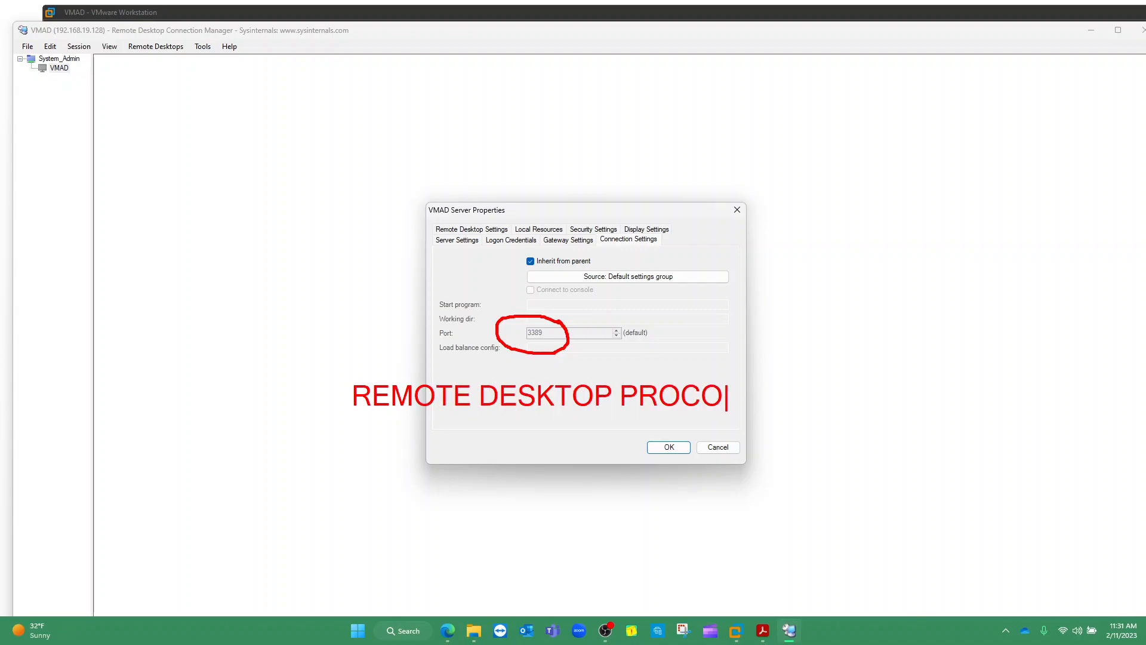
type("L (RDP)")
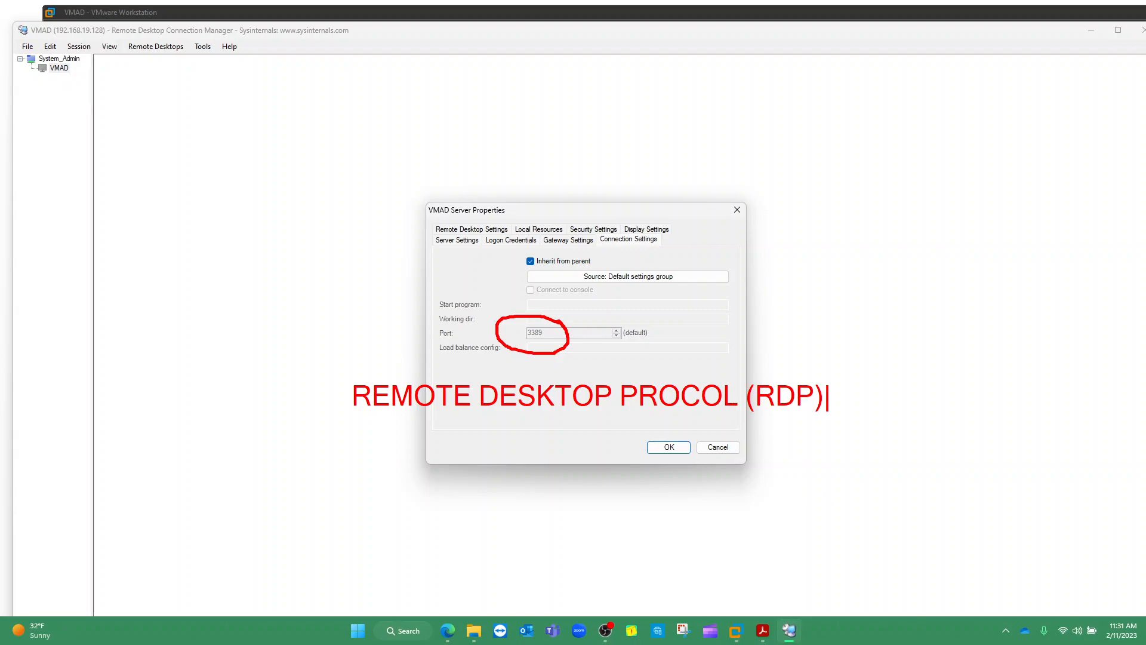
type("    3389")
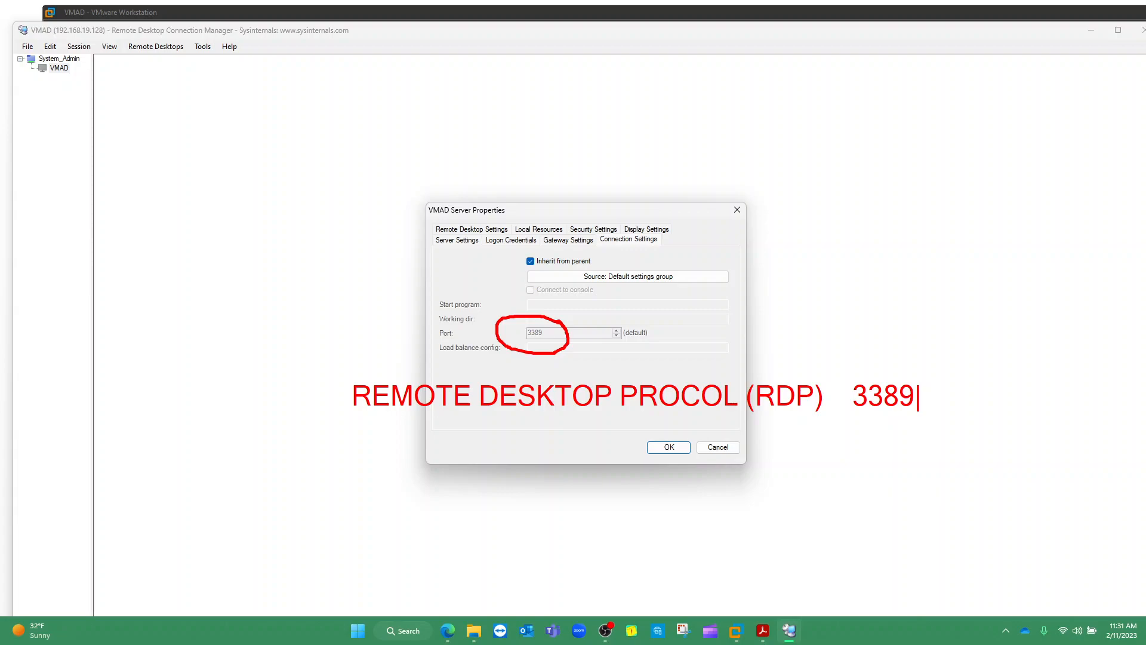
key("Escape")
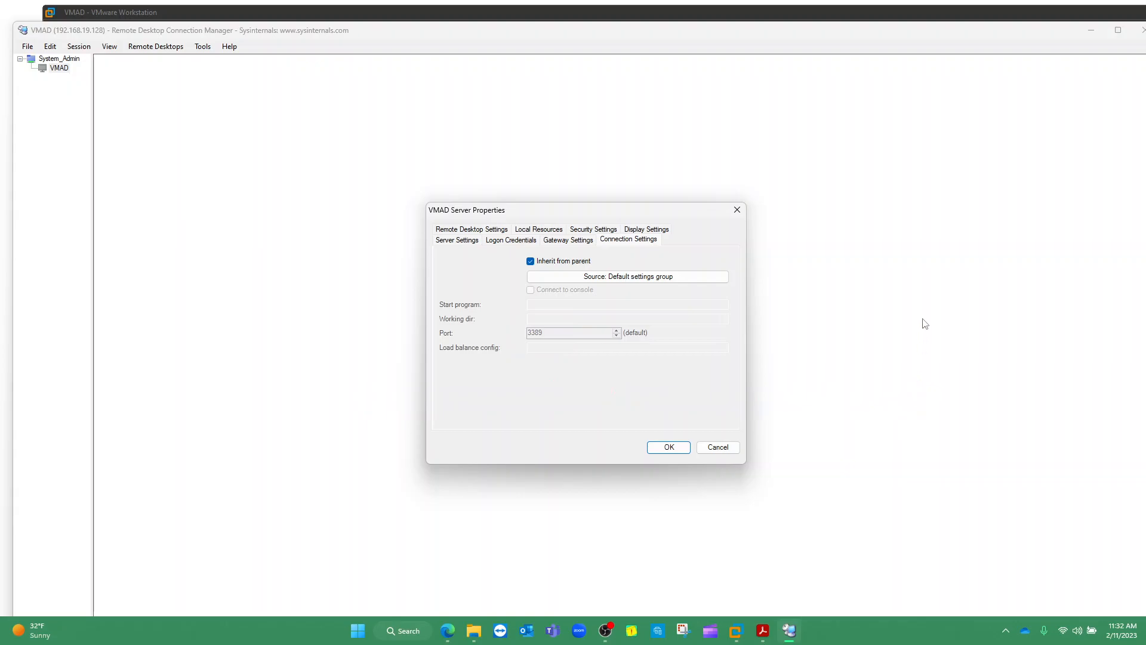
On VMAD, search 'firewall' from Start and open Windows Firewall with Advanced Security's Inbound Rules
left_click(557, 12)
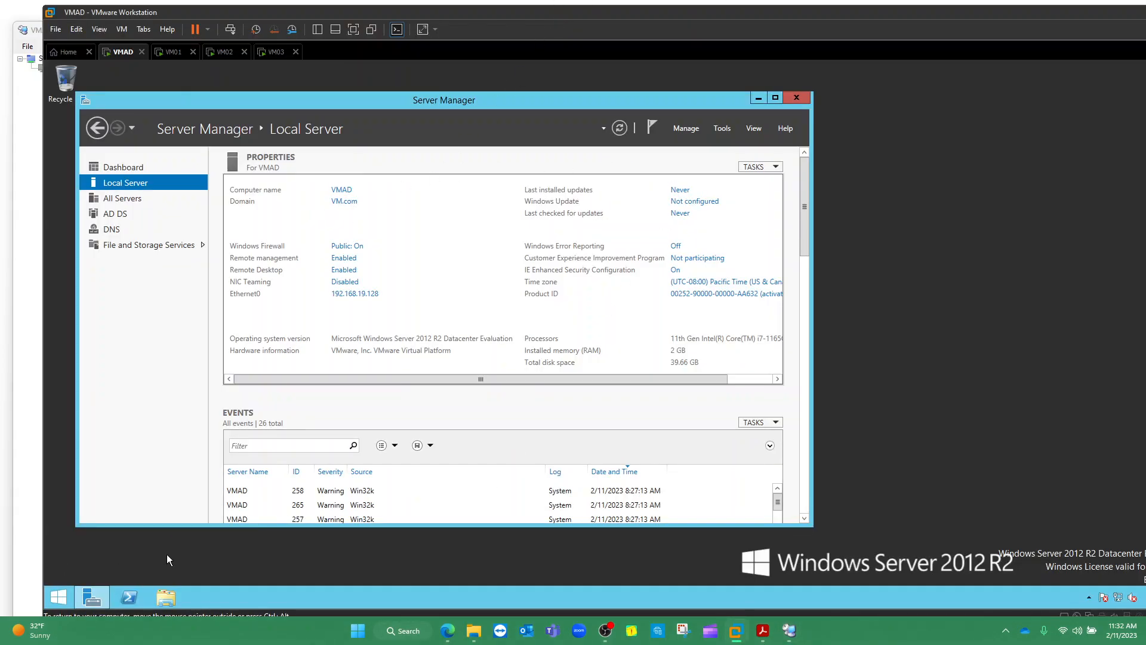
left_click(55, 599)
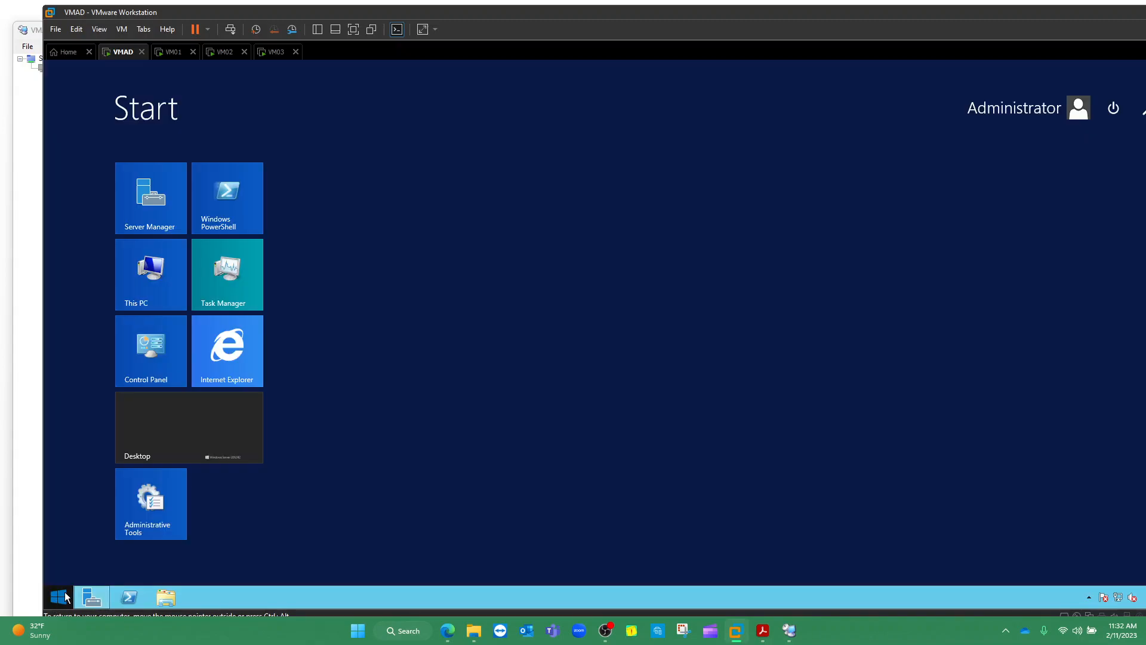
type("firewall")
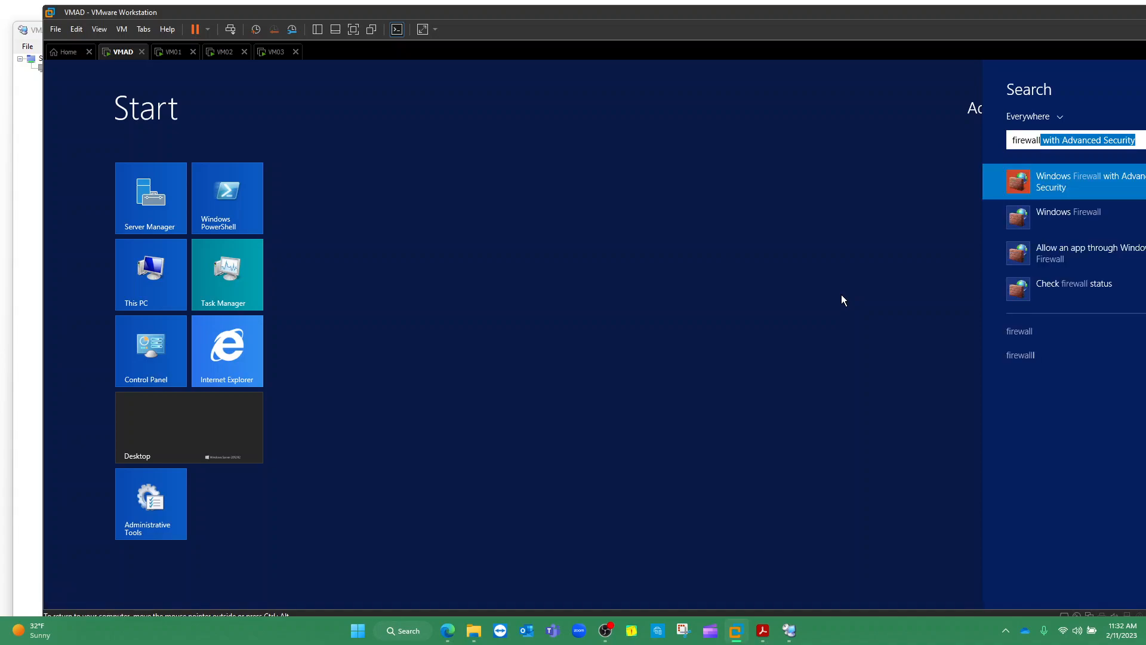
left_click(1056, 181)
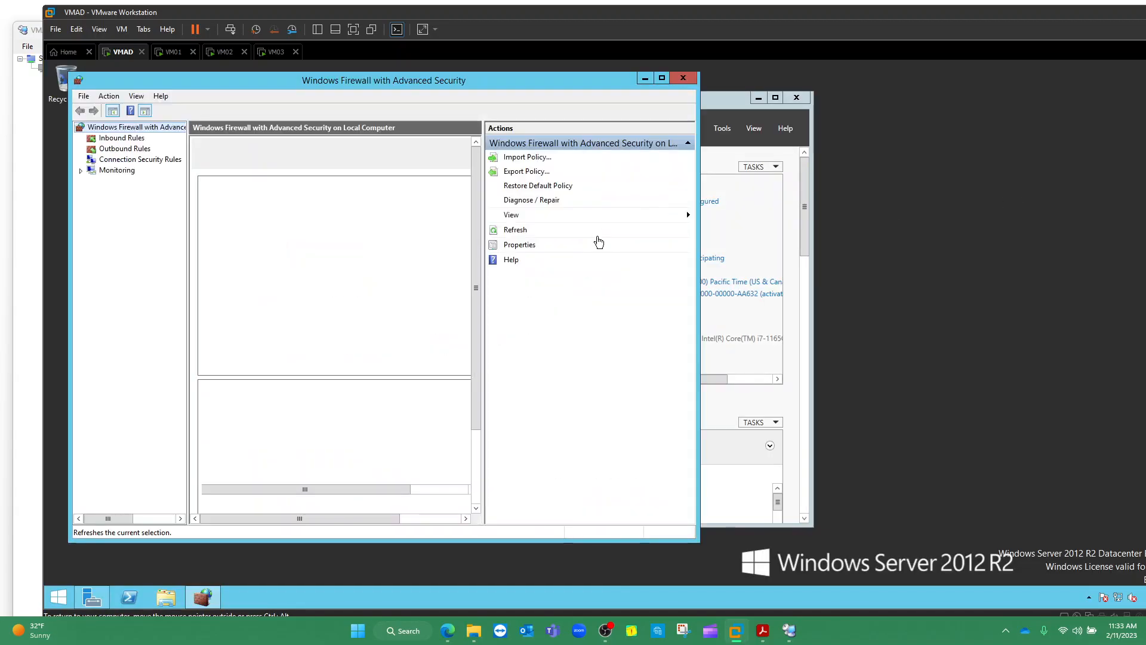
left_click(115, 139)
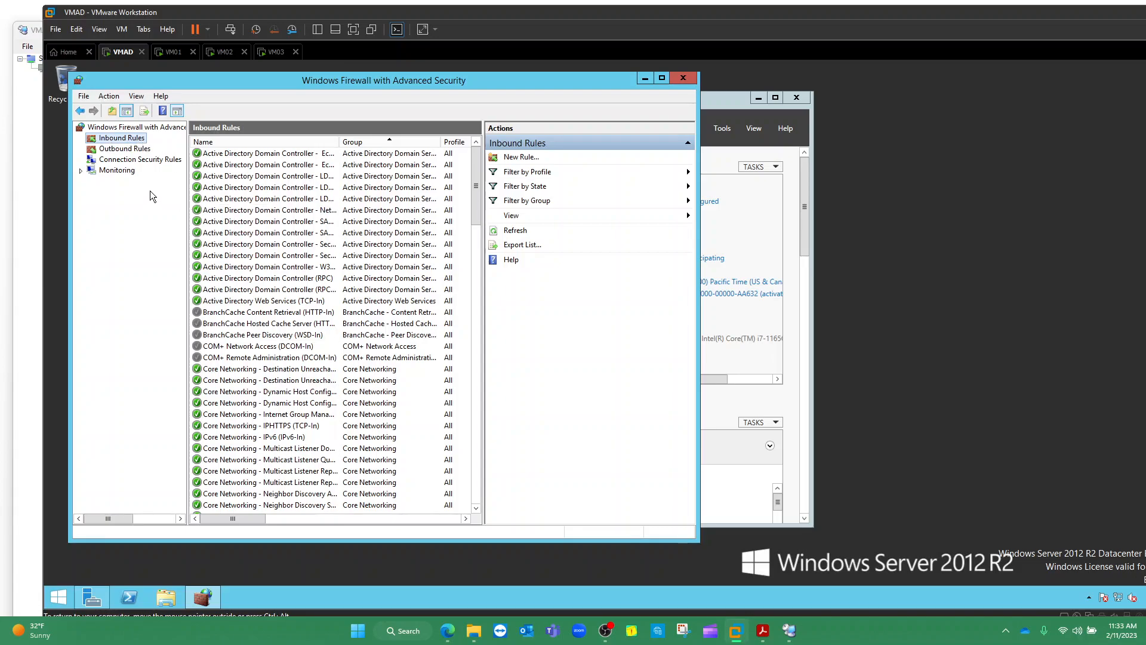
Create a new inbound Port rule for TCP port 33, allowing the connection on all profiles
right_click(123, 139)
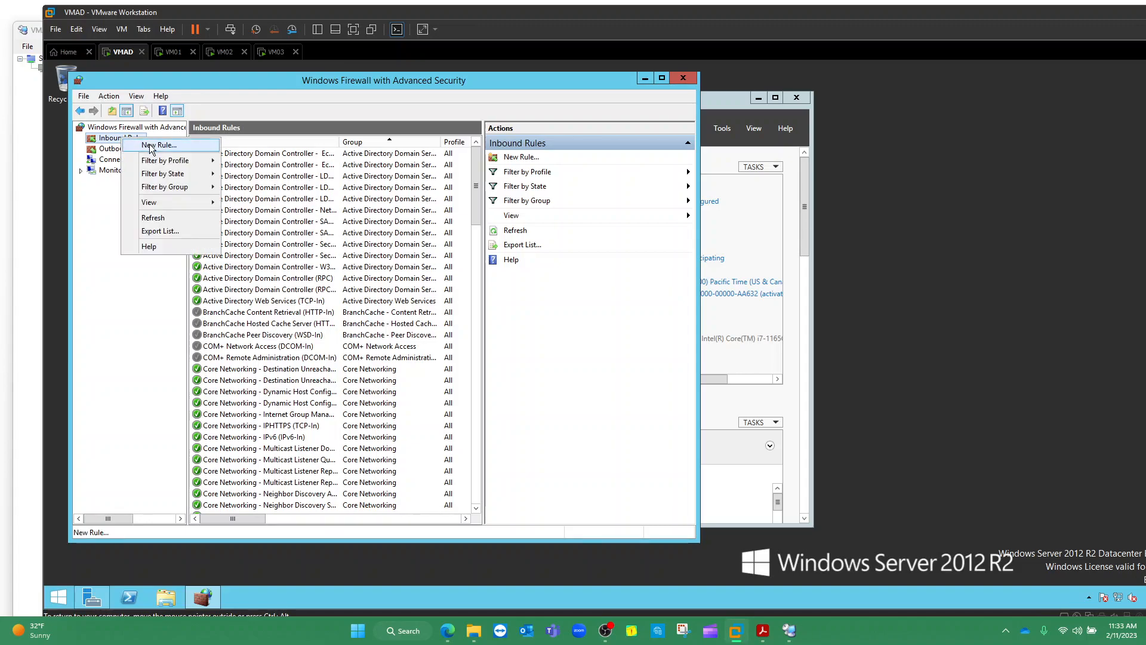
left_click(151, 146)
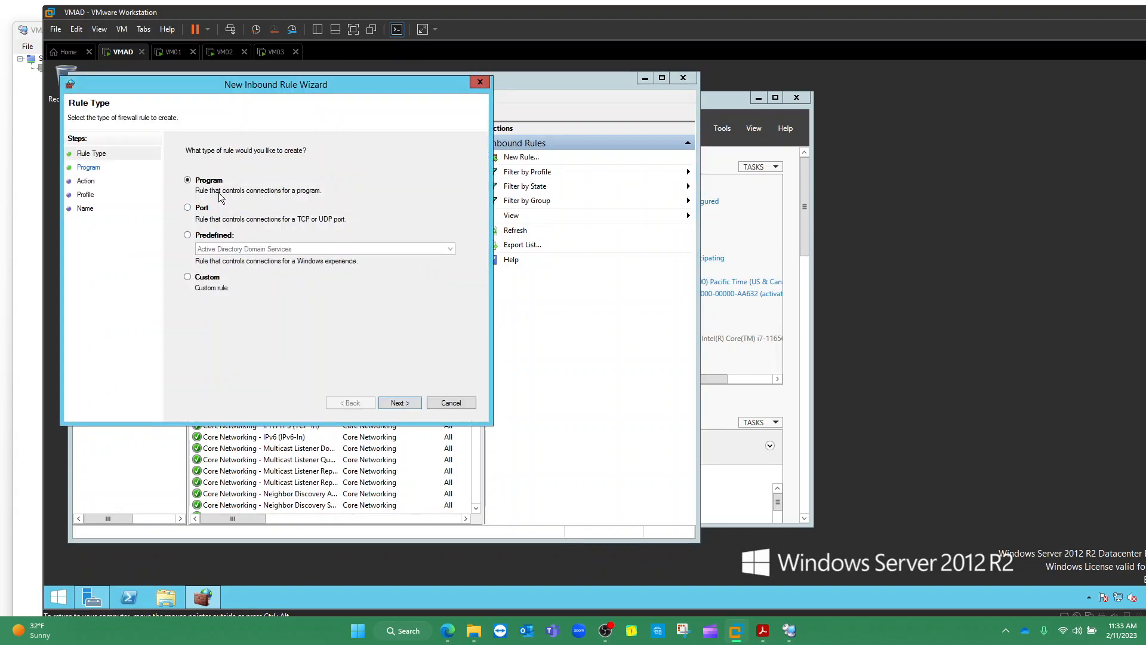
left_click(201, 212)
left_click(399, 403)
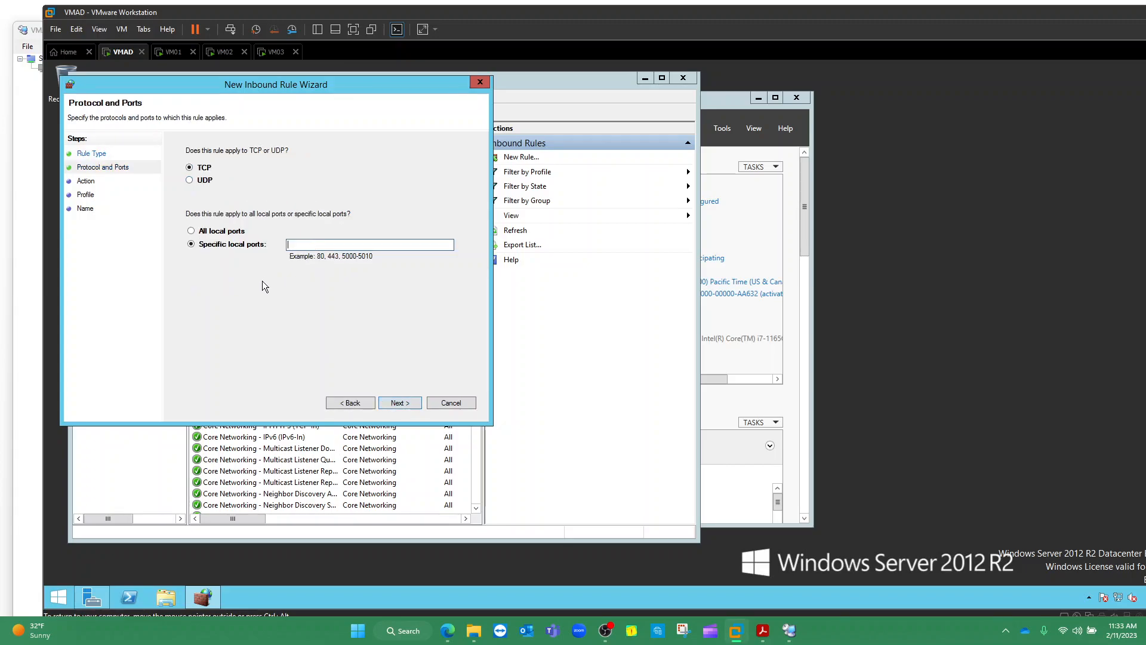
type("3389")
left_click(407, 402)
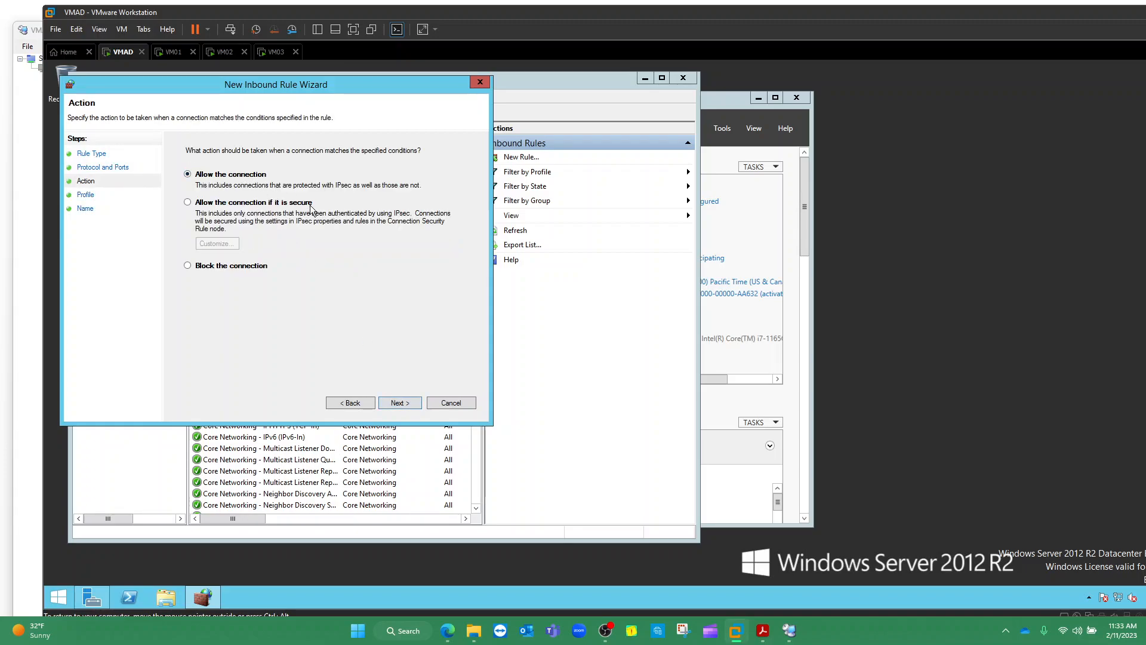
left_click(406, 404)
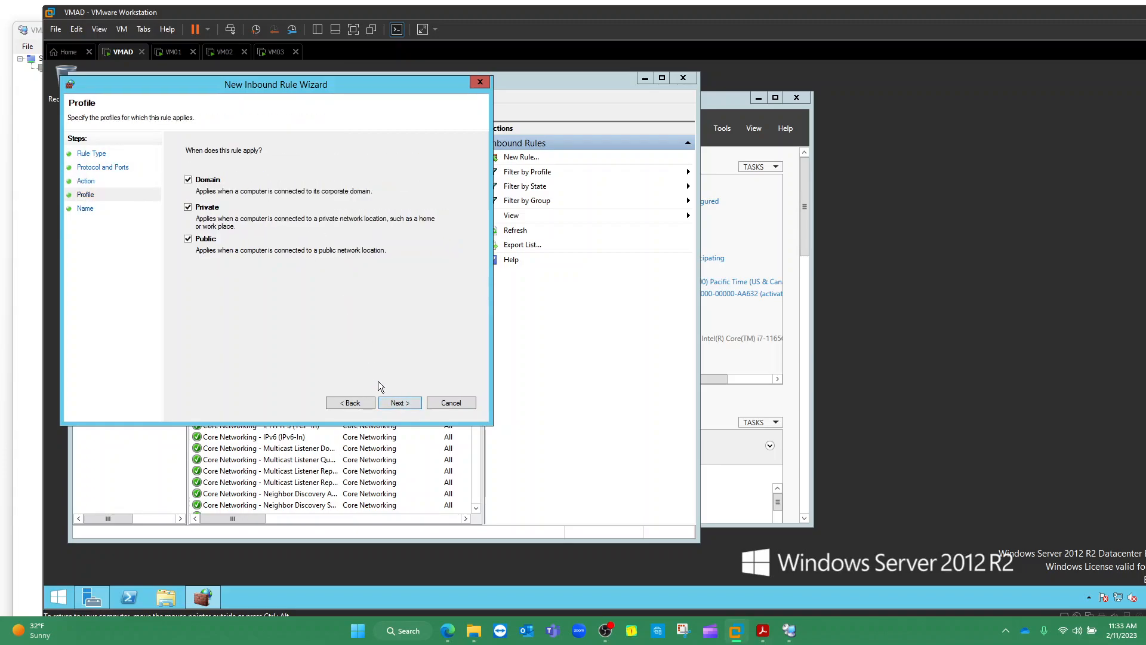
left_click(392, 405)
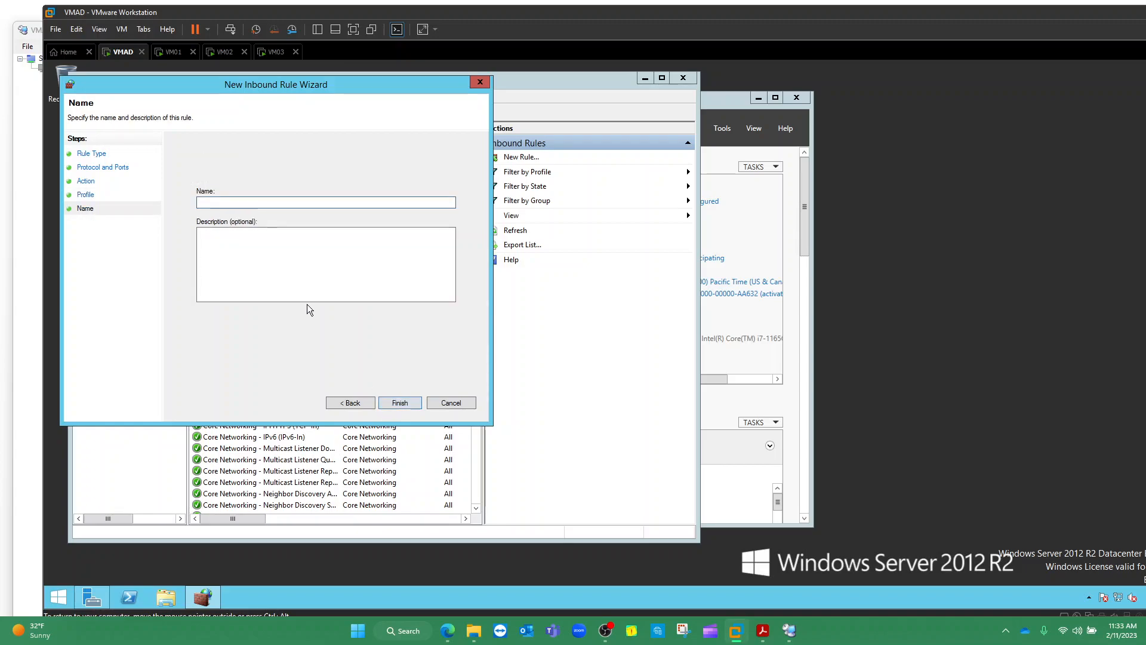
Name the rule RDP with description 'allows user to remotely connect to the virtual machine.' and finish
type("RDP")
key("Tab")
type("allows user to remotely connect to")
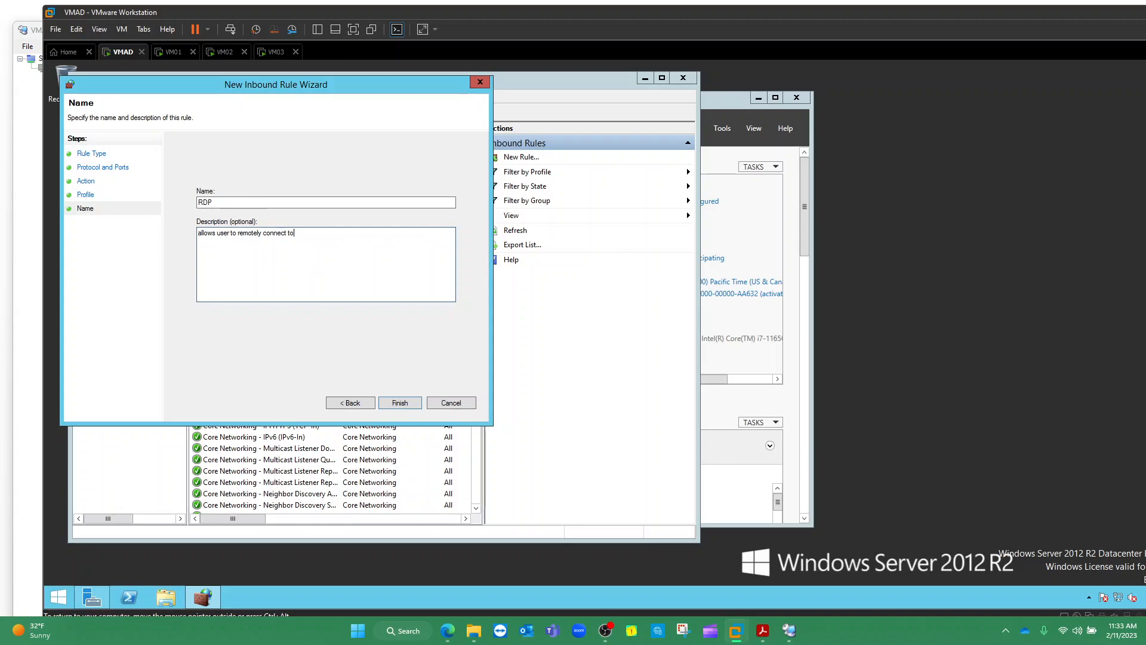
type(" the virtual machine.")
left_click(386, 402)
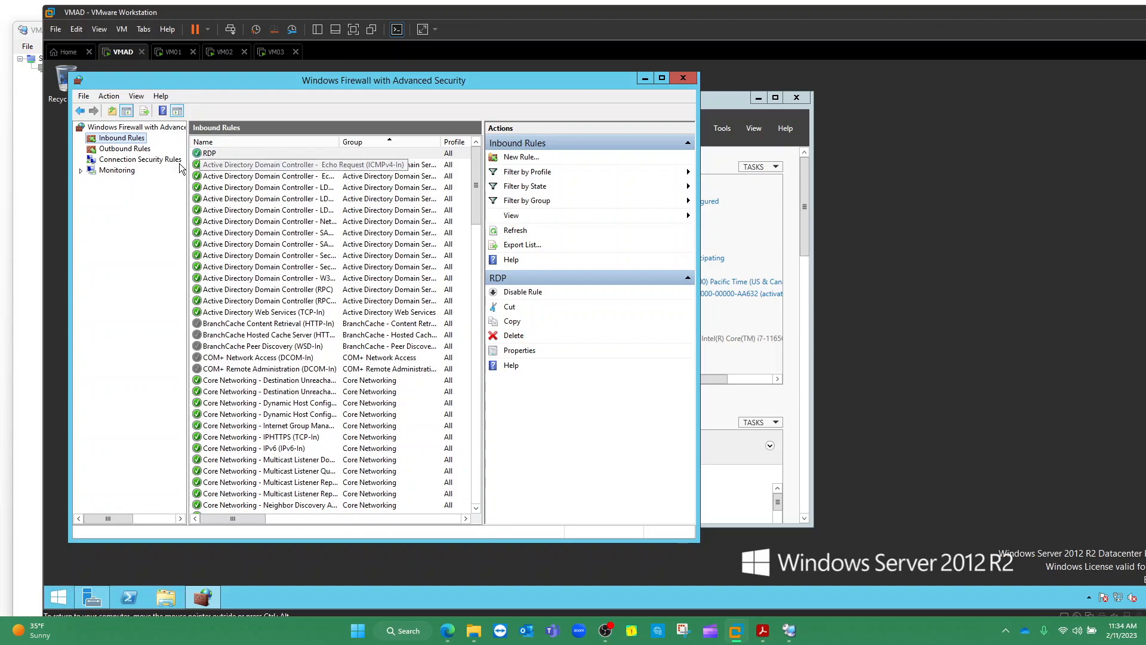
Glance at the outbound and inbound rule lists, then return to Remote Desktop Connection Manager
left_click(123, 149)
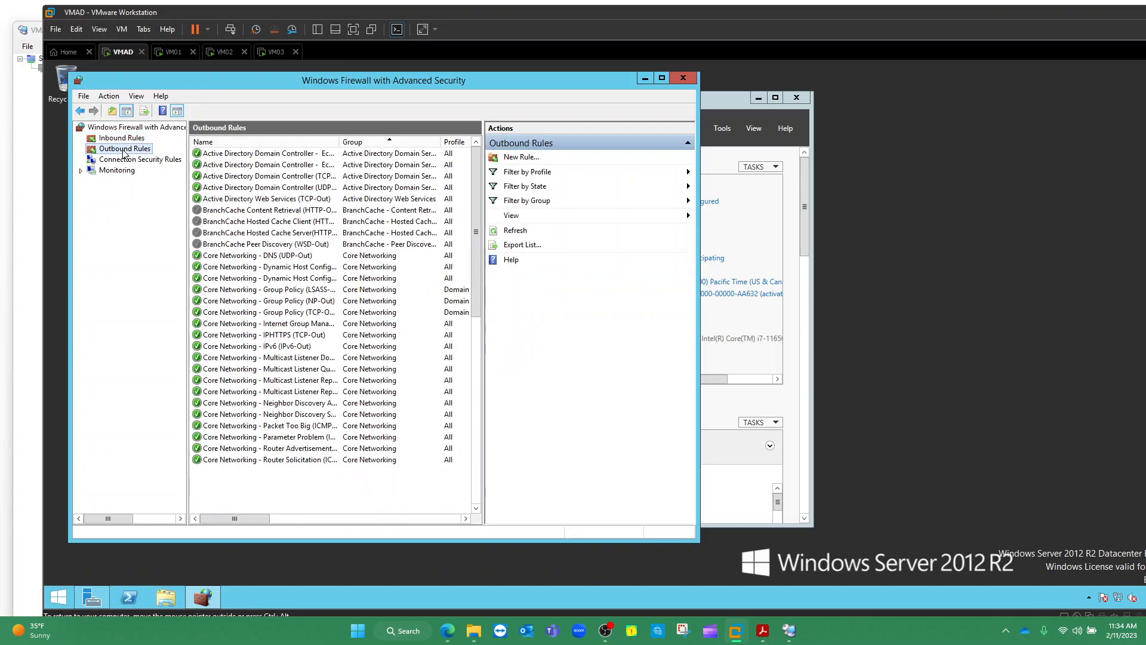
left_click(125, 139)
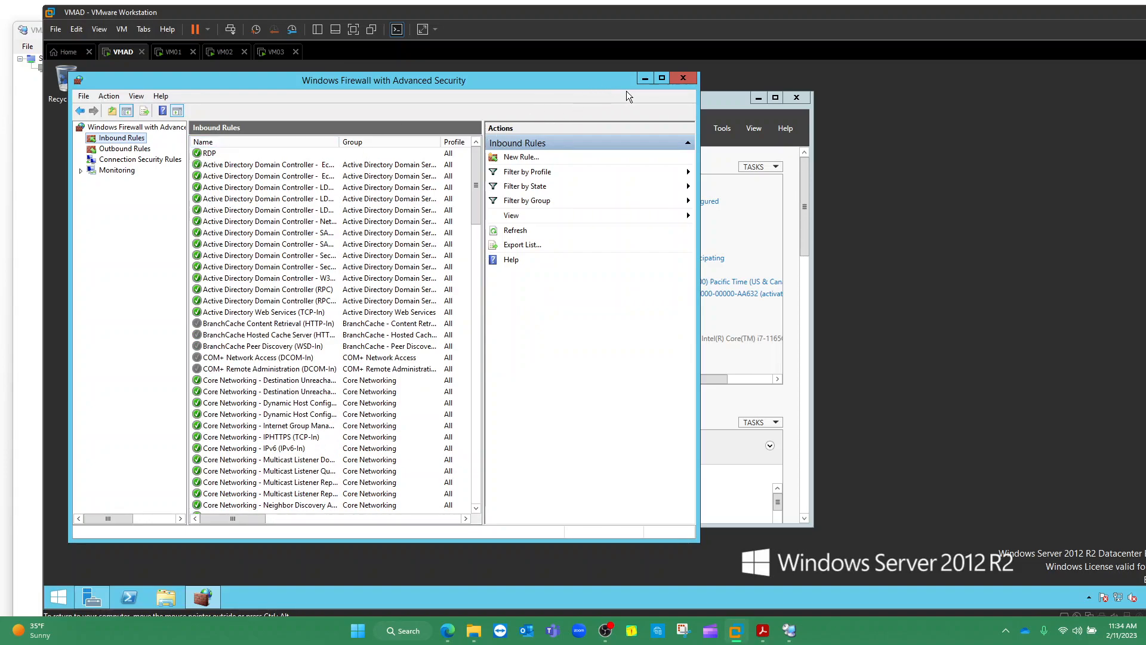
left_click(34, 120)
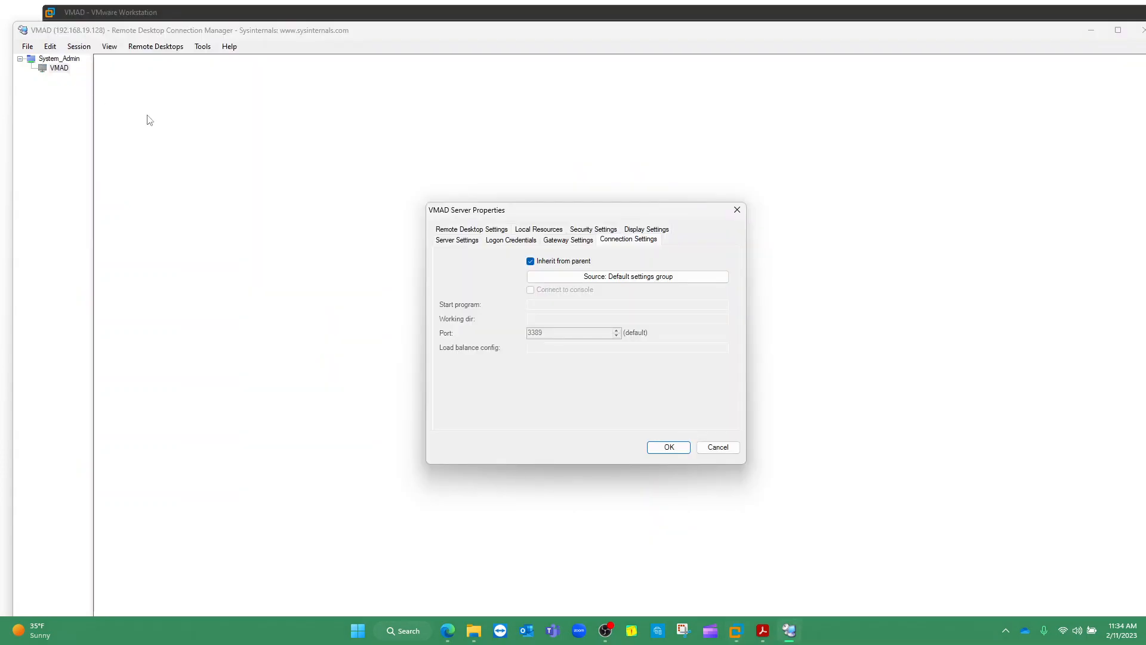
Close and reopen VMAD's Server Properties, confirm with OK, and connect to VMAD successfully
left_click(737, 209)
right_click(61, 69)
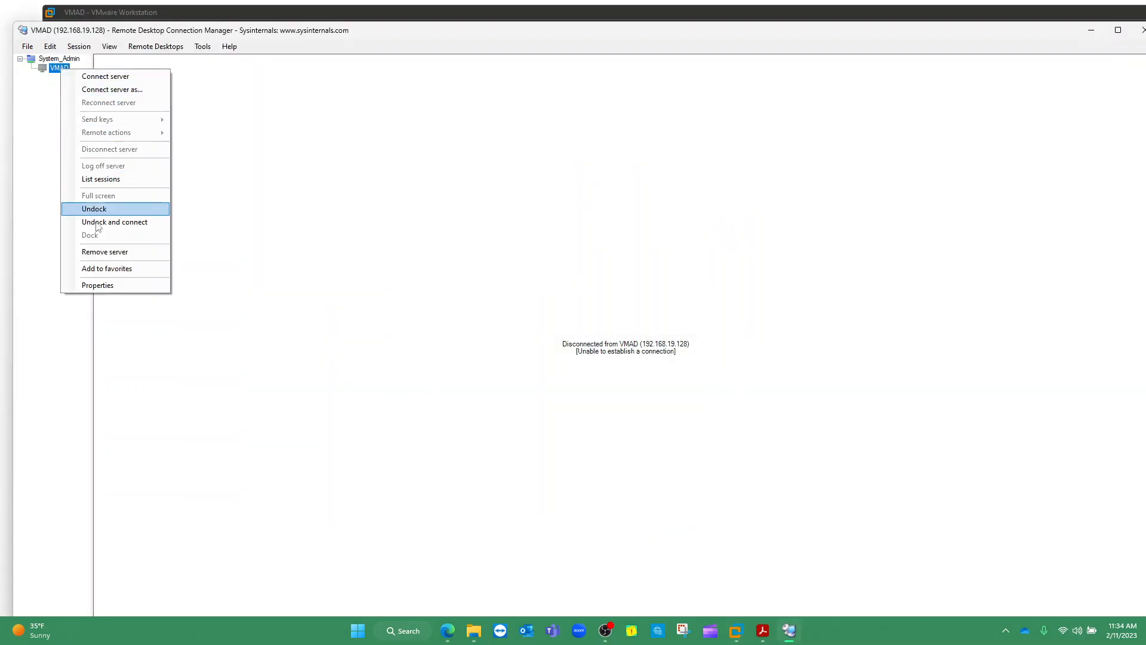
left_click(121, 285)
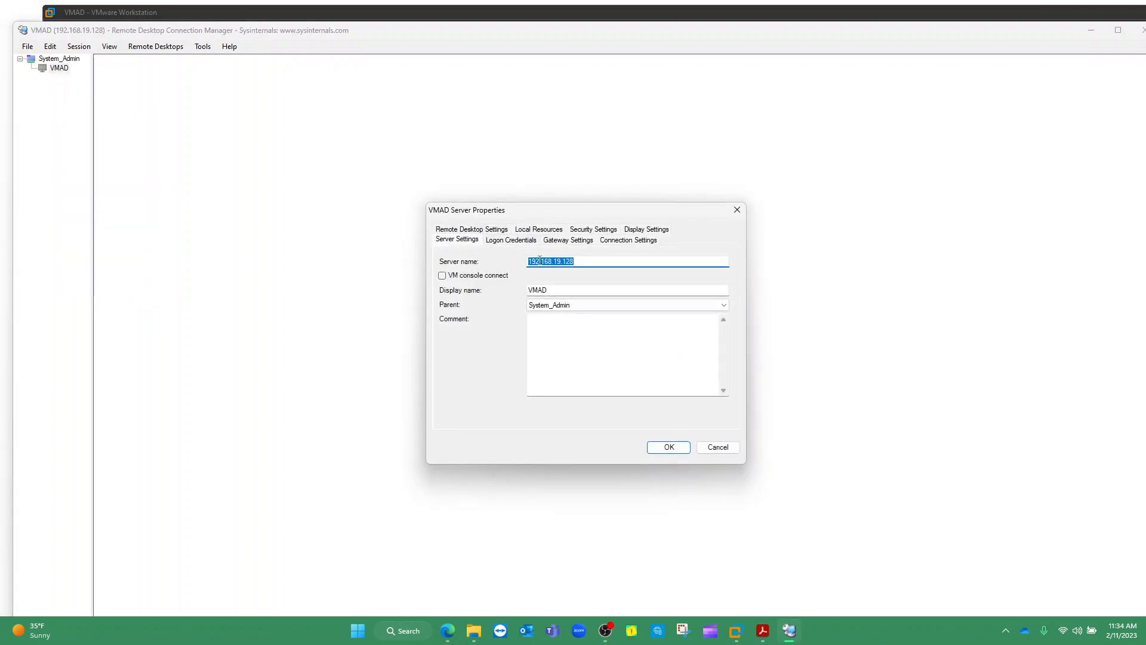
left_click(579, 261)
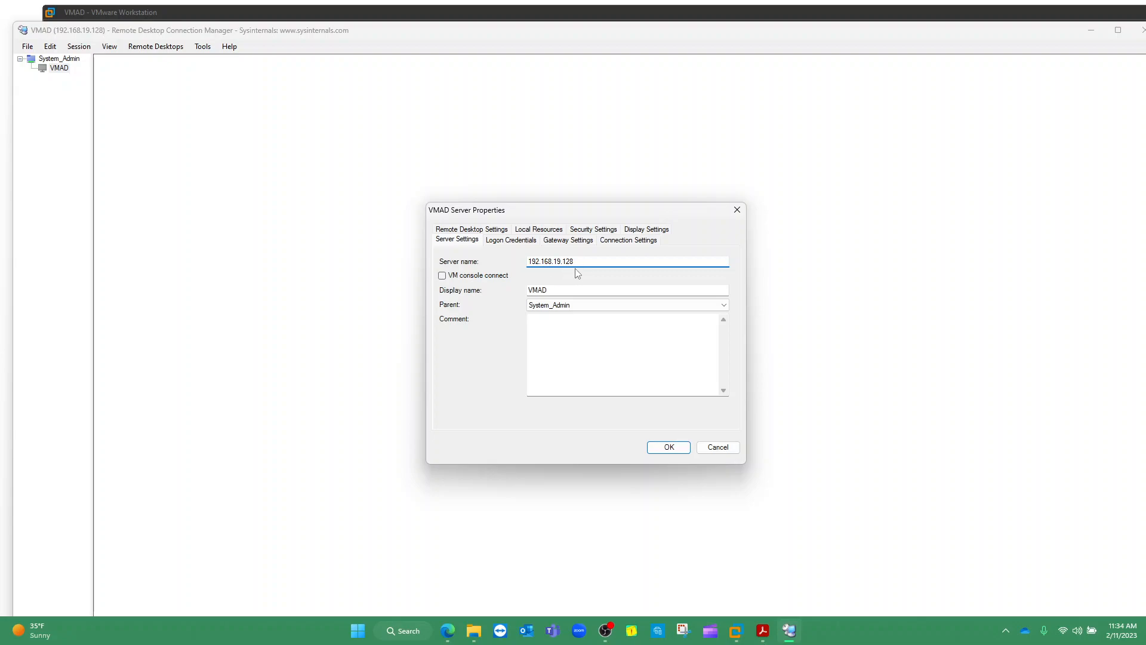
left_click(678, 448)
double_click(60, 70)
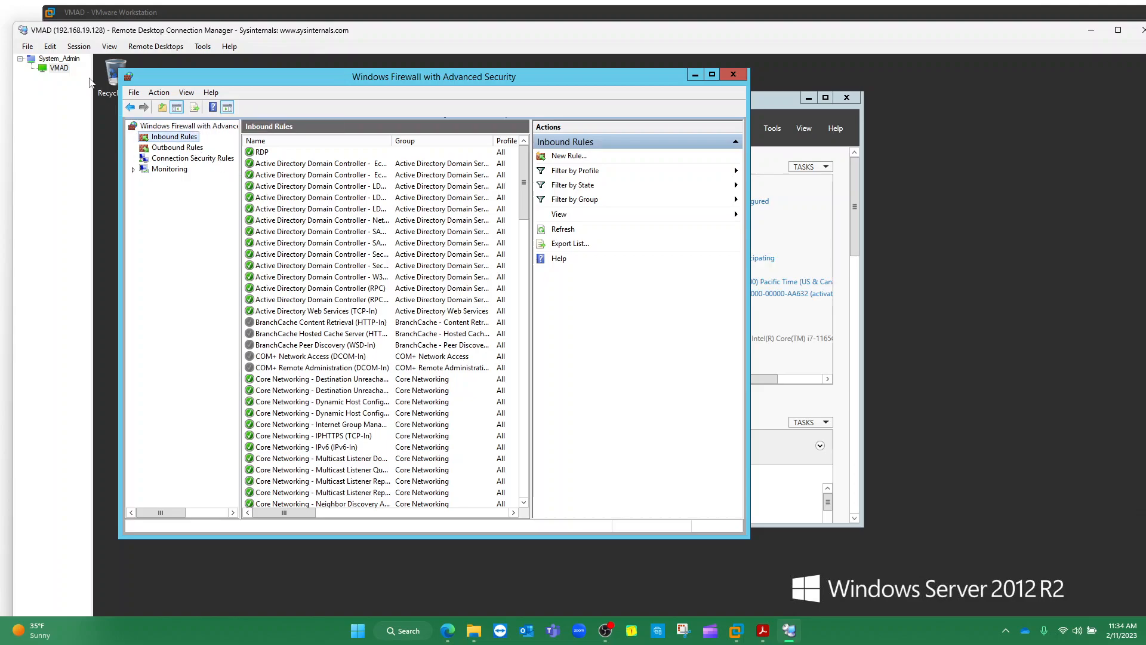
left_click(248, 10)
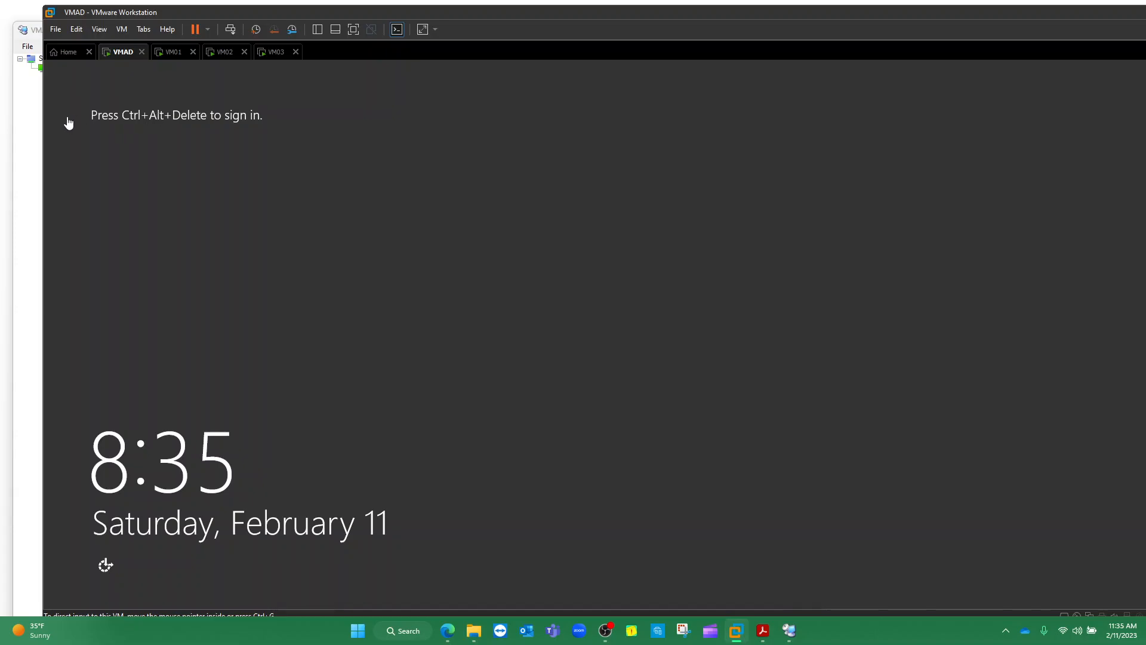
Add a server named VM02 to the System_Admin group
left_click(32, 102)
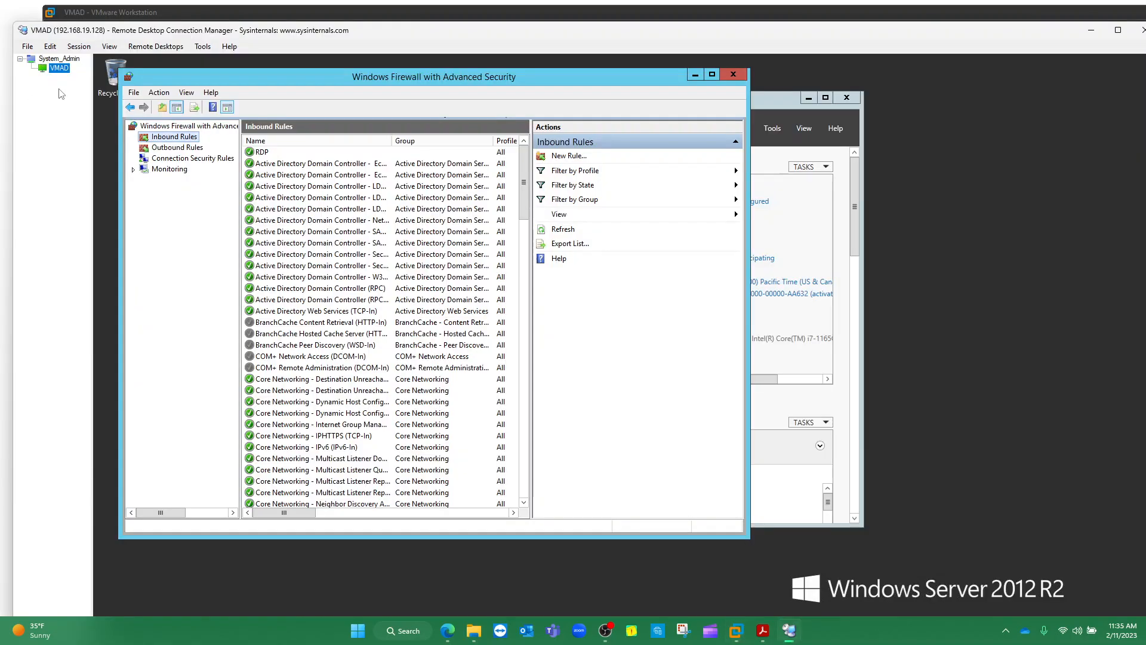
left_click(64, 59)
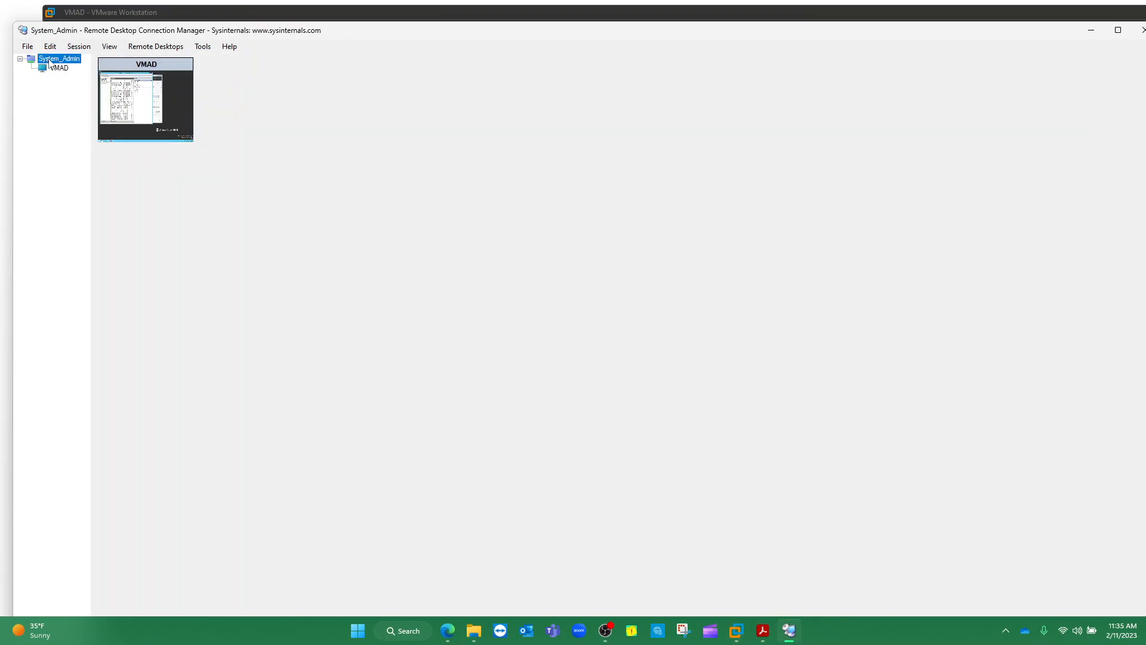
right_click(60, 59)
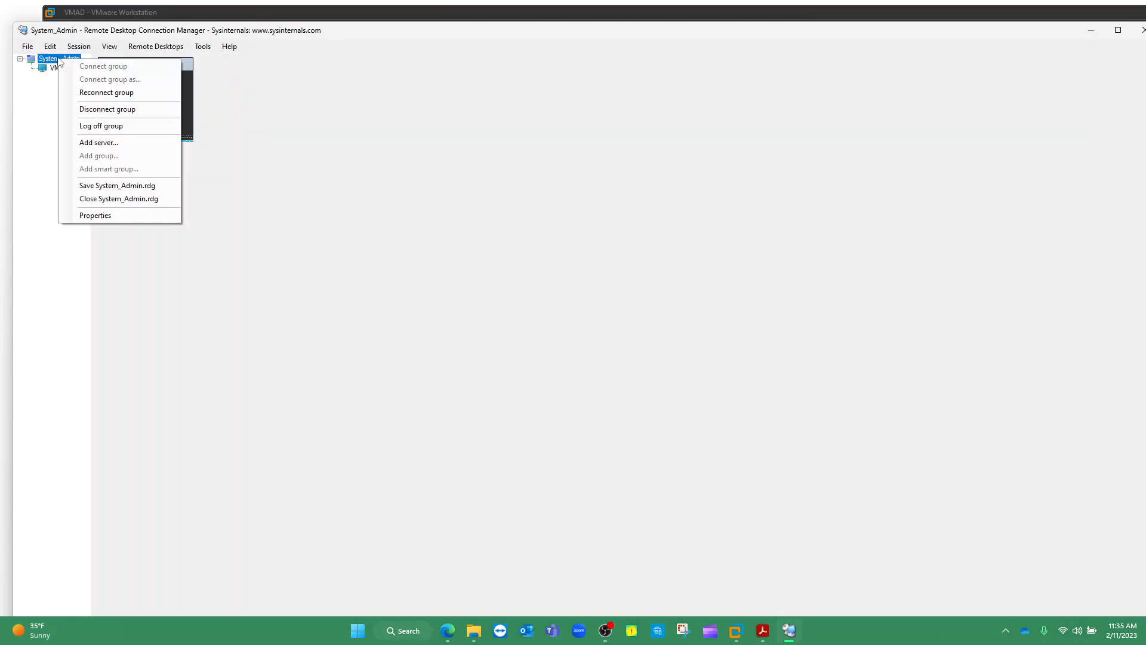
left_click(113, 142)
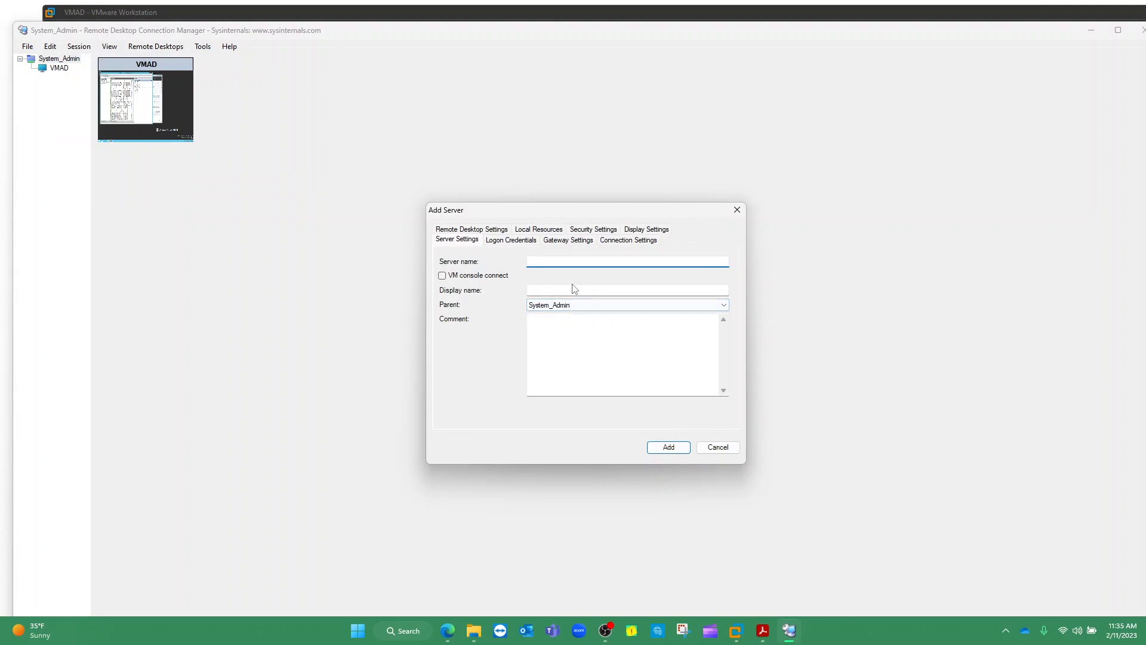
type("VM02")
left_click(669, 447)
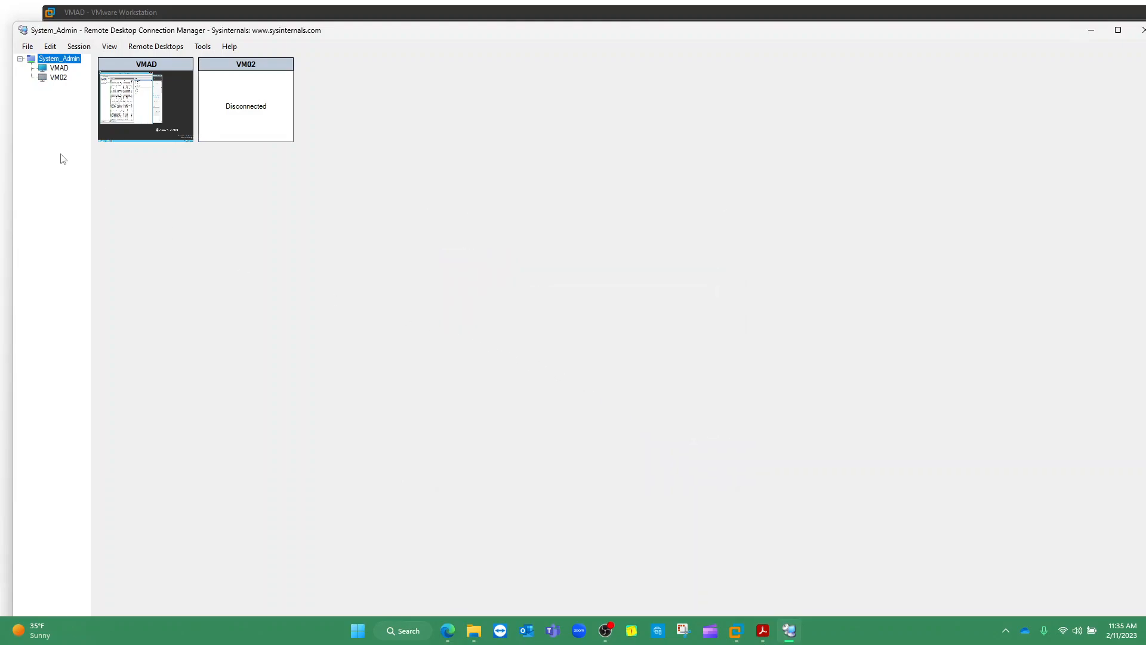
Try connecting to VM02, then open its Server Properties after the connection fails
double_click(58, 79)
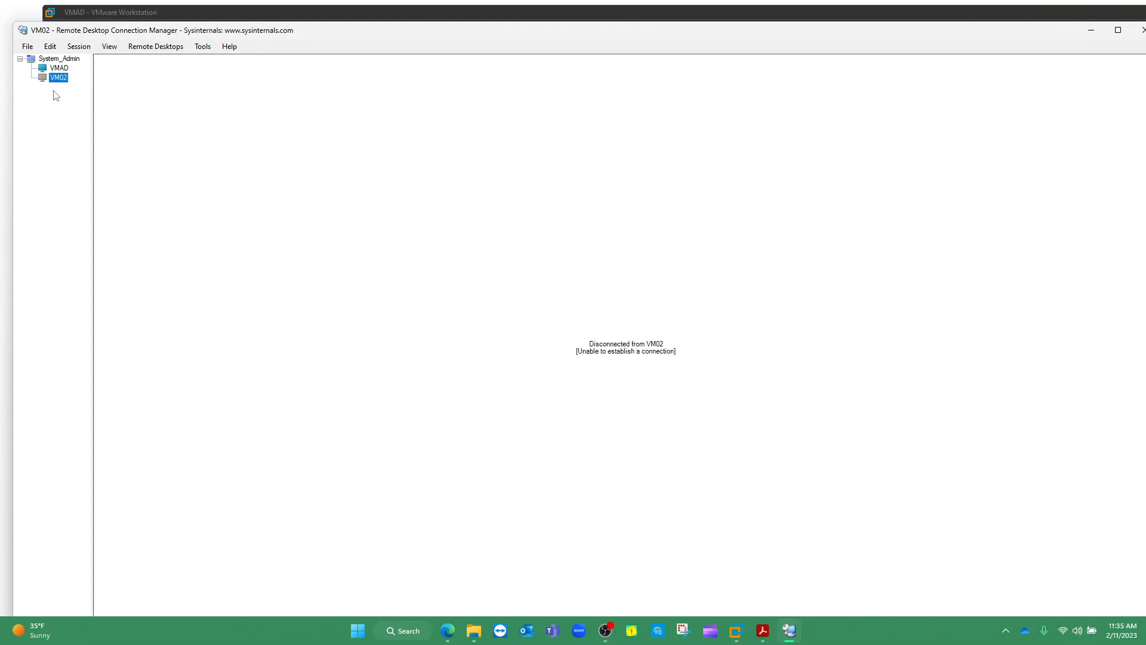
right_click(59, 78)
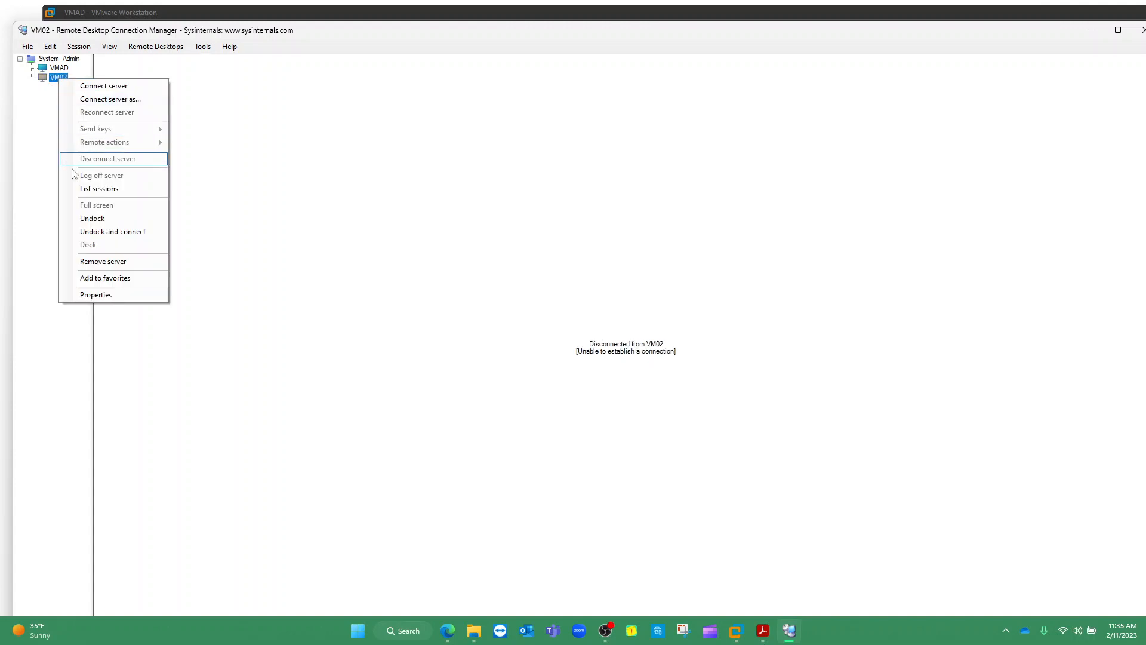
left_click(118, 299)
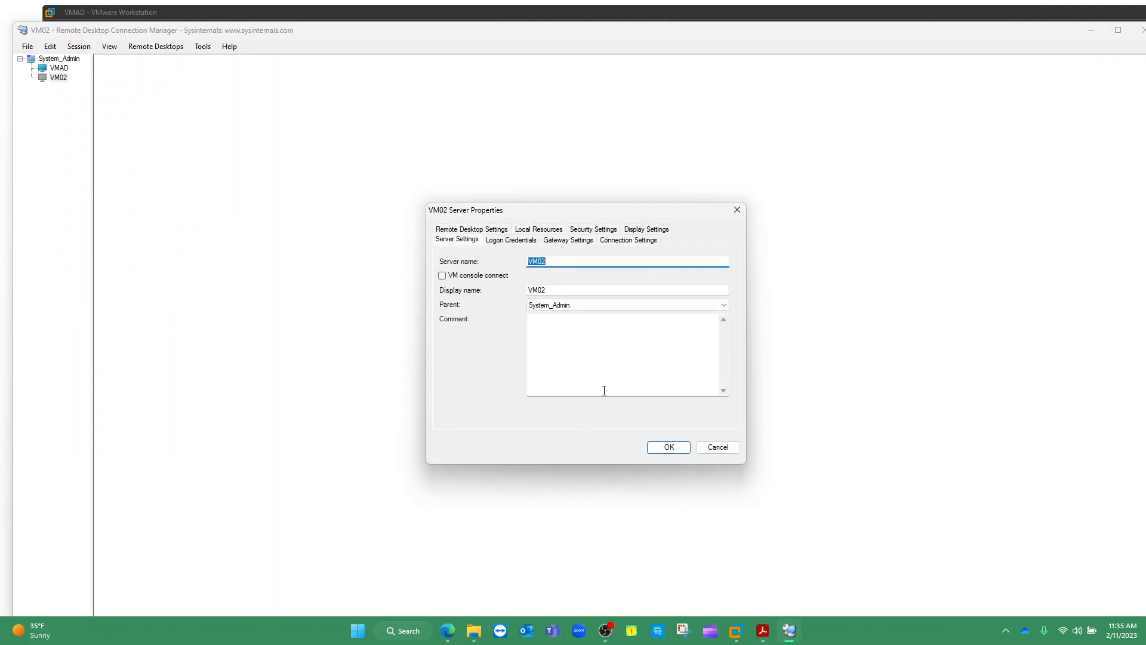
Sign in to the VM02 console as Administrator, restore Server Manager to a smaller window, and open Start
mouse_move(788, 633)
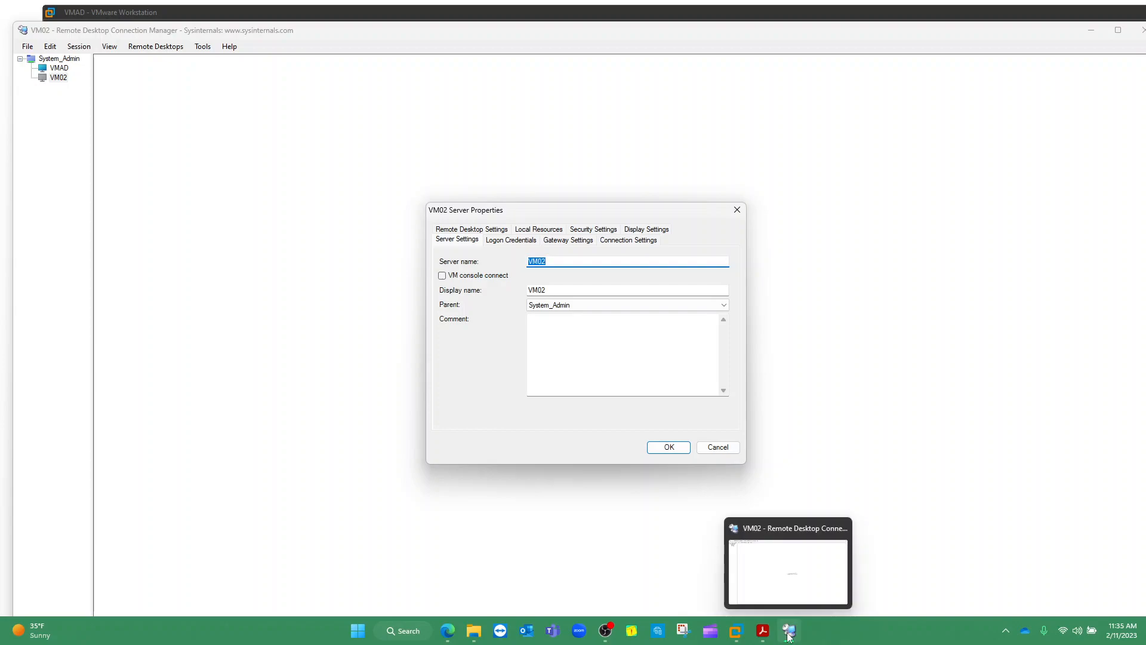
mouse_move(735, 632)
left_click(750, 542)
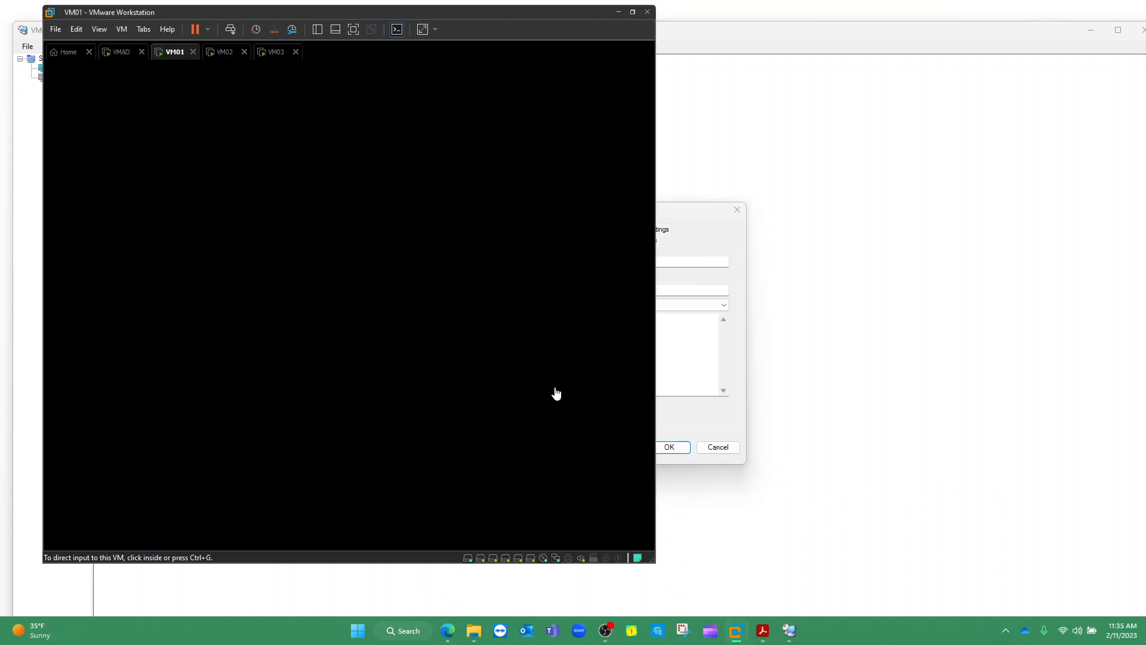
left_click(224, 52)
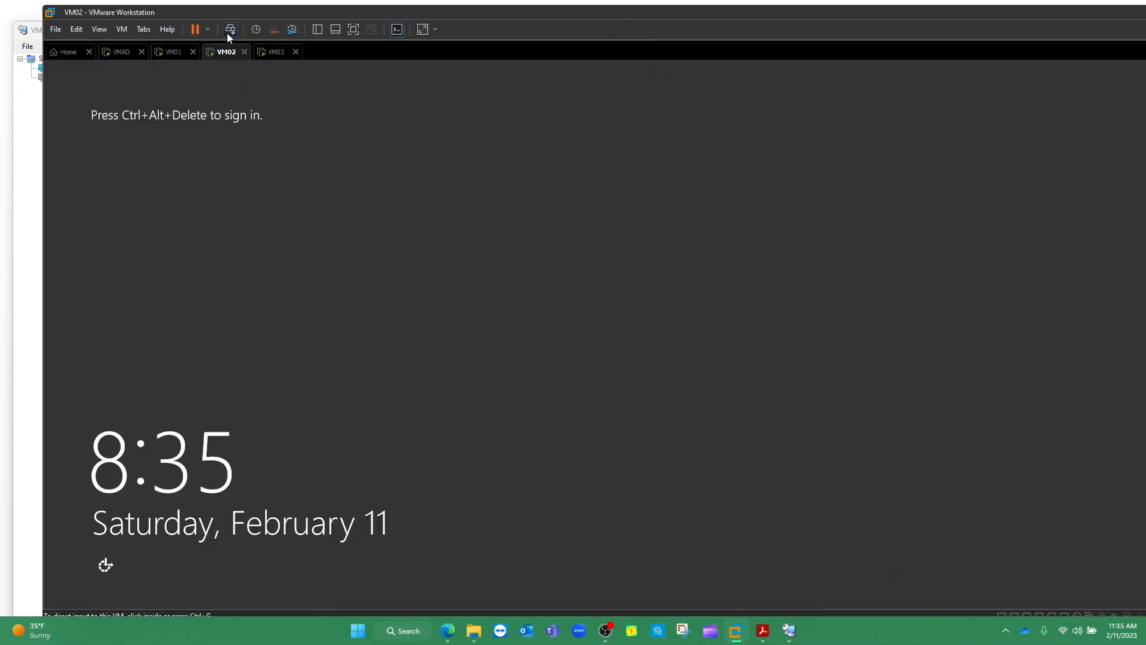
left_click(229, 31)
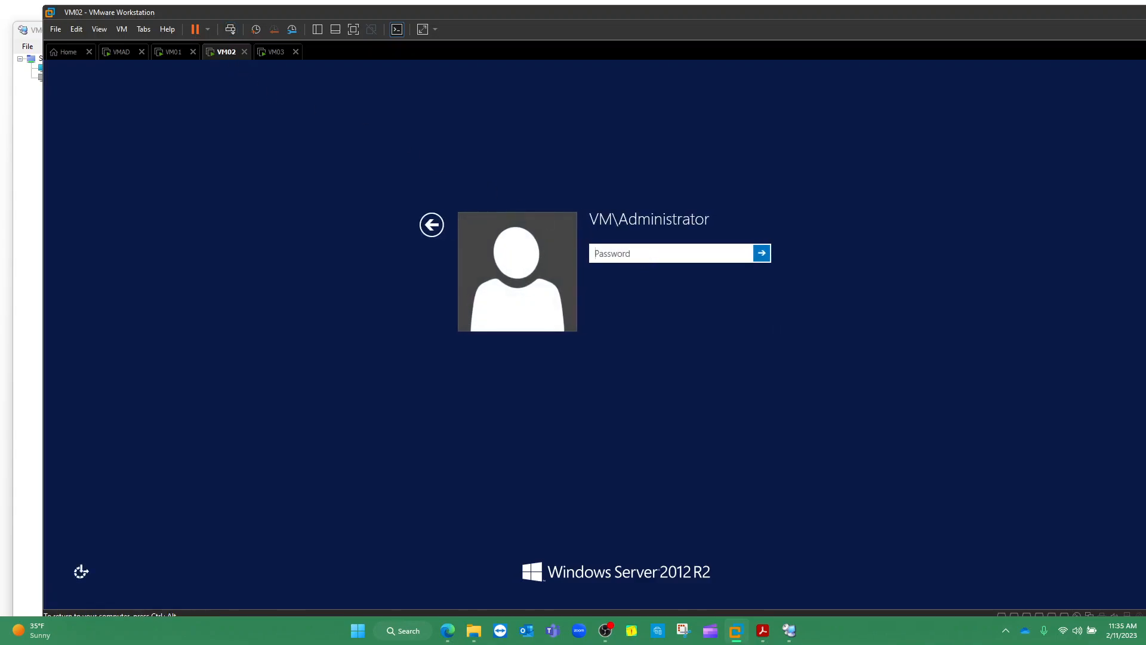
type("••••••••••••••")
key("Return")
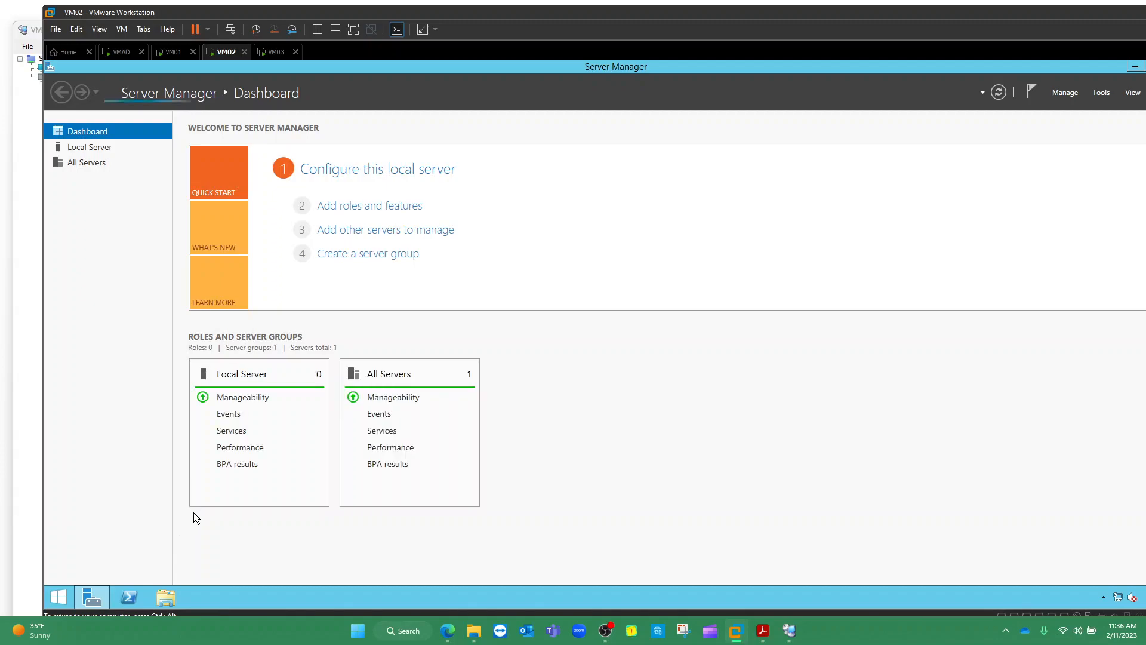
double_click(1058, 68)
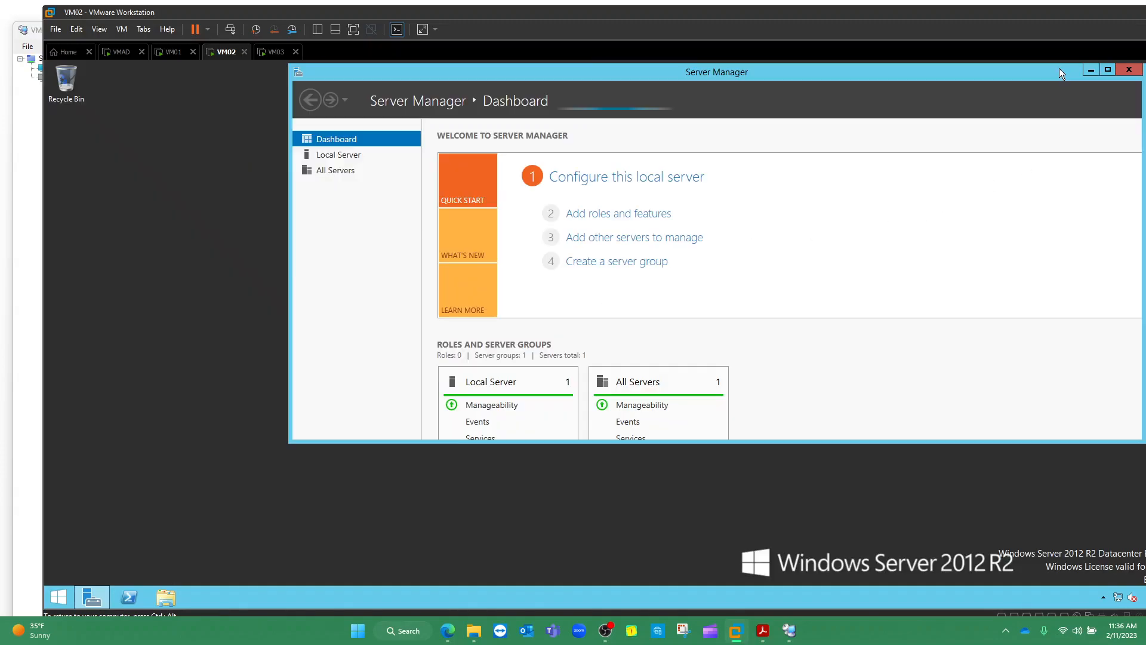
left_click(59, 597)
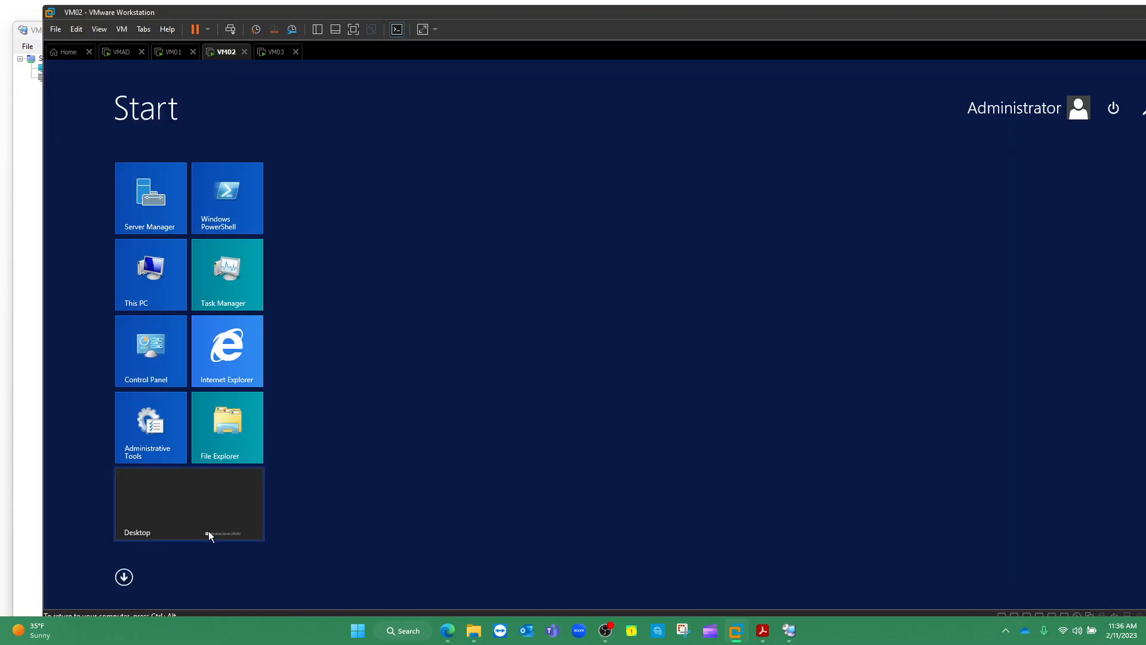
Run ipconfig in an admin Command Prompt on VM02 and circle IPv4 address 192.168.19.130
type("cm")
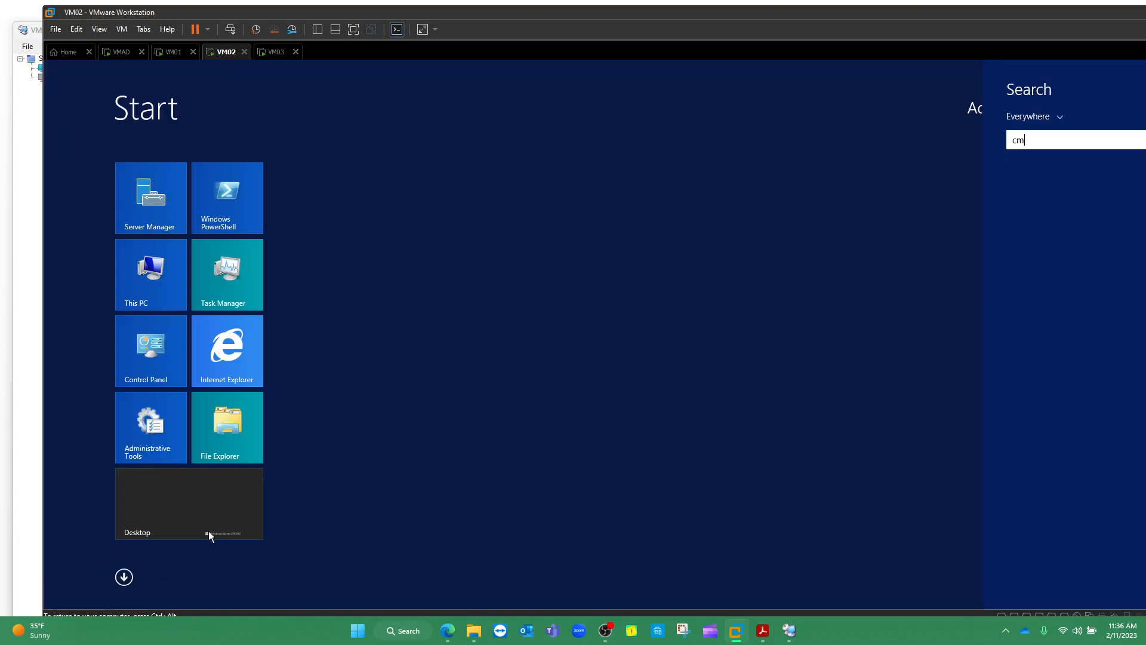
type("d")
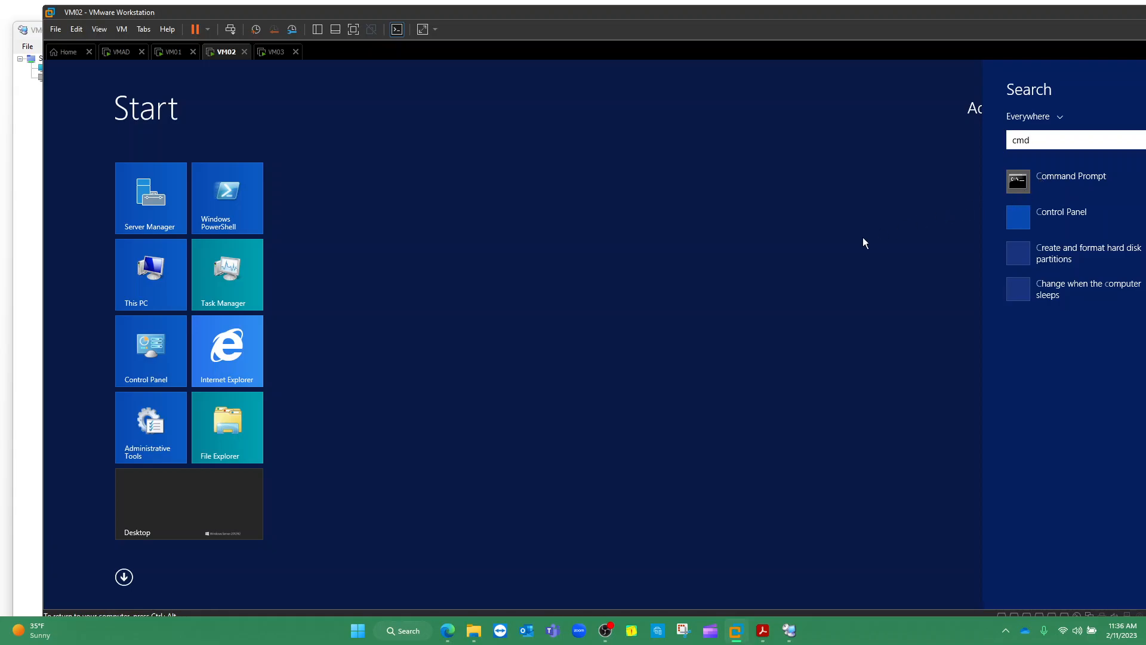
key("Return")
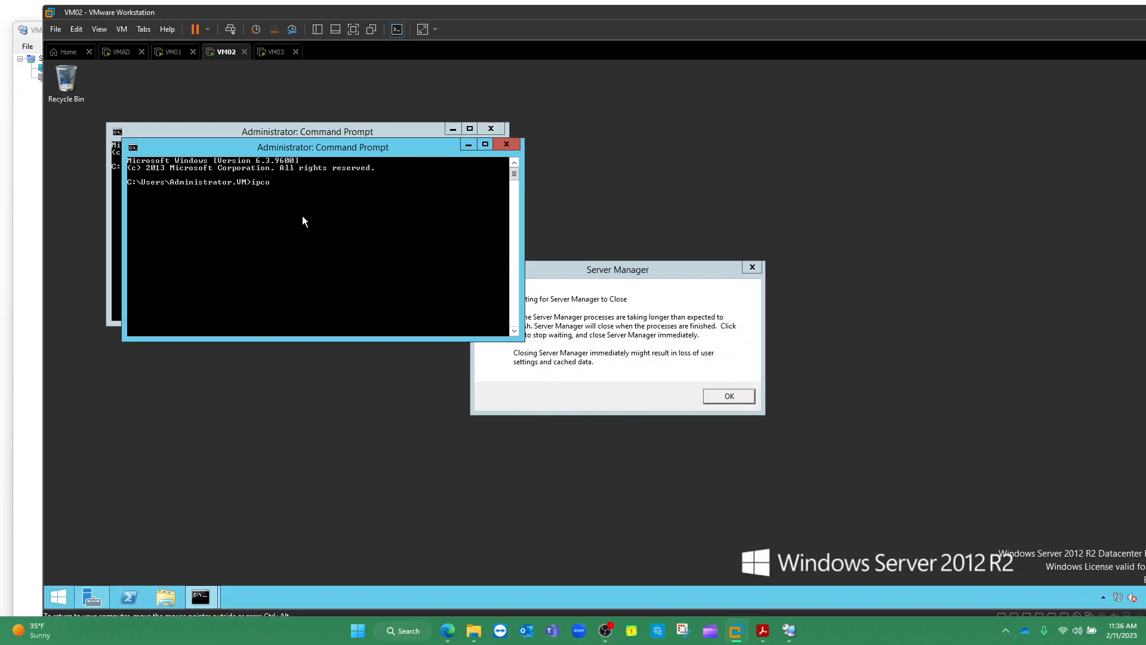
type("ipconfig")
key("Return")
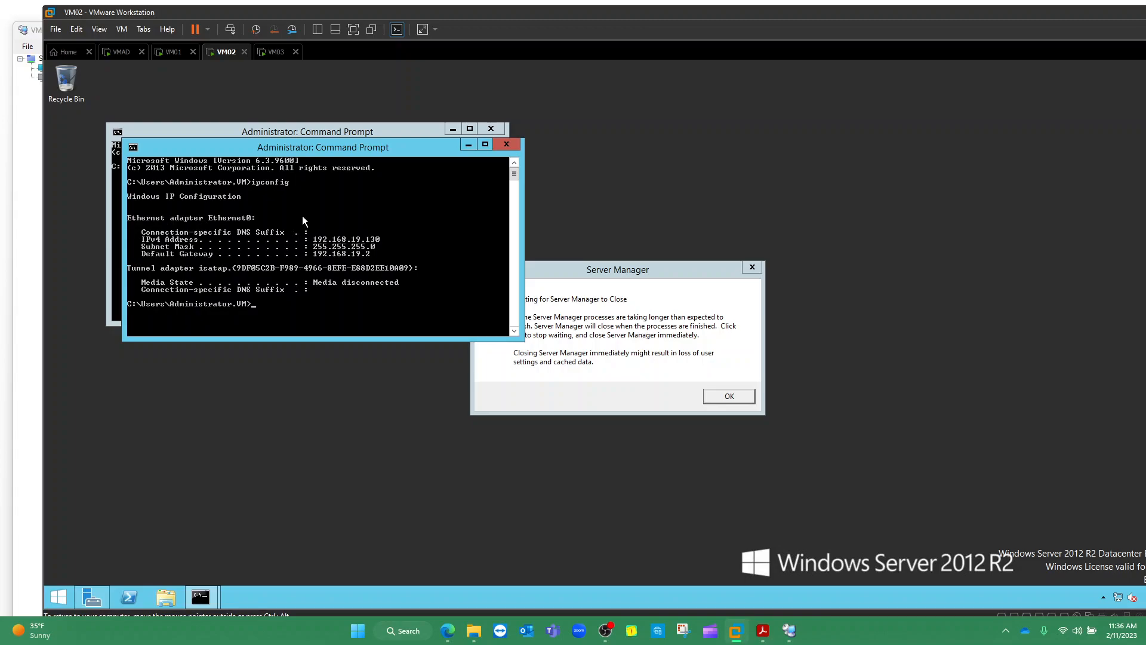
key("ctrl+2")
left_click(1006, 630)
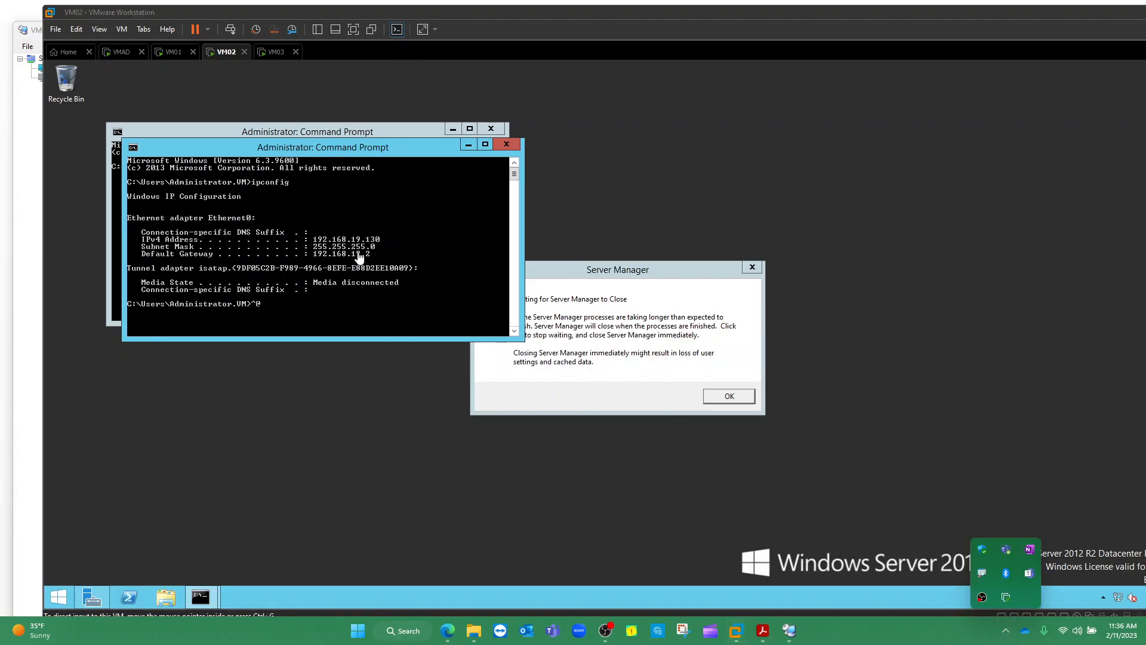
mouse_move(394, 231)
left_mouse_down()
mouse_move(304, 229)
mouse_move(366, 251)
mouse_move(394, 235)
left_mouse_up()
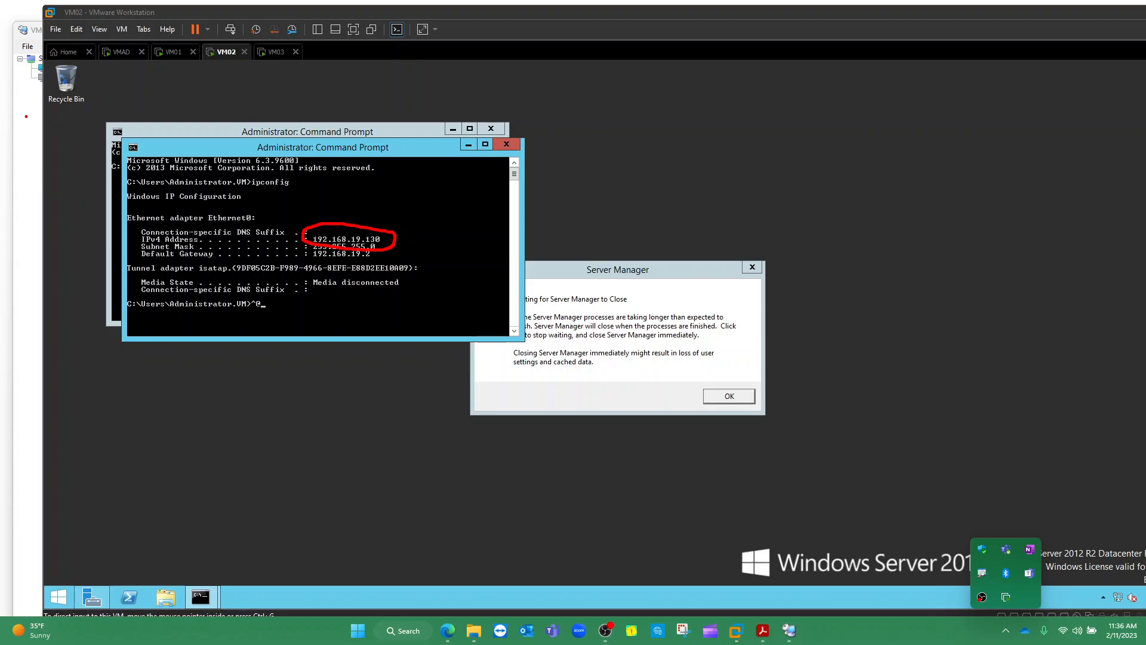
key("Escape")
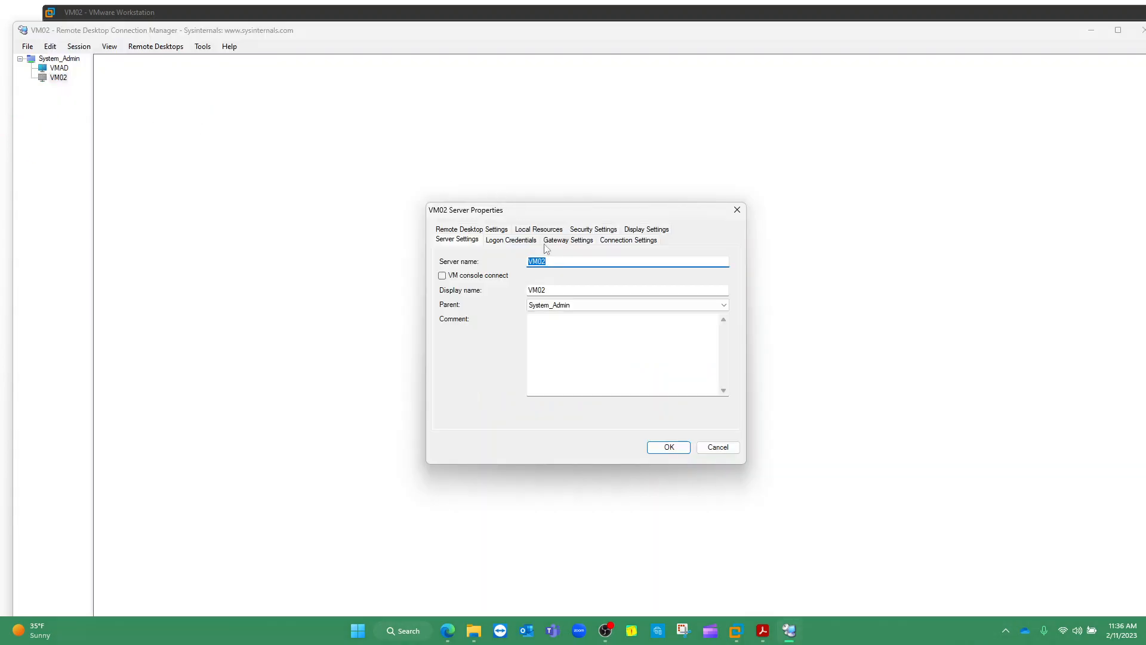
Set VM02's server name to 192.168.19.130 and display name VM02, then try connecting
type("192")
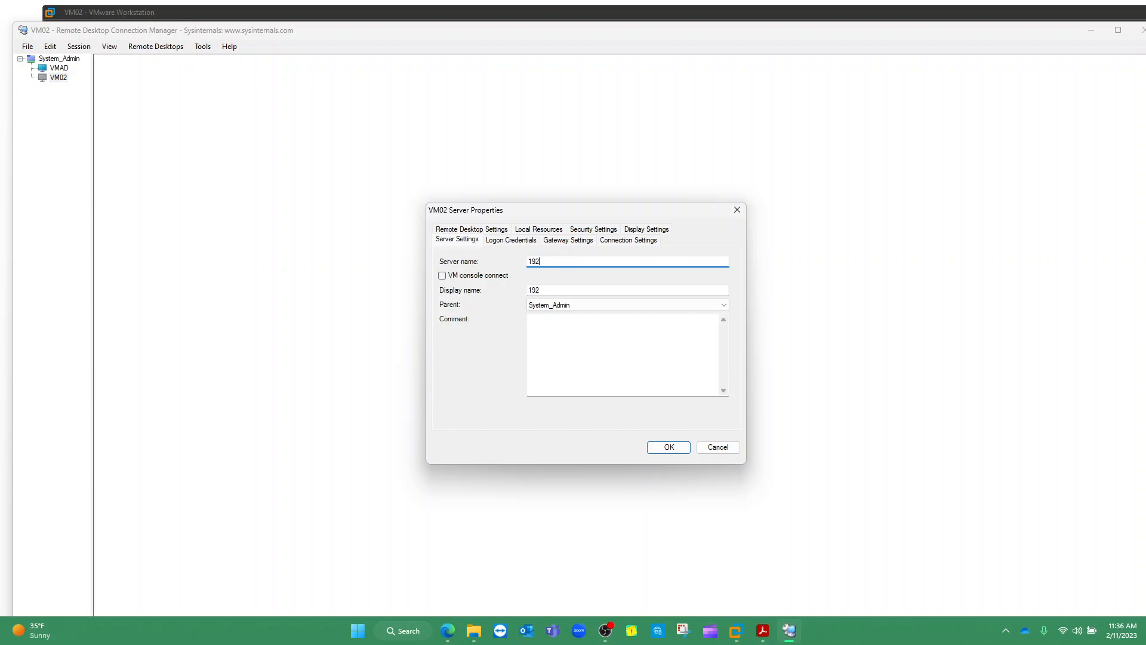
type(".168.19.130")
left_click_drag(583, 289, 517, 294)
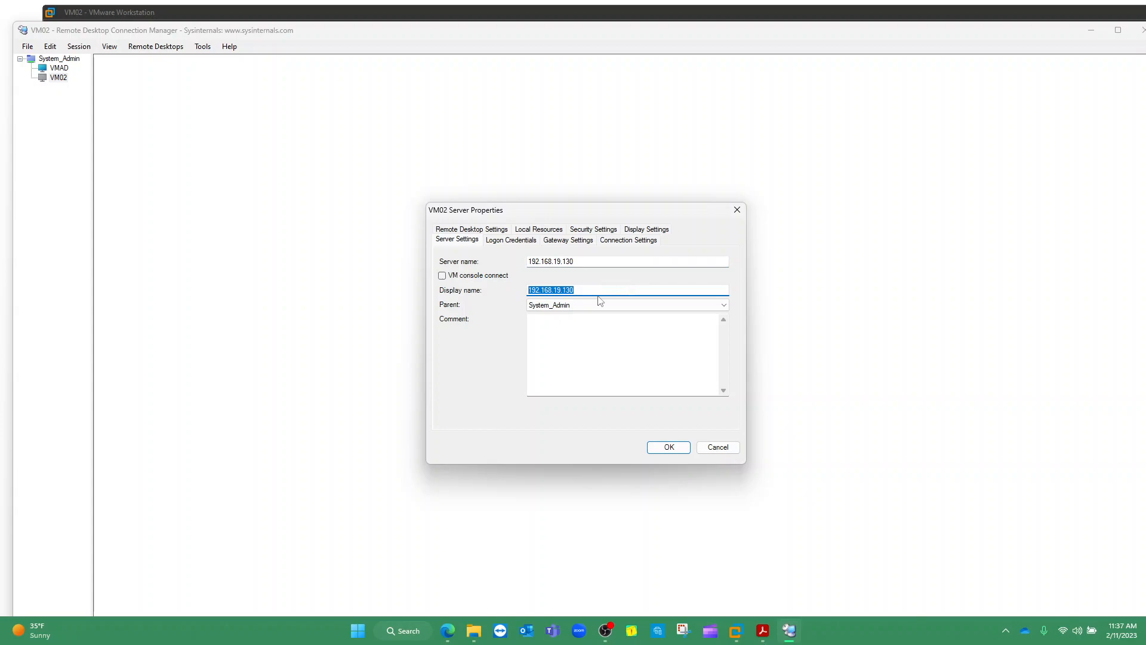
type("VM02")
left_click(579, 260)
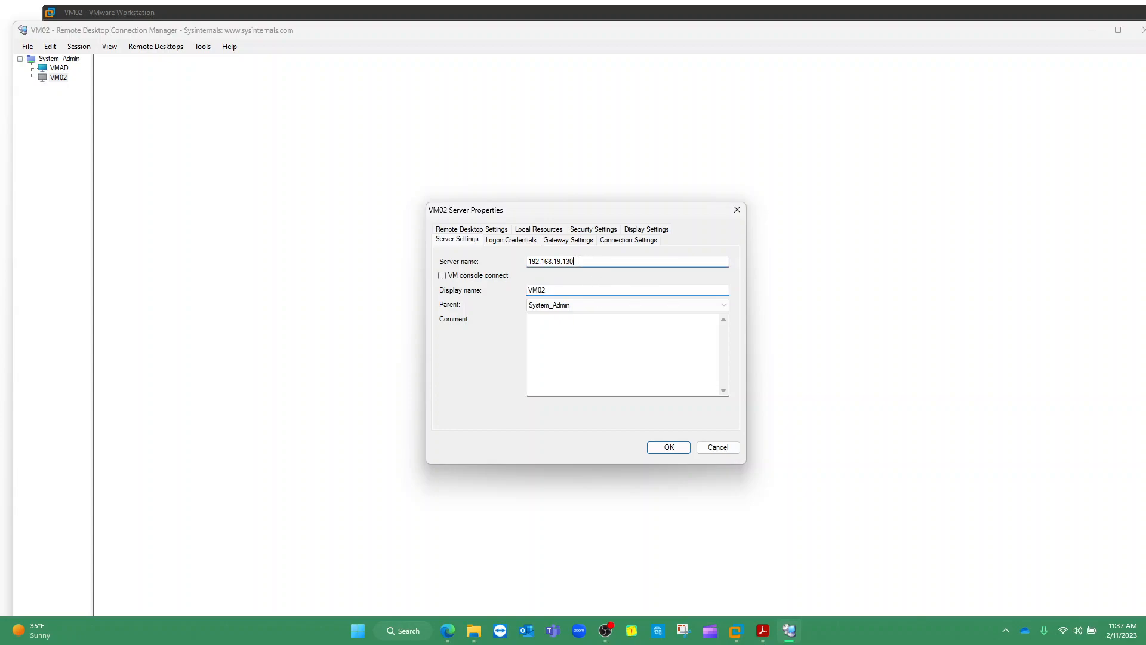
left_click(668, 446)
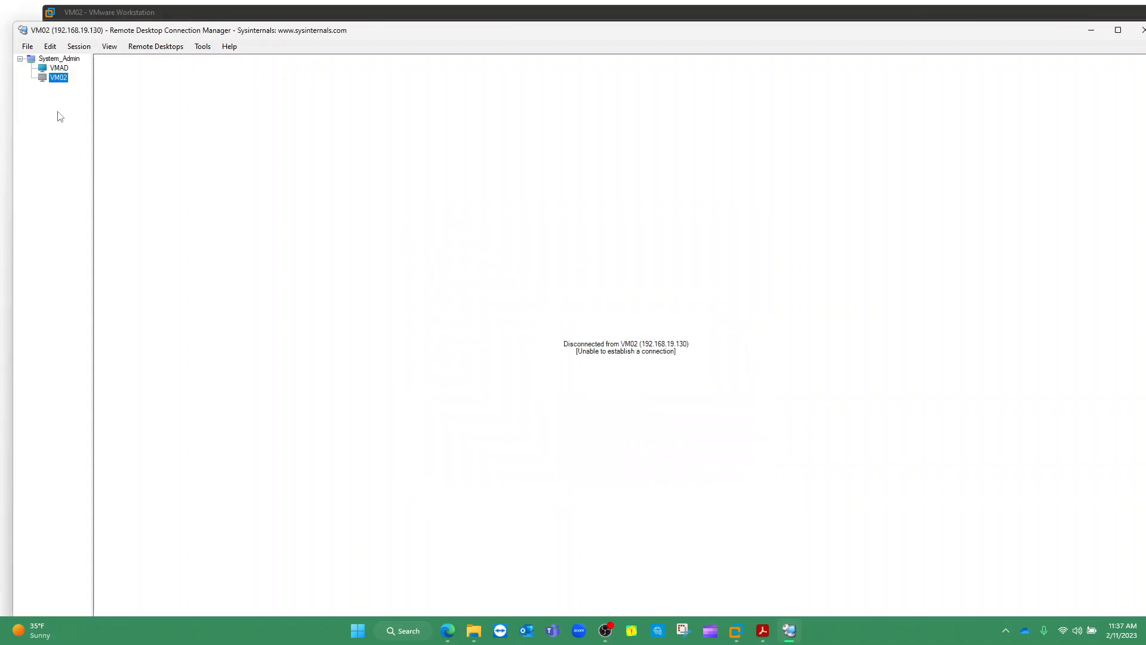
double_click(58, 78)
Switch to VM02's console in VMware Workstation and open its Start screen
left_click(735, 631)
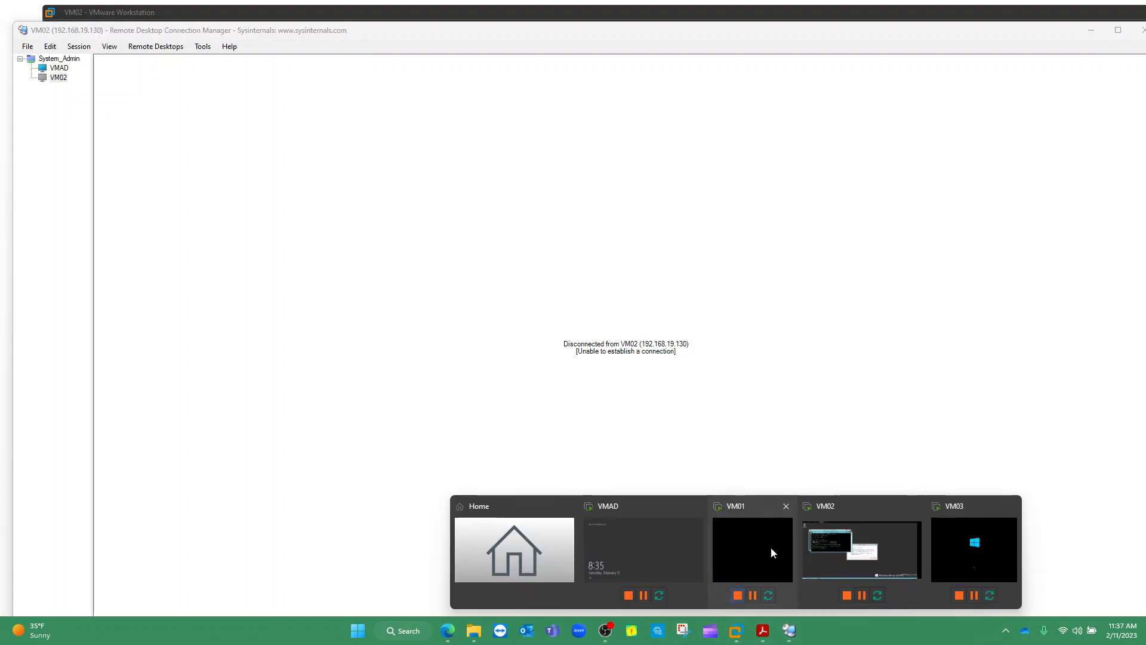
left_click(839, 554)
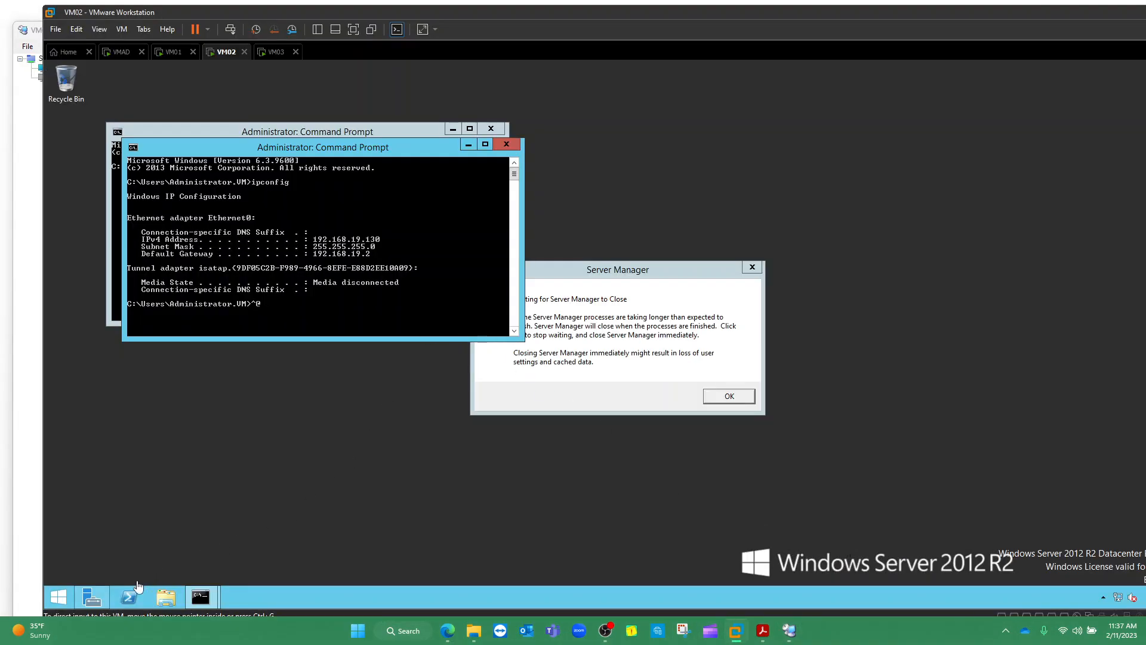
left_click(62, 599)
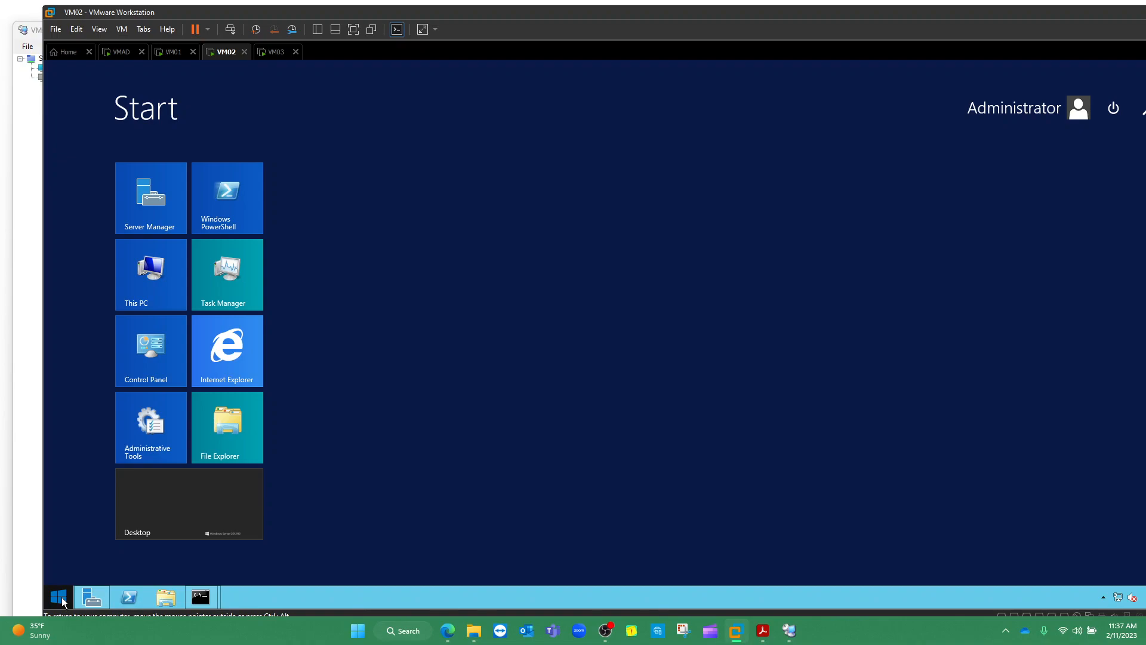
Search 'firewall' on VM02, open Windows Firewall with Advanced Security, and show its Inbound Rules
type("fi")
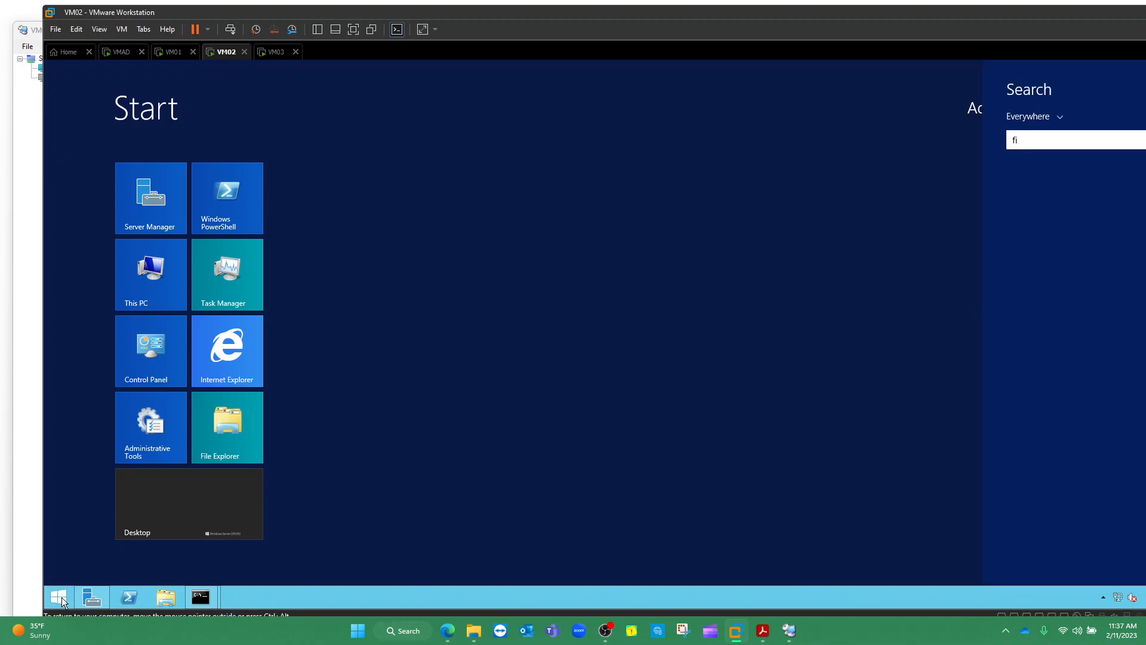
type("rw")
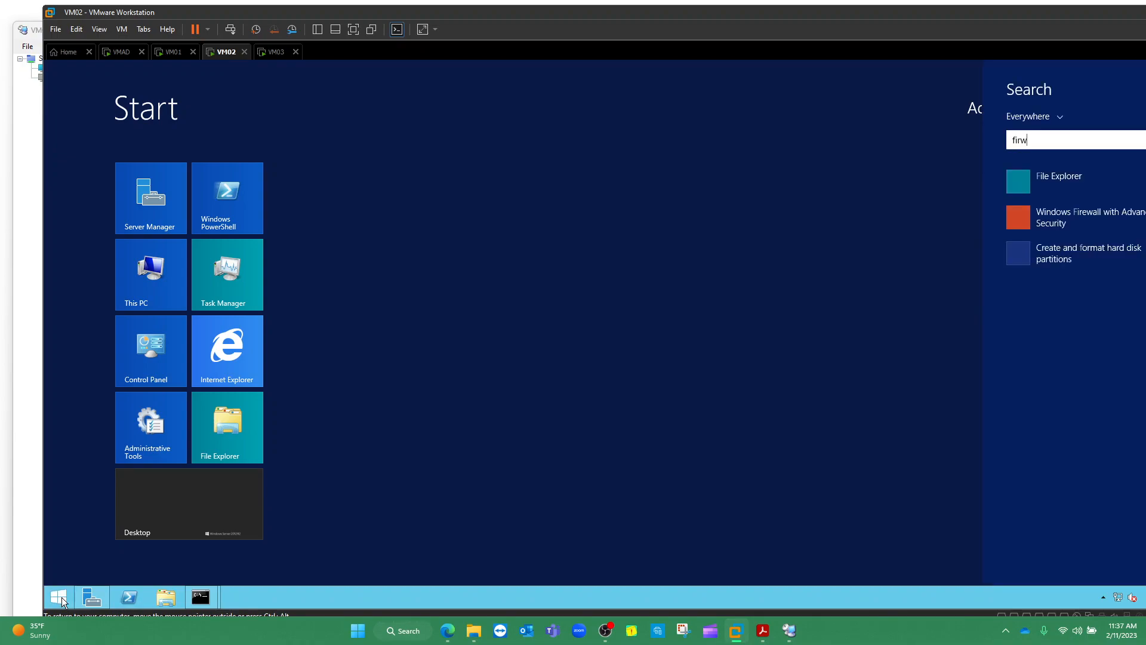
key("BackSpace")
type("ewall")
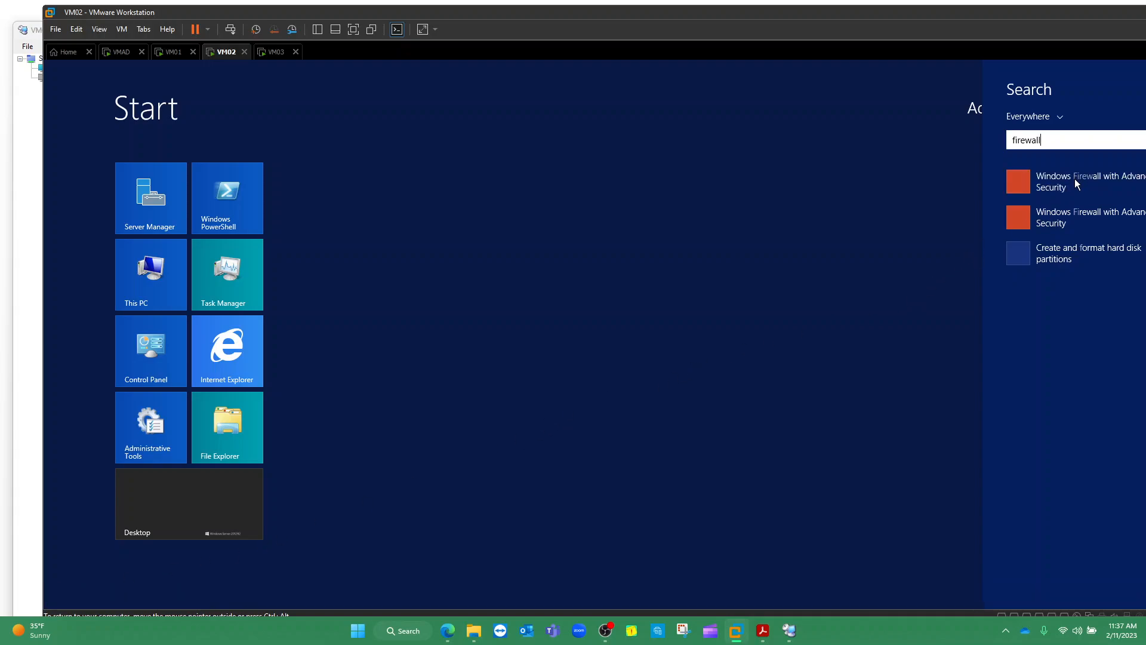
key("Down")
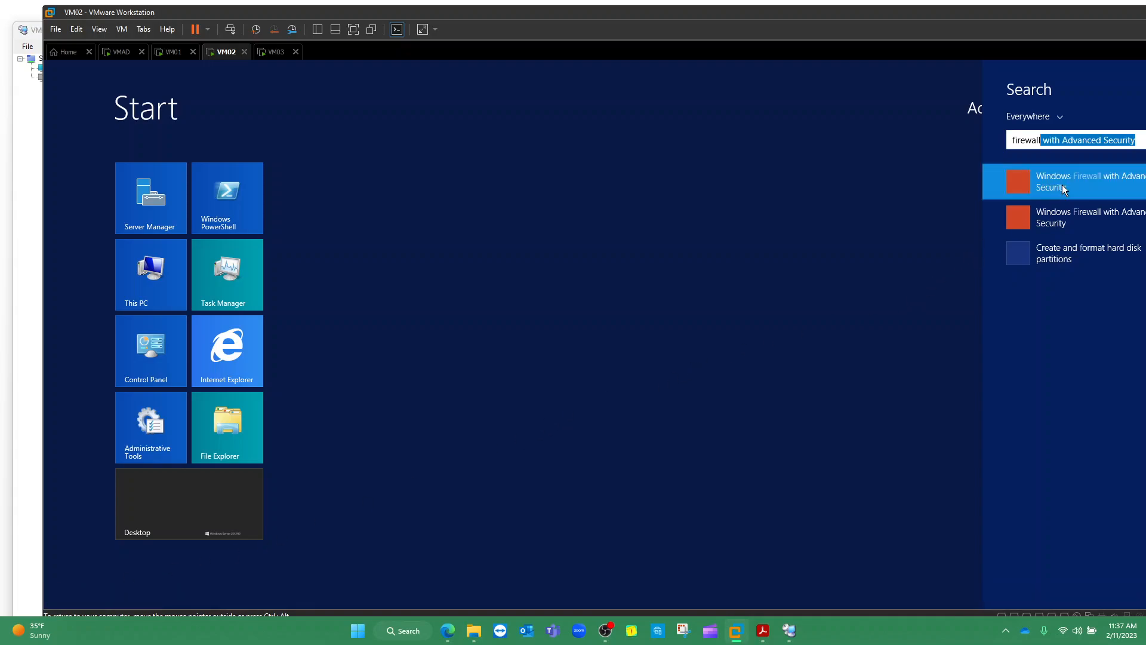
left_click(1063, 188)
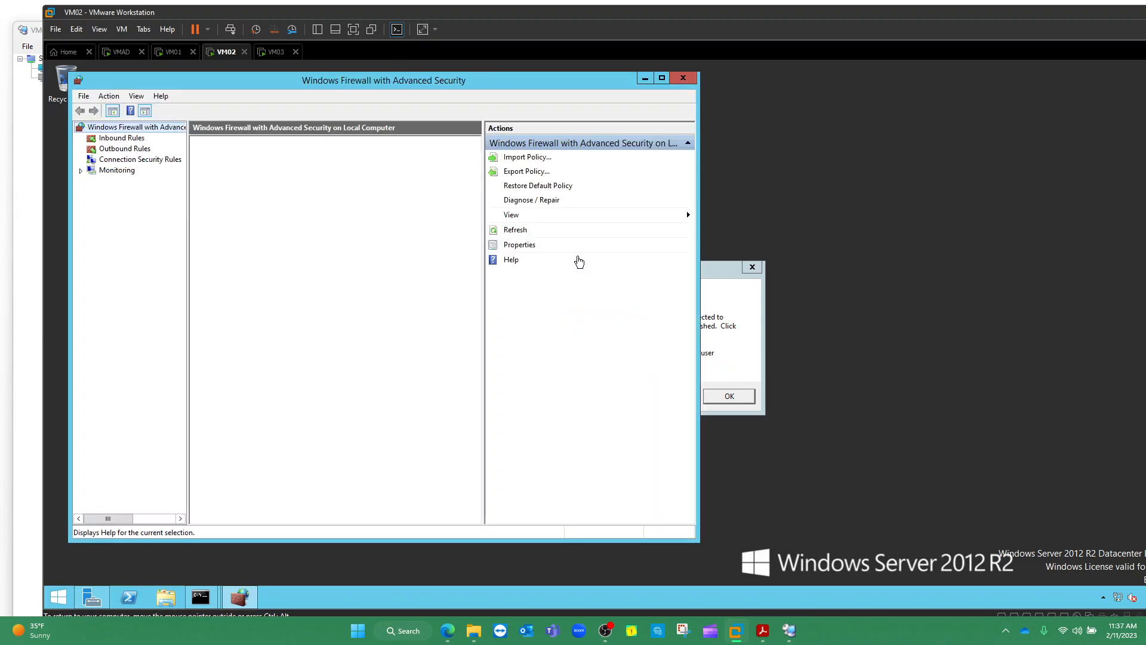
left_click(112, 142)
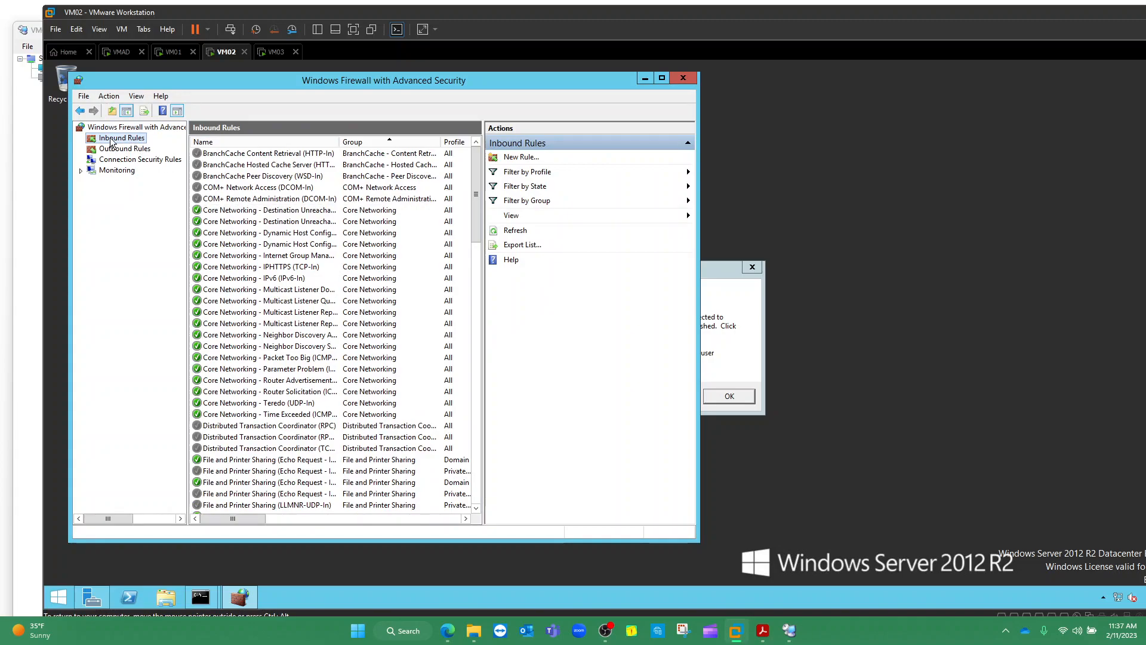
right_click(112, 142)
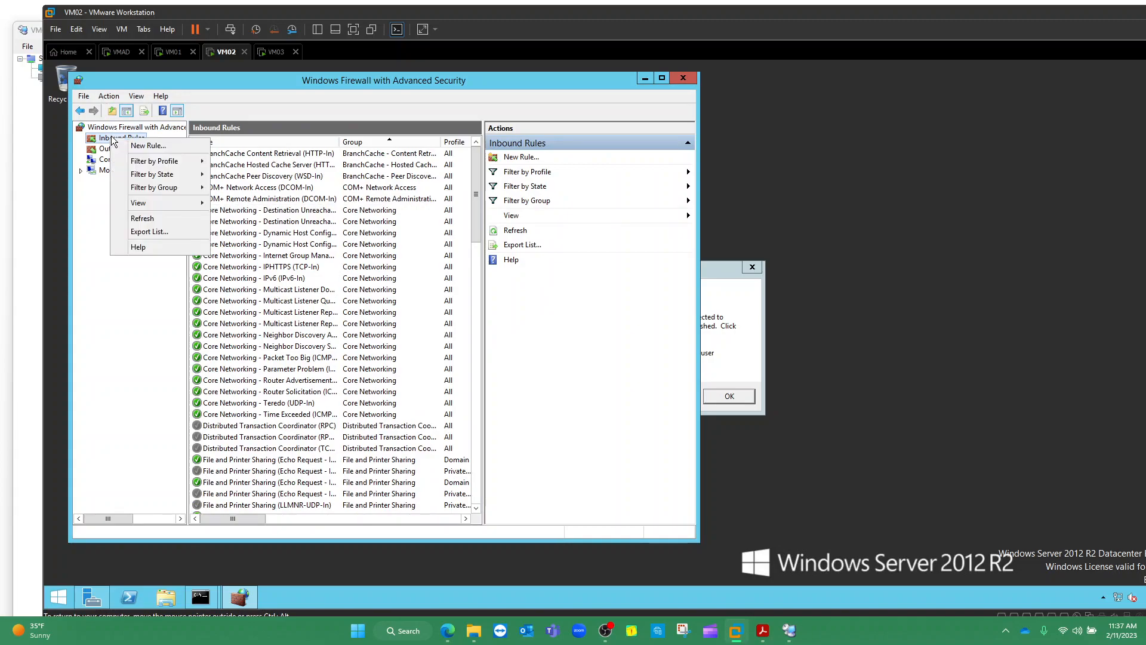
Create an inbound port rule named RDP allowing TCP 3389 on Domain, Private and Public profiles
left_click(141, 146)
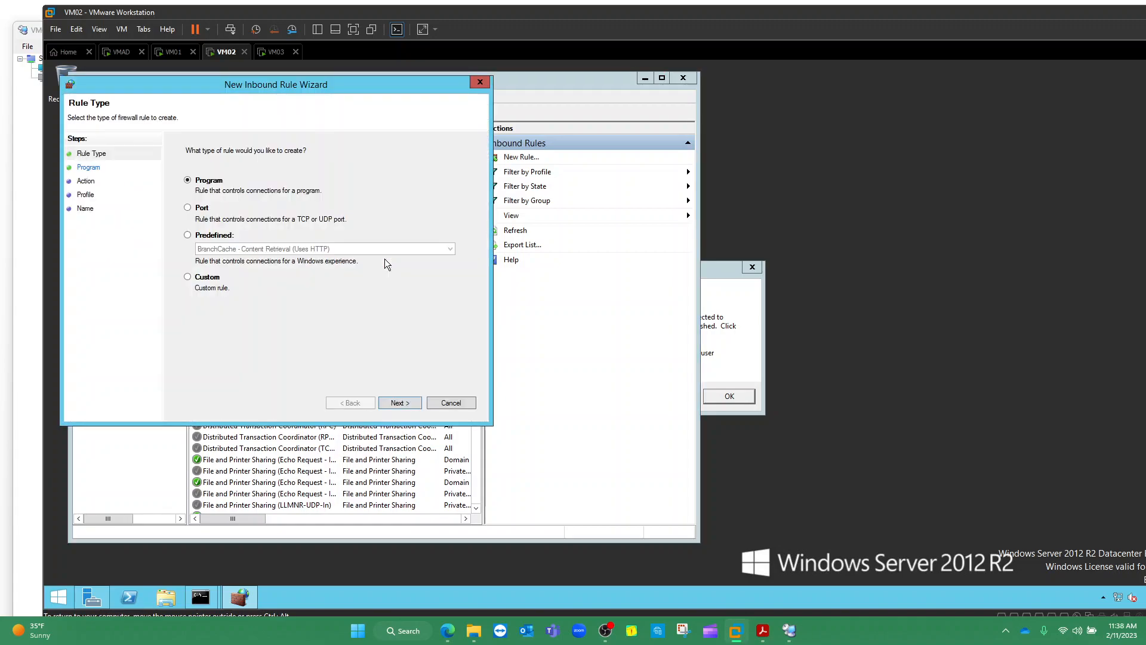
left_click(202, 209)
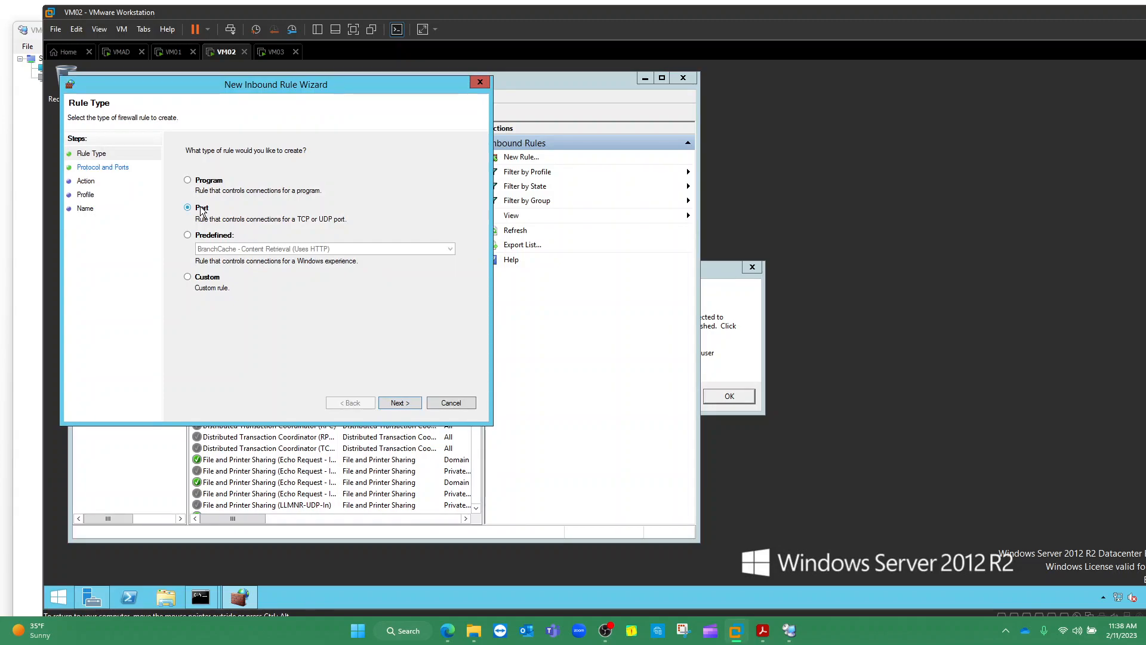
left_click(398, 403)
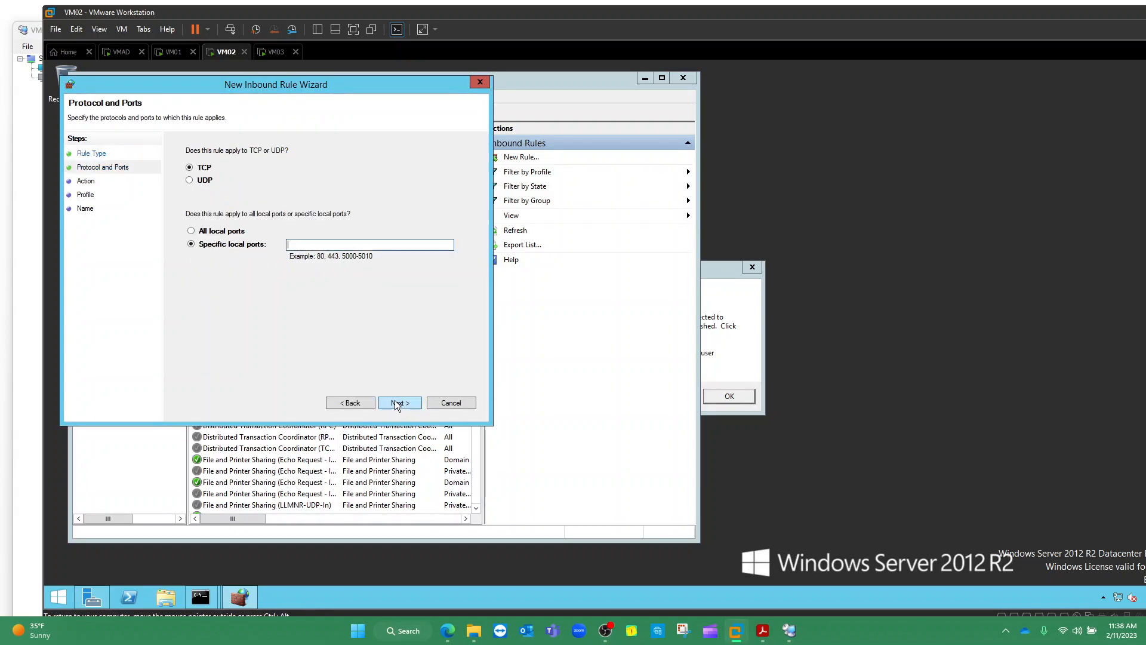
left_click(308, 244)
type("3389")
left_click(395, 403)
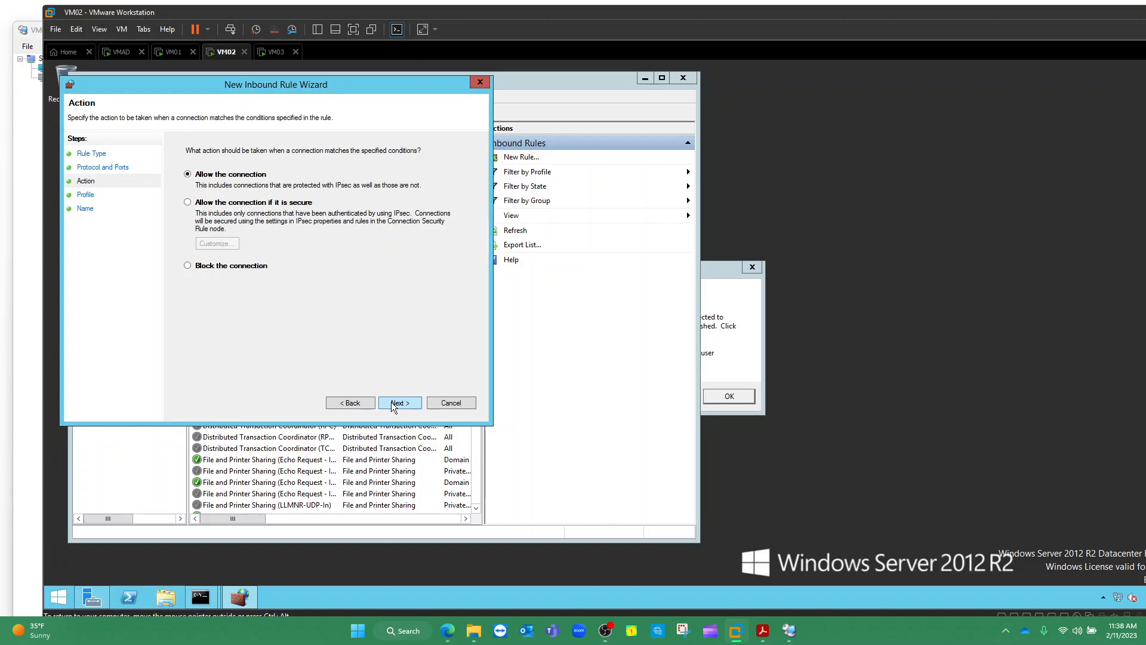
left_click(392, 402)
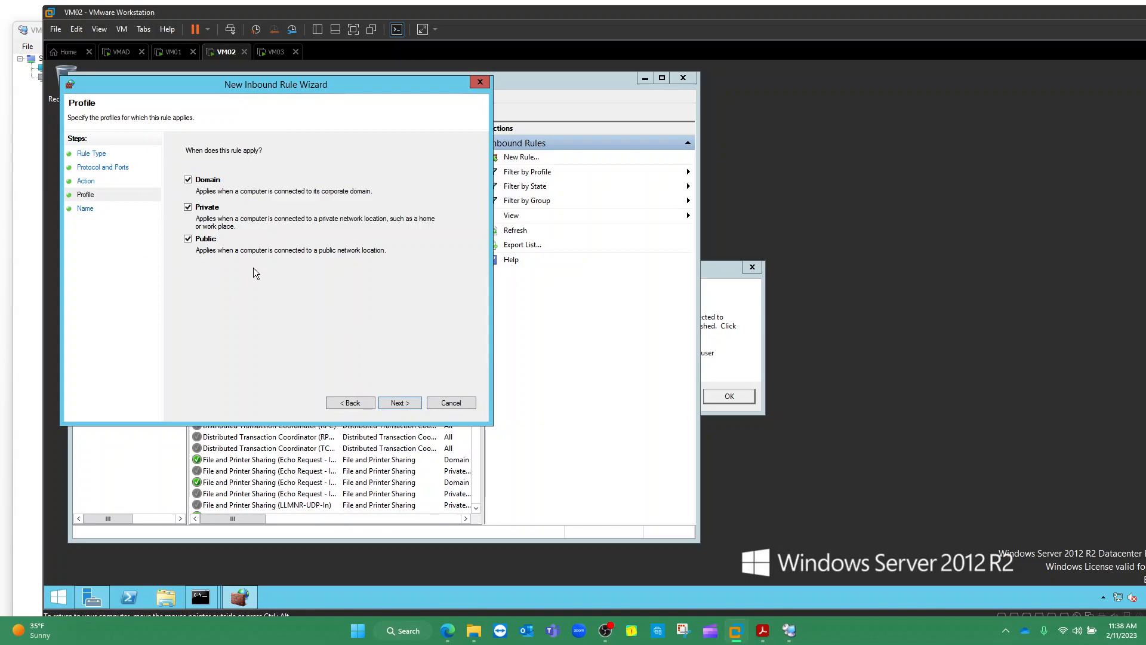
left_click(398, 402)
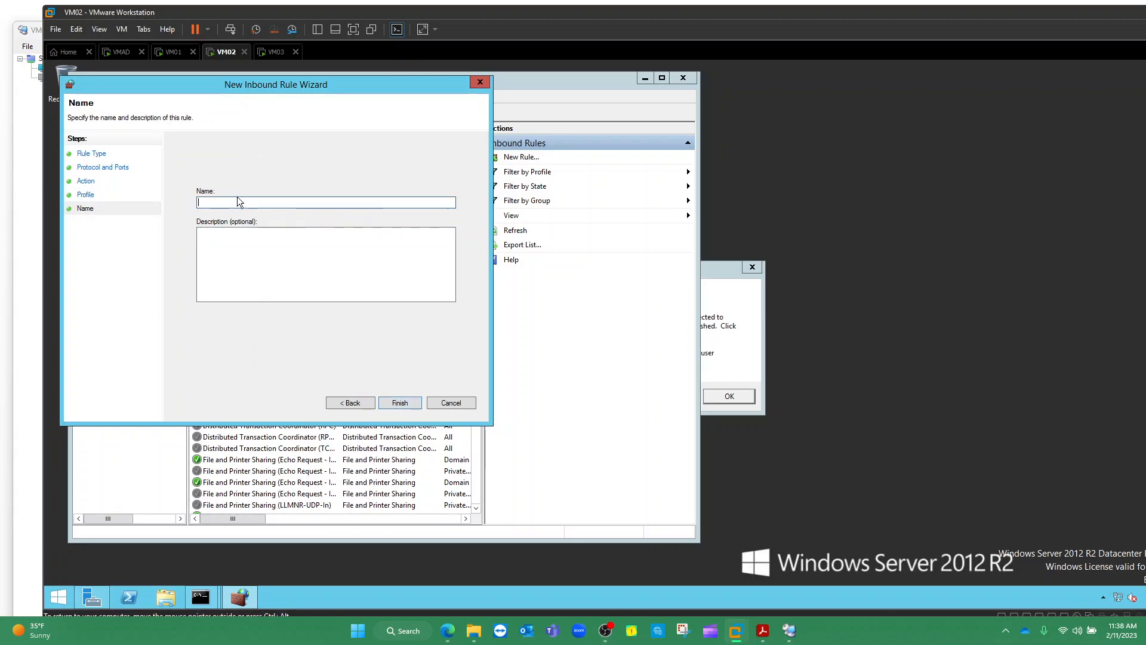
type("RDP")
left_click(402, 403)
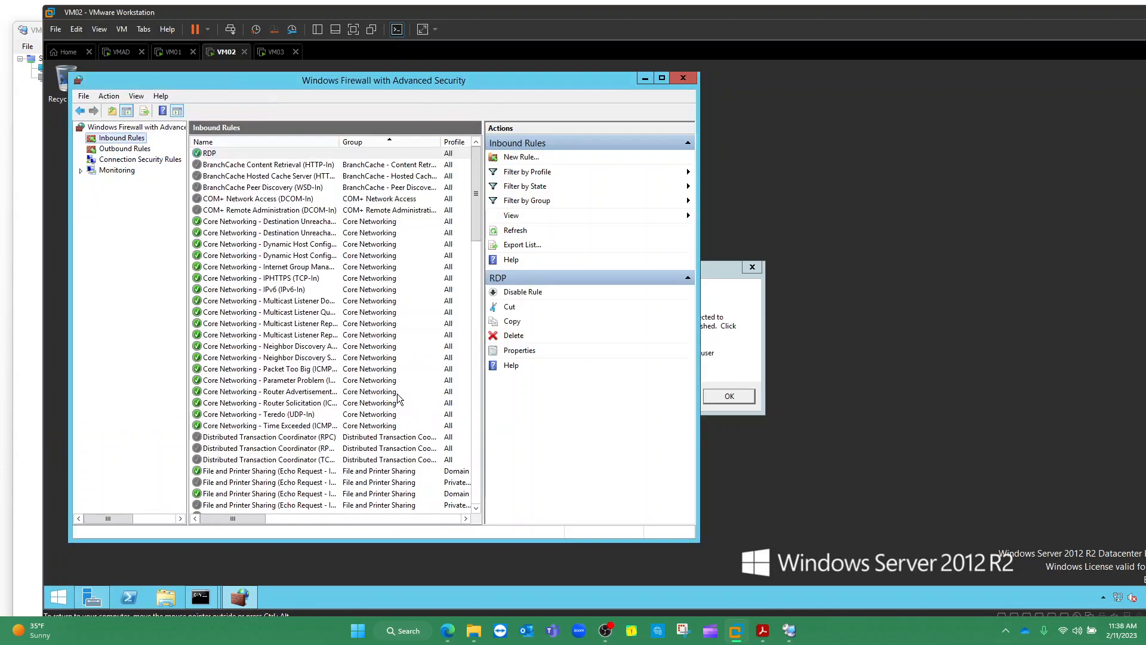
left_click(31, 83)
Reconnect to VM02, accepting its certificate and suppressing future warnings for it
double_click(59, 78)
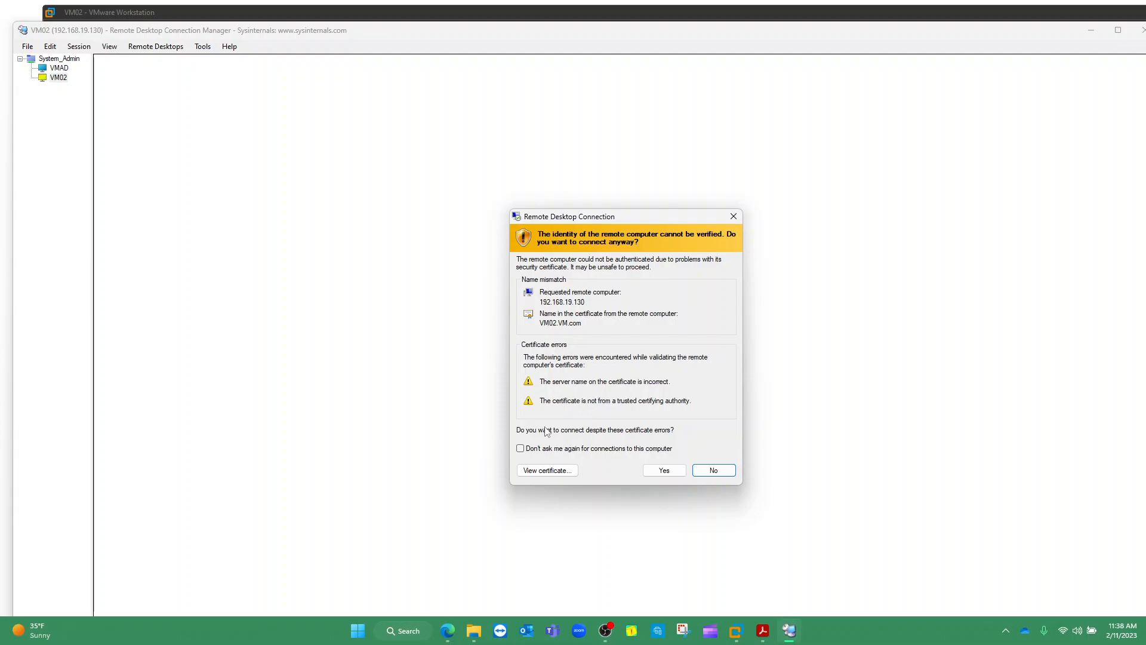
left_click(520, 449)
left_click(664, 471)
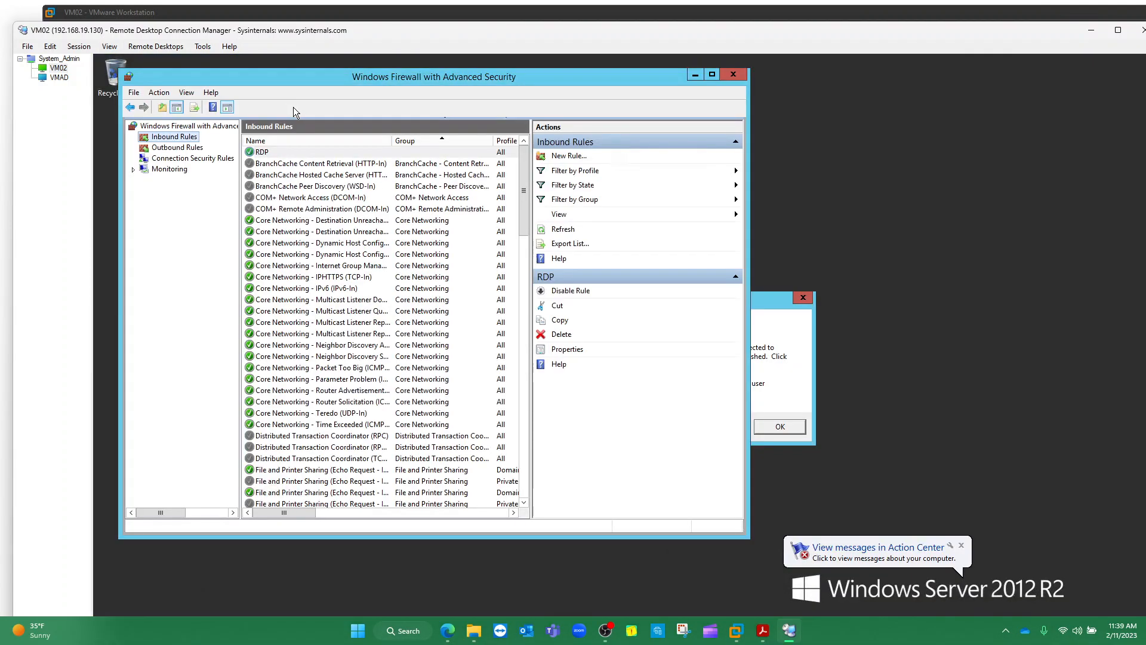
Close VM02's remote firewall window and Server Manager dialog, then view System_Admin's thumbnails
left_click(262, 10)
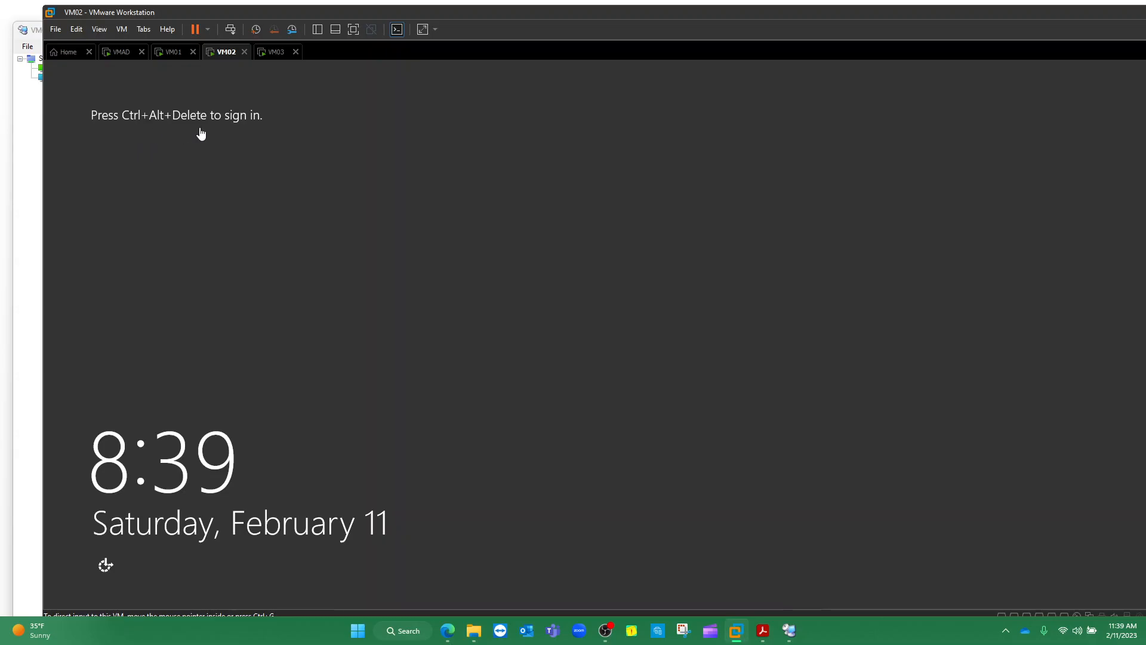
left_click(29, 109)
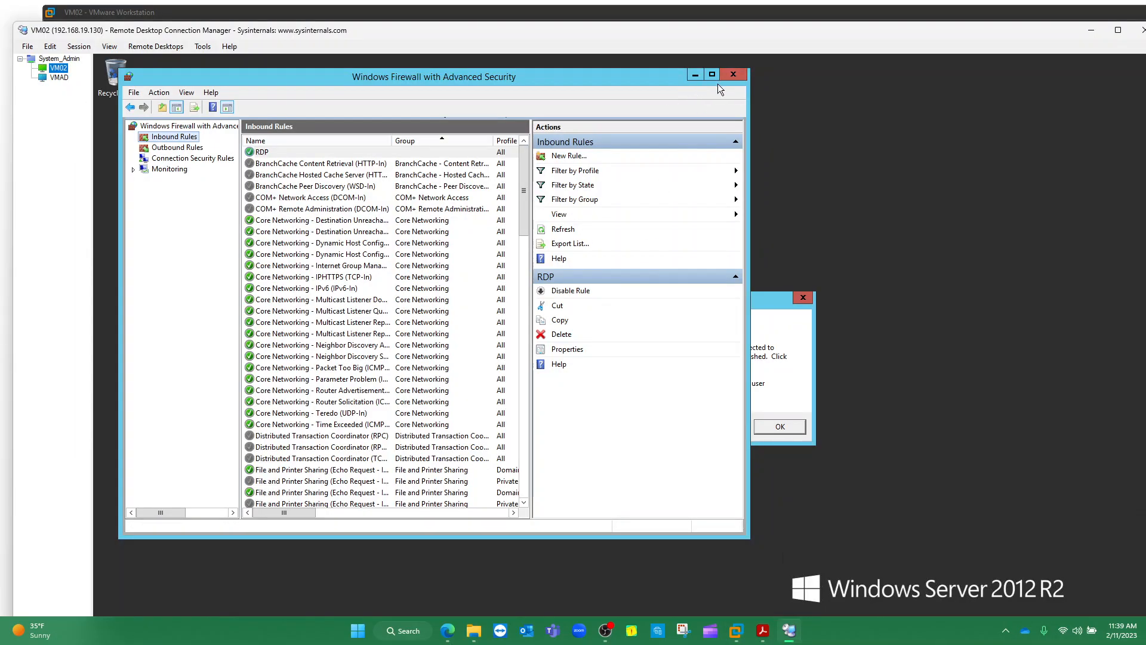
left_click(731, 76)
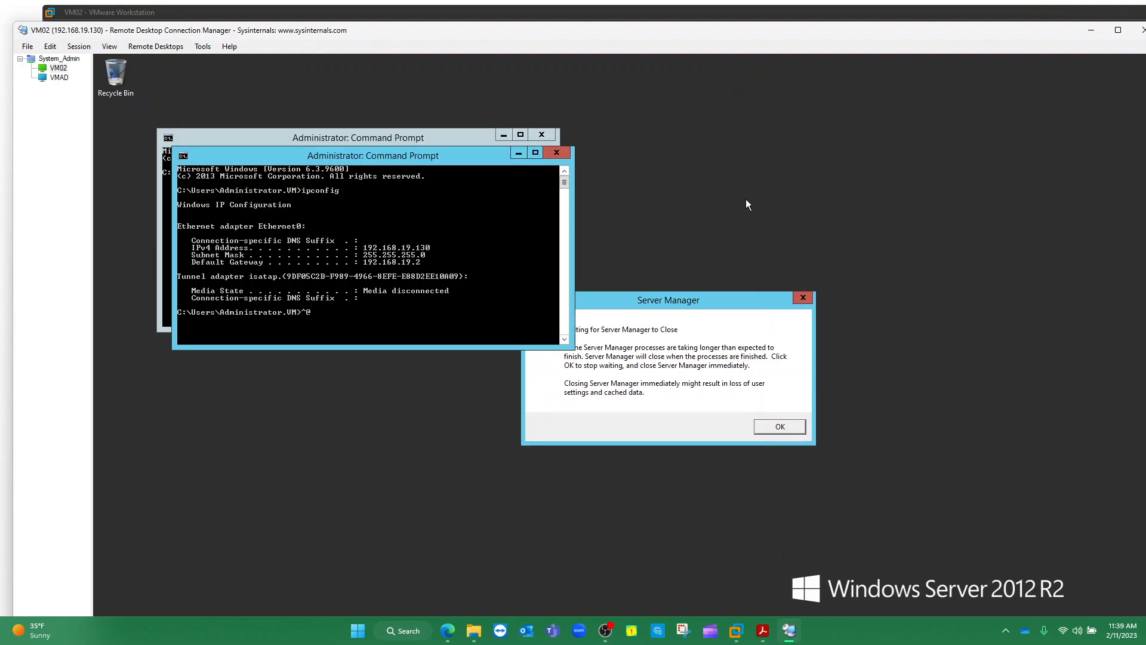
left_click(803, 297)
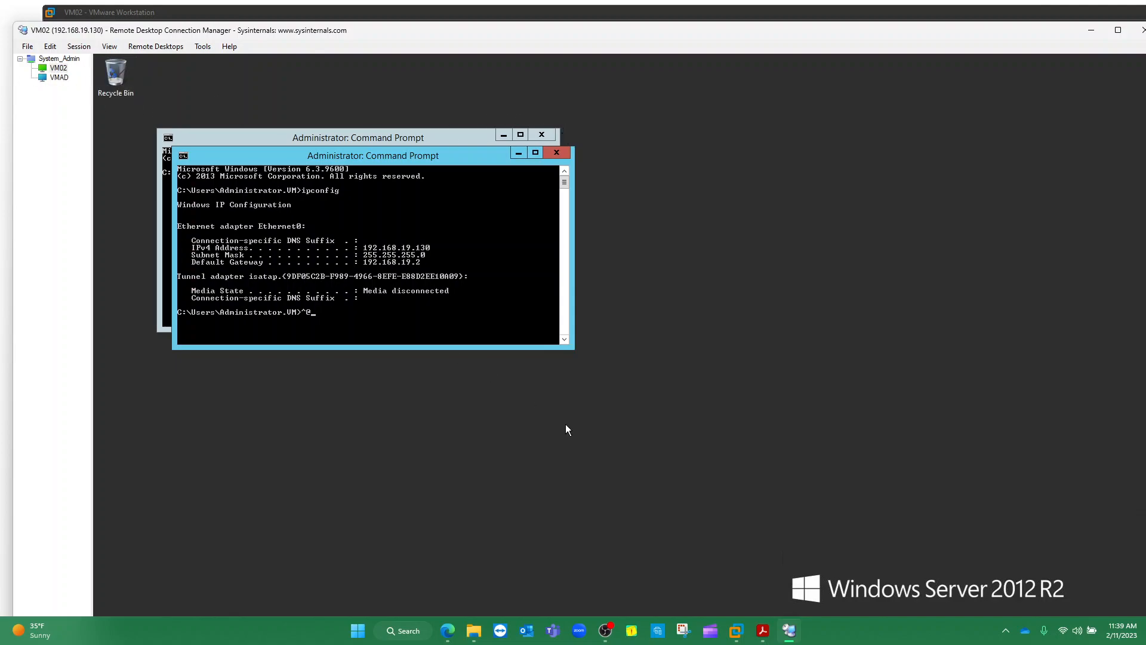
left_click(605, 634)
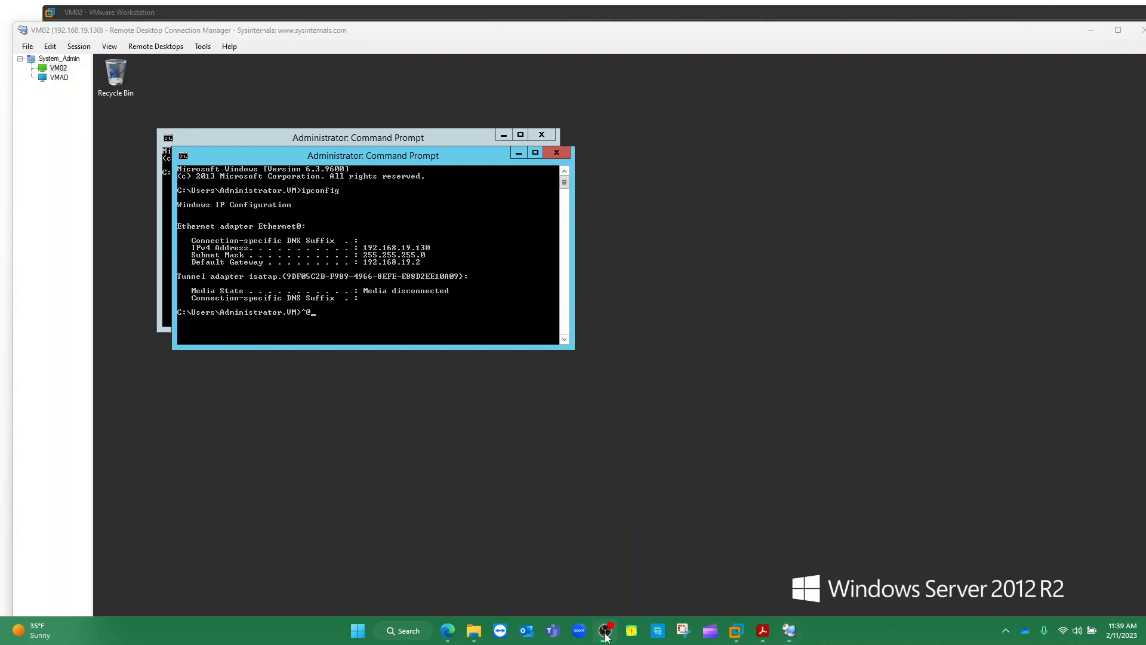
left_click(606, 636)
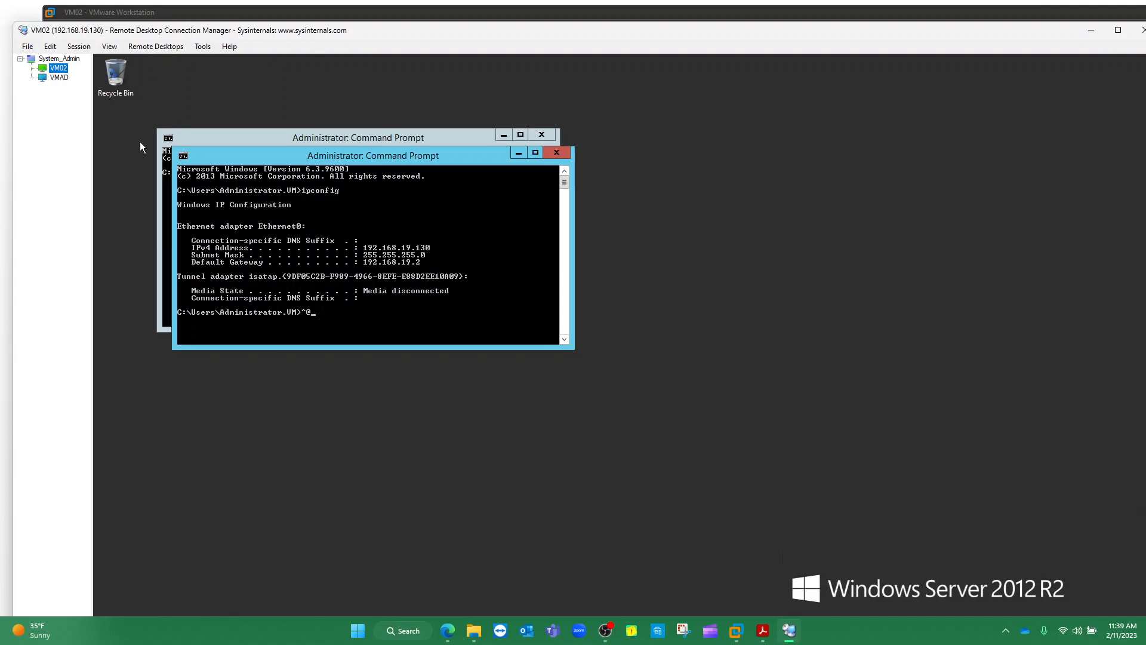
left_click(47, 60)
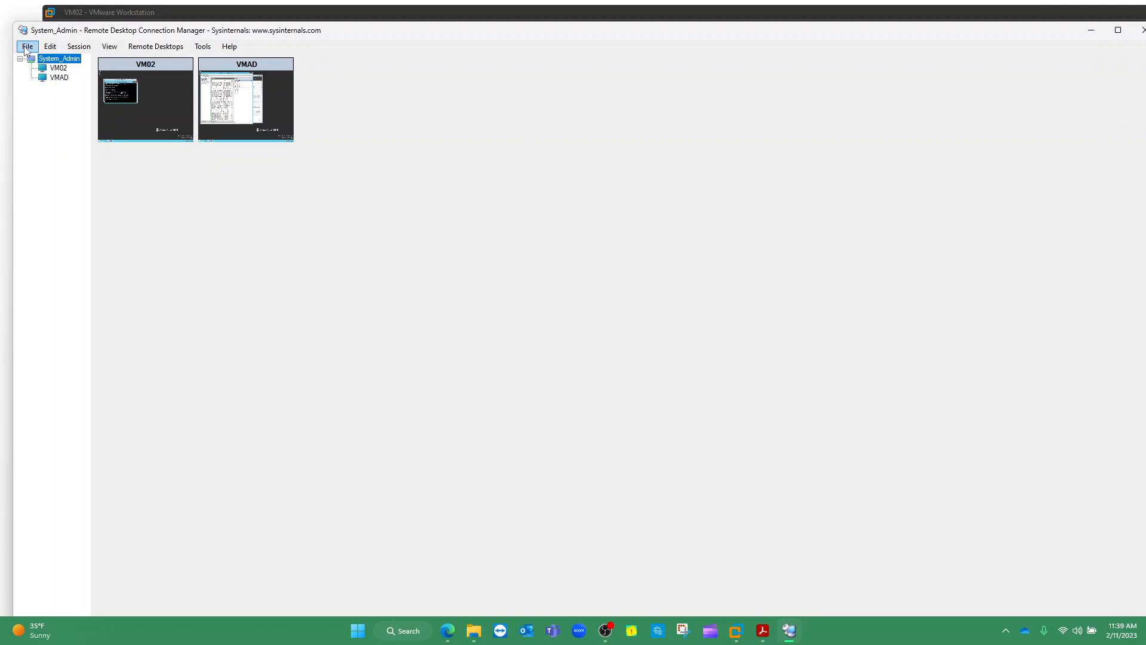
Create and save a new group file named Database_Admin through File > New
left_click(25, 49)
left_click(37, 62)
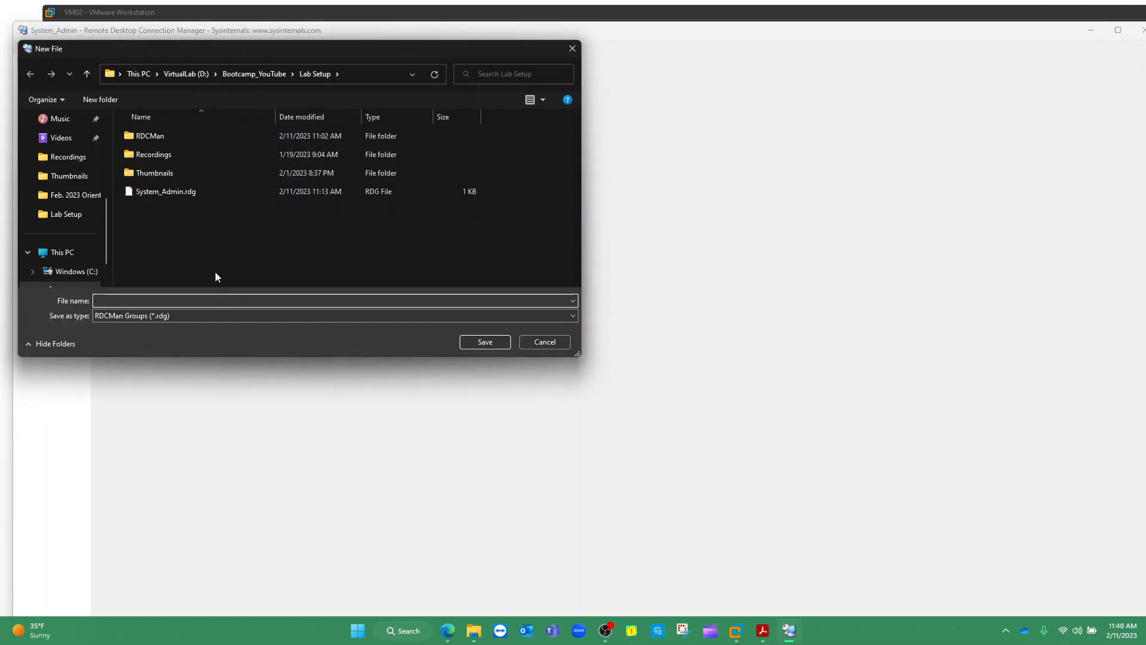
type("d")
key("BackSpace")
type("Data")
key("BackSpace")
type("B_Admin")
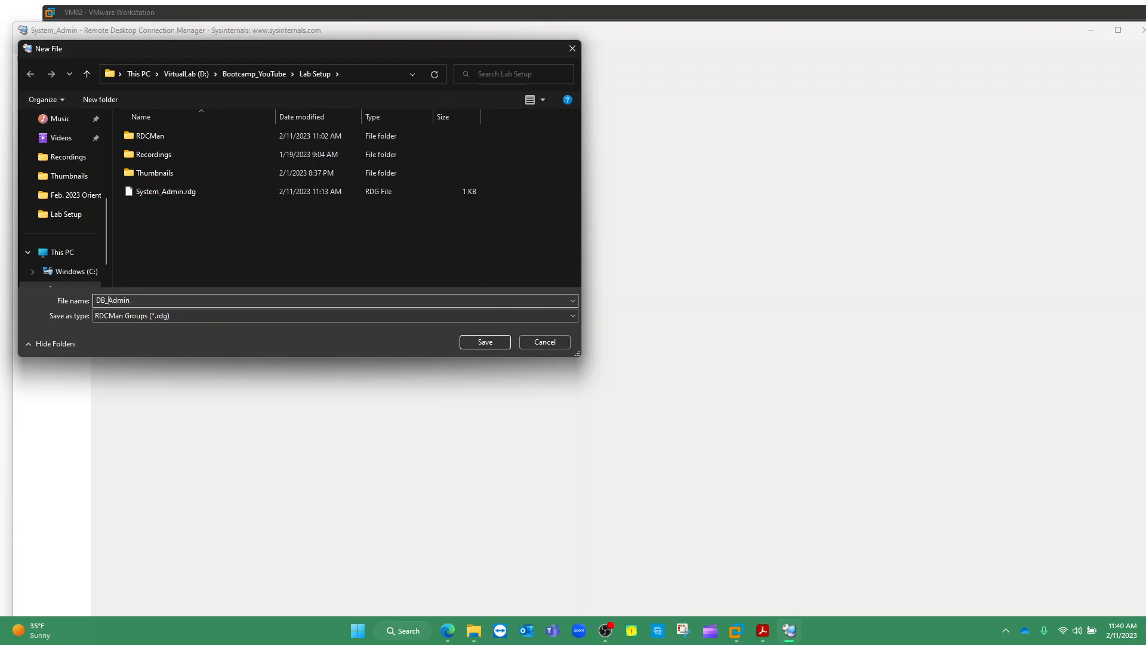
left_click(105, 300)
key("BackSpace")
type("atabase")
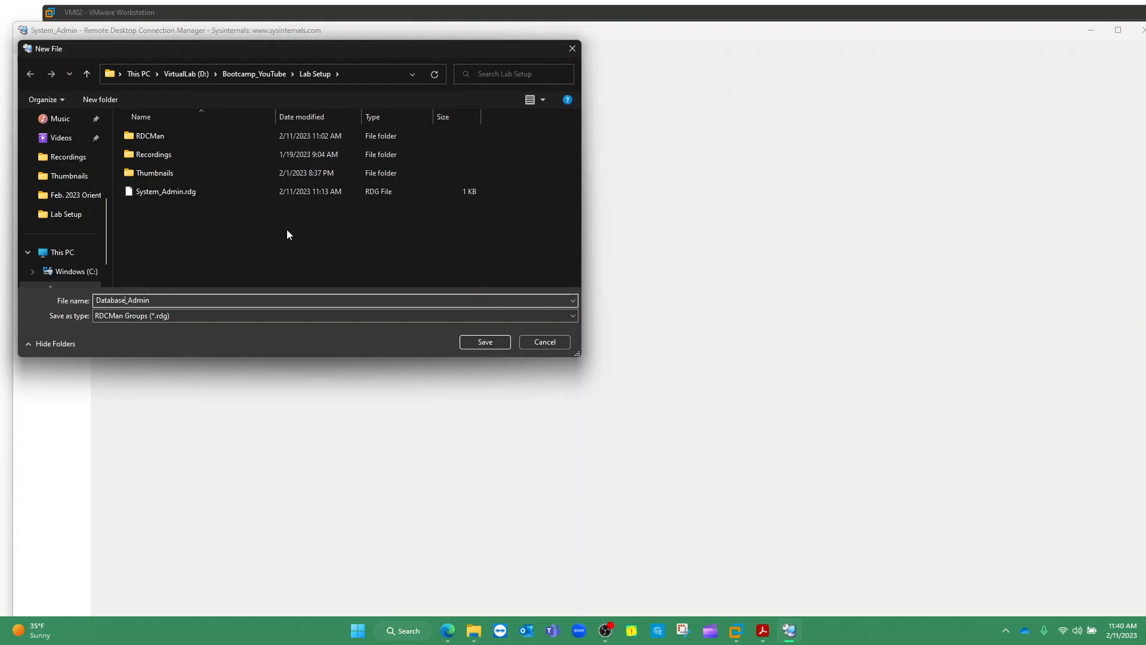
left_click(490, 345)
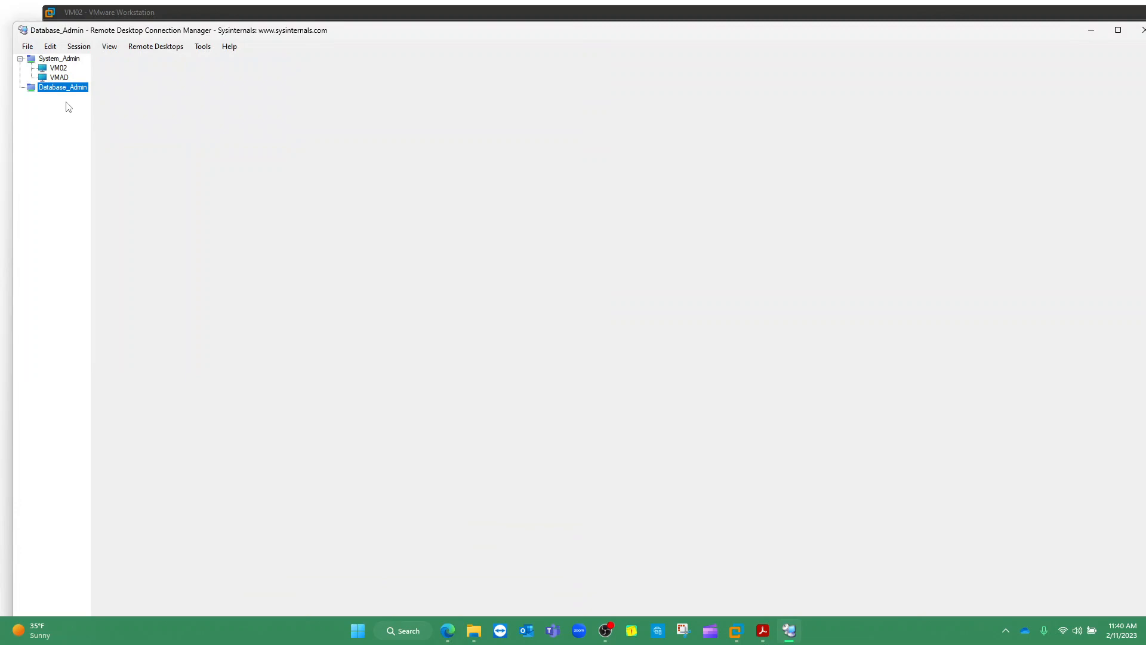
left_click(56, 79)
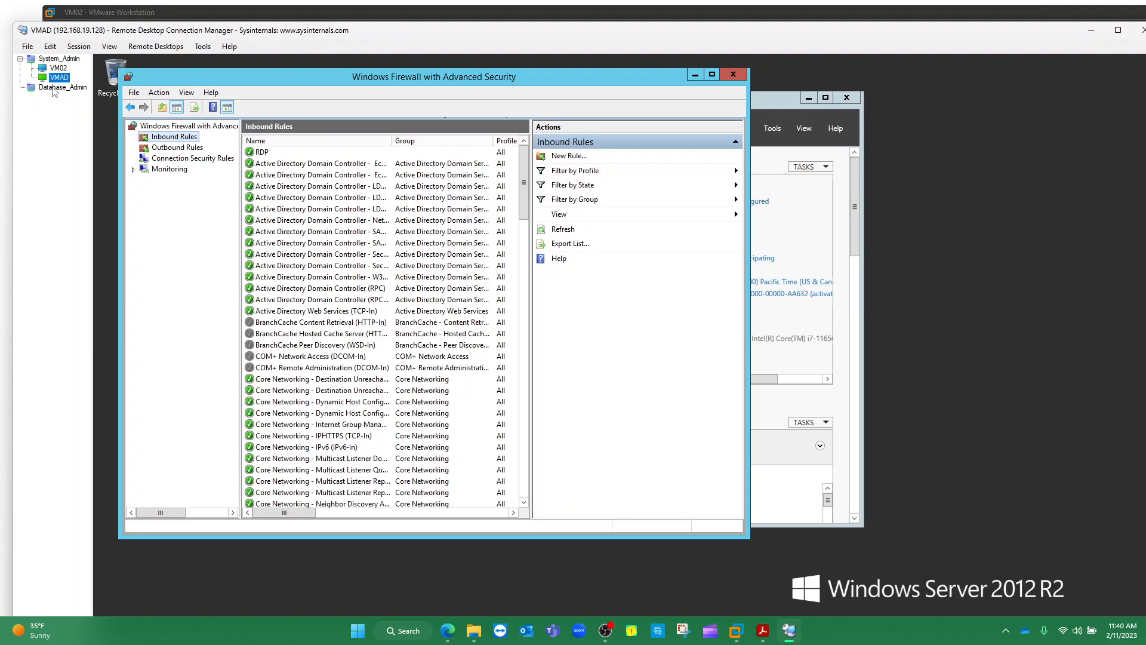
Switch between VMAD's remote session and the empty Database_Admin group in the tree
left_click(60, 87)
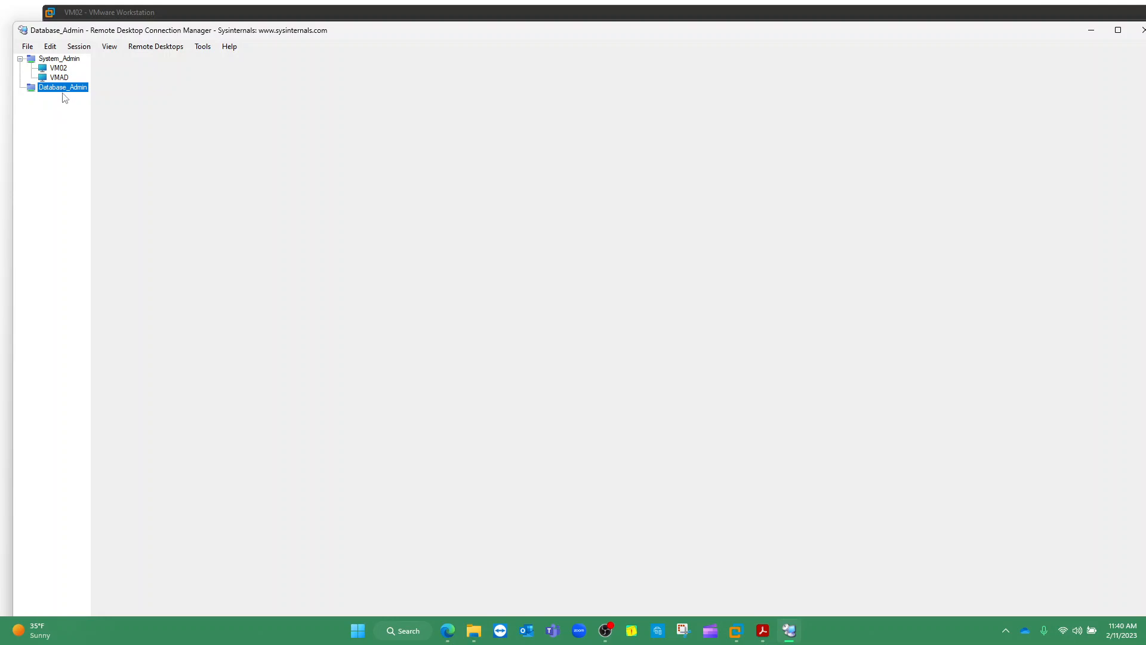
left_click(60, 78)
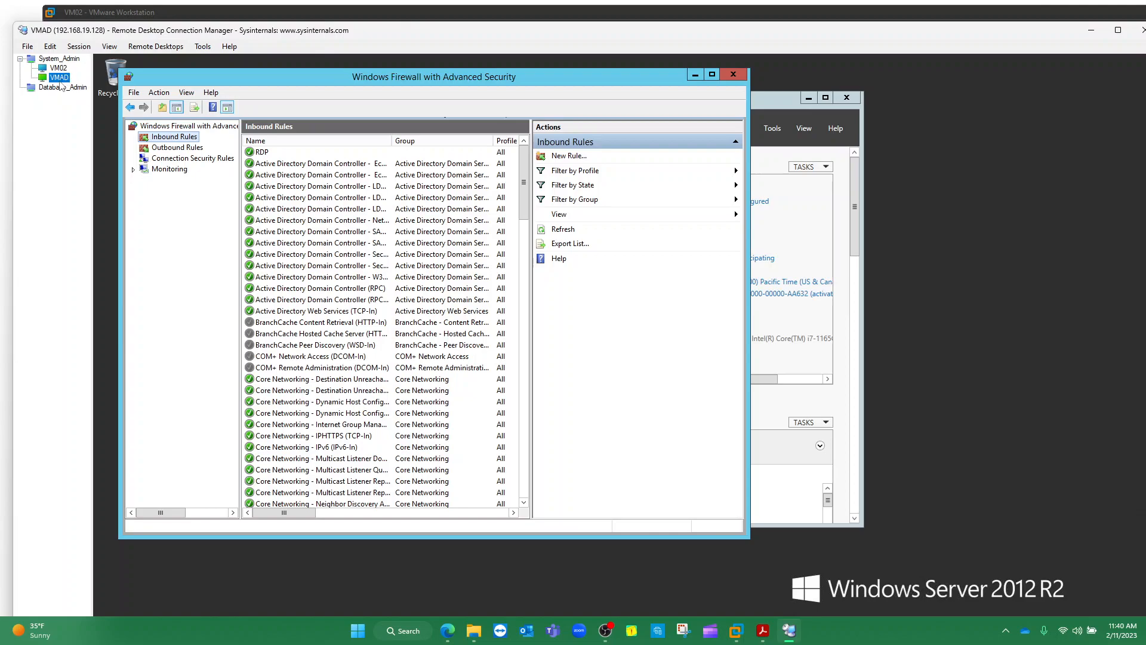
left_click(58, 88)
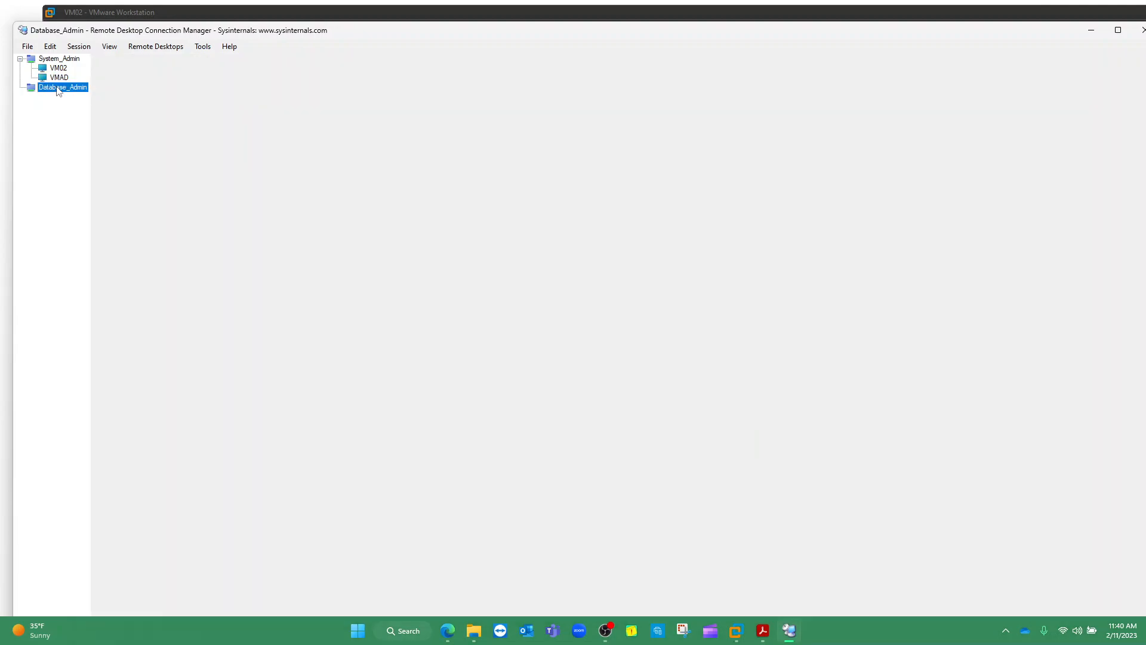
Add a server to Database_Admin with server name 192.168.19.130 and display name VM02
right_click(56, 91)
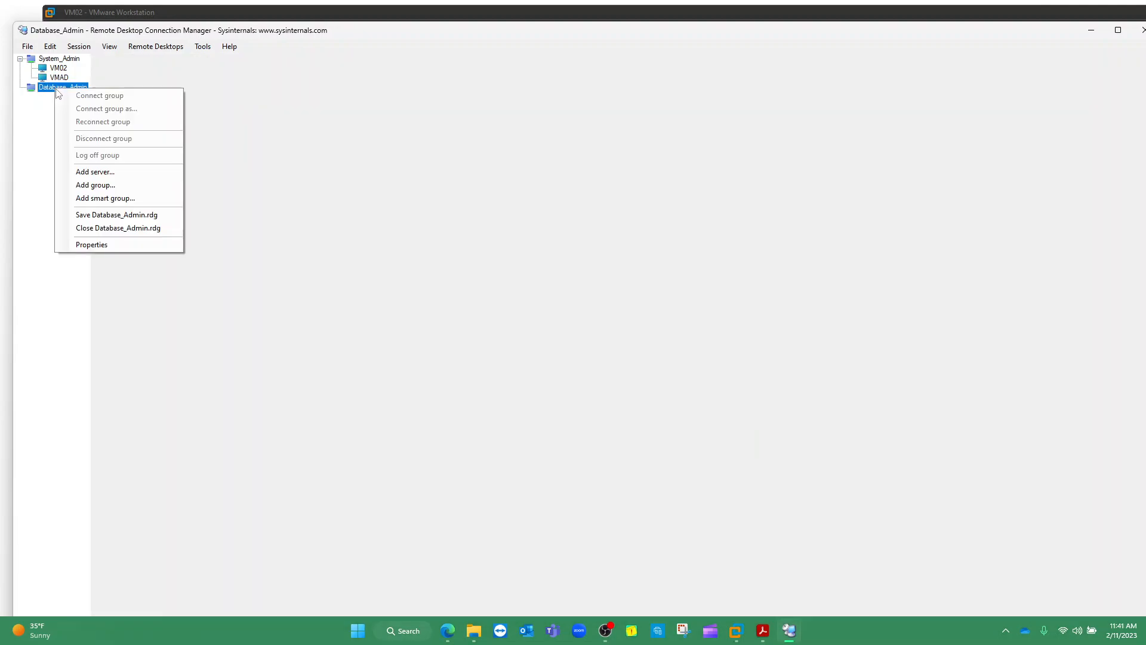
left_click(78, 170)
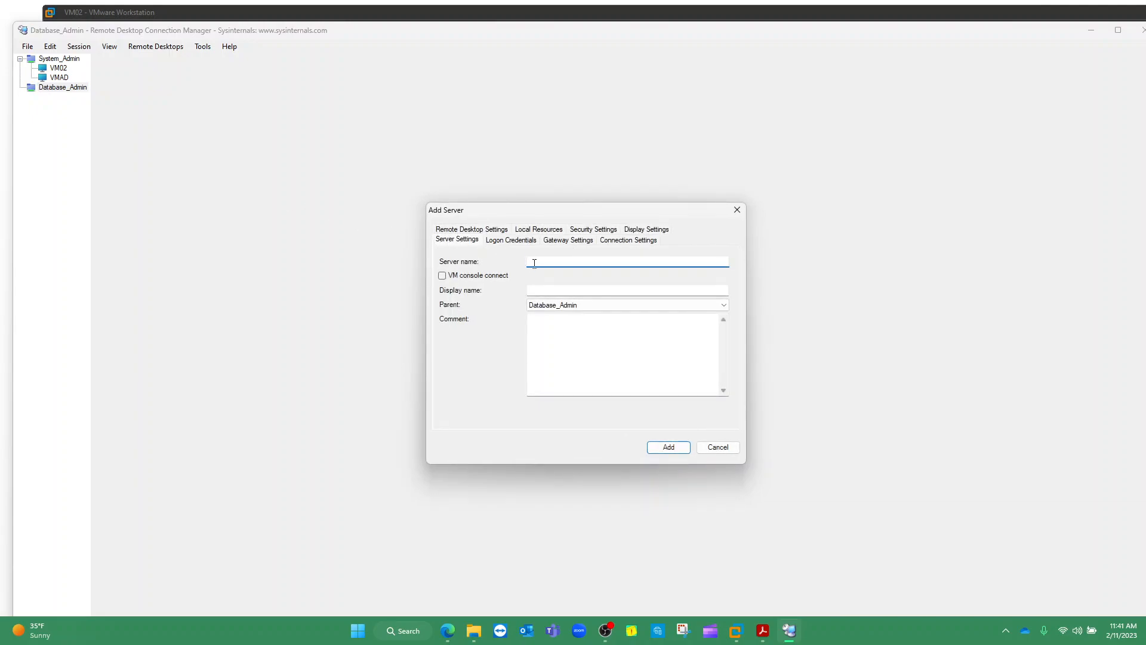
type("VM02")
key("BackSpace")
key("BackSpace")
key("BackSpace")
key("BackSpace")
type("192.168.19.128")
key("BackSpace")
type("30")
left_click_drag(581, 290, 513, 290)
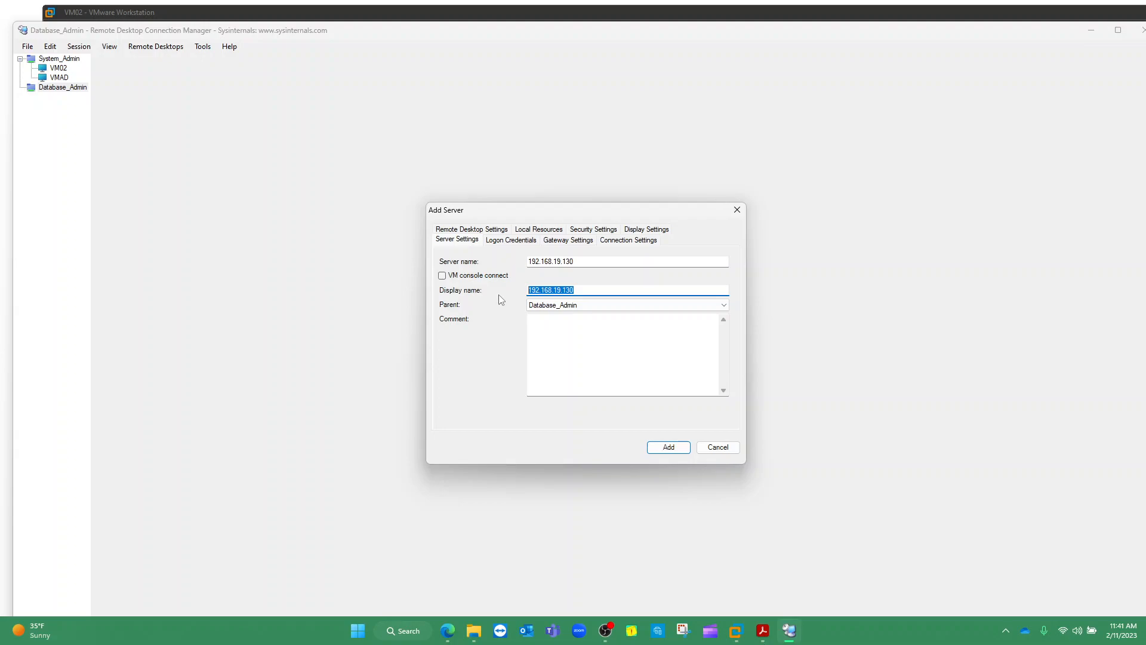
type("VM02")
left_click(511, 242)
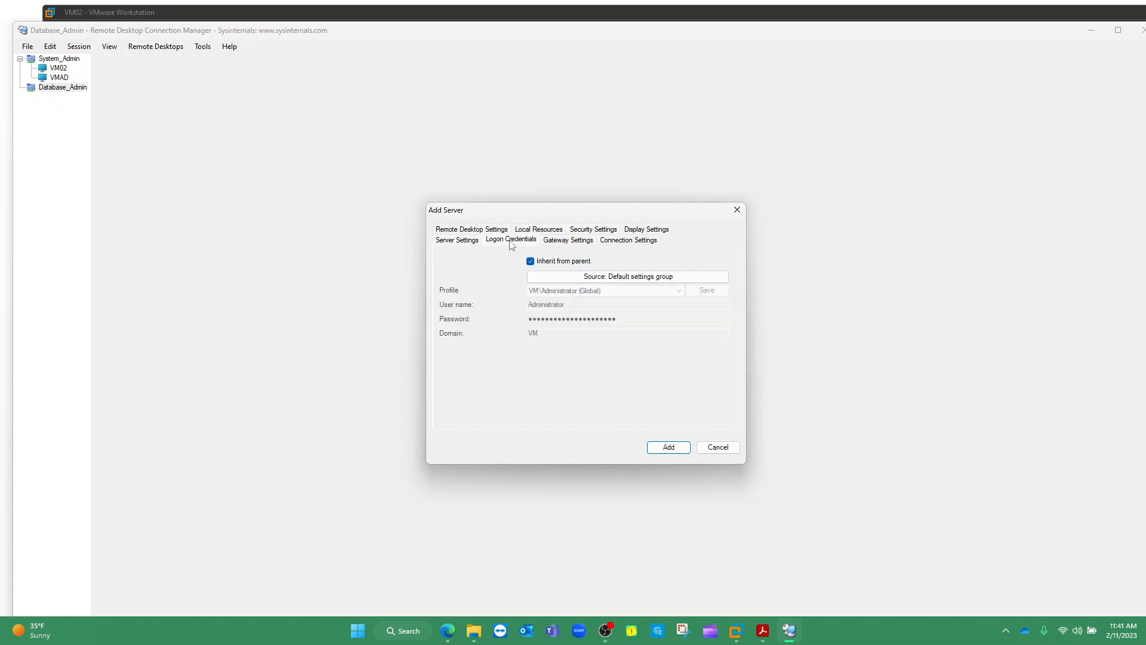
Switch the logon credentials to a custom profile with the database-admin user, password and domain VM
left_click(621, 278)
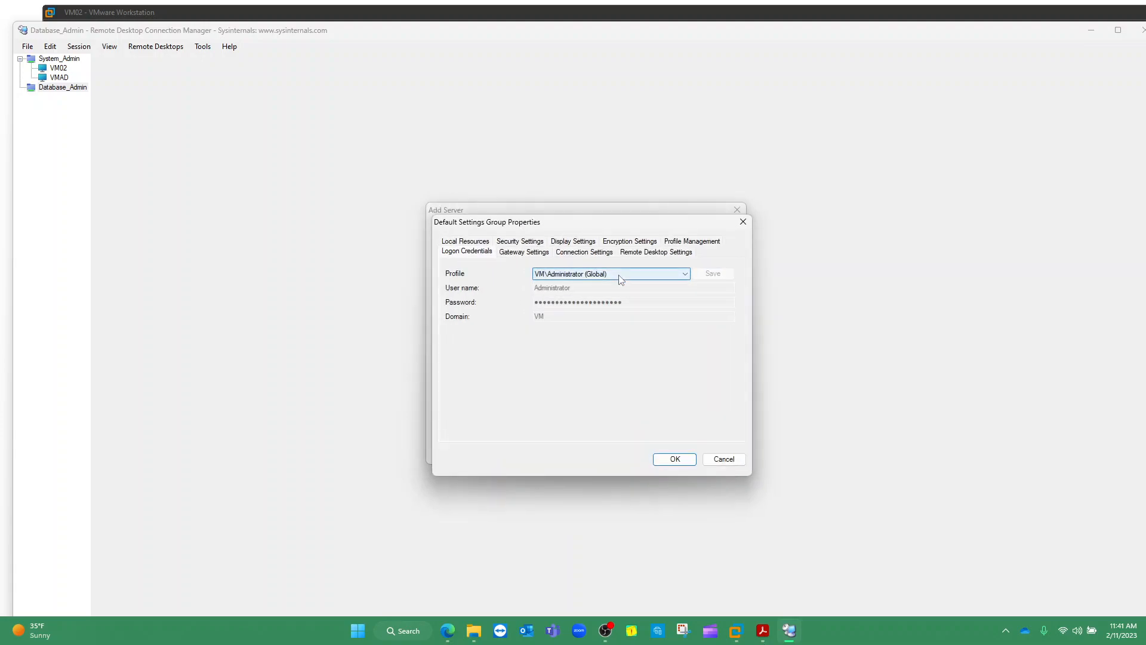
left_click(621, 280)
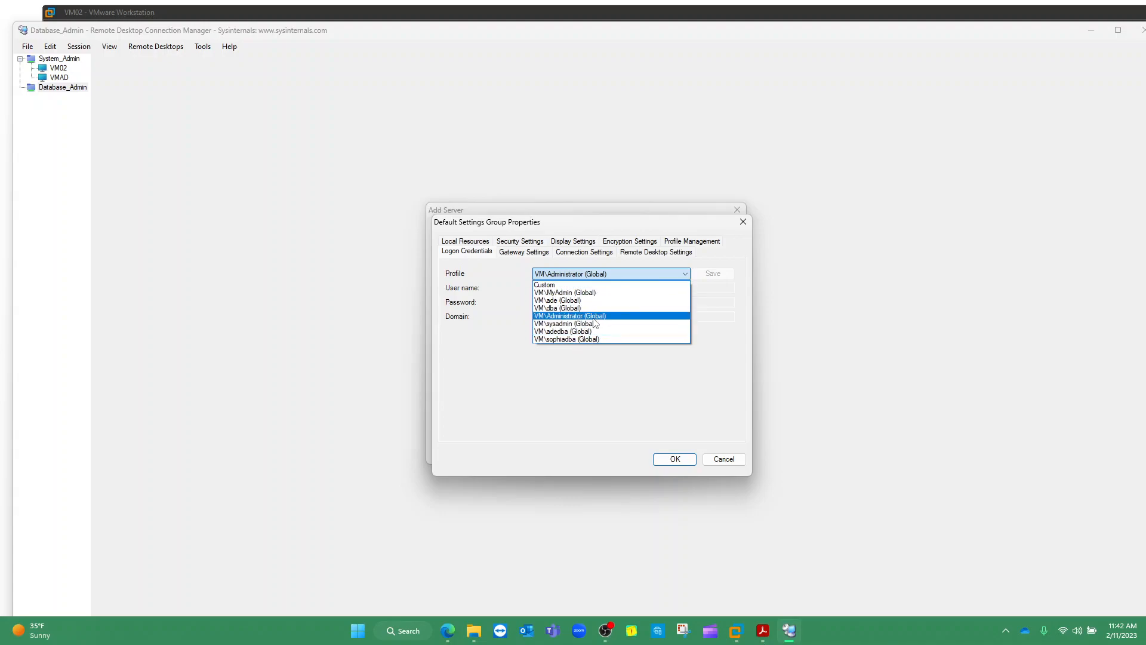
left_click(547, 285)
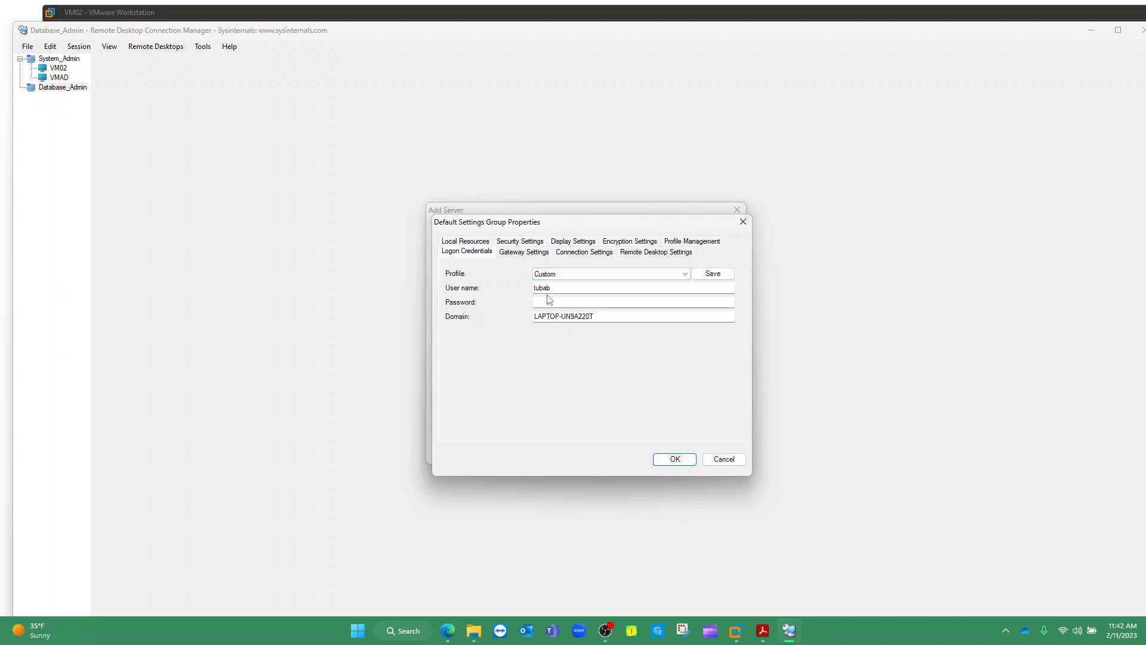
left_click_drag(552, 288, 534, 293)
type("adedba")
left_click(555, 303)
type("•••••••••••")
left_click_drag(600, 312, 534, 321)
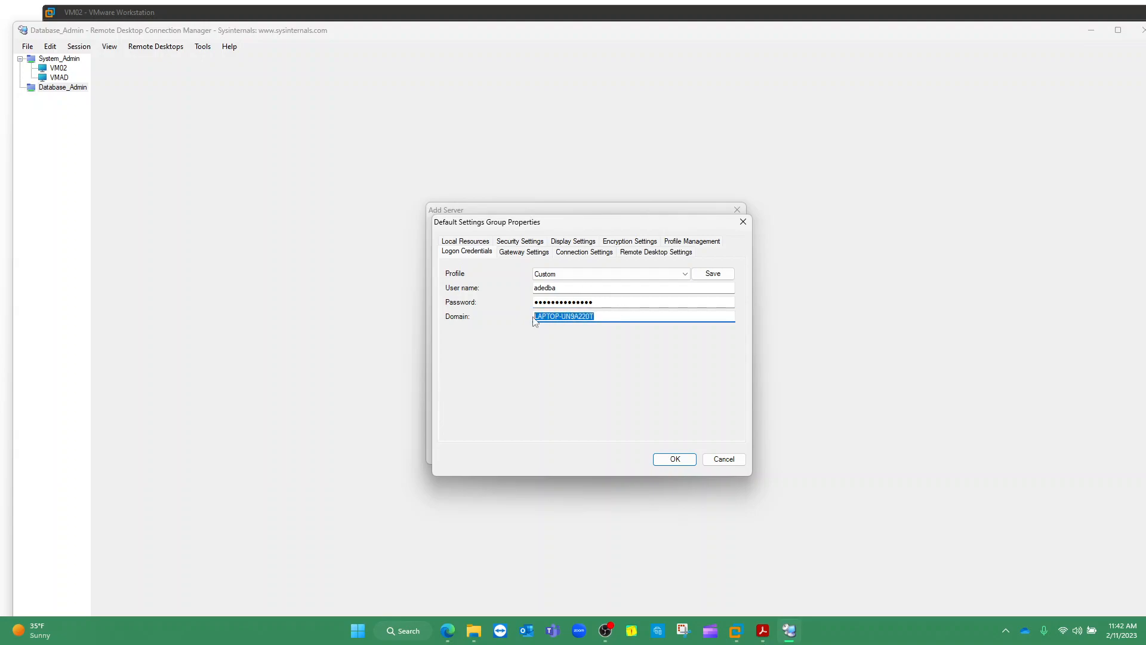
type("VM")
Save the credentials as a global profile, overwriting the existing one, and add VM02
left_click(707, 275)
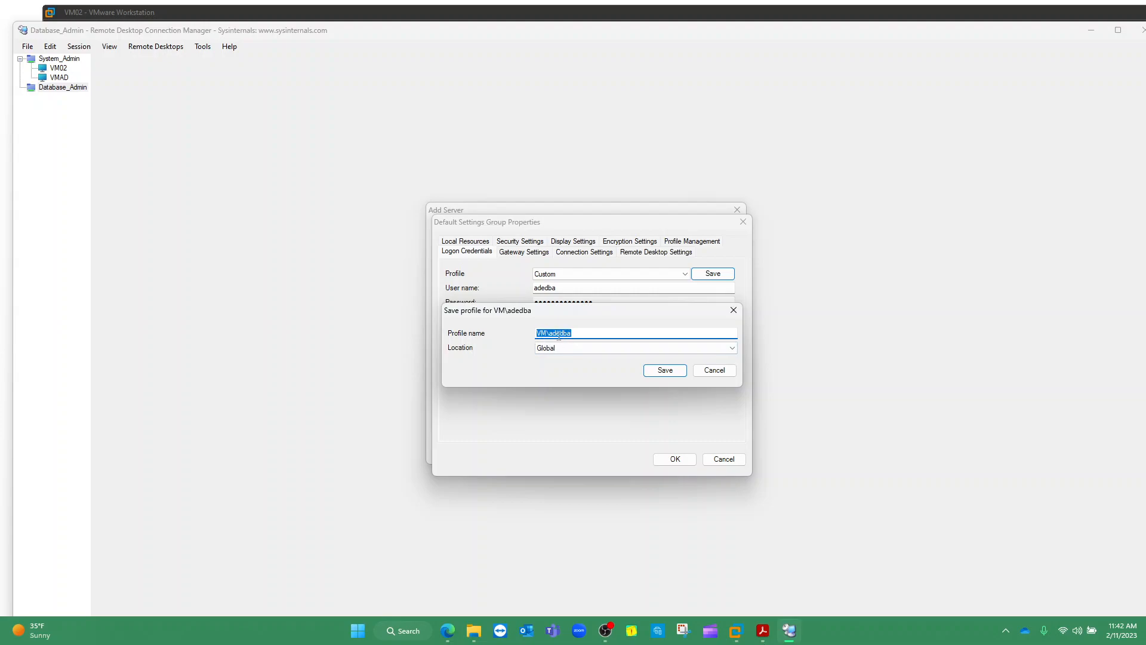
left_click(664, 370)
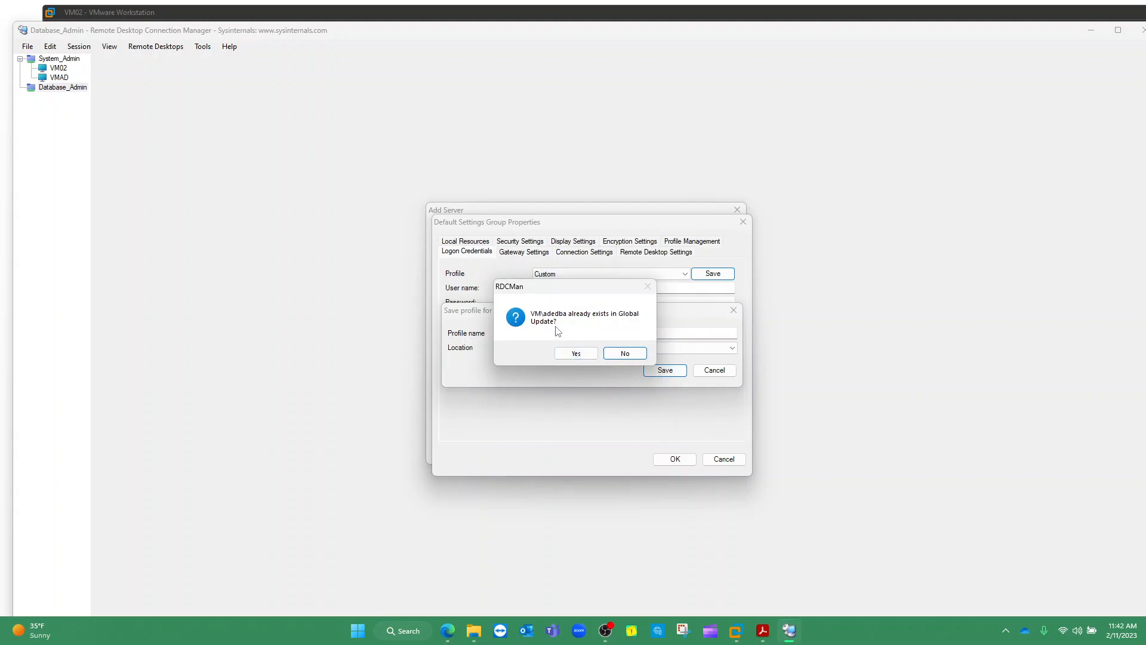
left_click(567, 353)
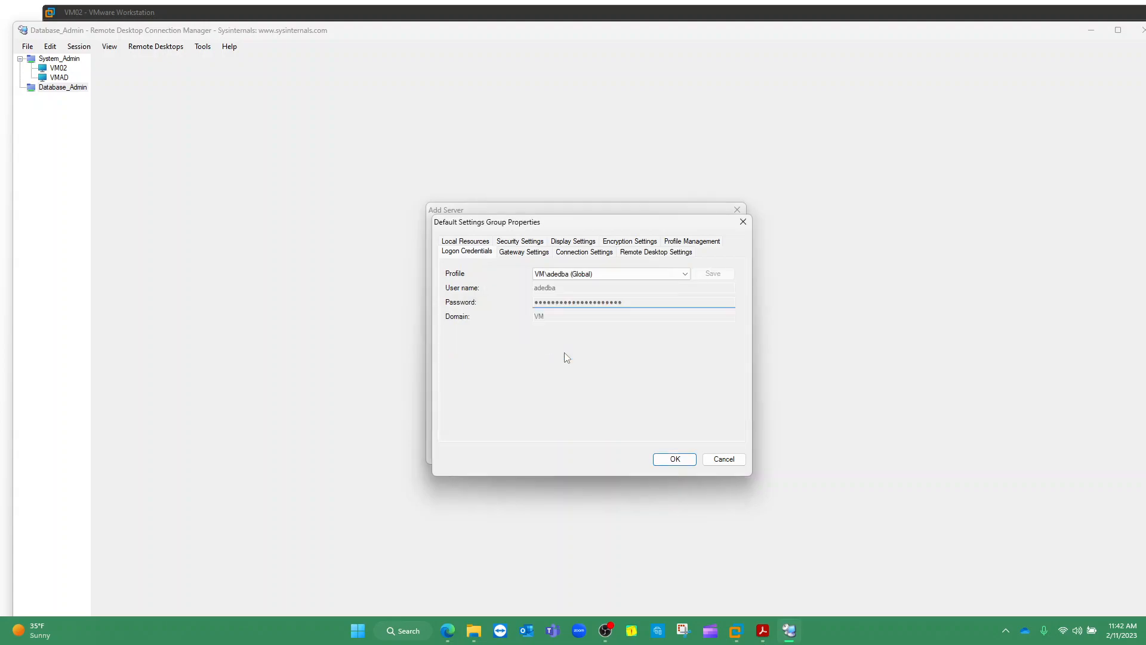
left_click(674, 458)
left_click(663, 446)
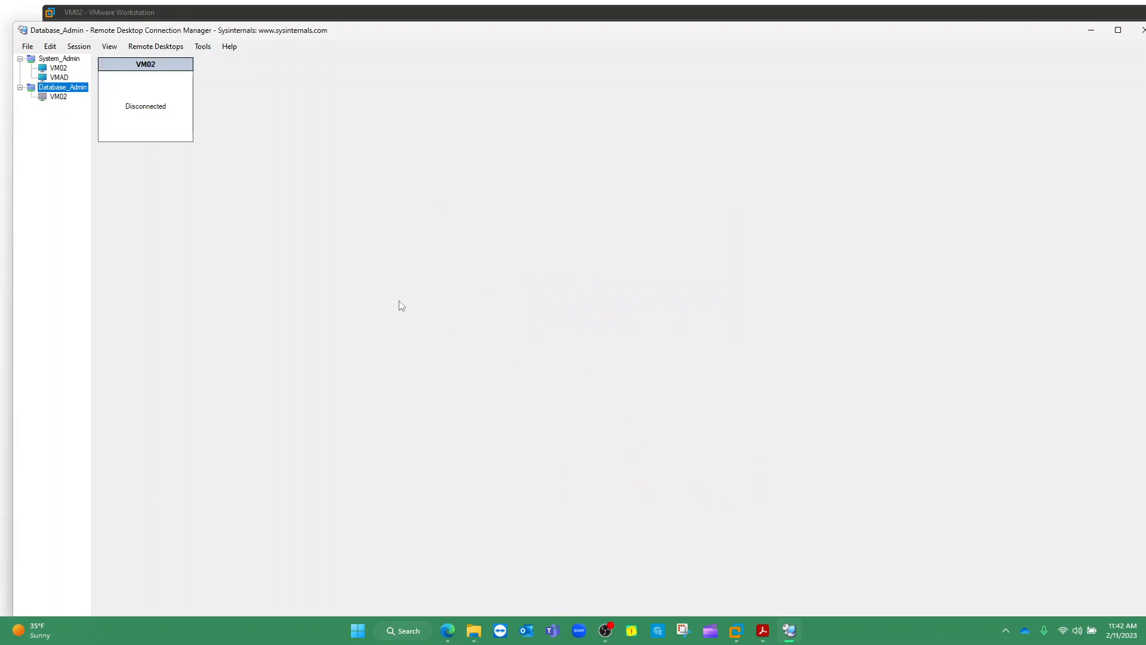
Select Database_Admin's VM02 entry and connect to it with the new credentials
left_click(60, 97)
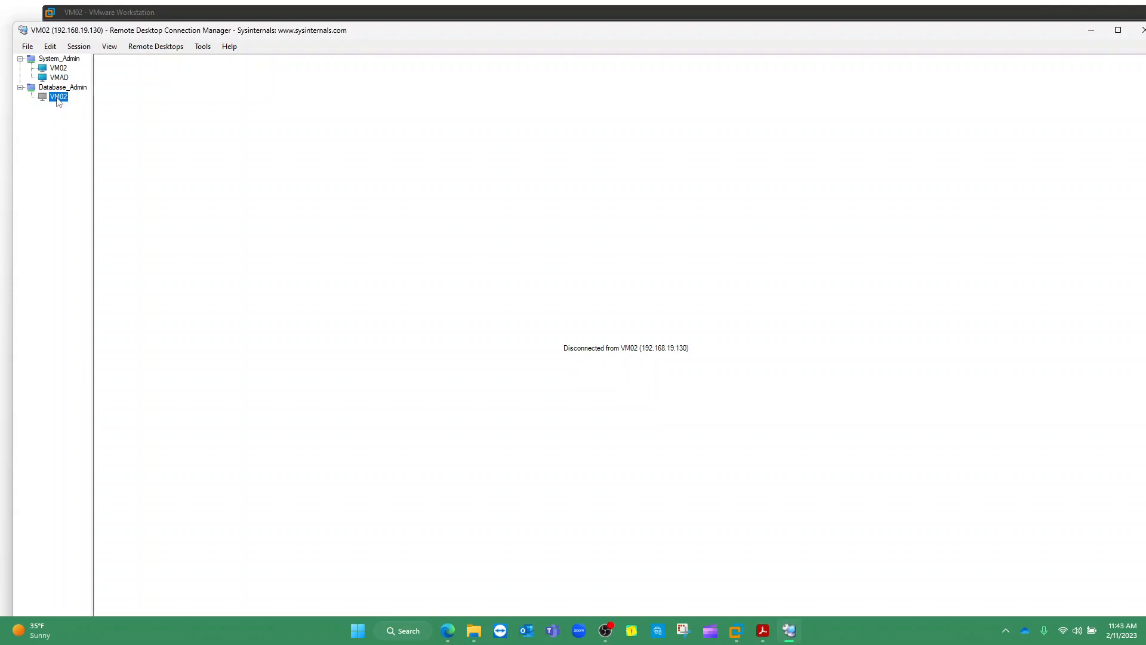
double_click(58, 97)
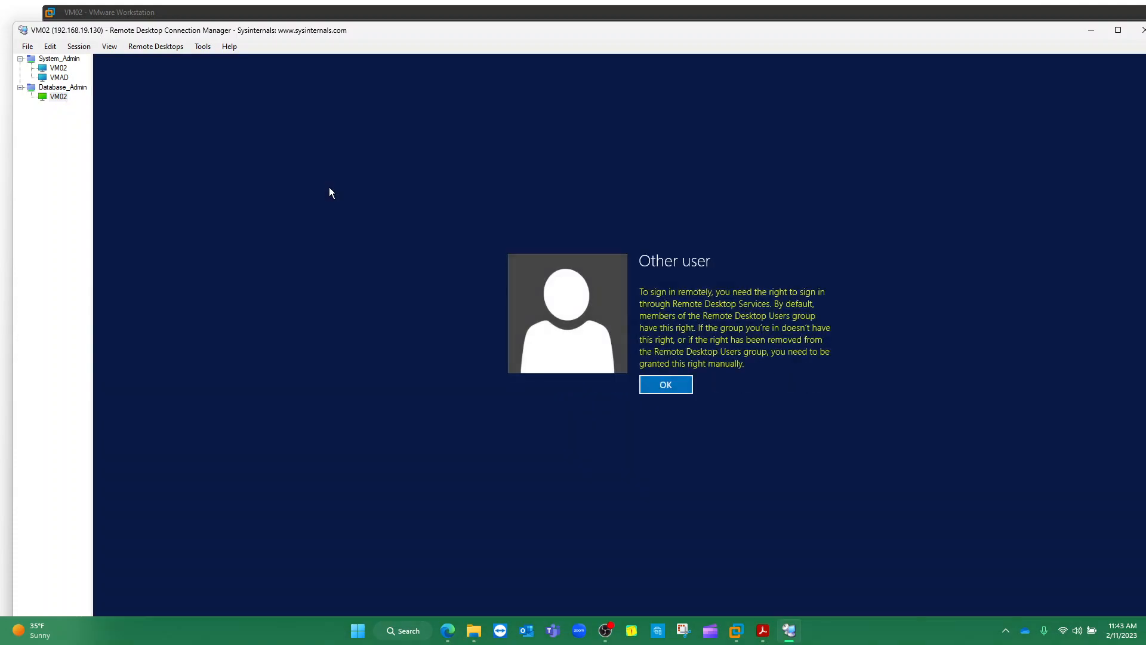
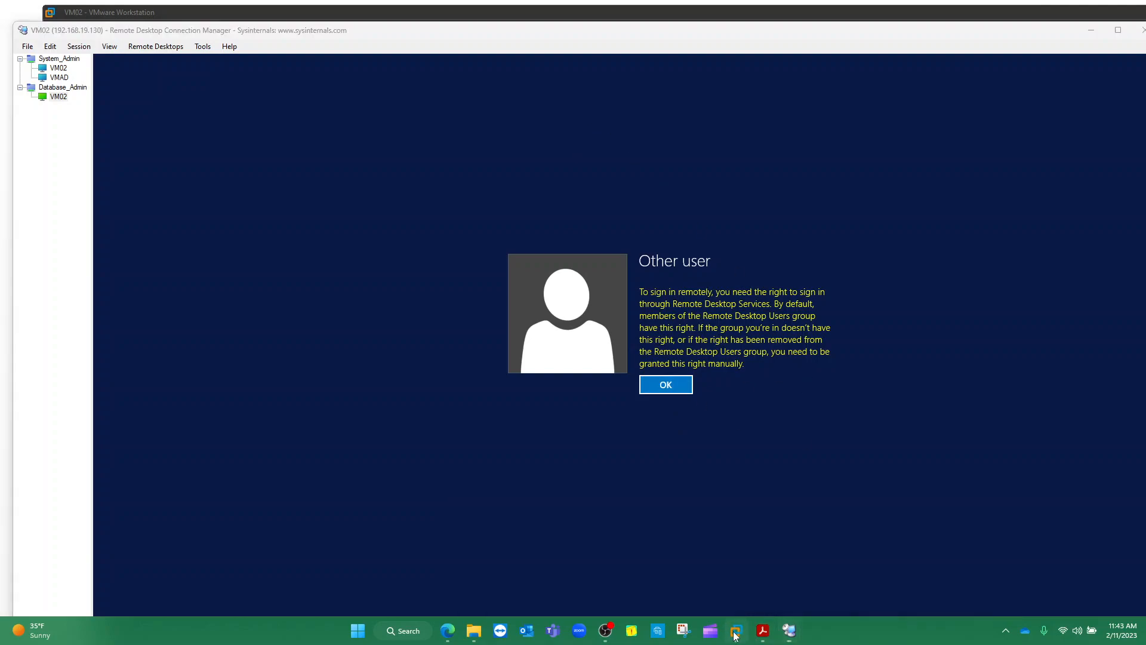
Switch to System_Admin's VM02 session, maximize the RDCMan window and scroll to reveal the remote taskbar
mouse_move(736, 630)
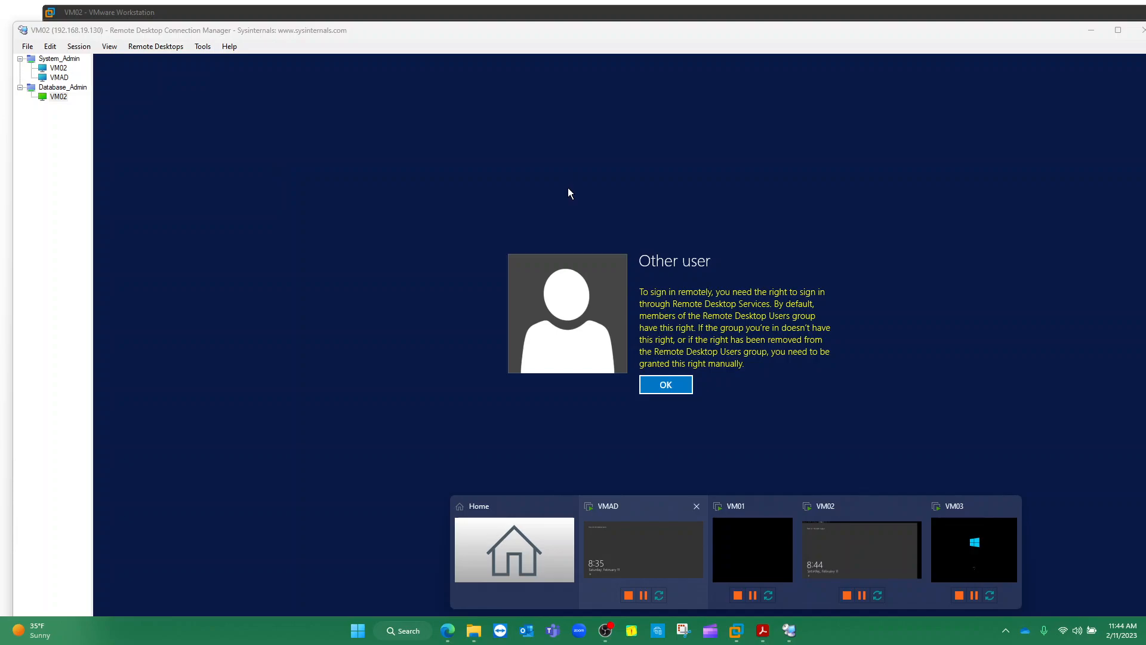
left_click(60, 69)
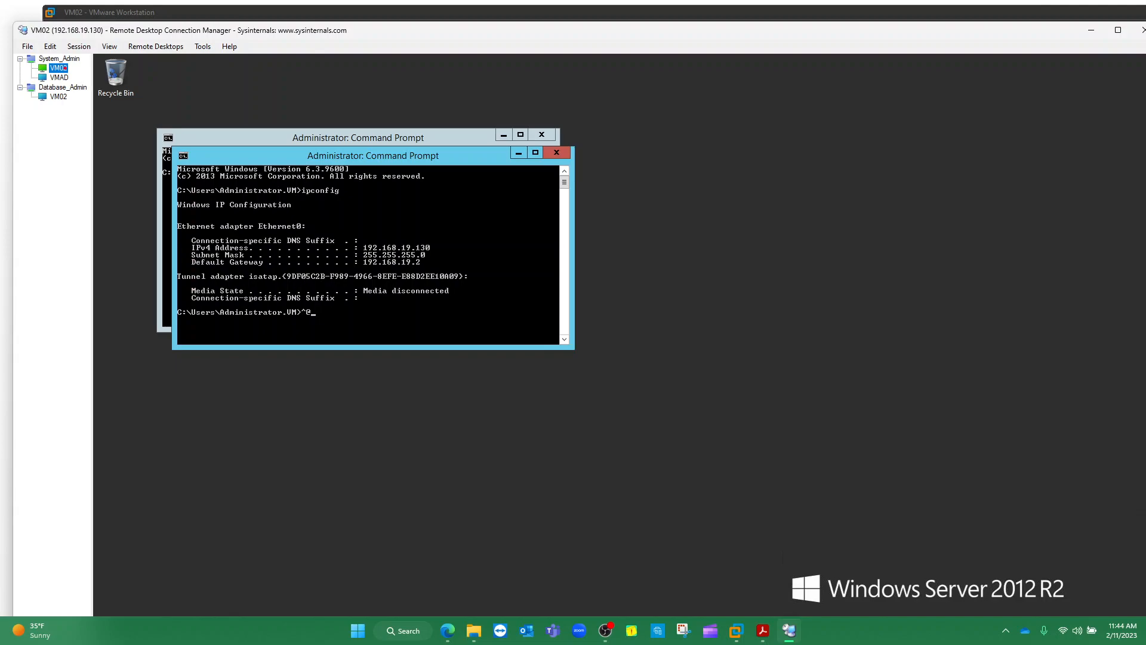
mouse_move(61, 51)
left_mouse_down()
mouse_move(28, 62)
mouse_move(64, 75)
mouse_move(82, 58)
mouse_move(61, 50)
left_mouse_up()
key("Escape")
left_click_drag(721, 35, 678, 21)
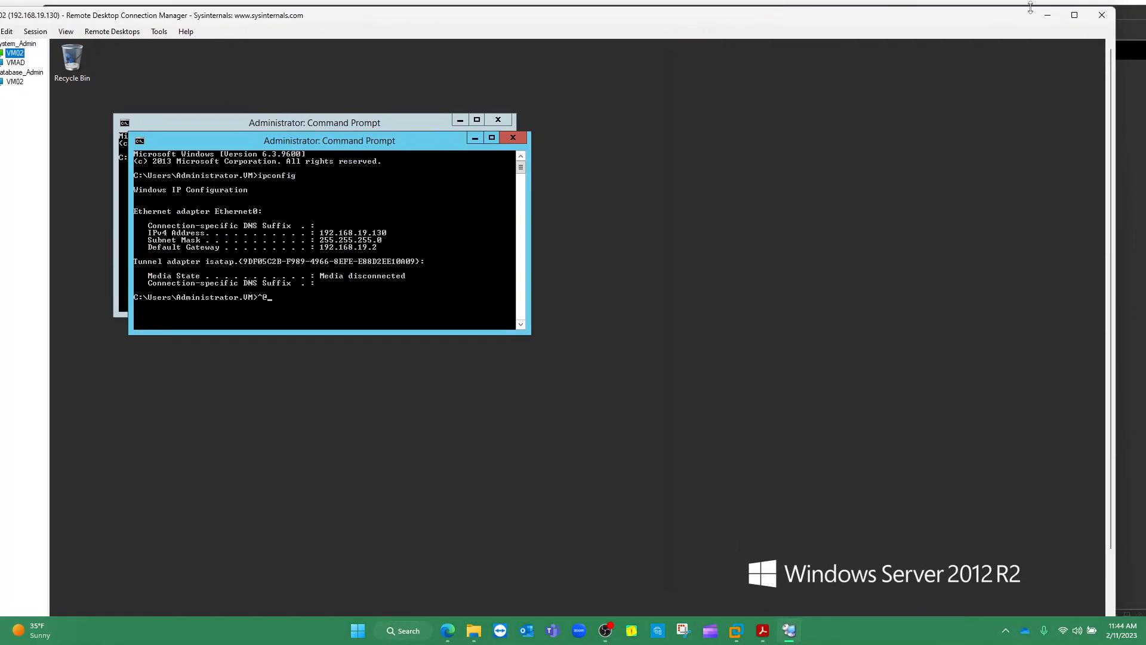
left_click(1074, 15)
left_click_drag(1141, 273, 1141, 331)
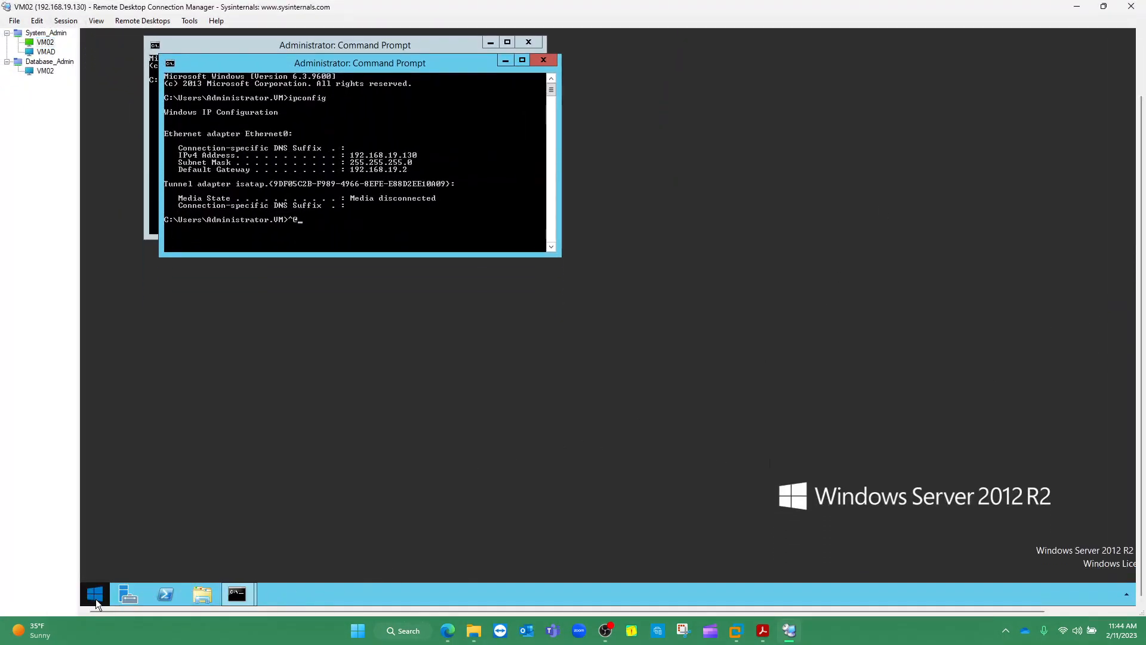
Launch Computer Management from Server Manager's Tools menu on VM02
left_click(125, 593)
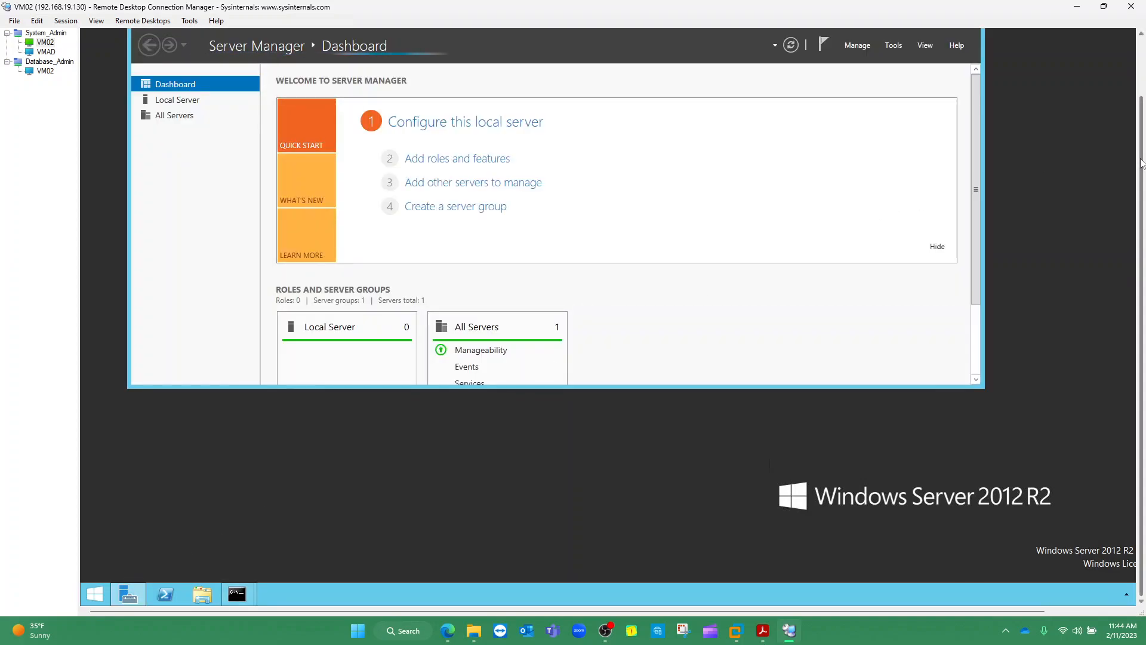
scroll(1140, 164, "up", 2)
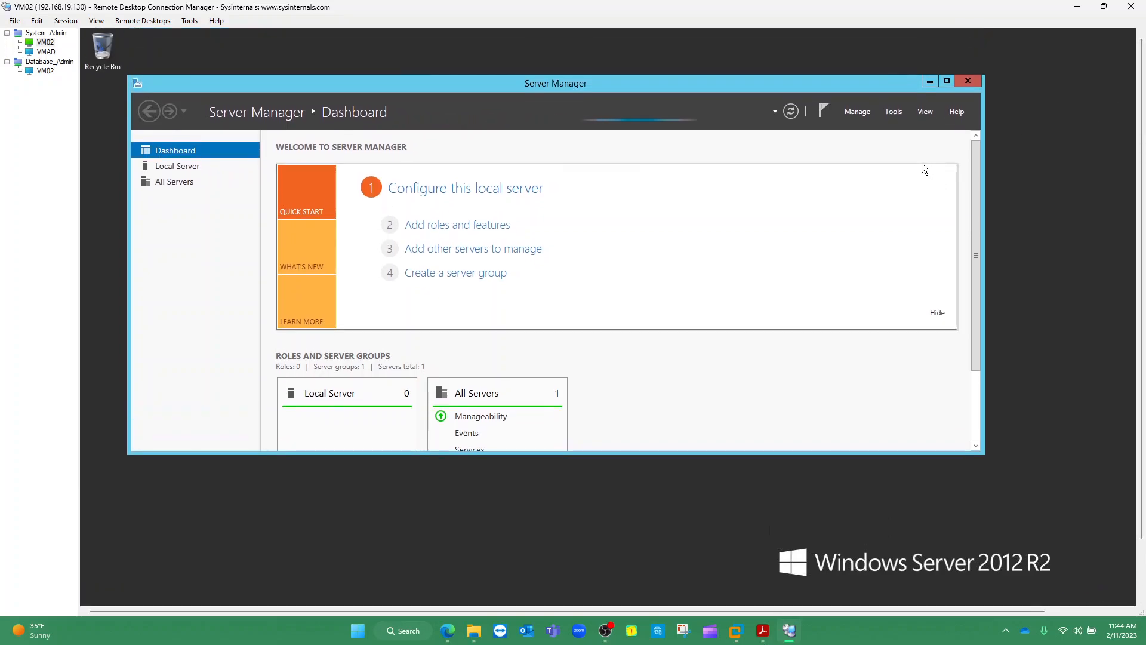
left_click(893, 112)
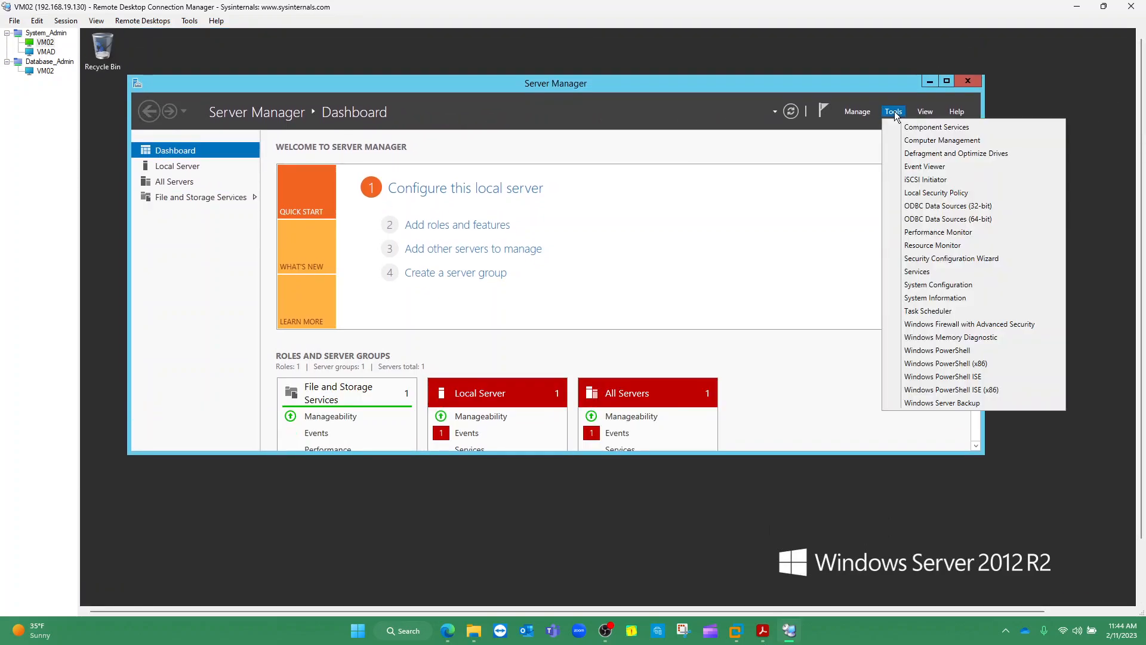
left_click(918, 141)
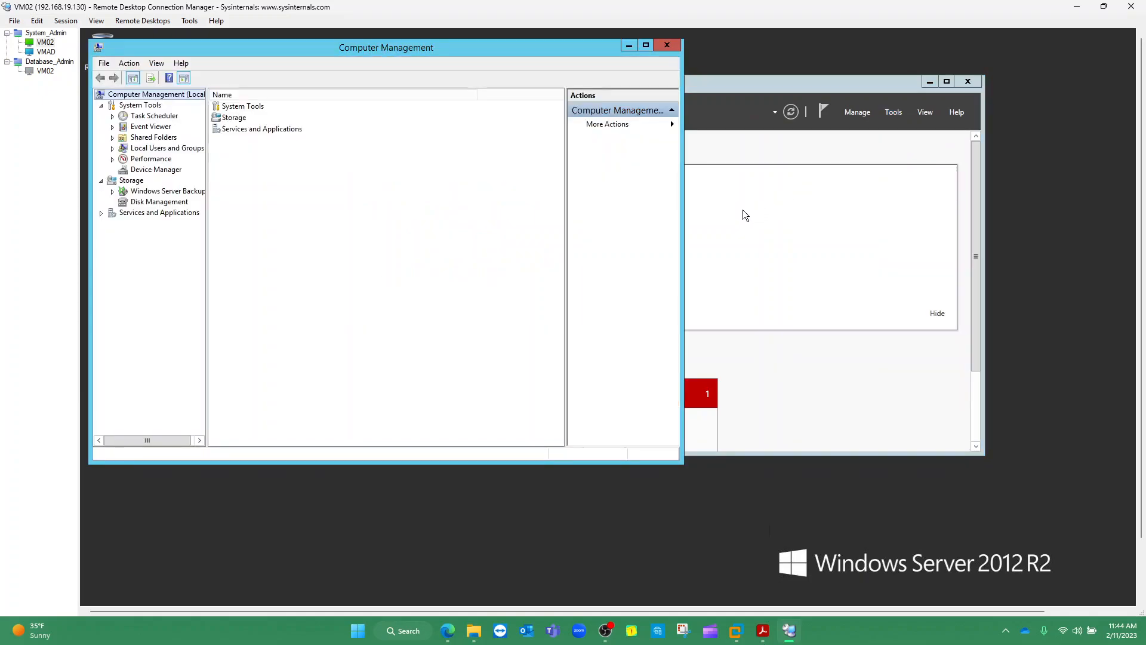
left_click_drag(242, 48, 274, 76)
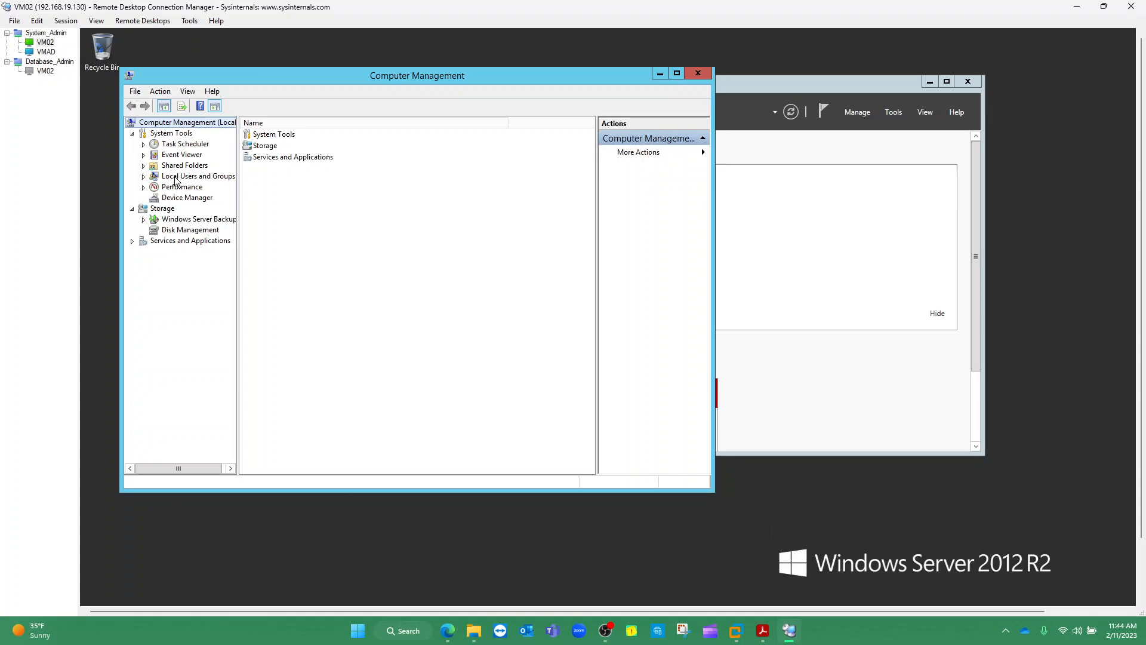
Show Local Users and Groups > Groups and widen the Description column to read each group's description
left_click(144, 178)
left_click(179, 198)
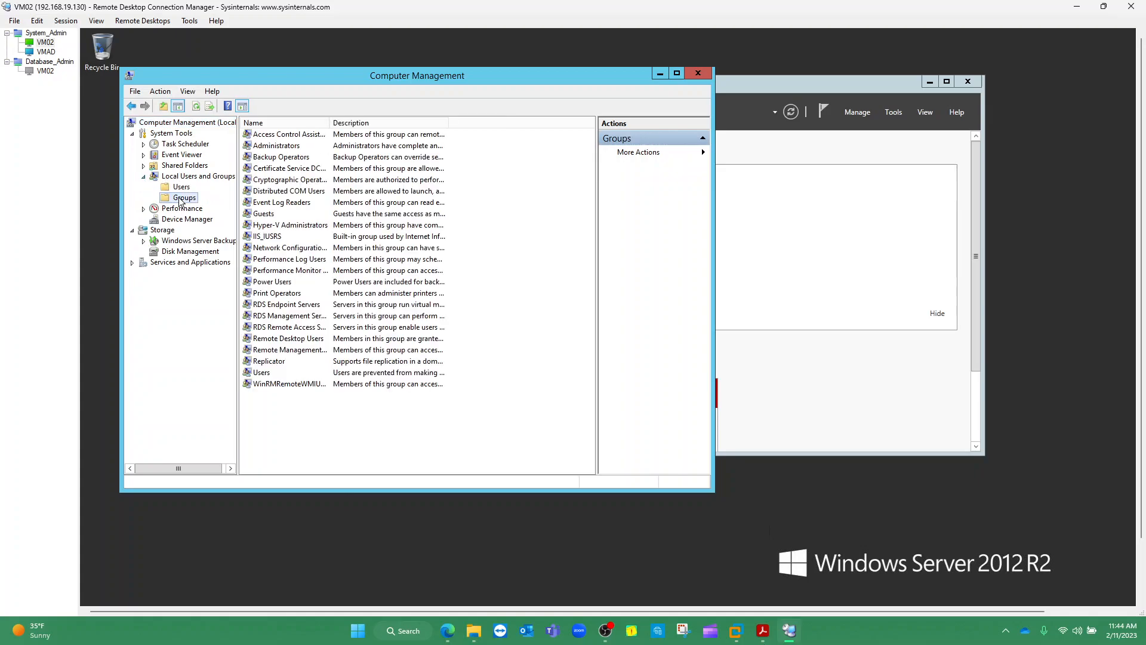
left_click(276, 148)
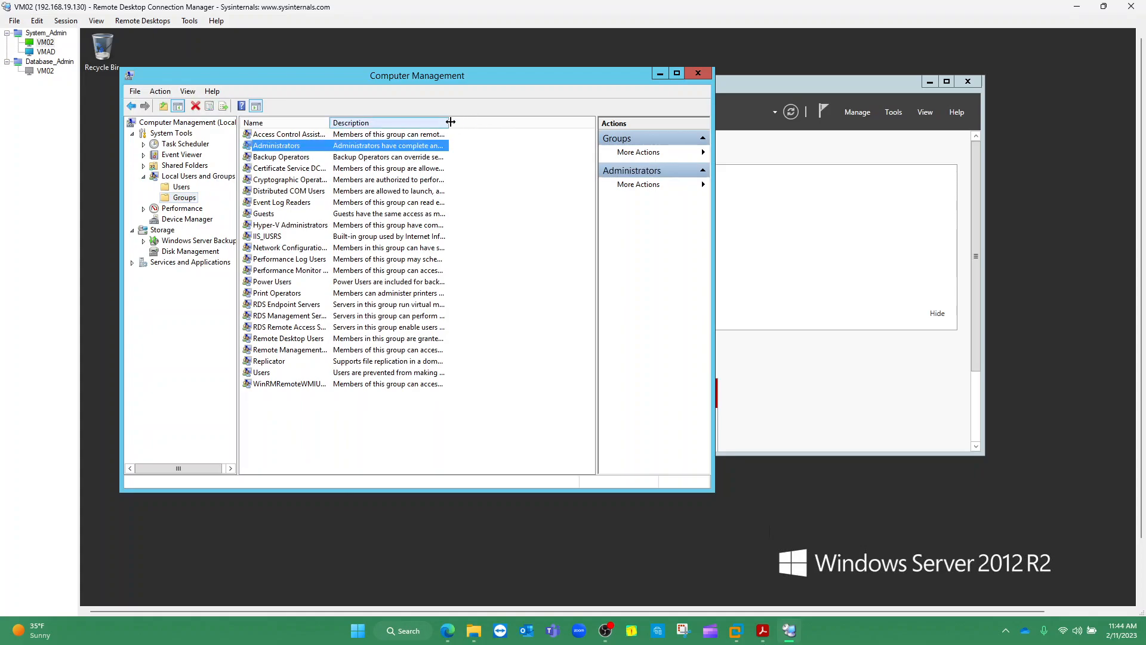
left_click_drag(448, 122, 564, 123)
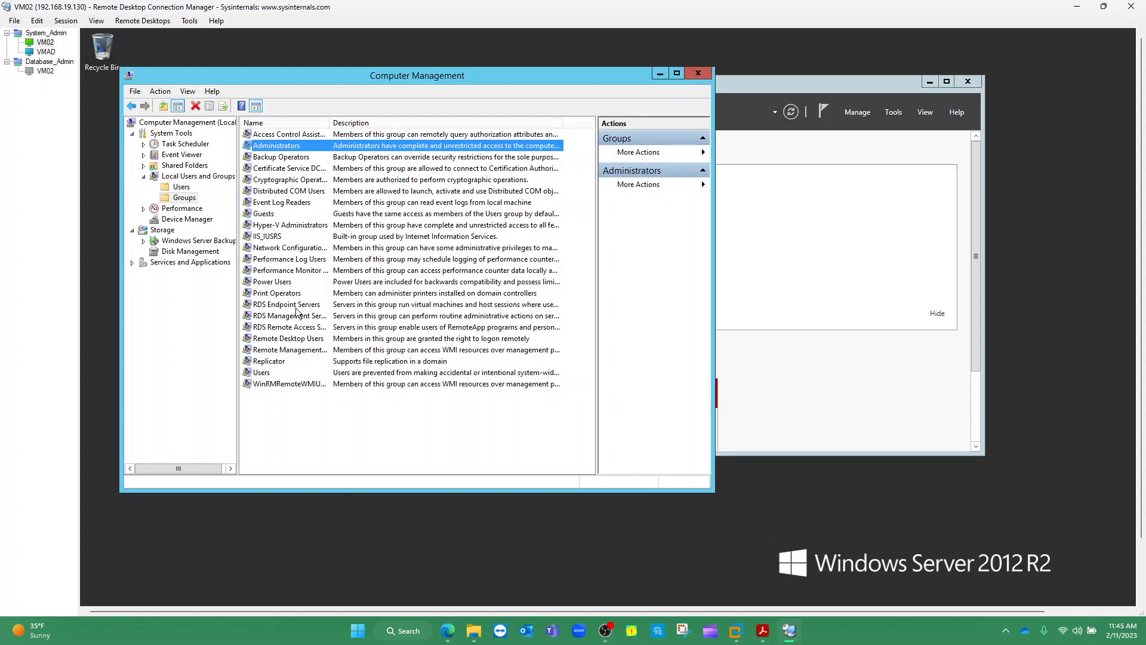
left_click(293, 339)
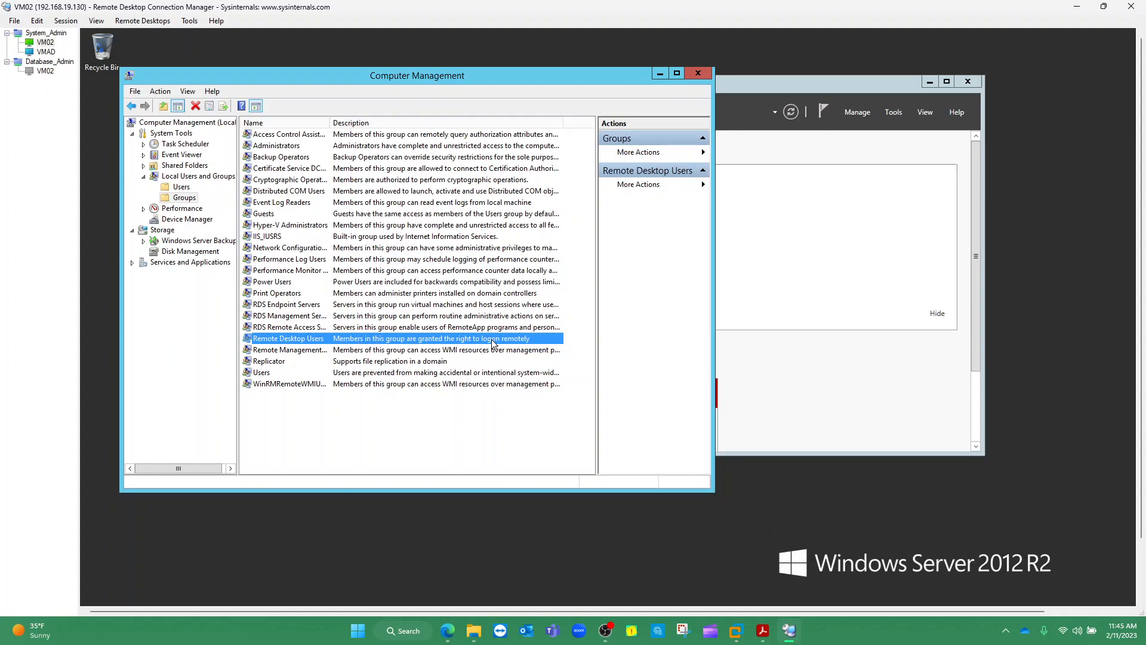
left_click(278, 149)
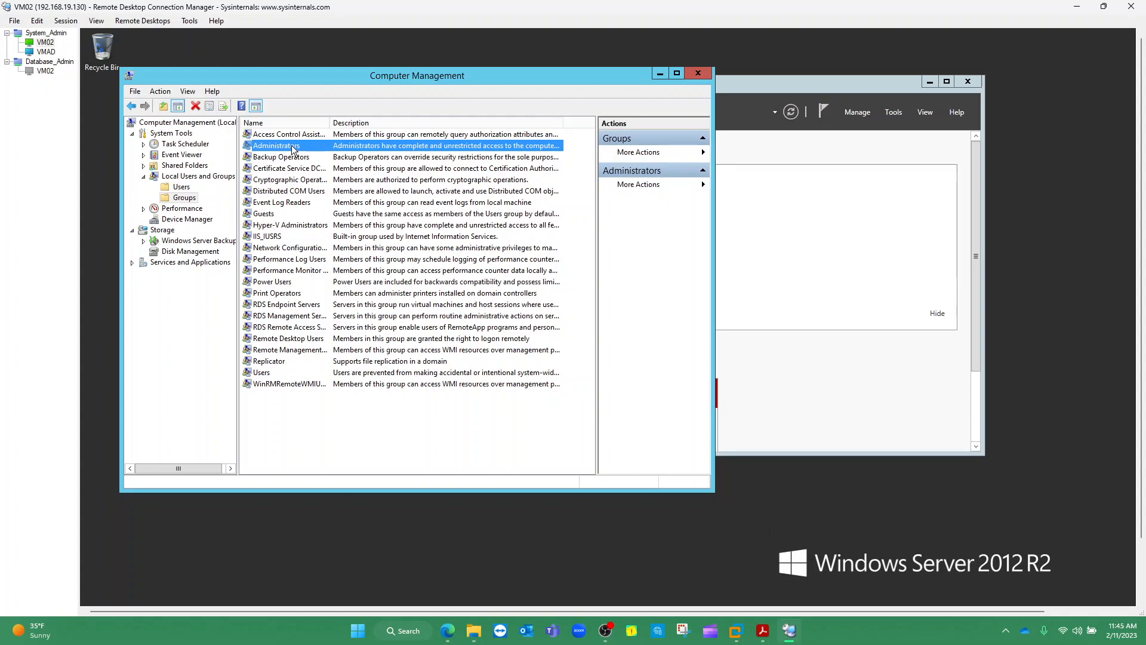
Open the Administrators group properties and review its Administrator and Domain Admins members
double_click(292, 150)
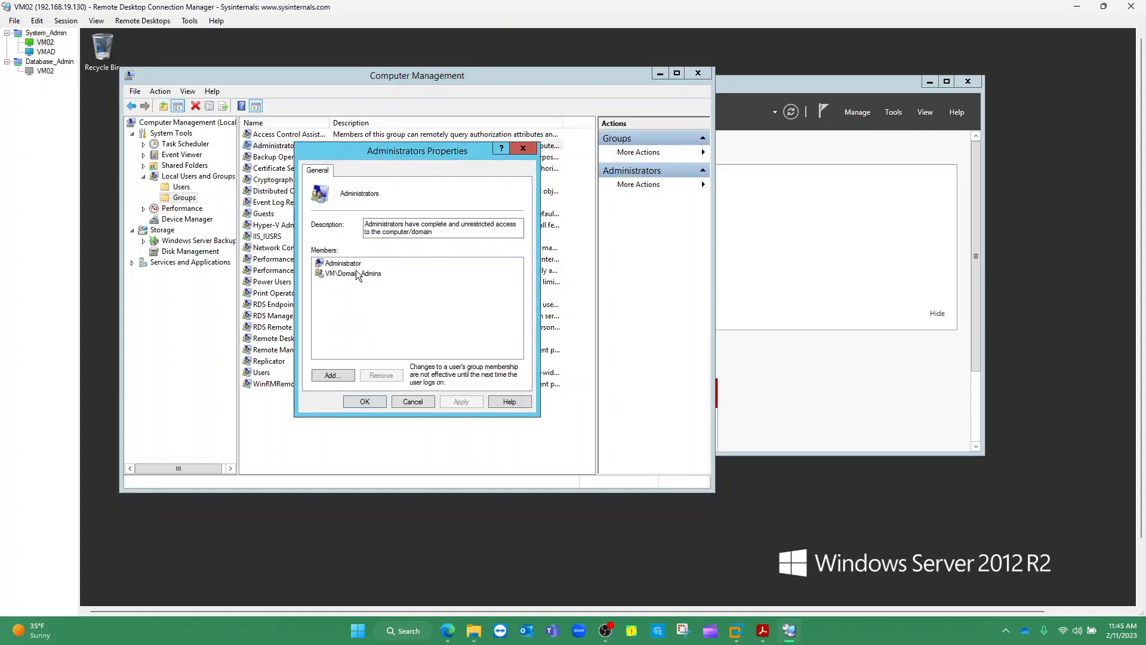
left_click(336, 264)
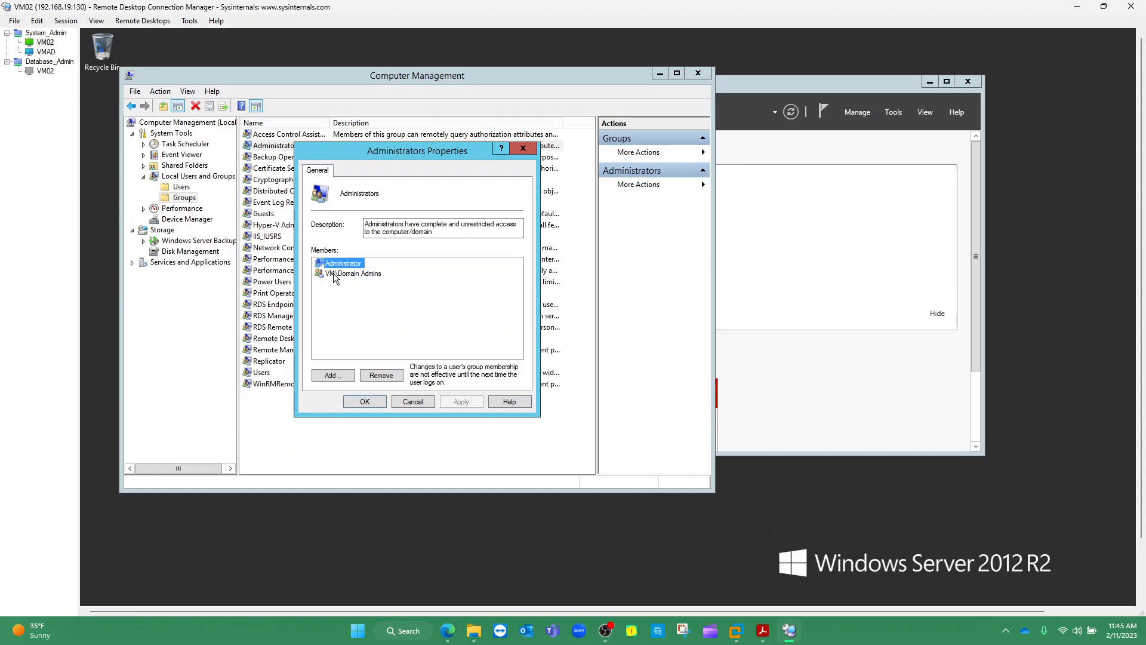
left_click(355, 274)
left_click(348, 263)
left_click(352, 274)
left_click(349, 263)
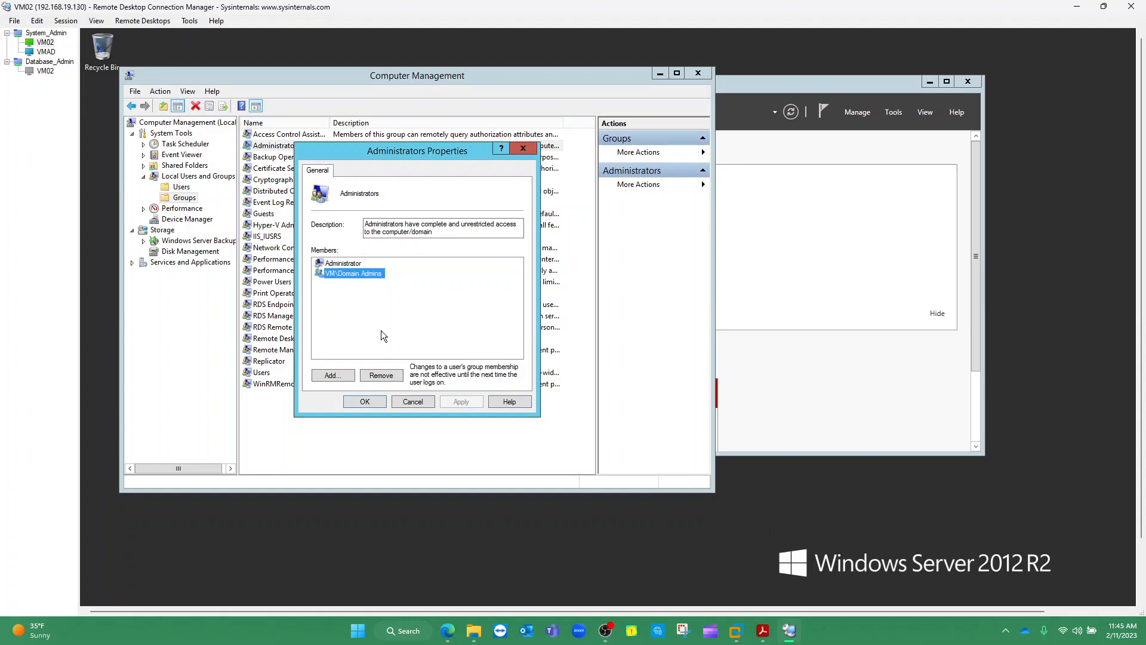
Start adding a member by entering the DBA user name and setting the search location to Entire Directory
left_click(332, 375)
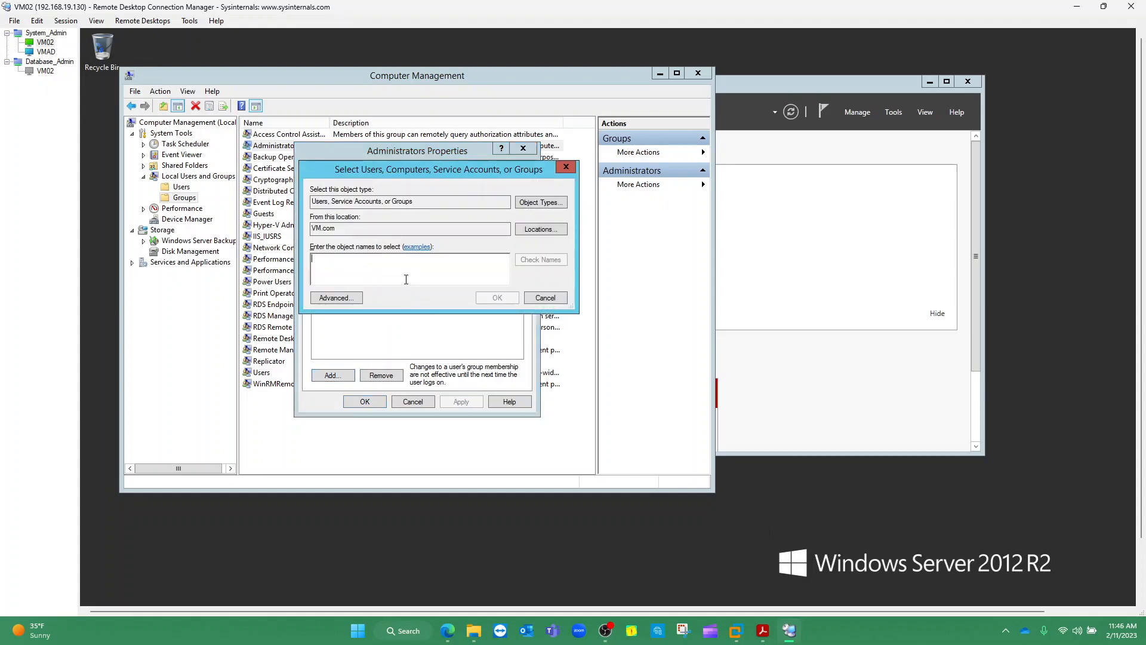
type("ade")
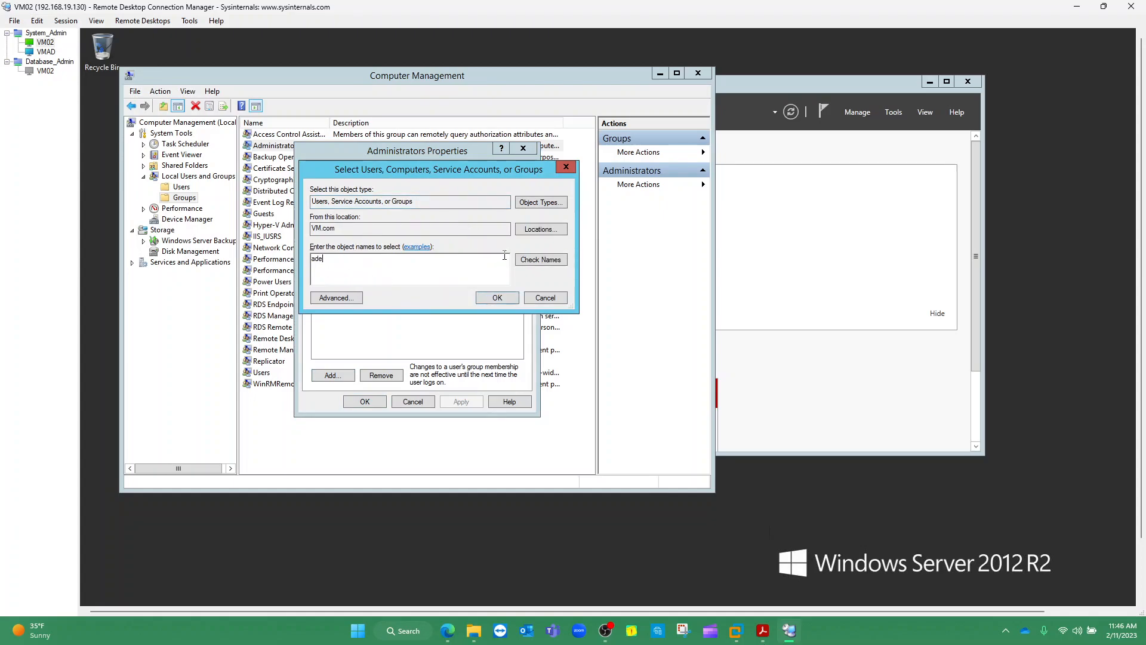
left_click(533, 231)
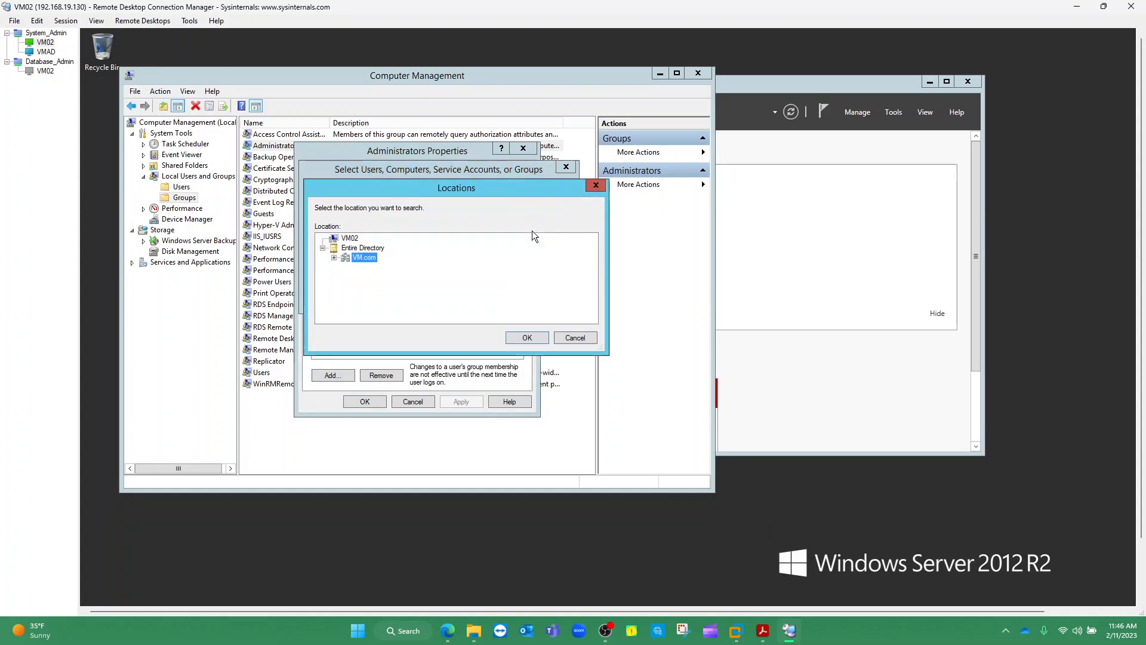
left_click(350, 239)
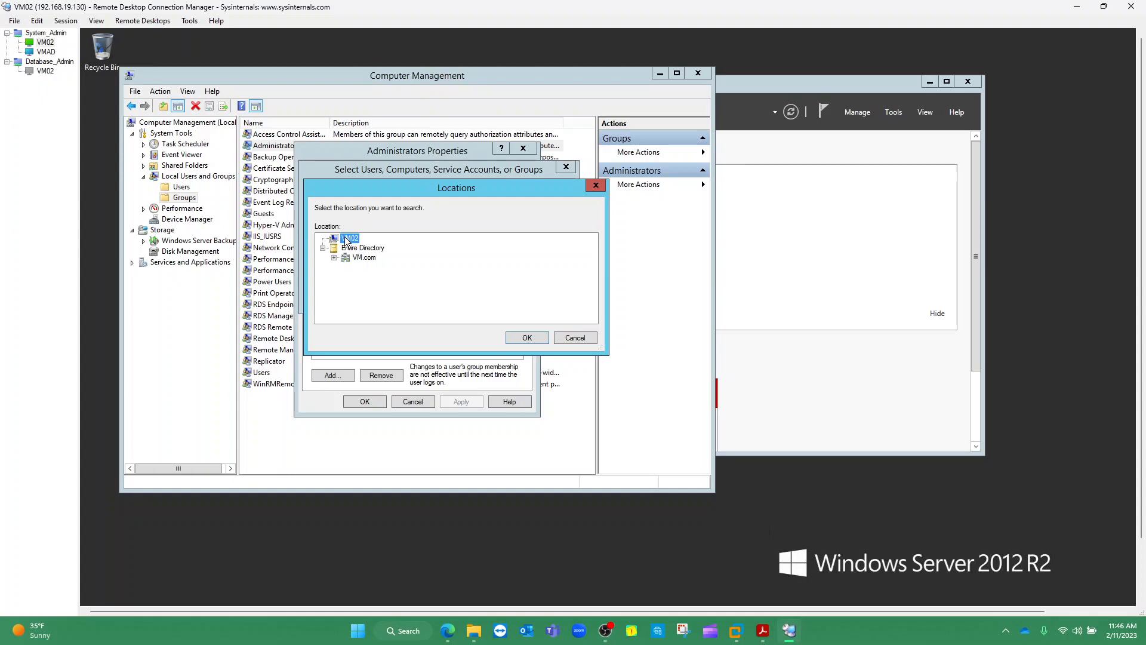
left_click(377, 250)
left_click(527, 338)
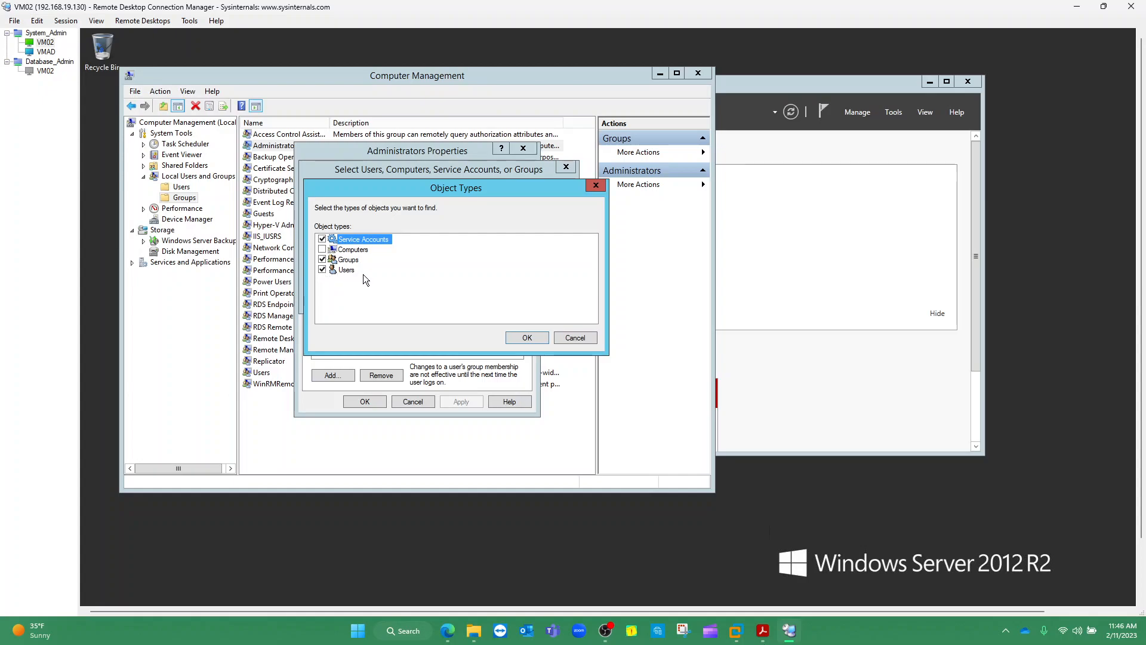
Resolve the name to the domain account, add it to Administrators and apply the change
left_click(520, 335)
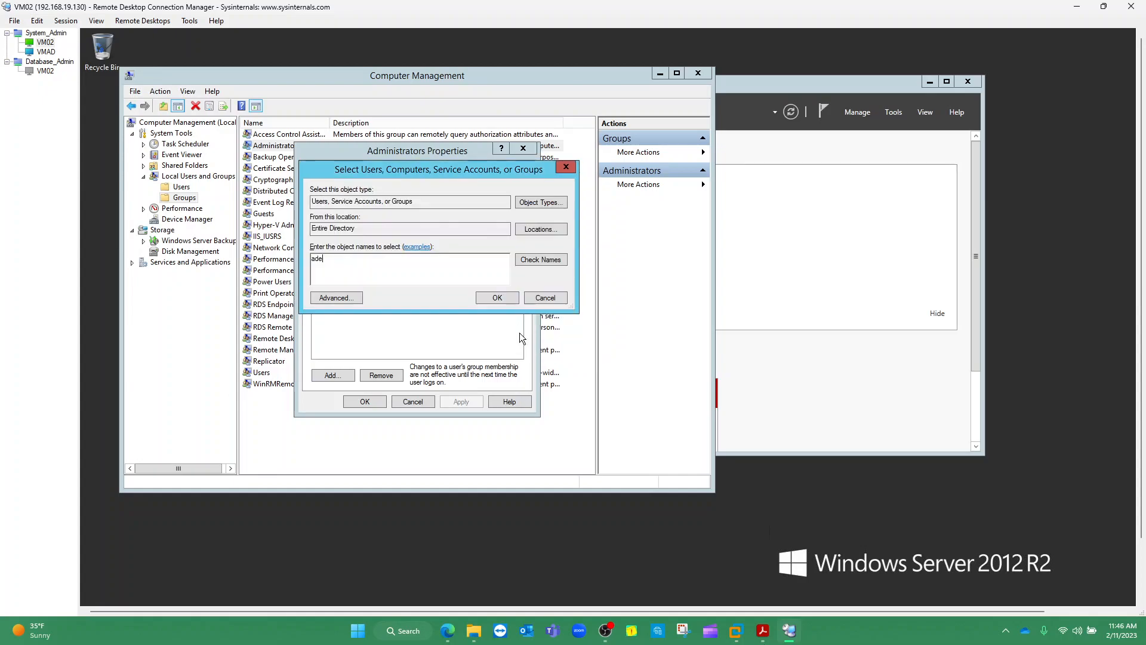
left_click(531, 259)
left_click(497, 297)
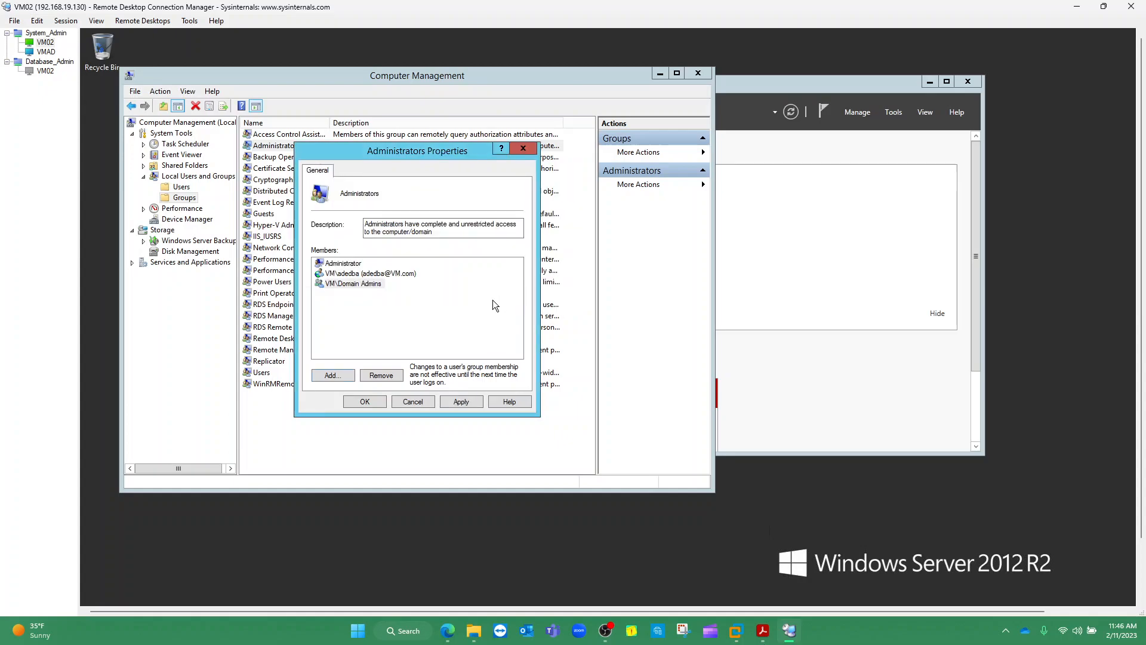
left_click(369, 273)
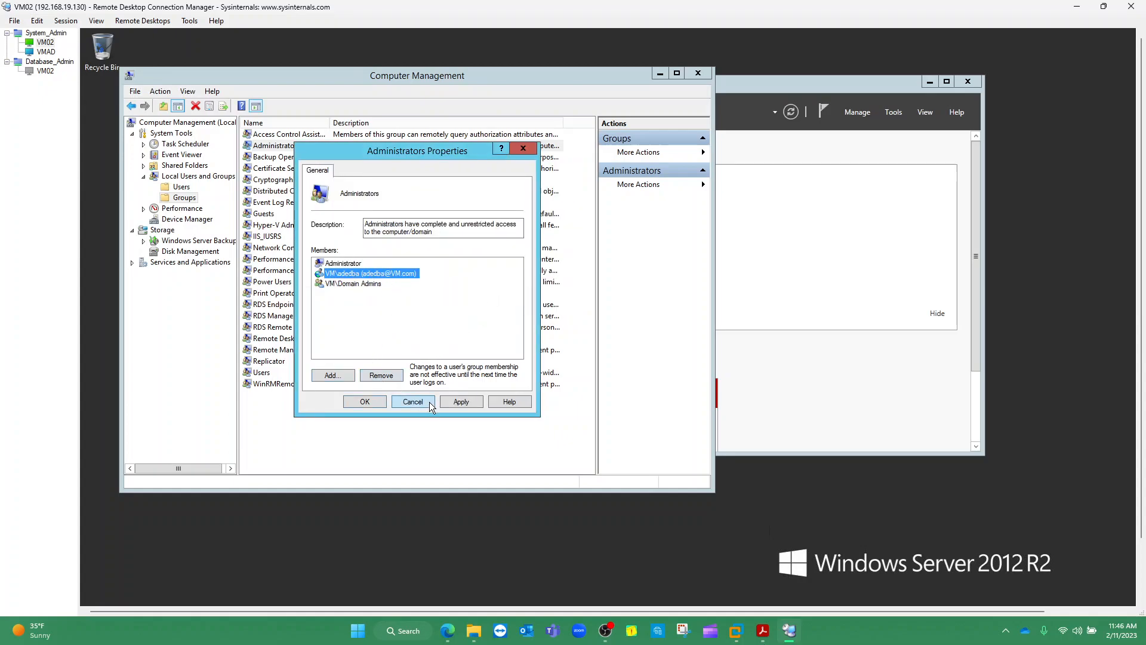
left_click(461, 401)
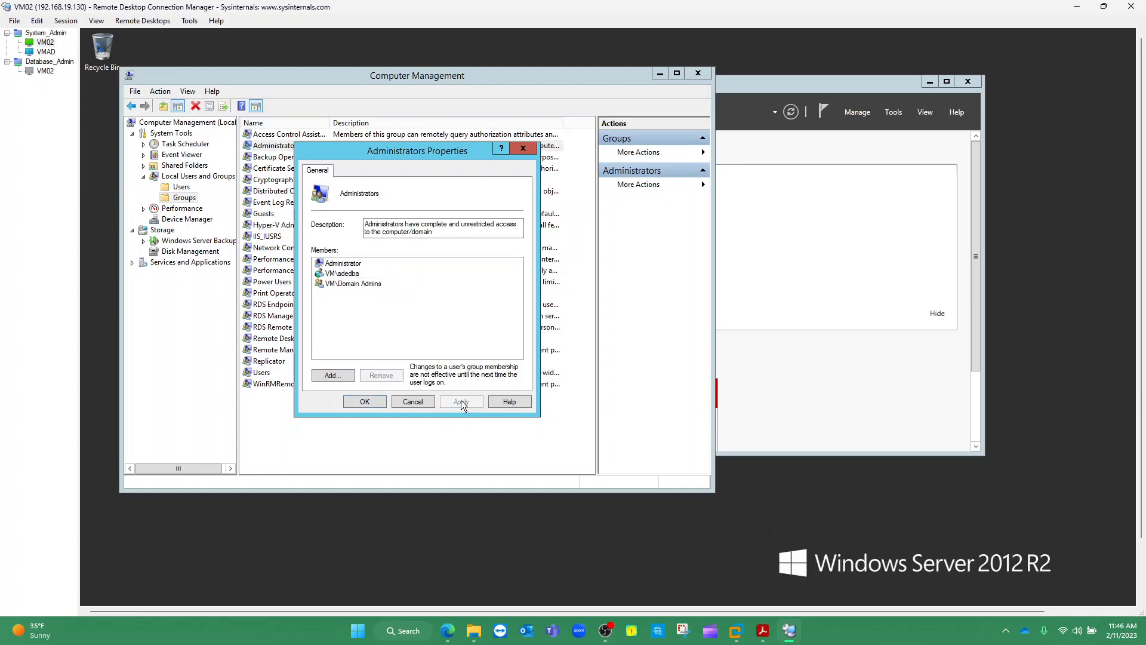
left_click(363, 401)
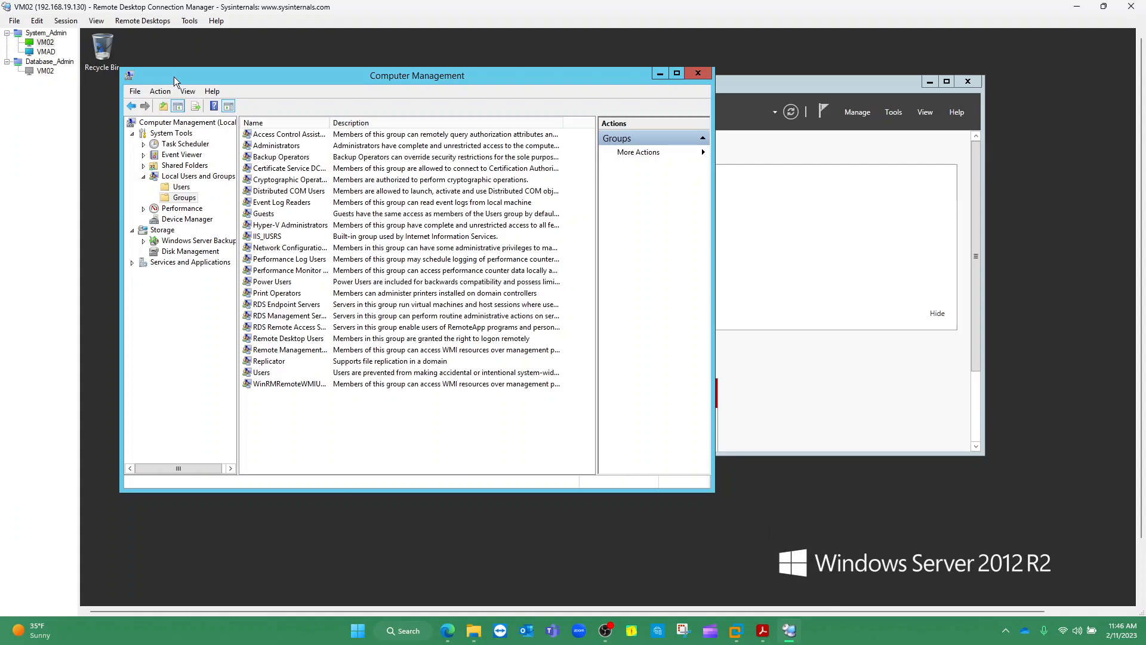
Reconnect to VM02 under Database_Admin and close Server Manager on the remote desktop
left_click(43, 63)
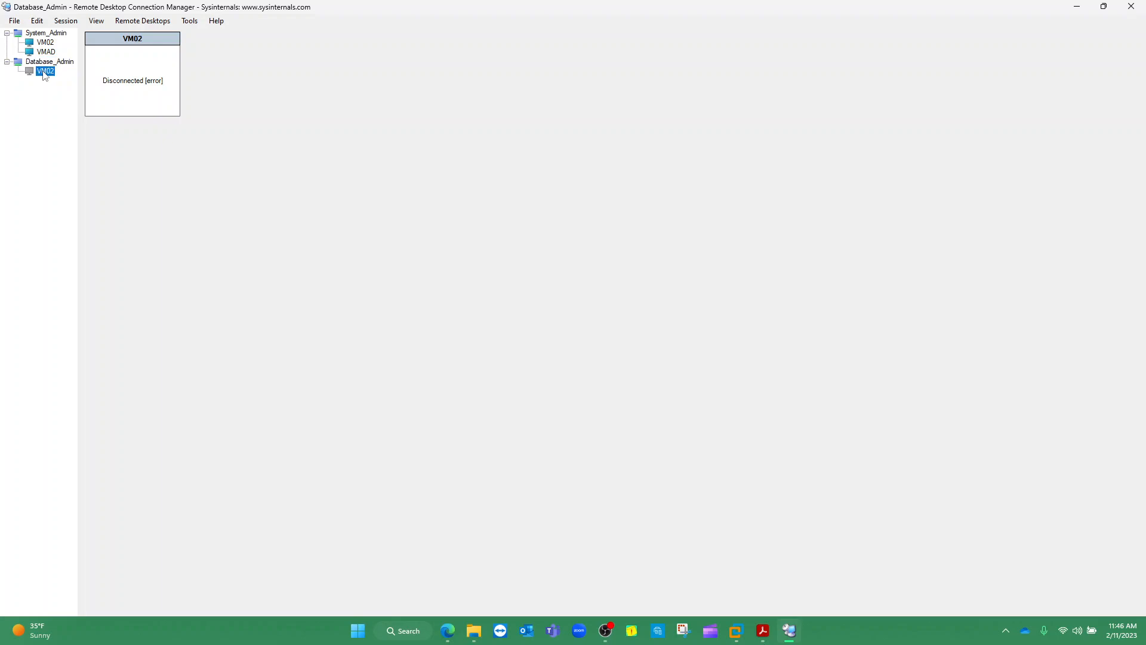
left_click(44, 72)
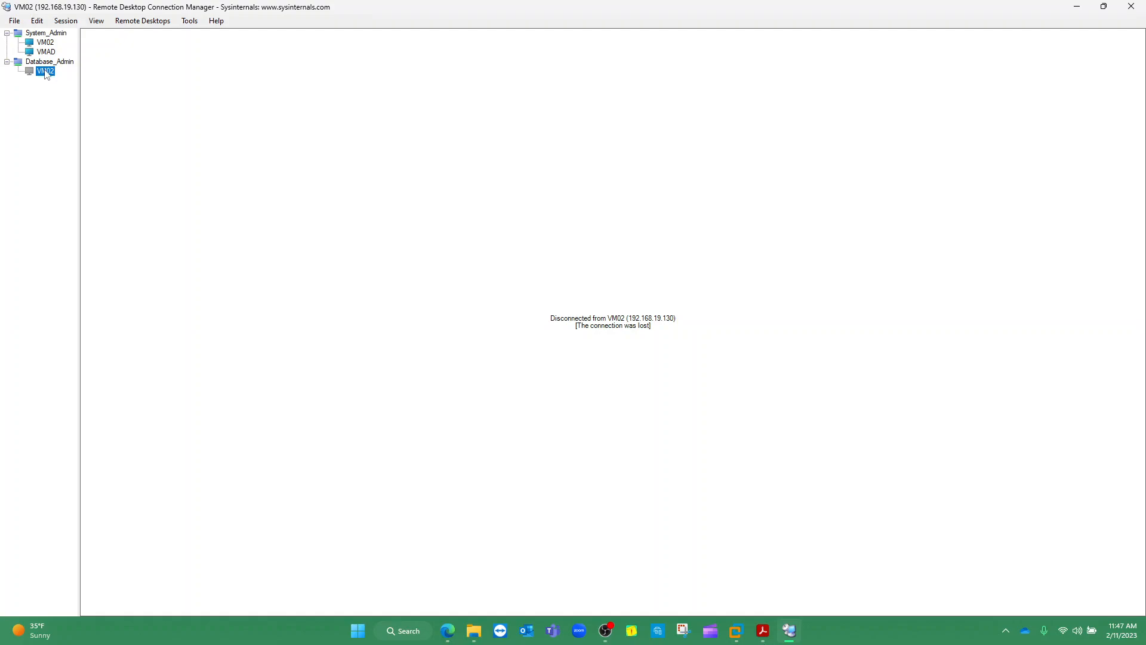
double_click(46, 72)
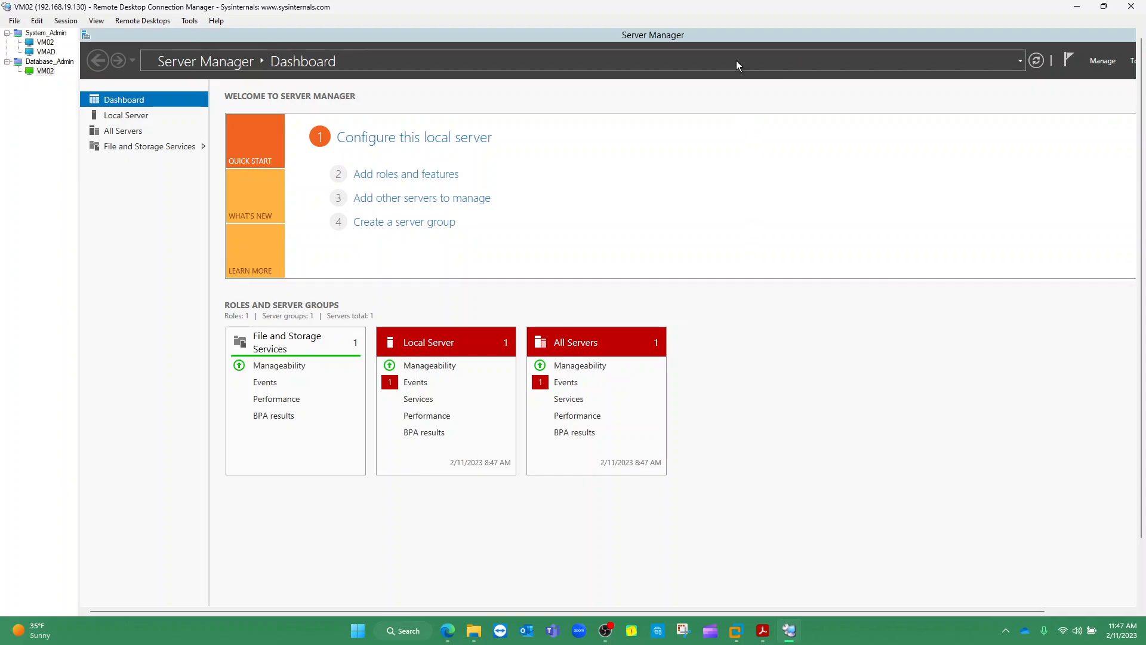
left_click_drag(729, 34, 657, 102)
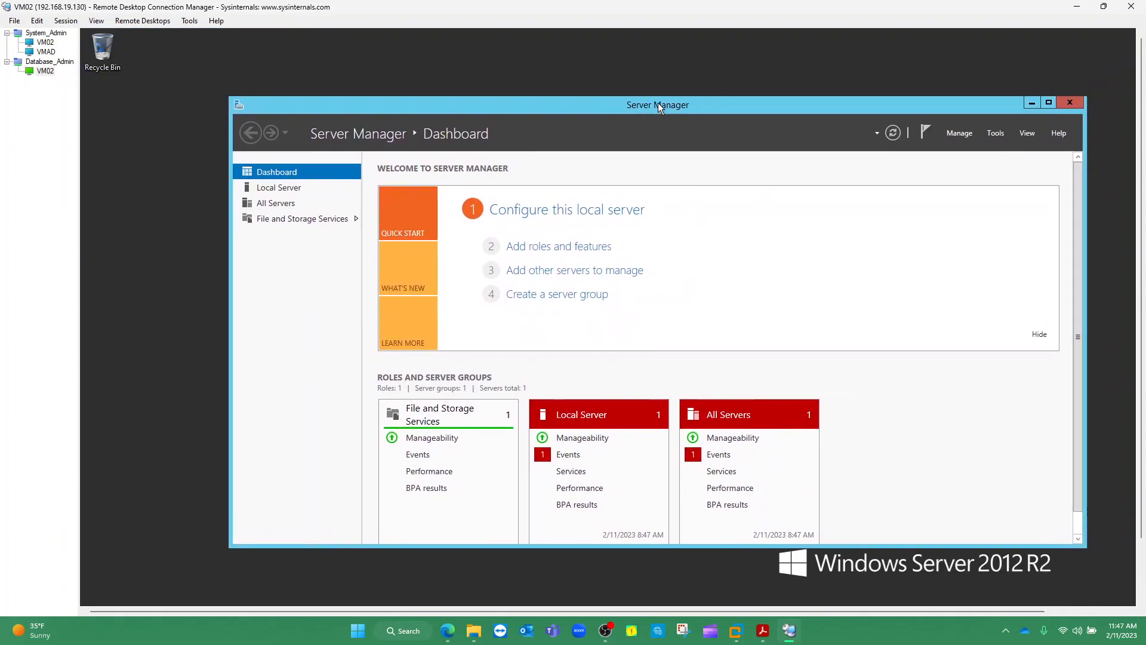
left_click(1073, 102)
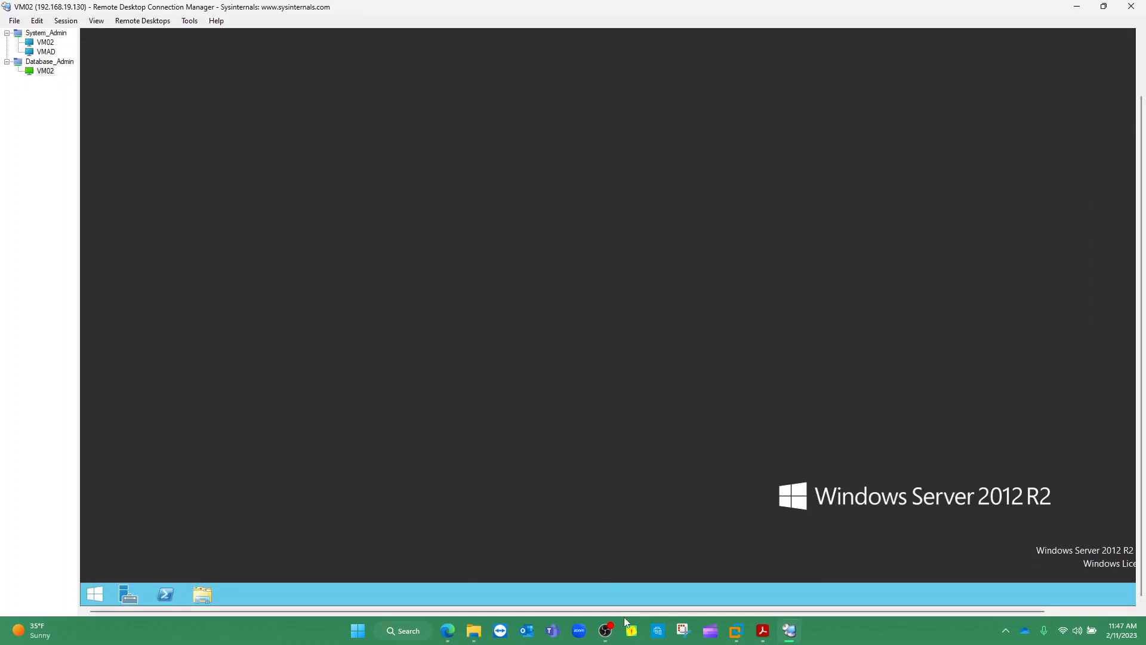
Close the RDCMan folder, check the SSMS_19 and SQL_Server_2016_Evaluation installers in Lab Setup, and return to VM02
mouse_move(486, 627)
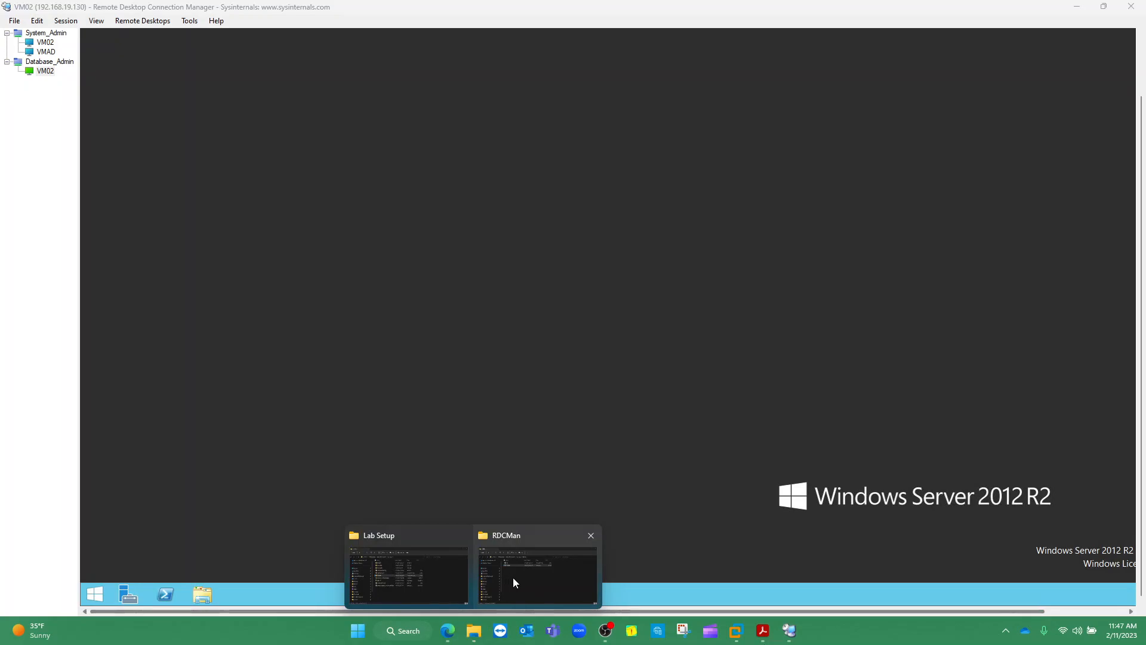
mouse_move(515, 577)
left_click(589, 536)
left_click(463, 584)
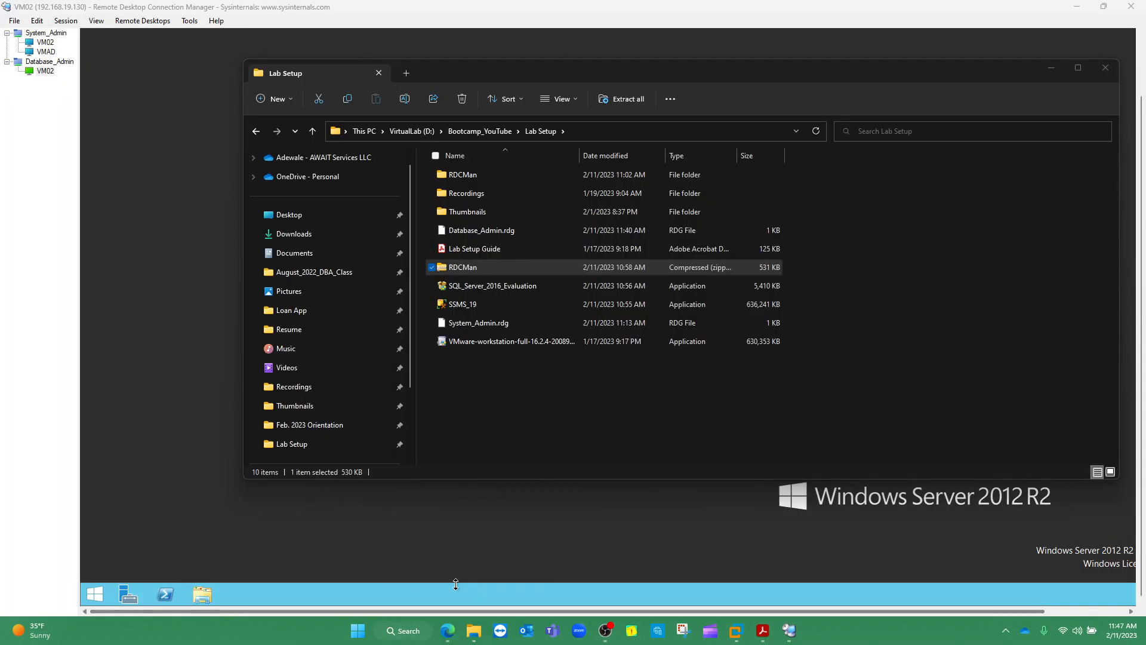
left_click(482, 303)
left_click(496, 285)
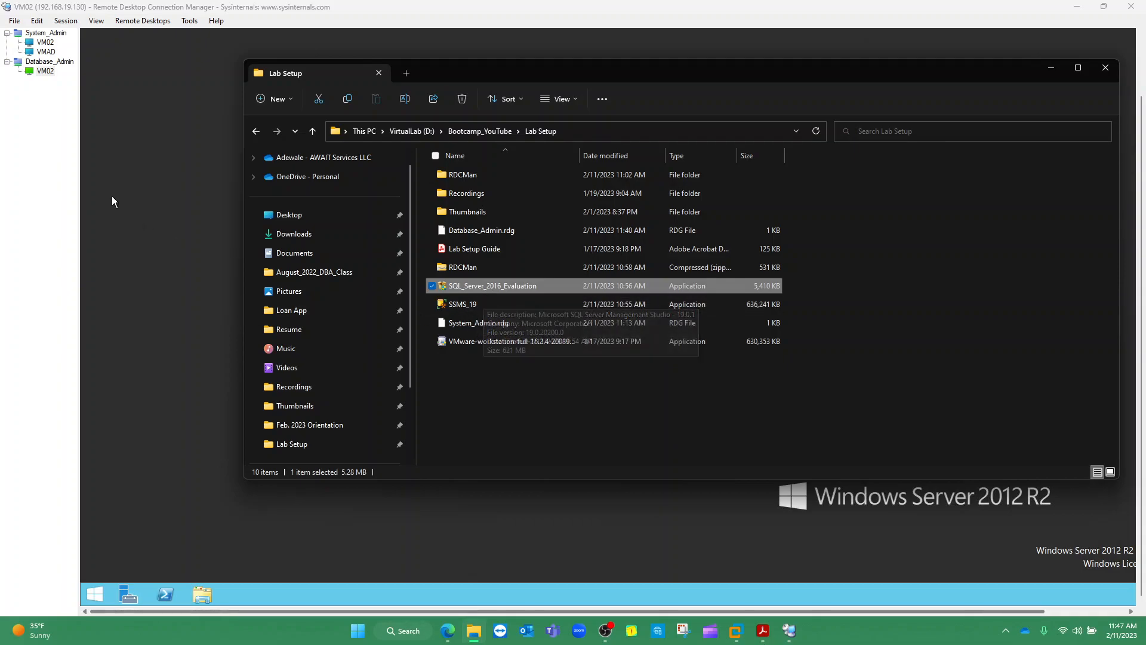
left_click(222, 185)
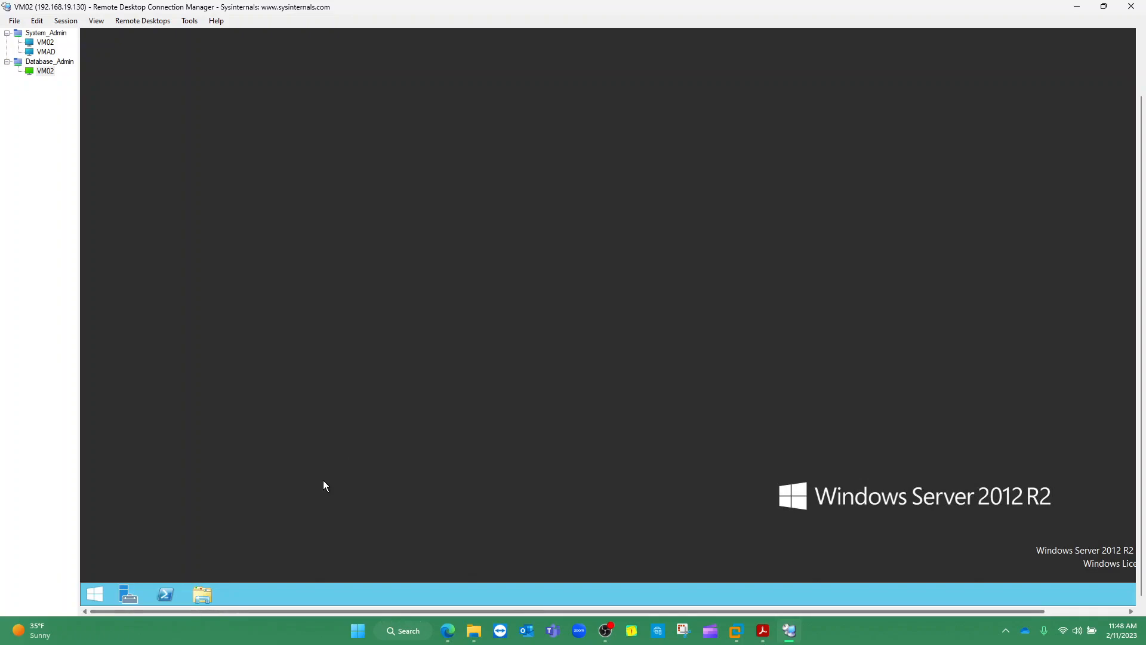
Open Network in VM02's File Explorer and turn on network discovery and sharing for public networks
left_click(202, 594)
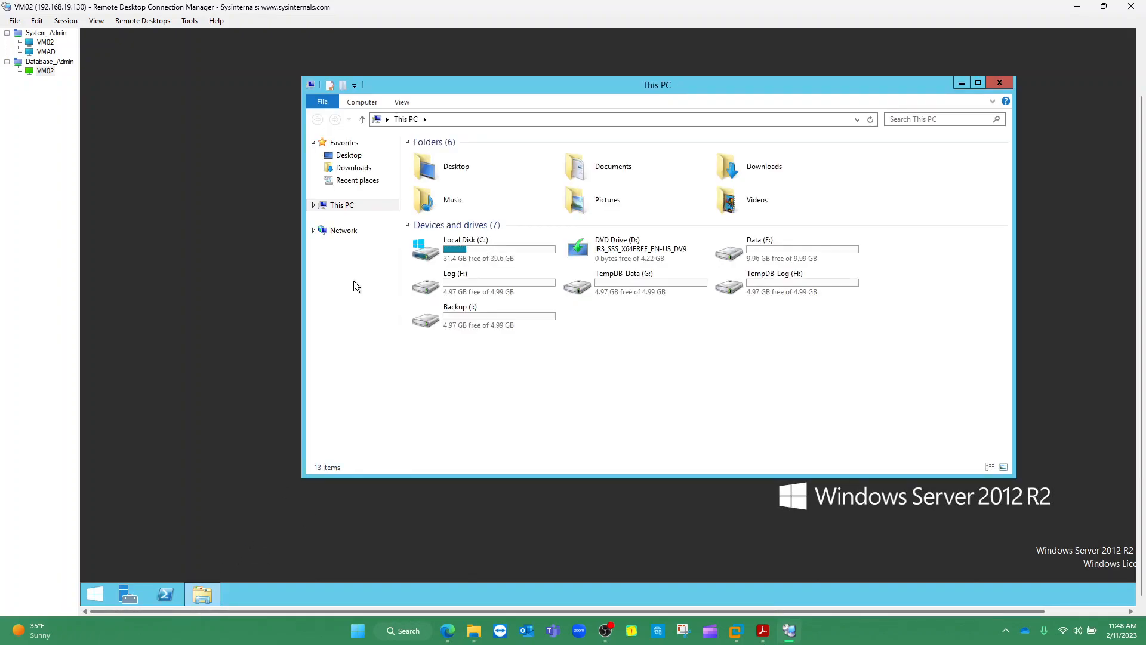
left_click(328, 231)
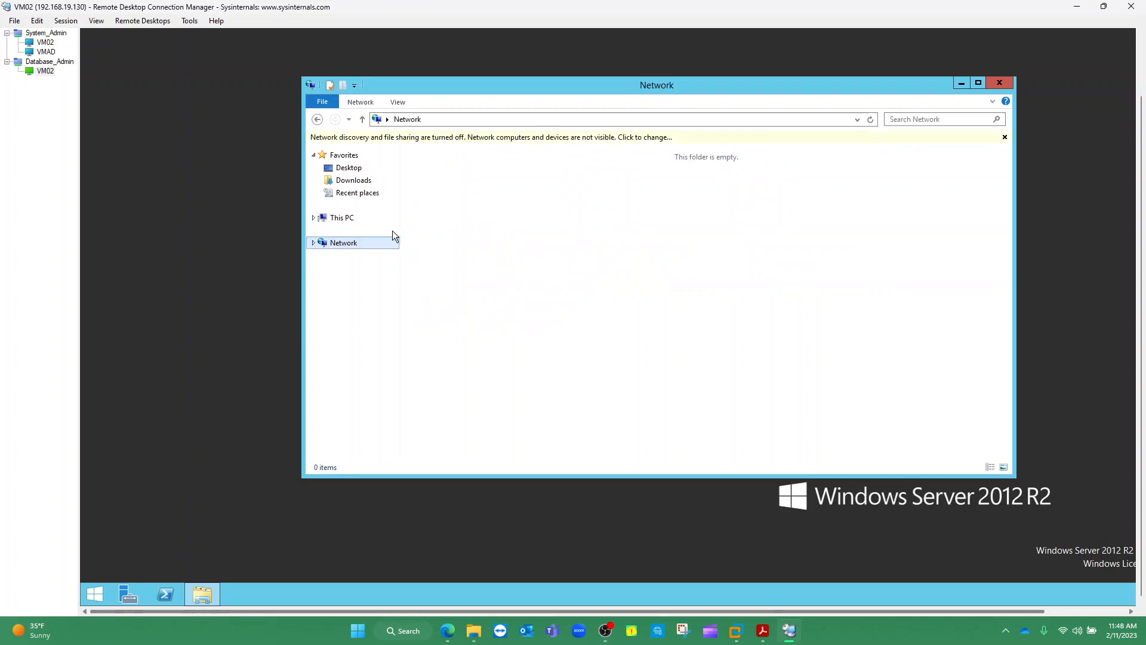
left_click(621, 136)
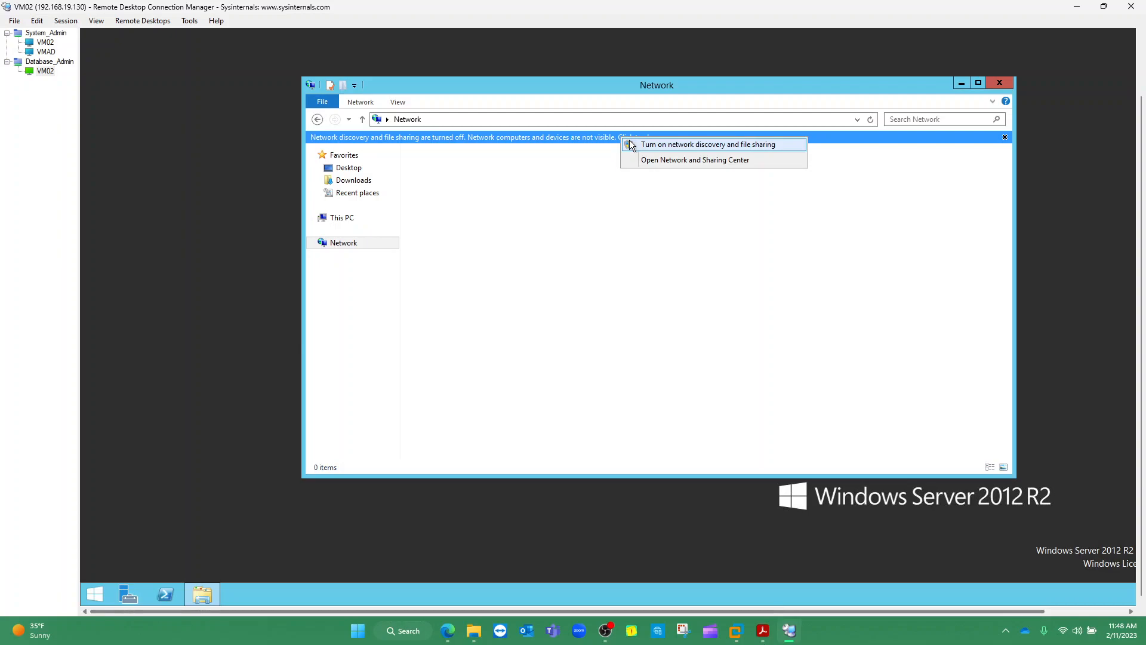
left_click(661, 149)
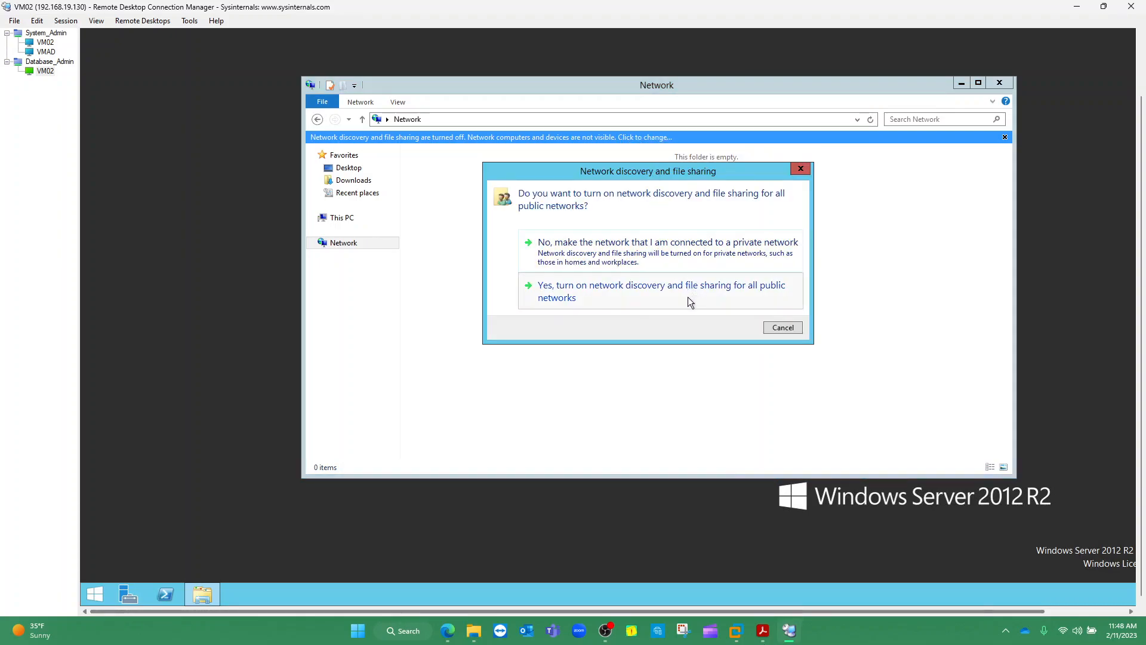
left_click(680, 292)
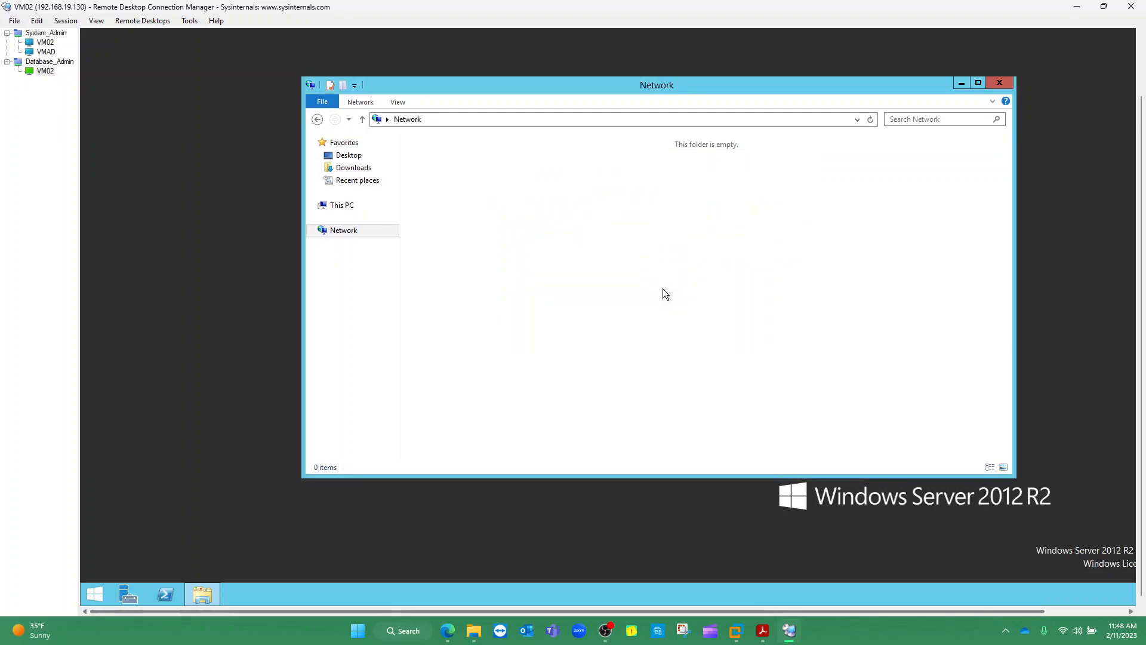
left_click(313, 230)
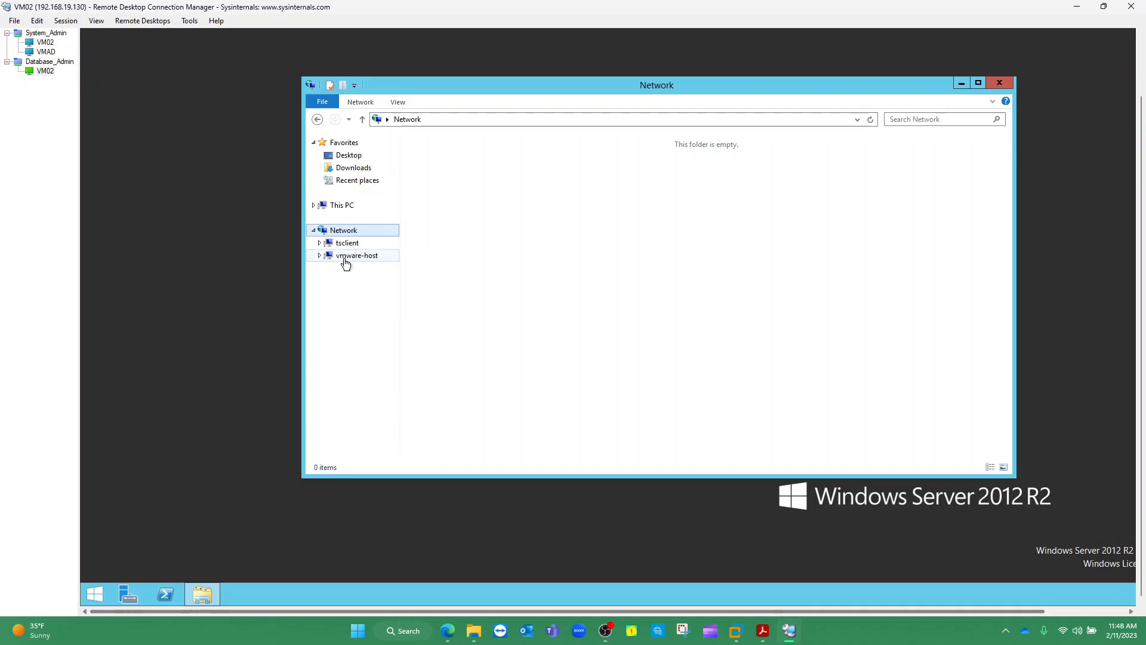
Browse vmware-host > Shared Folders, checking tsclient too, and find the share empty
left_click(345, 262)
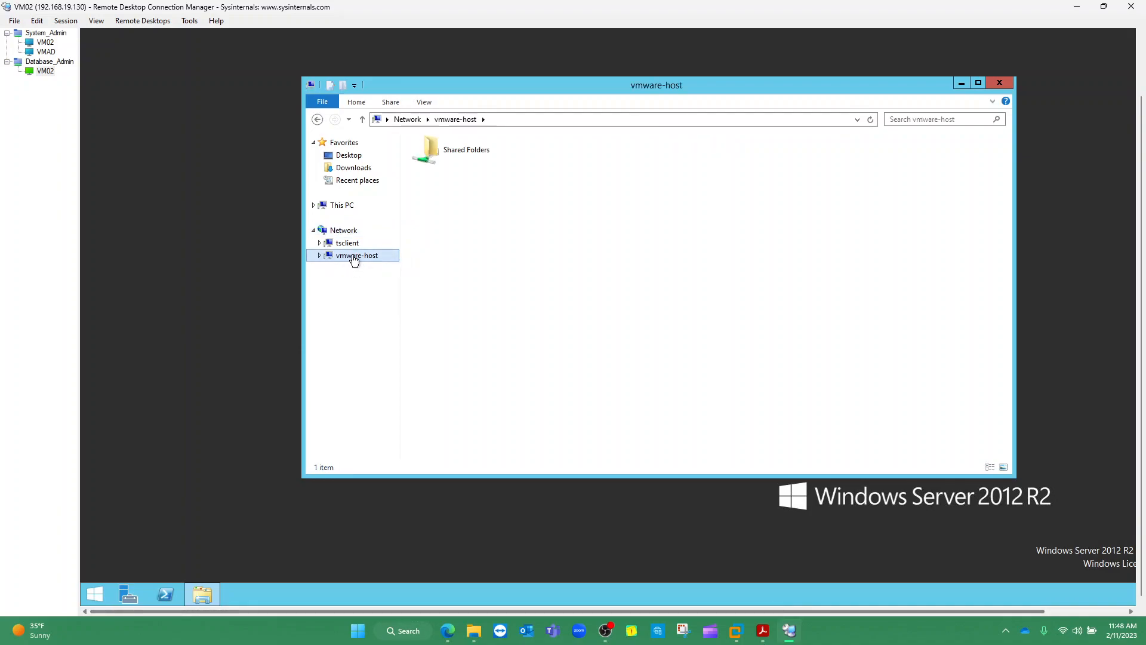
double_click(464, 160)
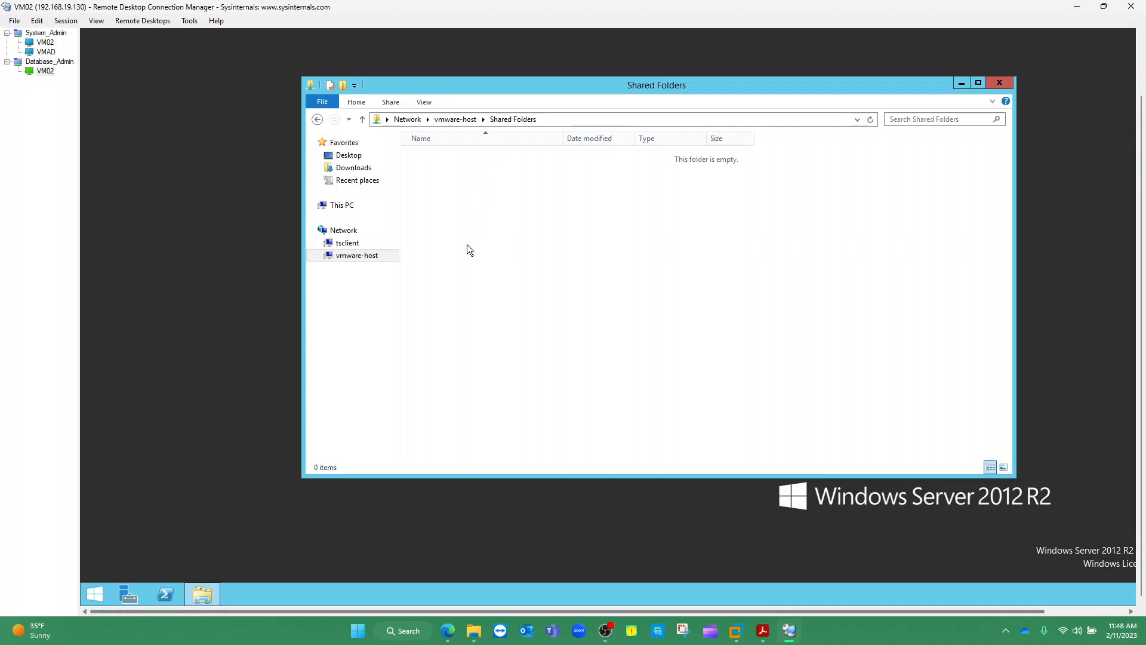
left_click(348, 244)
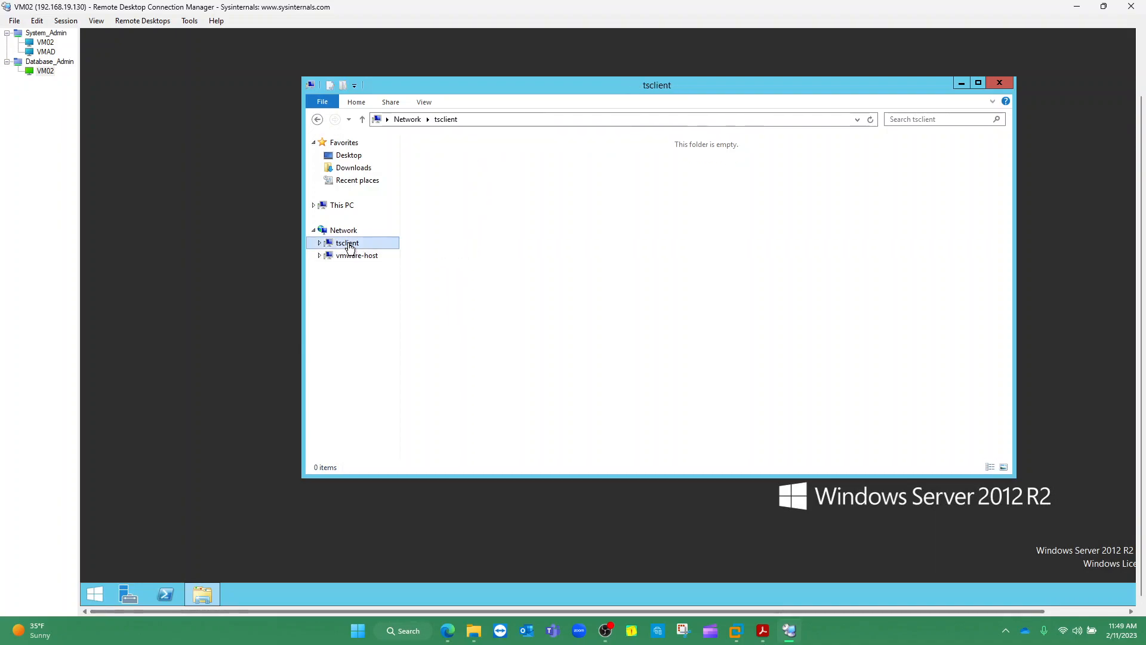
left_click(351, 257)
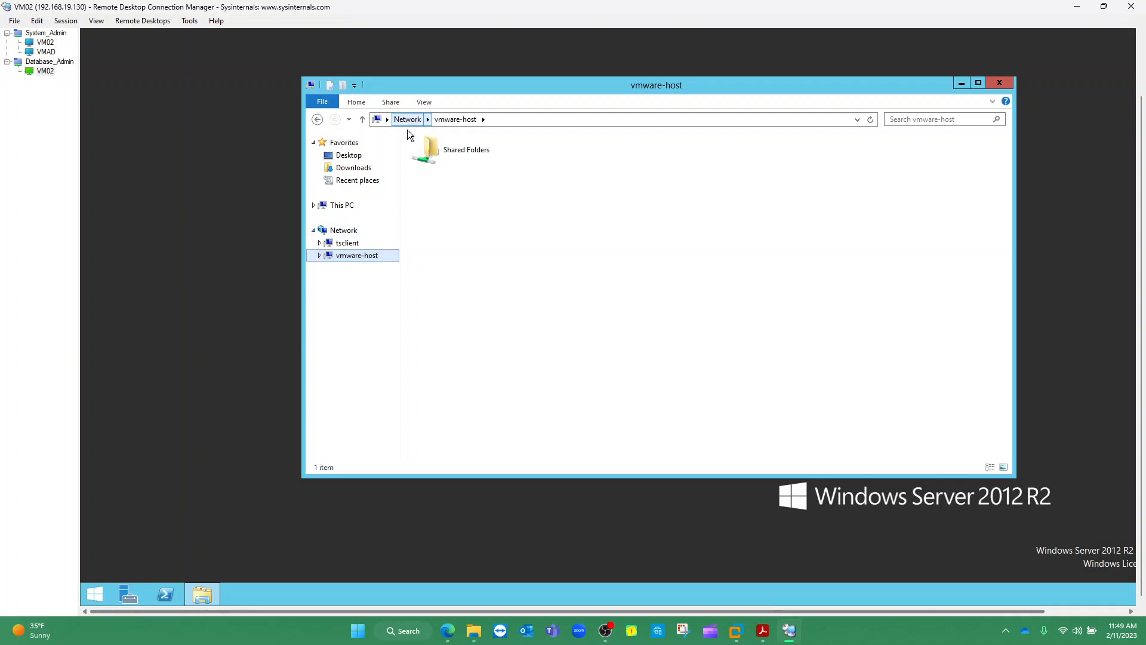
double_click(460, 149)
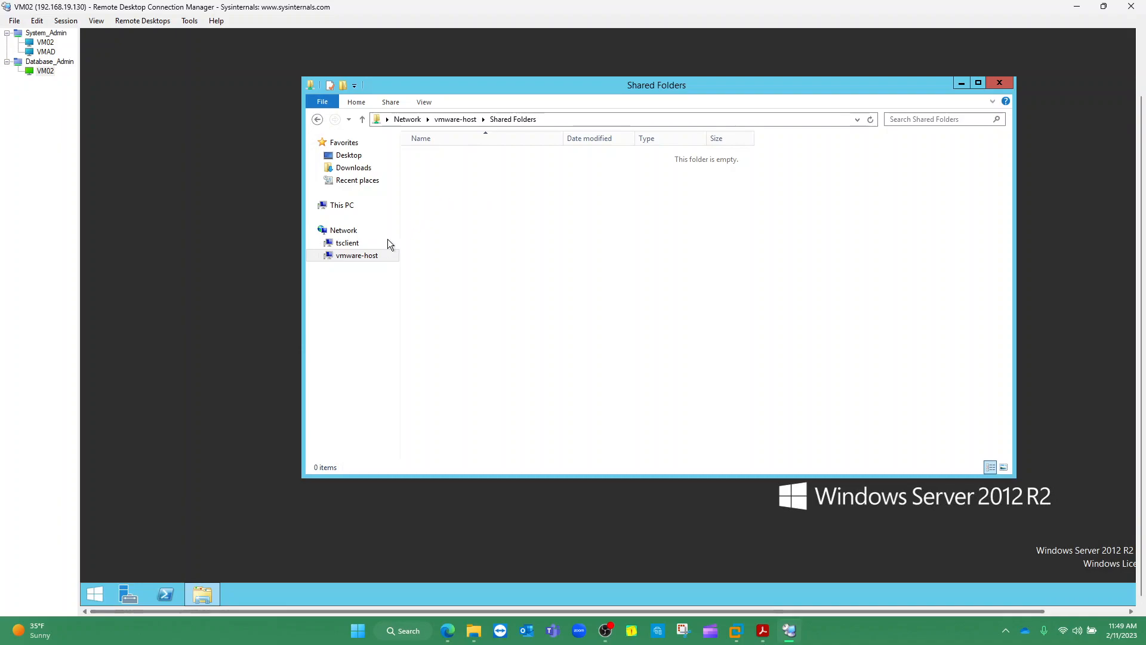
left_click(355, 256)
left_click(349, 244)
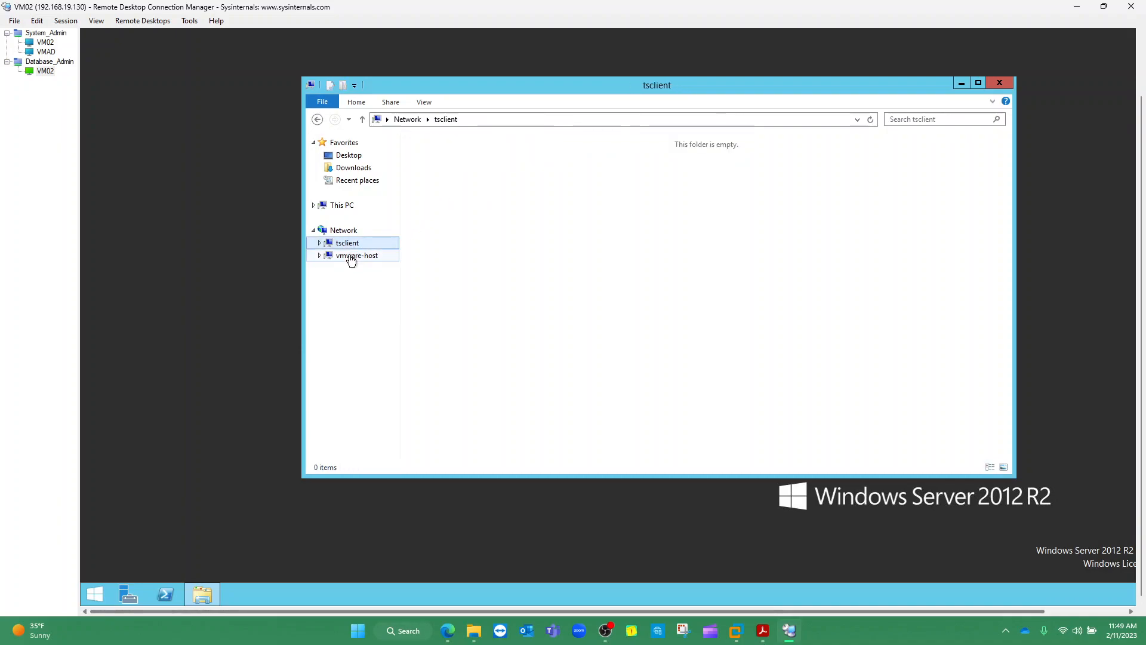
left_click(351, 258)
double_click(444, 155)
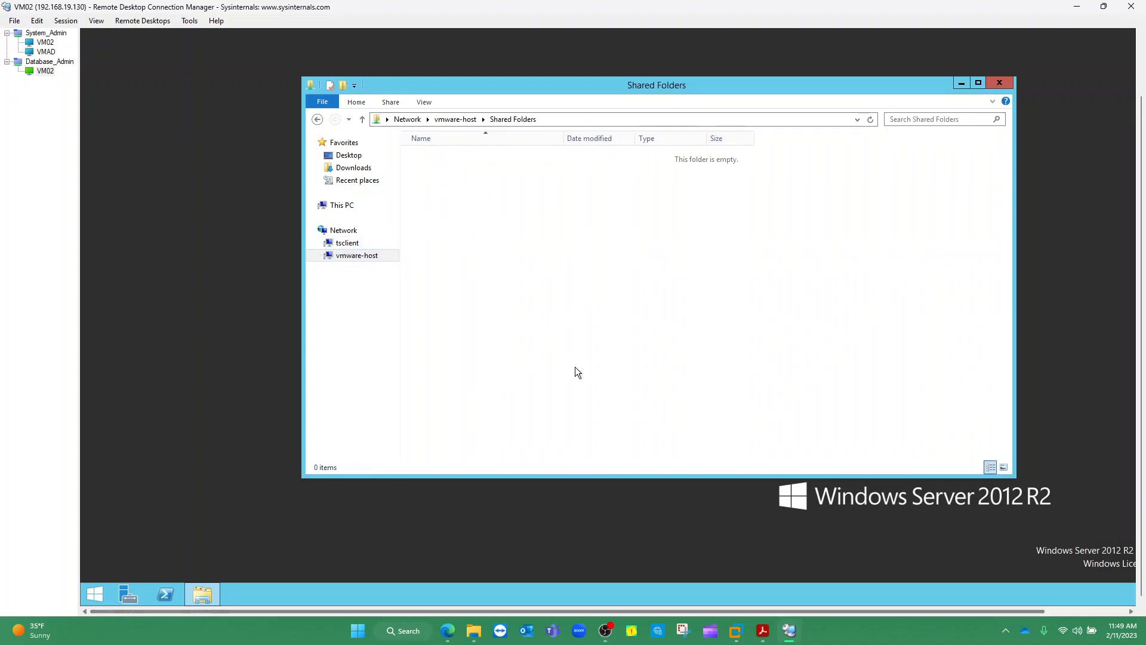
mouse_move(741, 637)
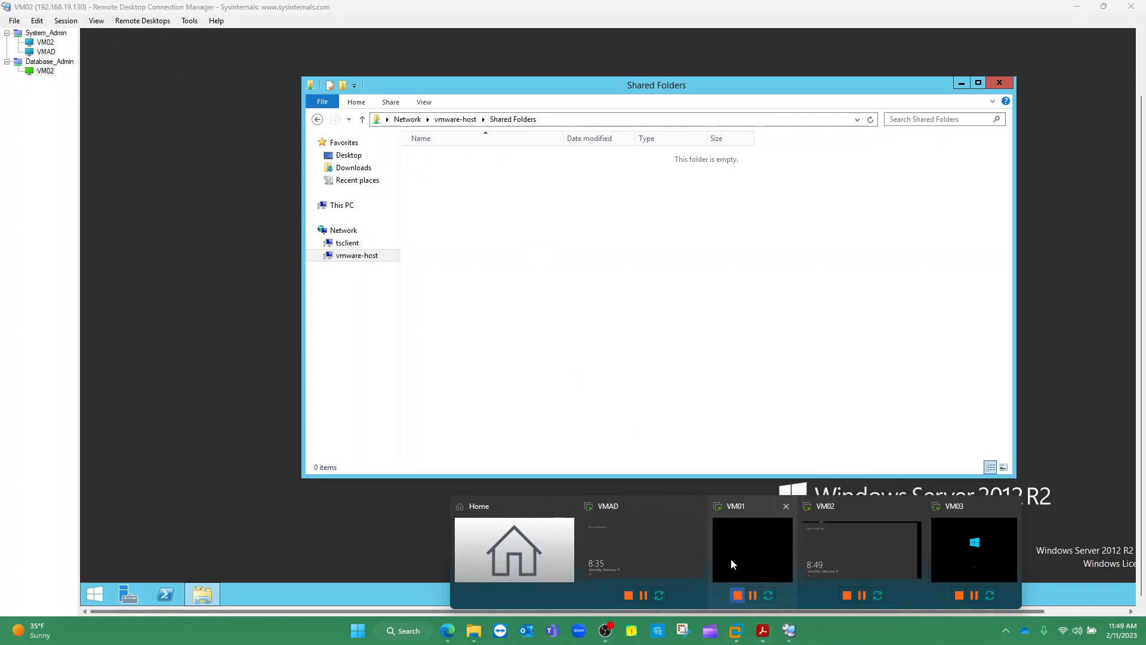
Open VM02's settings at Options > Shared Folders and remove the Lab Setup share
left_click(818, 540)
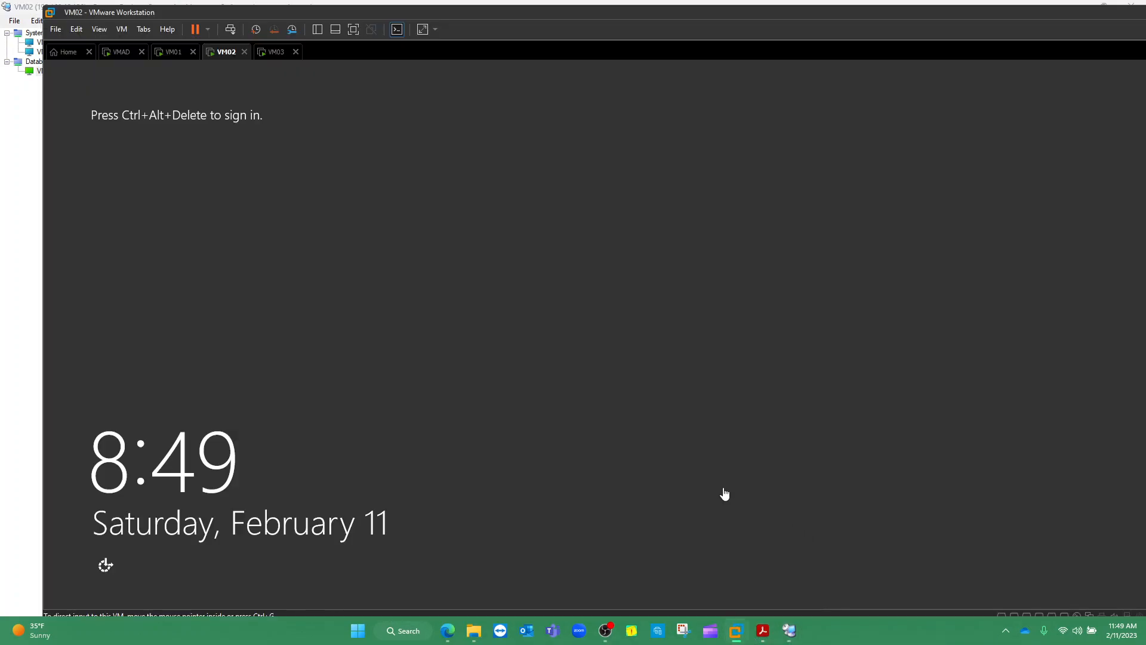
right_click(225, 56)
left_click(269, 220)
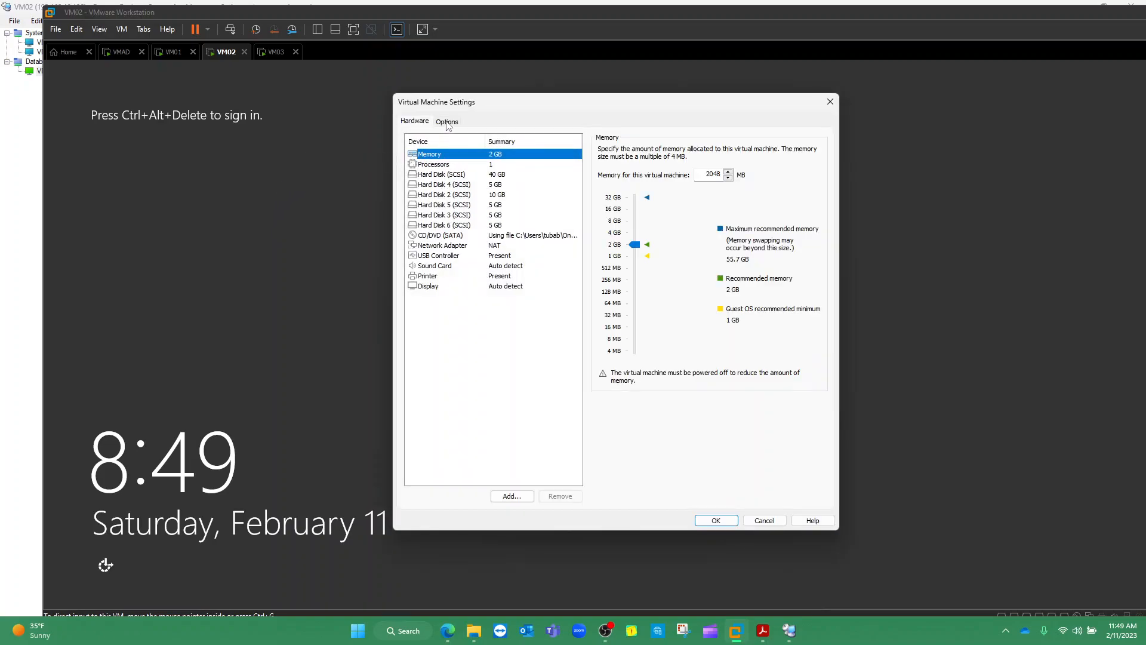
left_click(447, 122)
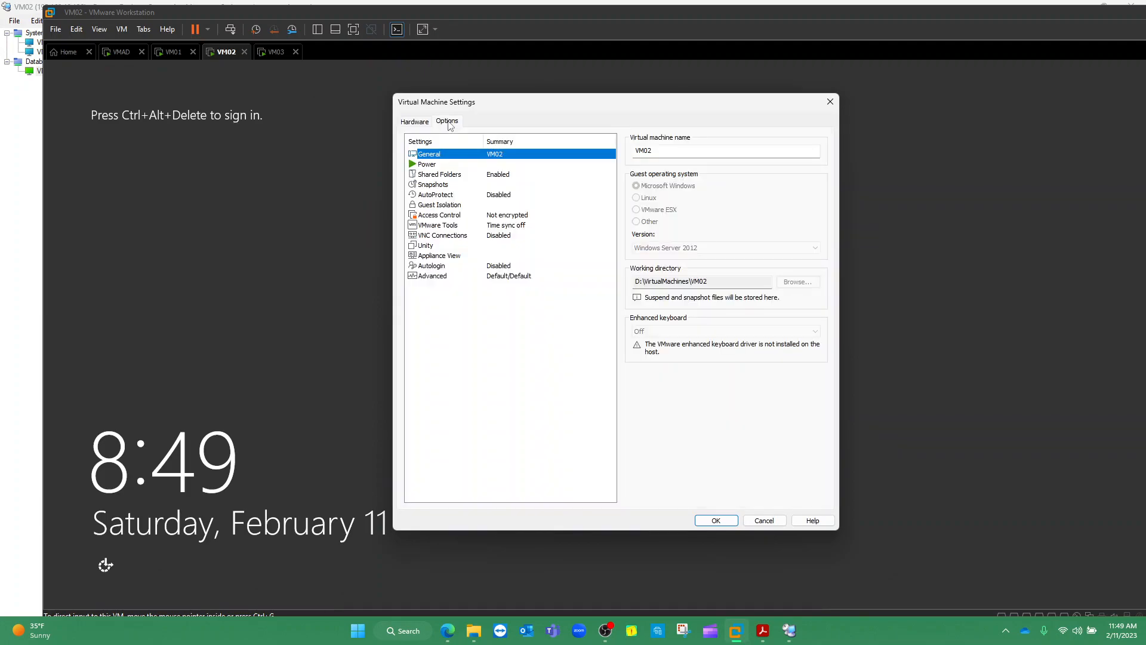
left_click(447, 176)
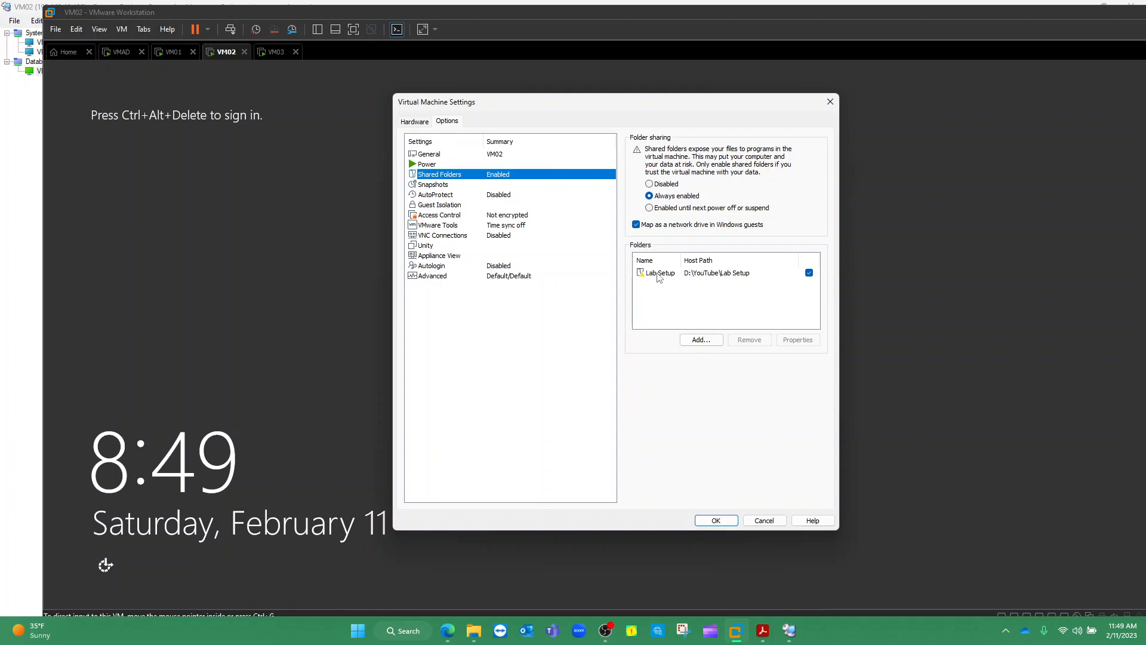
left_click(809, 274)
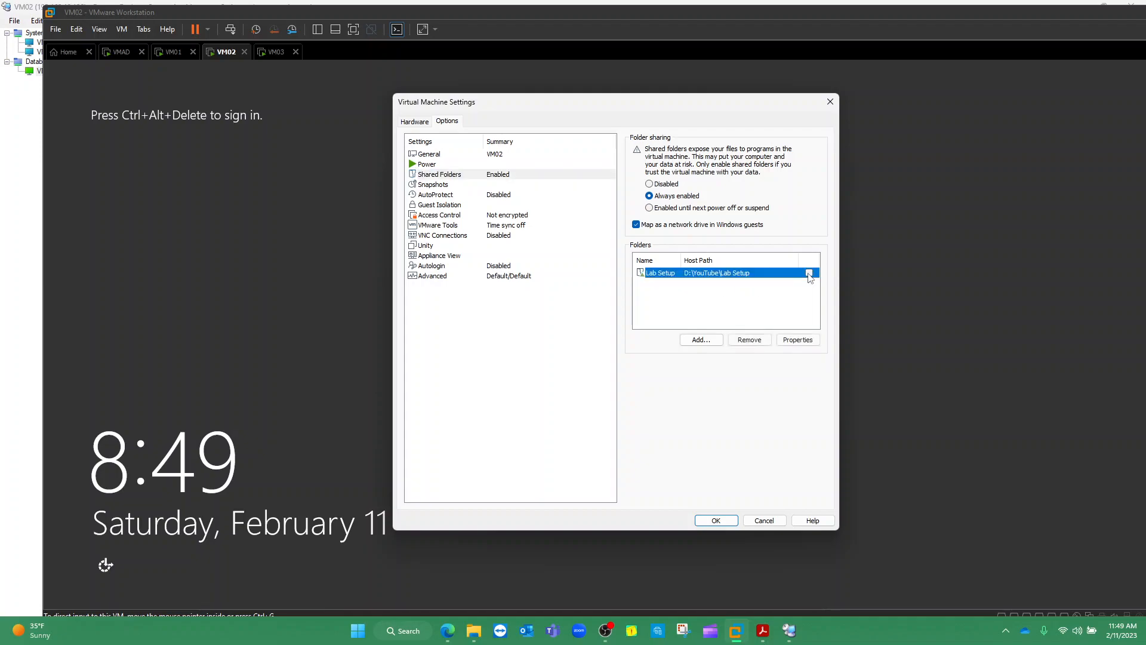
left_click(761, 342)
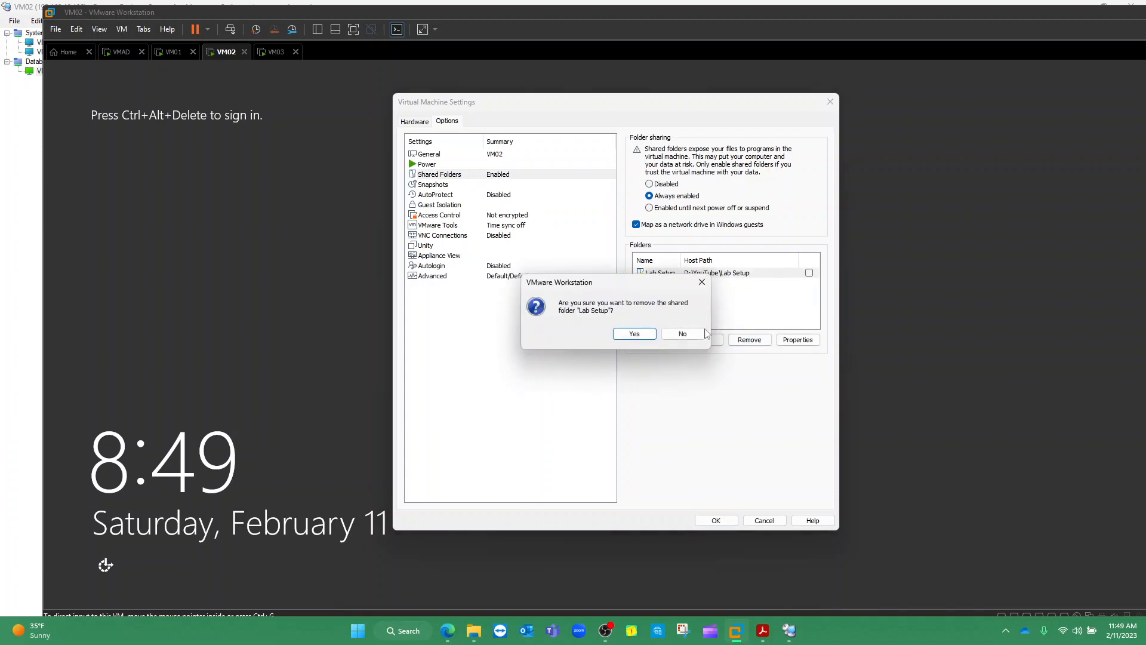
left_click(697, 332)
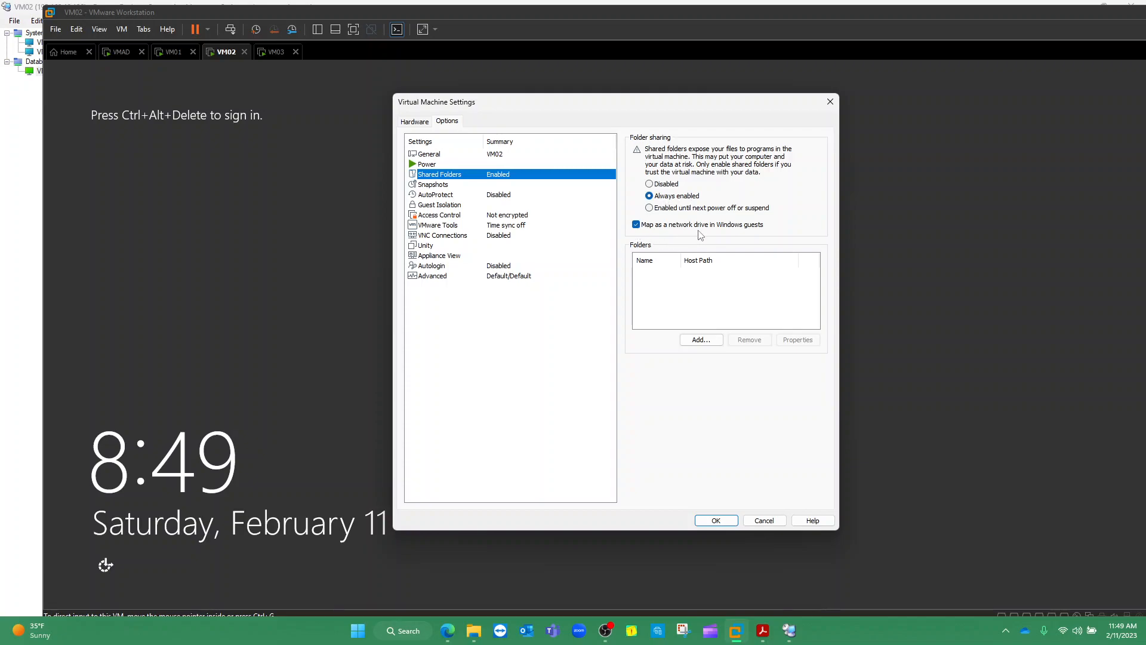
Add a shared folder named Lab Setup pointing to host path D:\Bootcamp_YouTube\Lab Setup
left_click(702, 340)
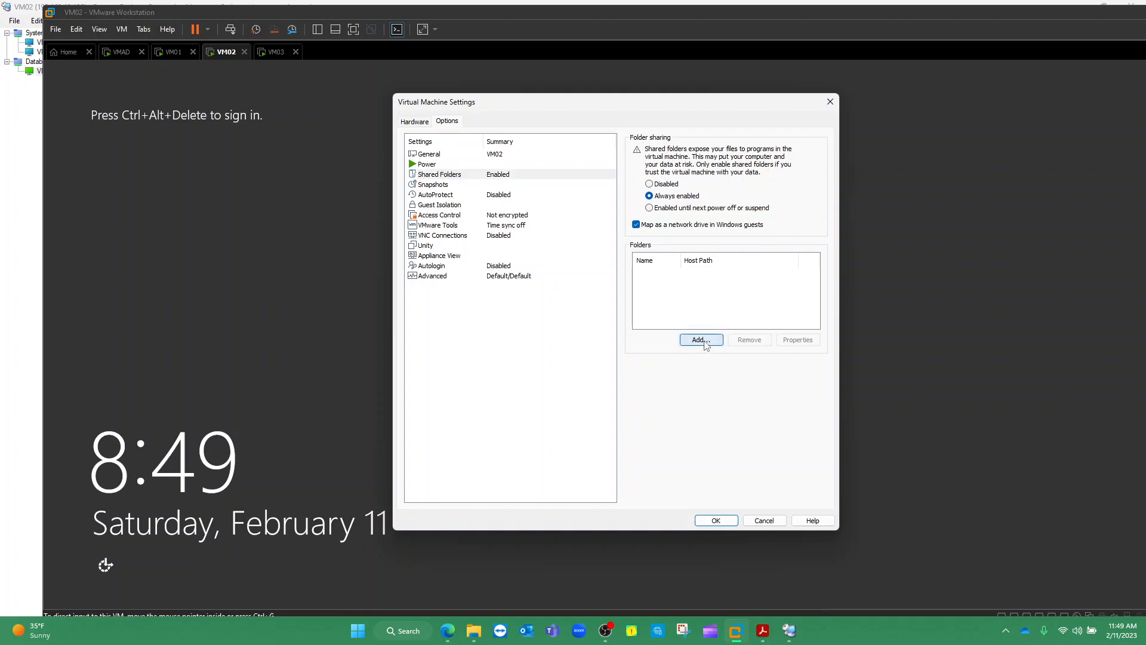
left_click(663, 414)
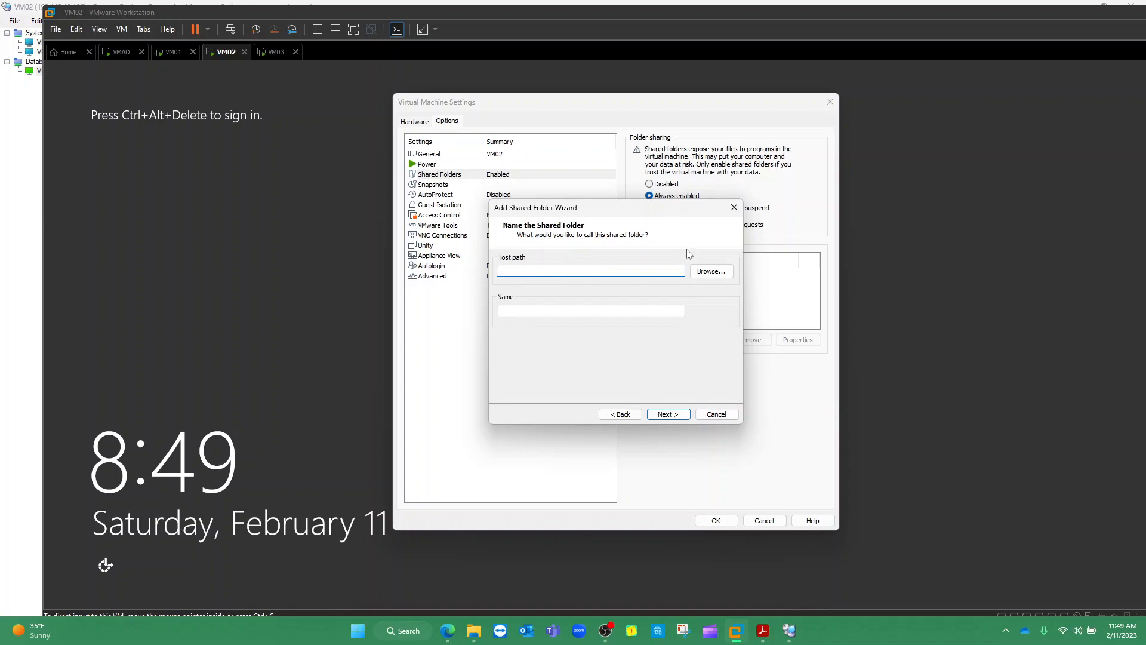
left_click(708, 272)
scroll(584, 357, "down", 1)
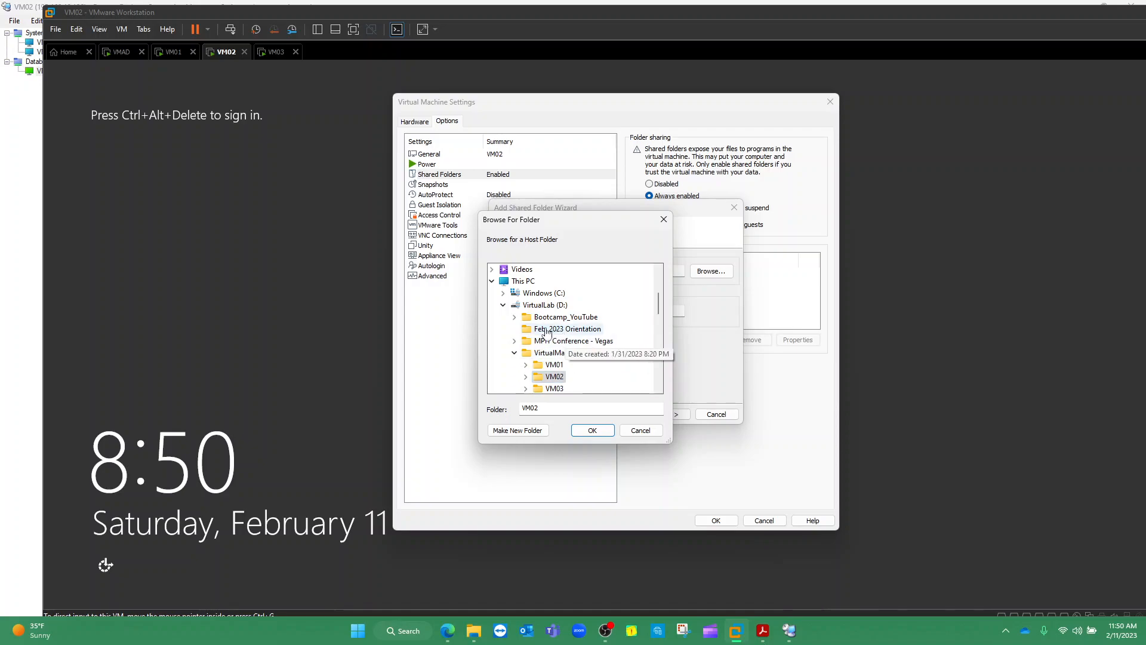
left_click(515, 317)
left_click(561, 329)
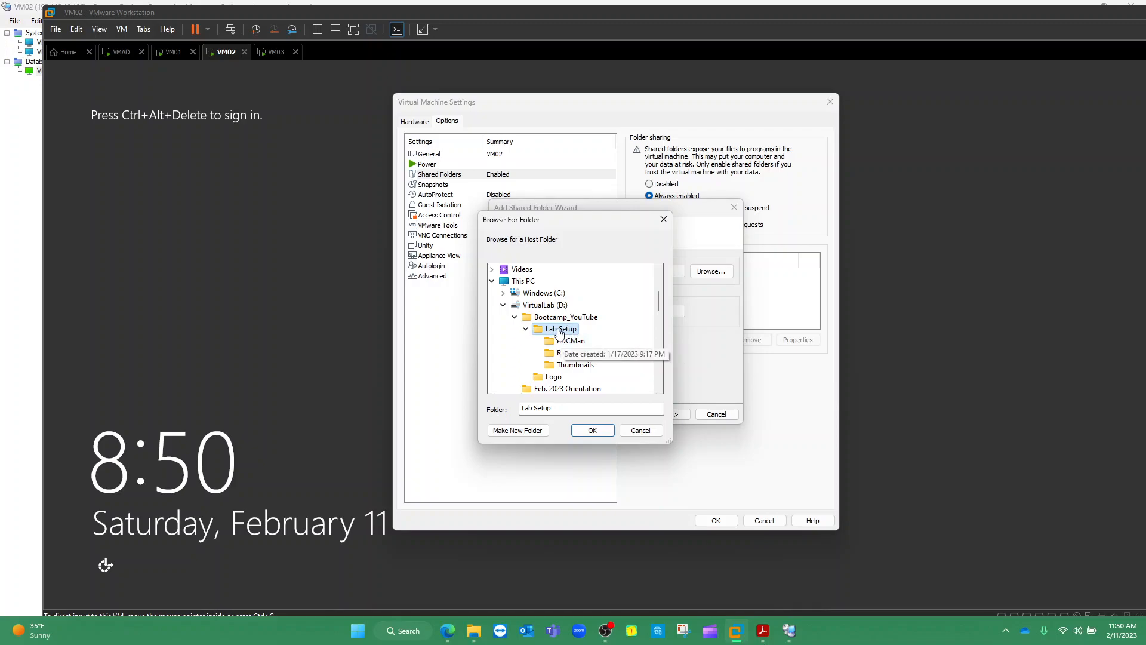
left_click(592, 430)
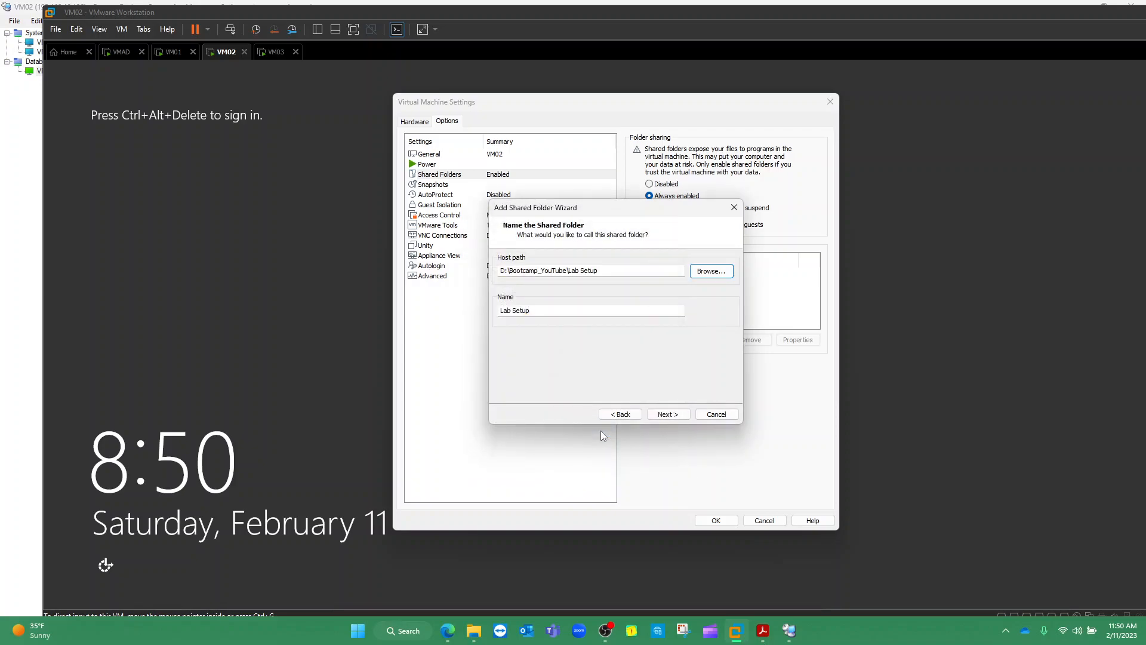
left_click(666, 414)
left_click(666, 414)
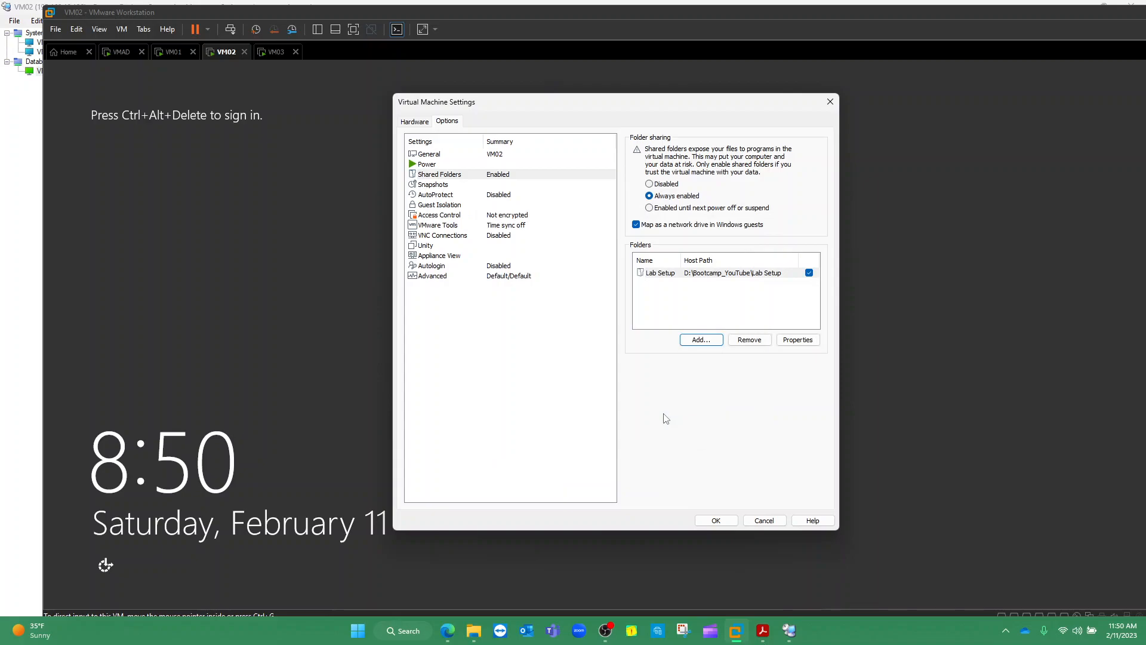
Save the VM settings, minimize VMware Workstation, and close the stale Shared Folders window in VM02
left_click(718, 520)
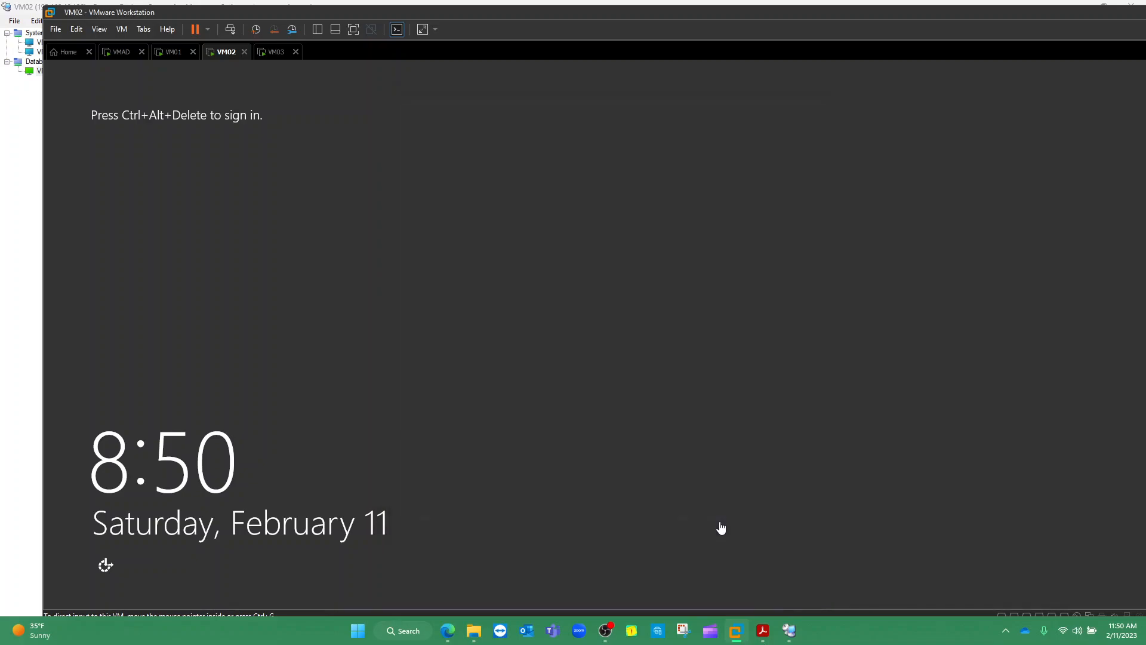
left_click_drag(1069, 12, 1007, 32)
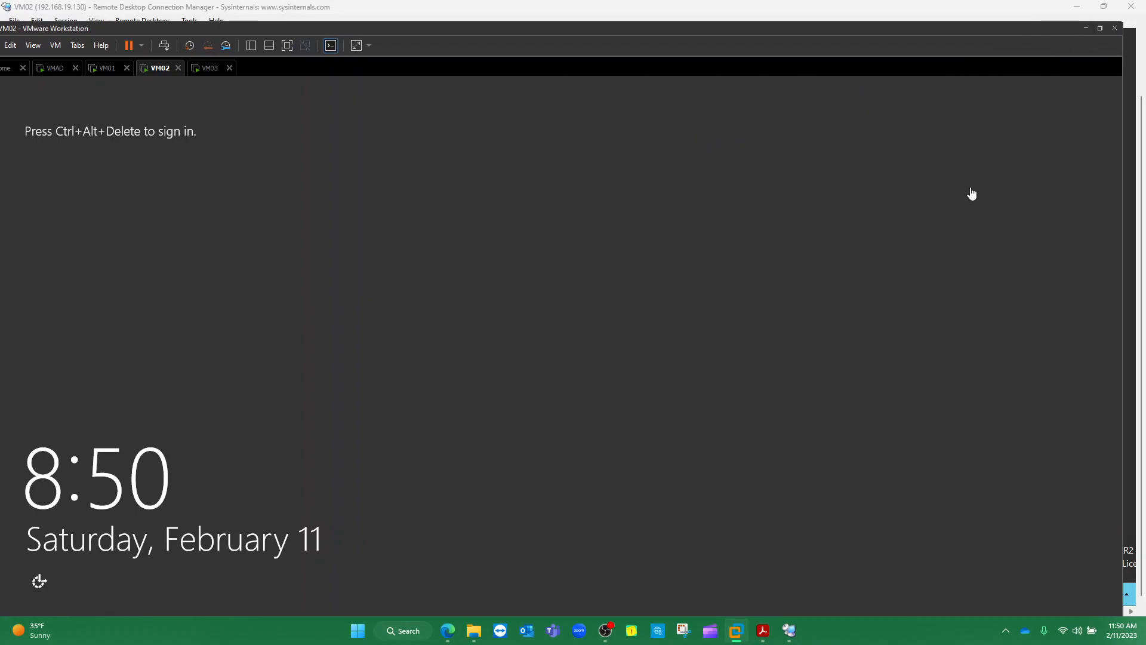
left_click(1087, 28)
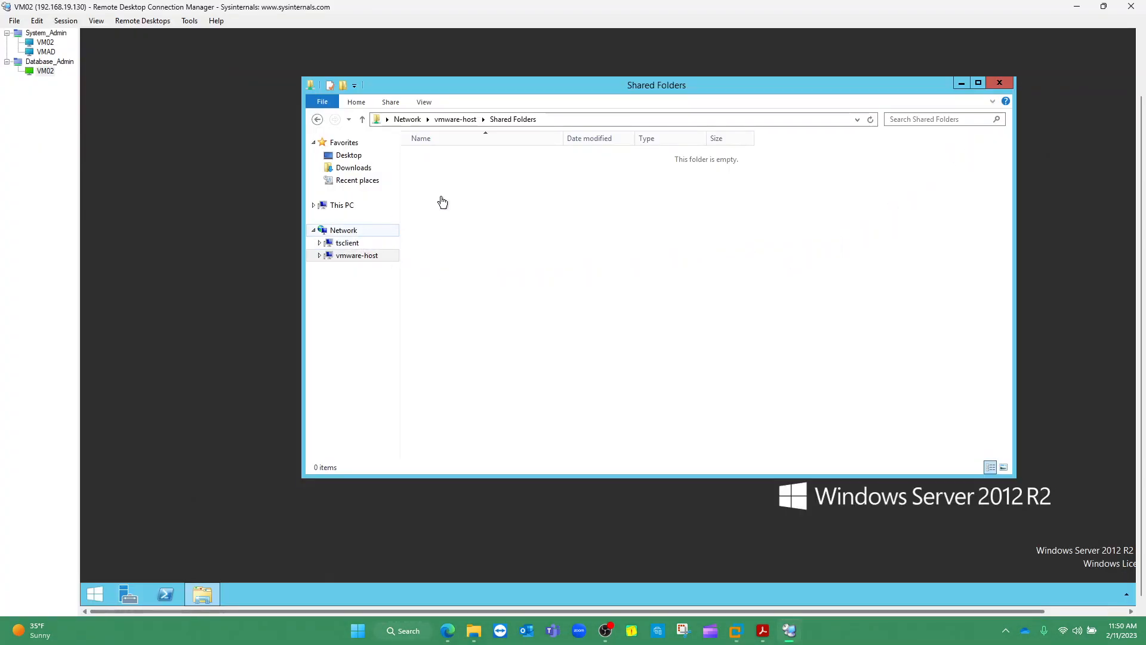
left_click(1005, 83)
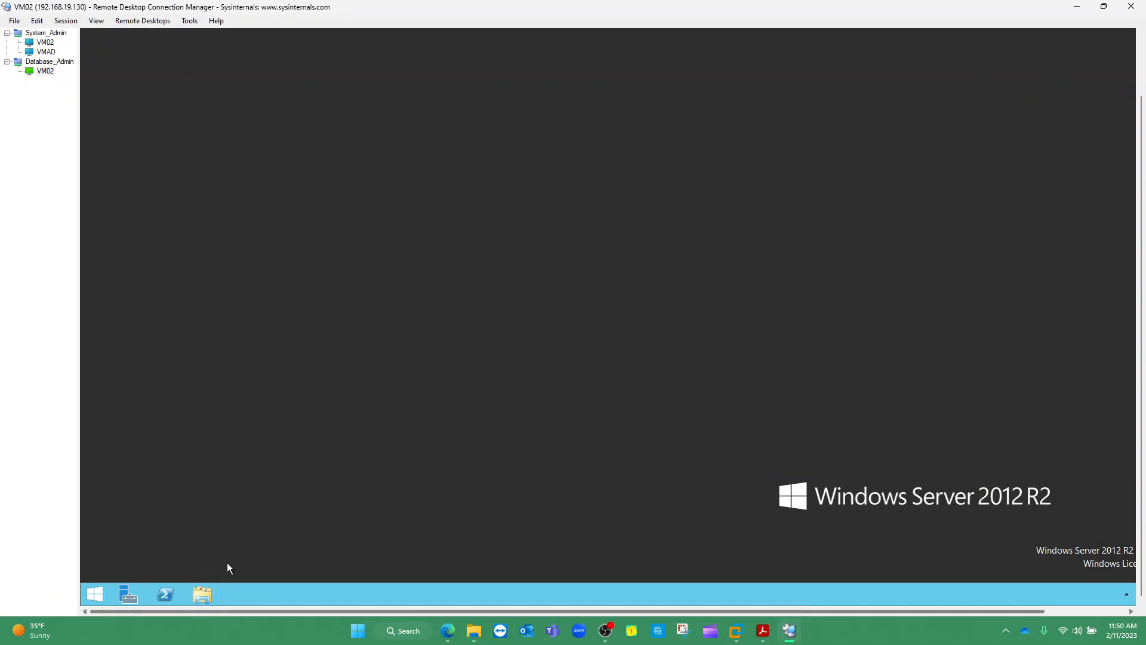
Open Network > vmware-host > Shared Folders > Lab Setup and select the SQL_Server_2016_Evaluation and SSMS_19 installers
left_click(203, 594)
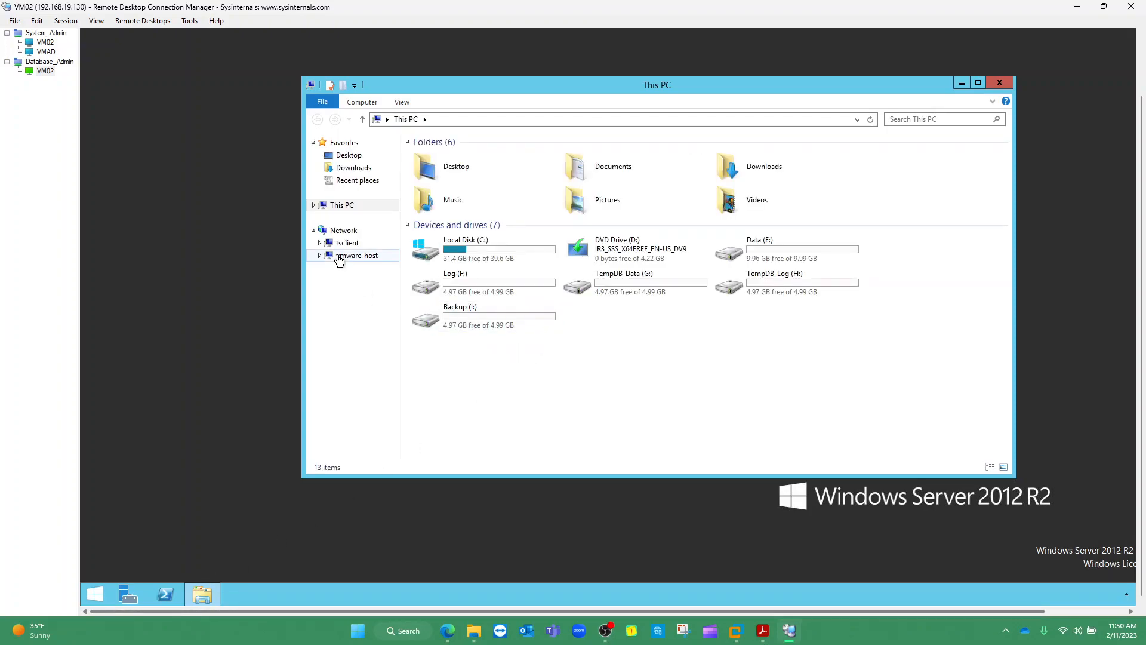
left_click(339, 256)
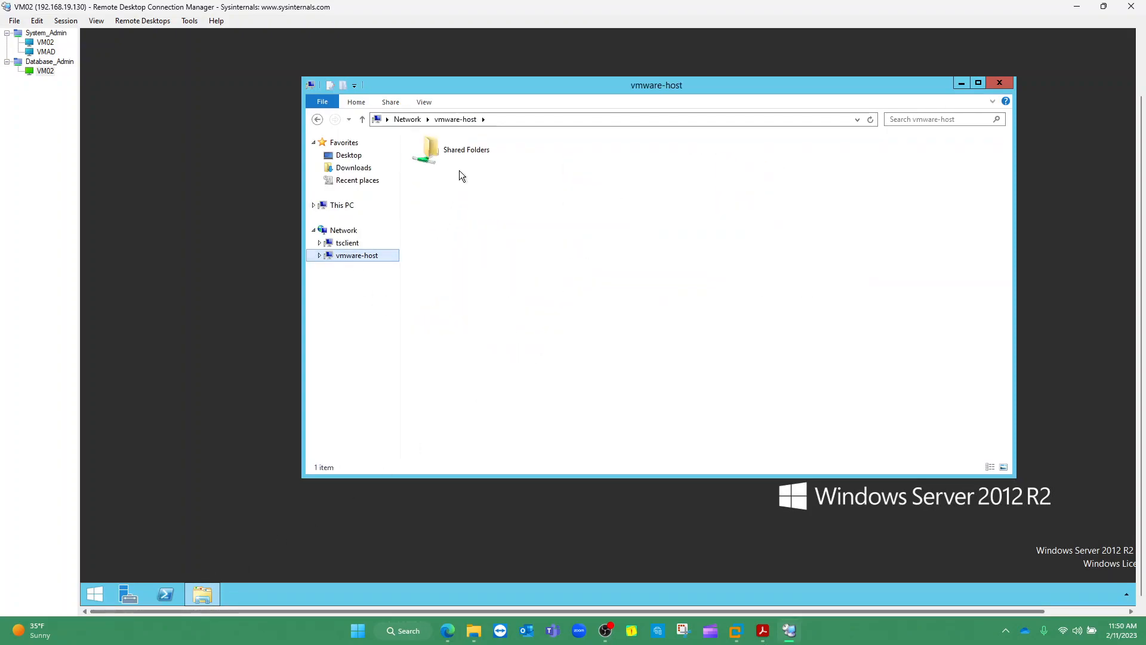
double_click(461, 154)
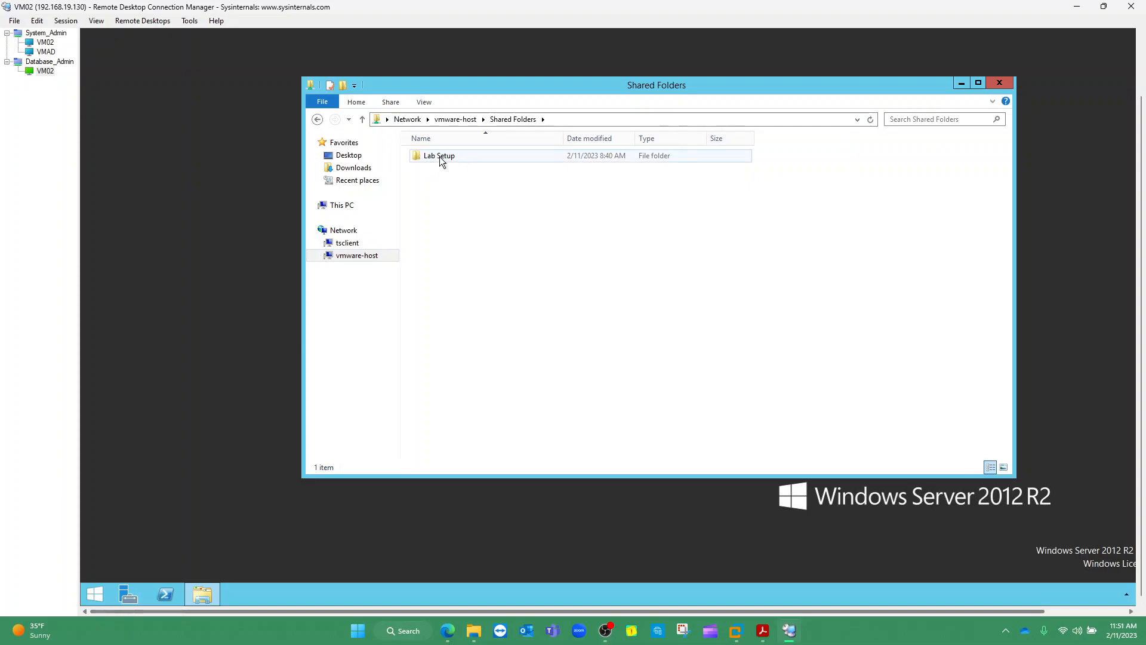
left_click(448, 157)
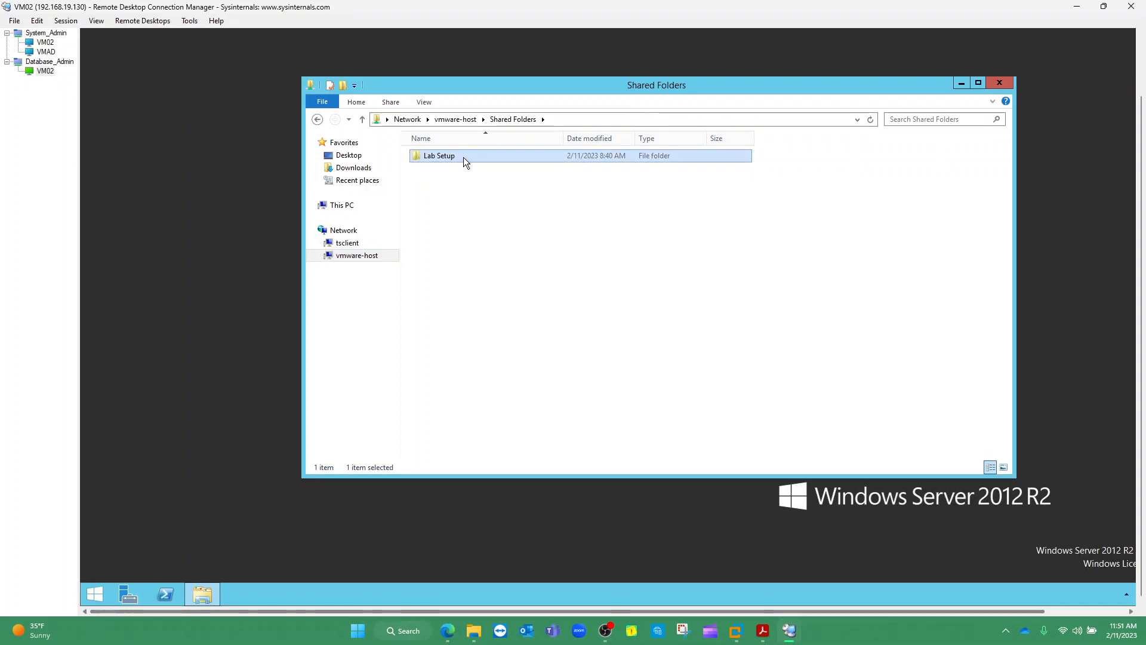
double_click(464, 156)
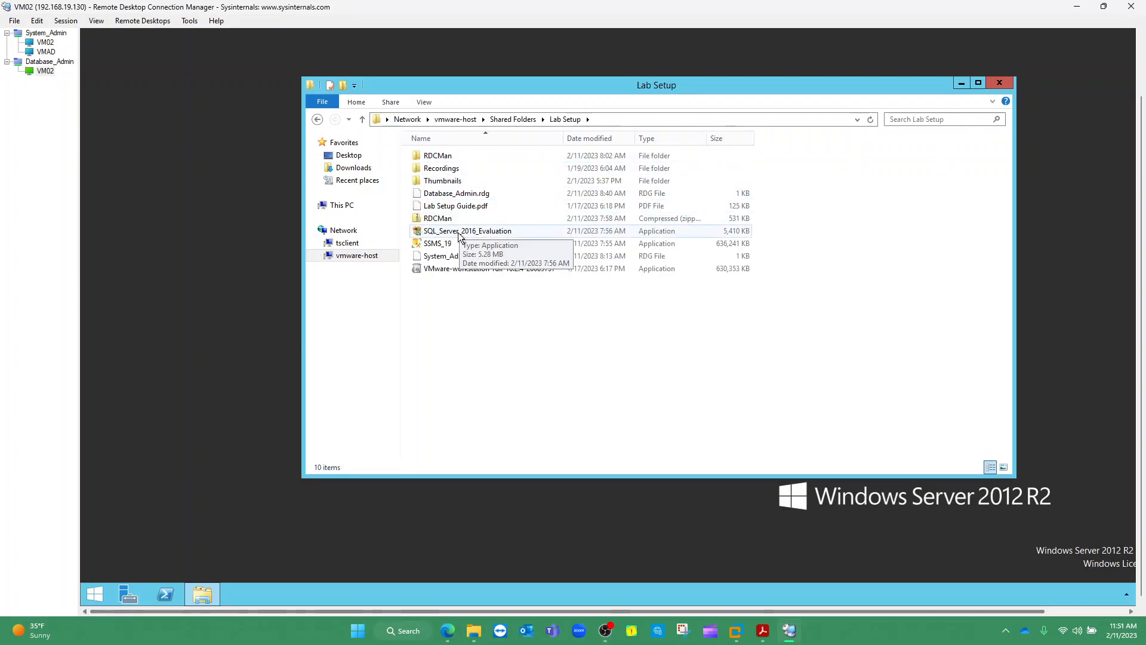
left_click(459, 233)
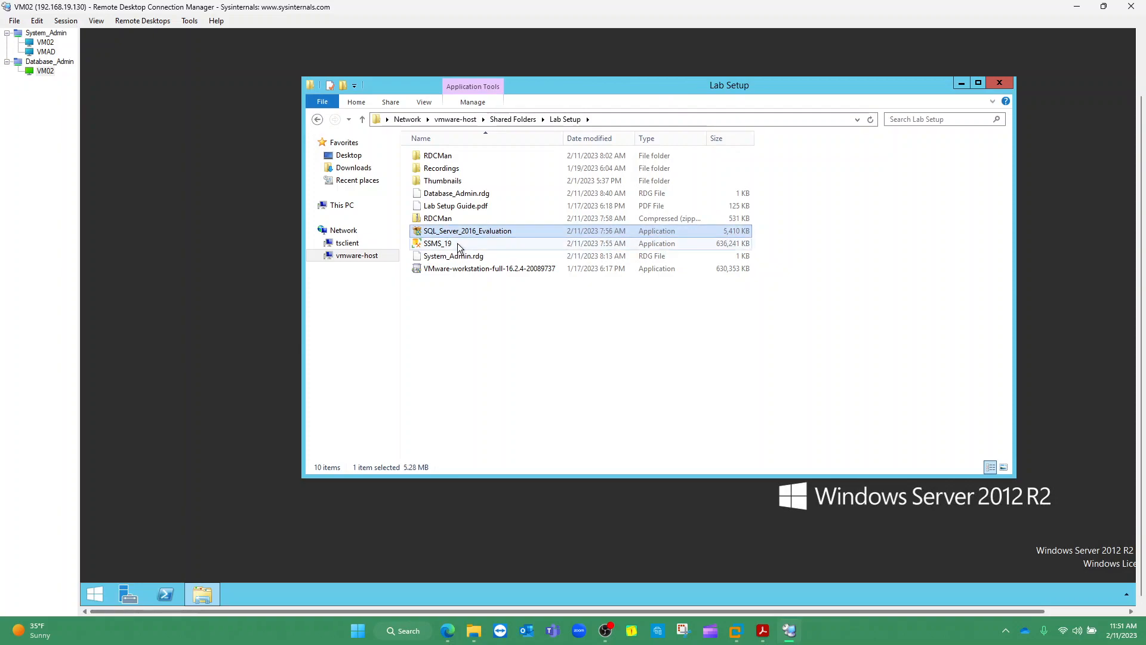
left_click(458, 243)
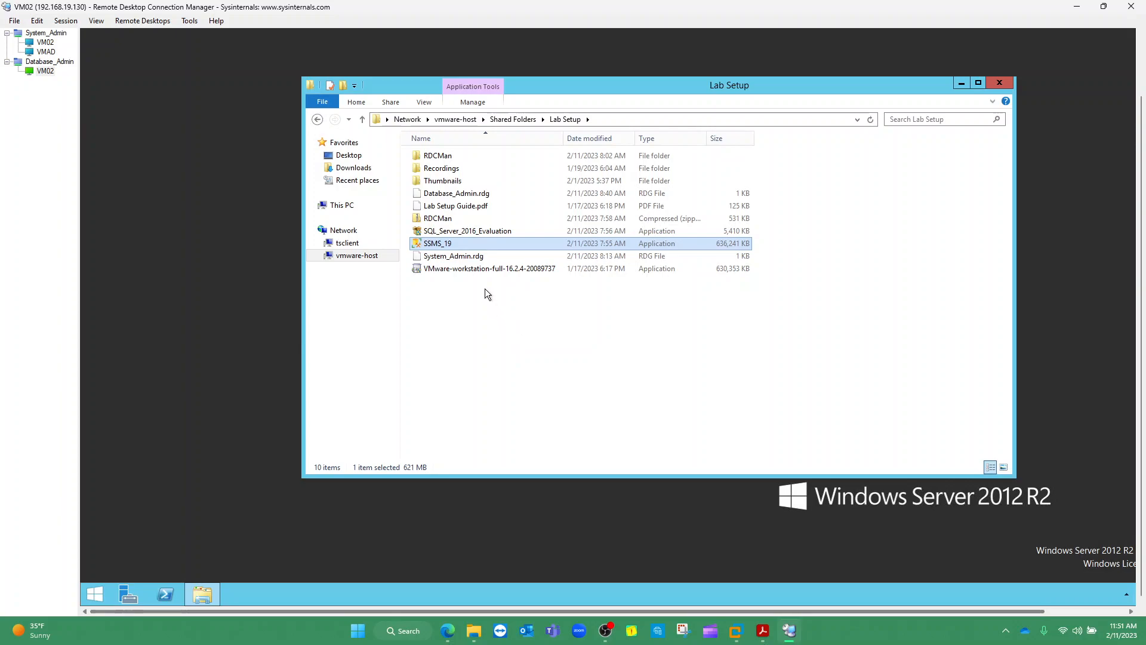
left_click(481, 232, "ctrl")
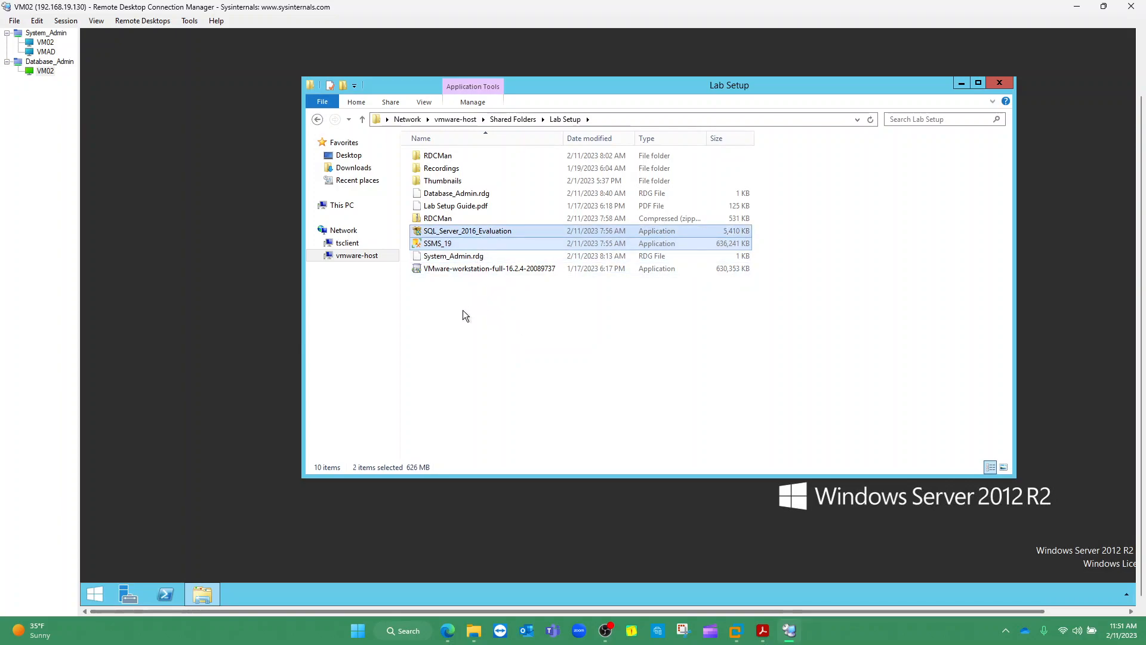
Copy both installers and paste them into VM02's Downloads folder
right_click(474, 239)
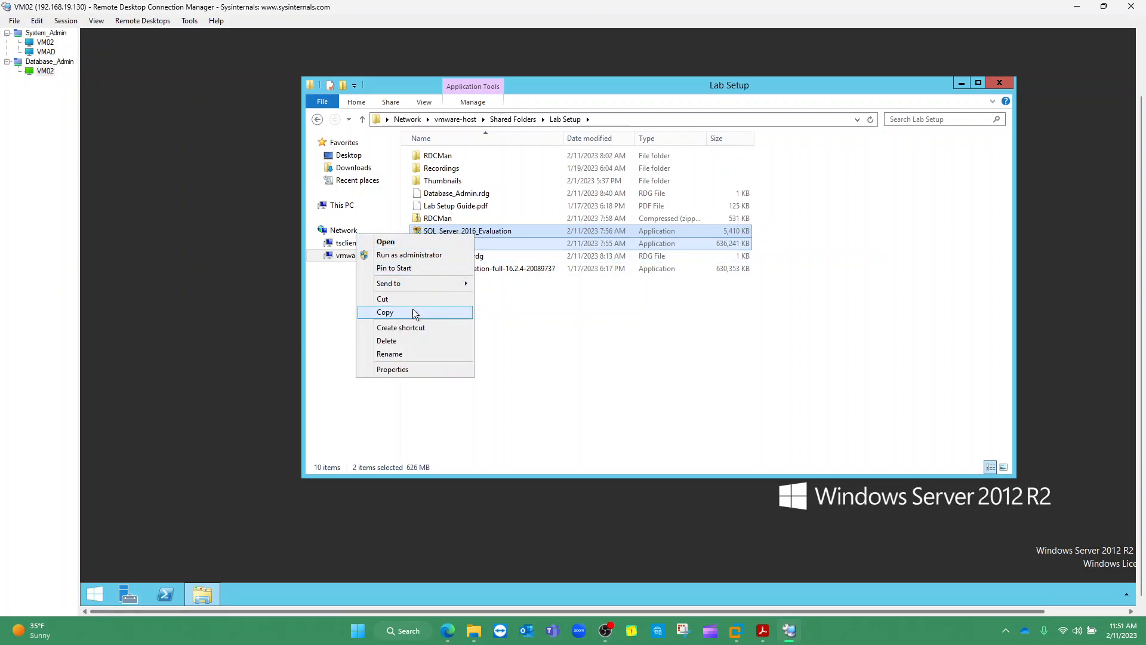
left_click(442, 313)
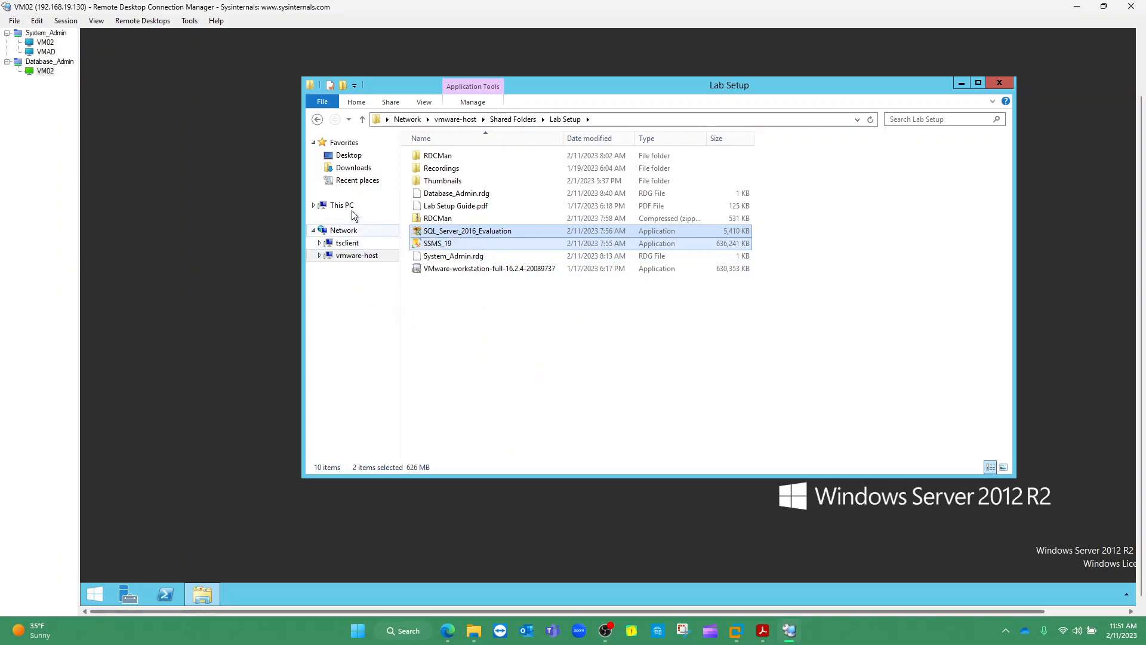
left_click(349, 168)
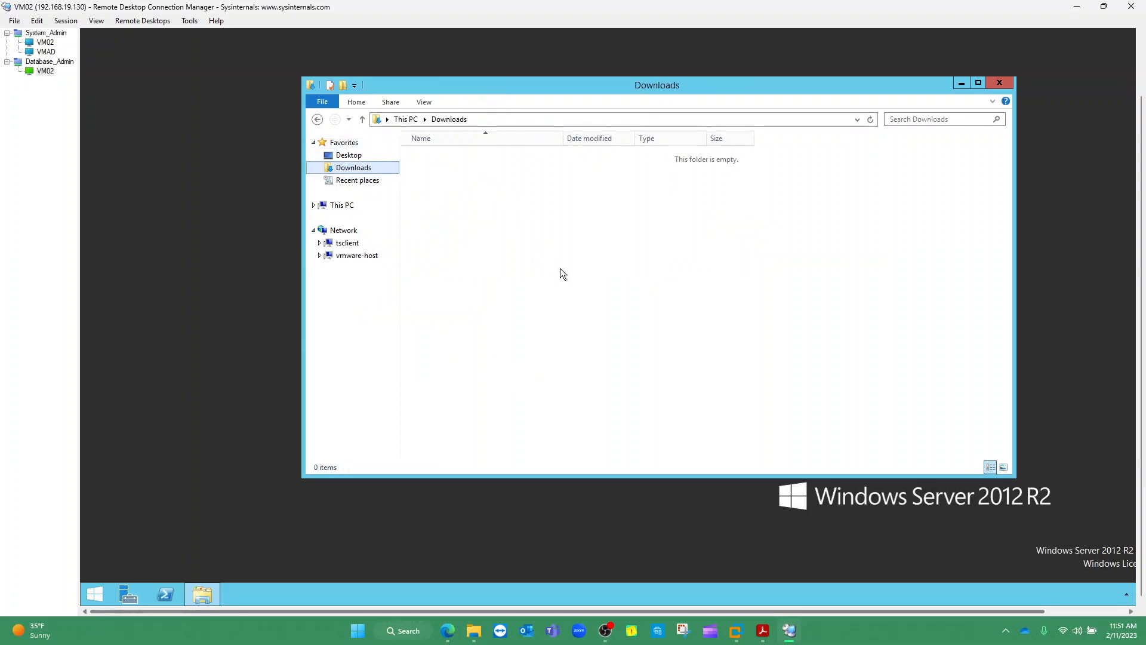
key("ctrl+v")
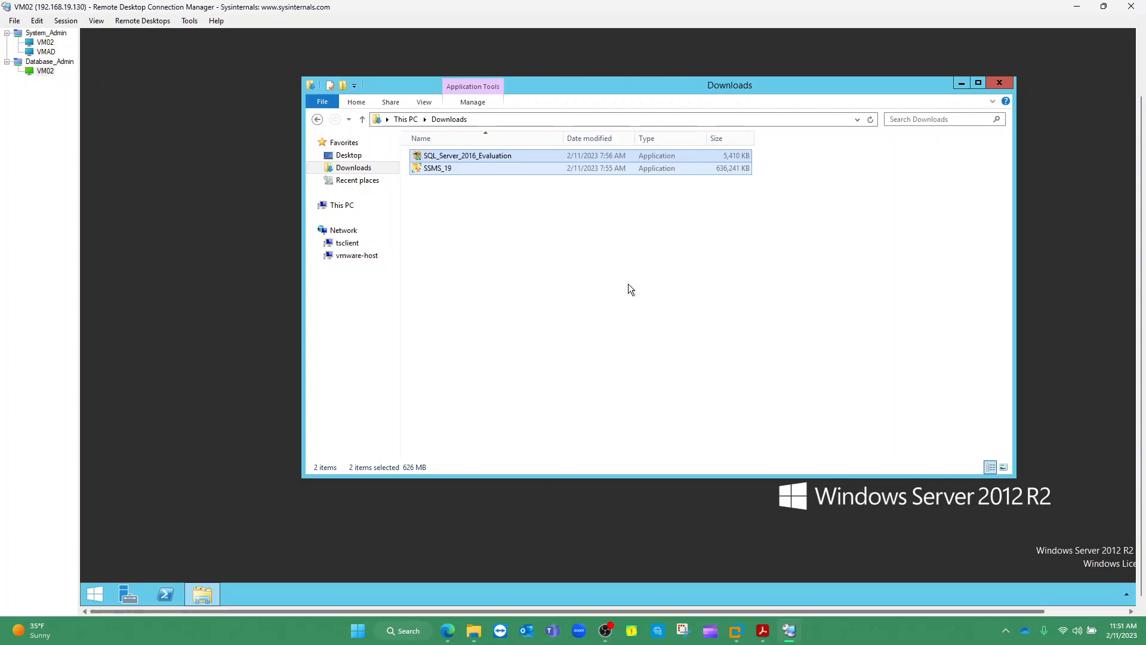
Tidy the Downloads window and bring the Lab Setup Guide PDF to the front in Acrobat Reader
left_click_drag(672, 84, 605, 90)
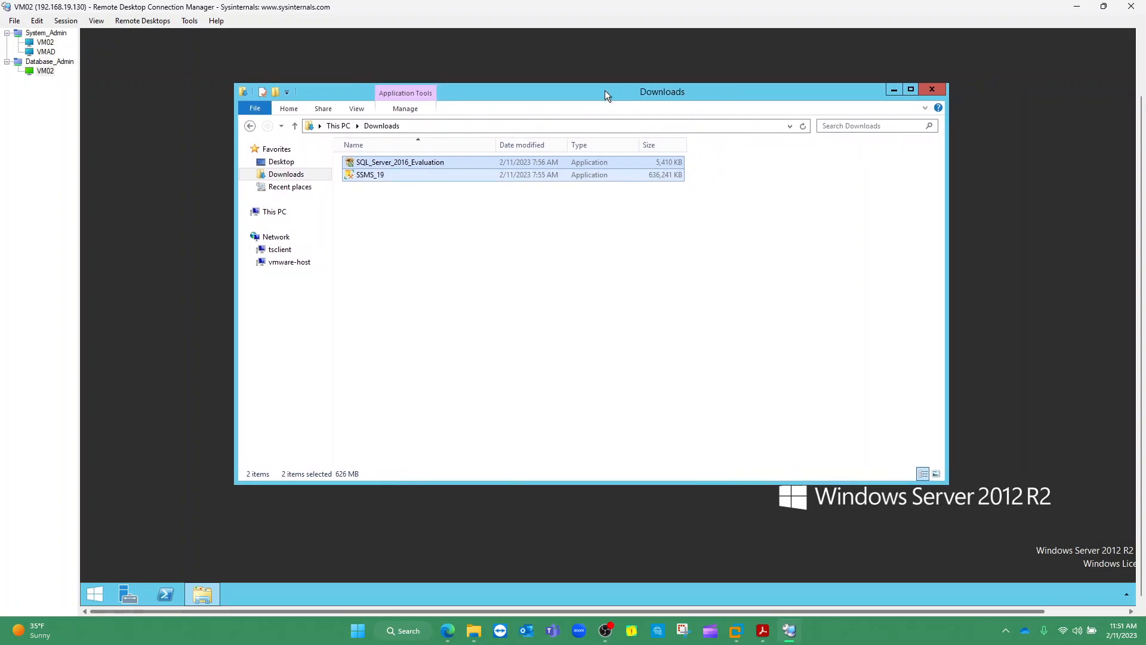
left_click(460, 208)
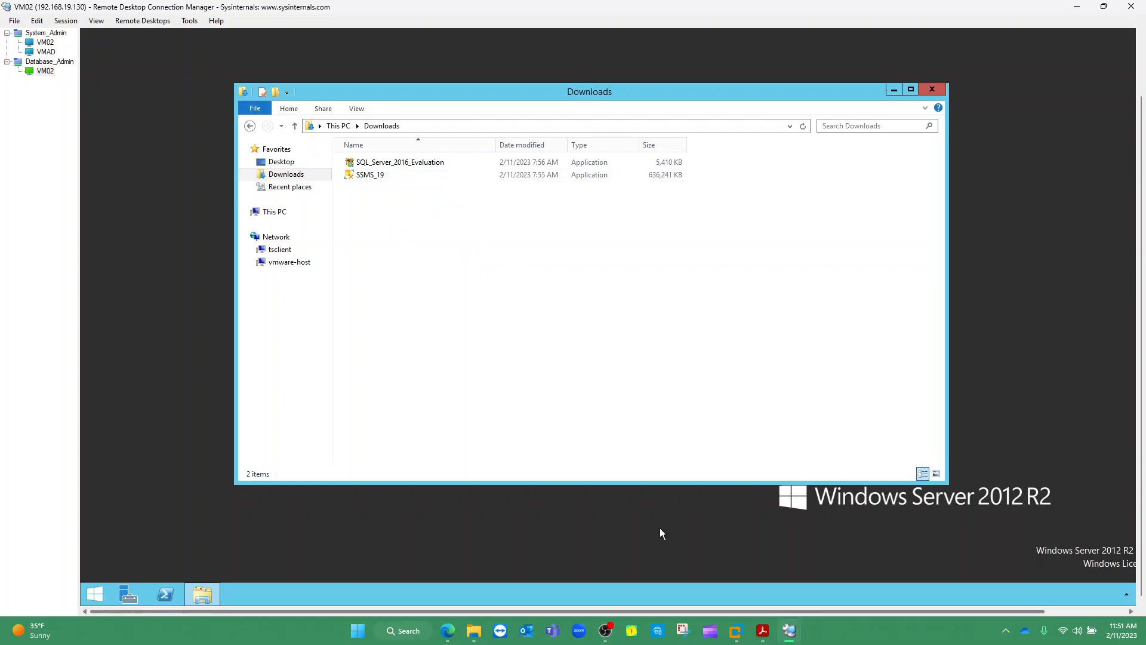
left_click(606, 636)
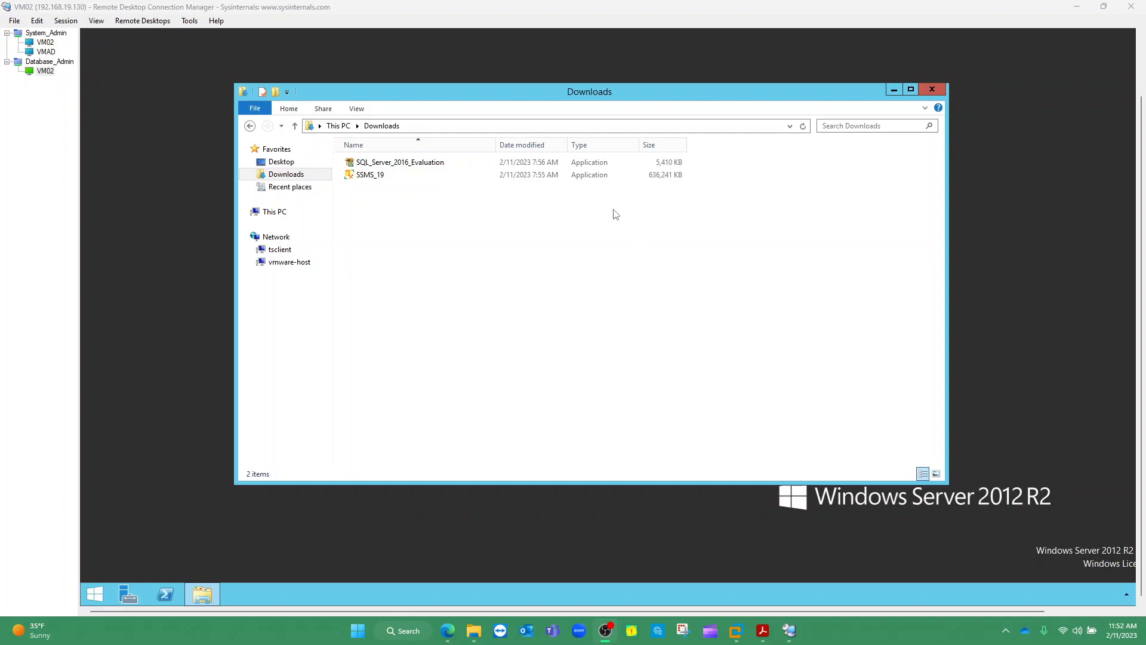
left_click(762, 630)
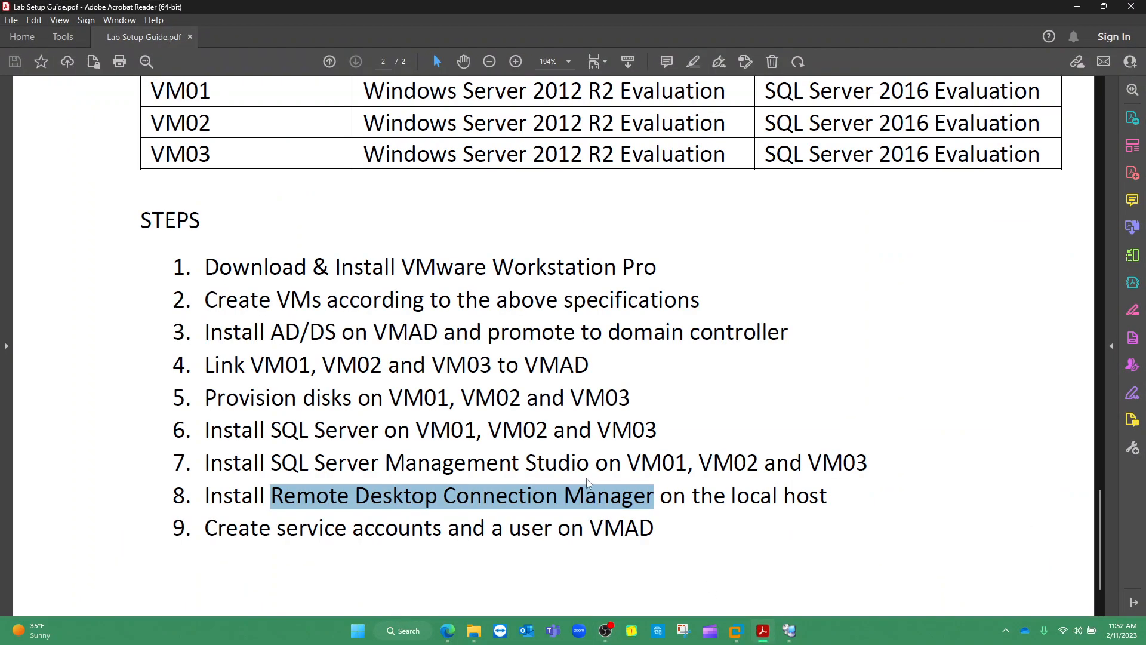